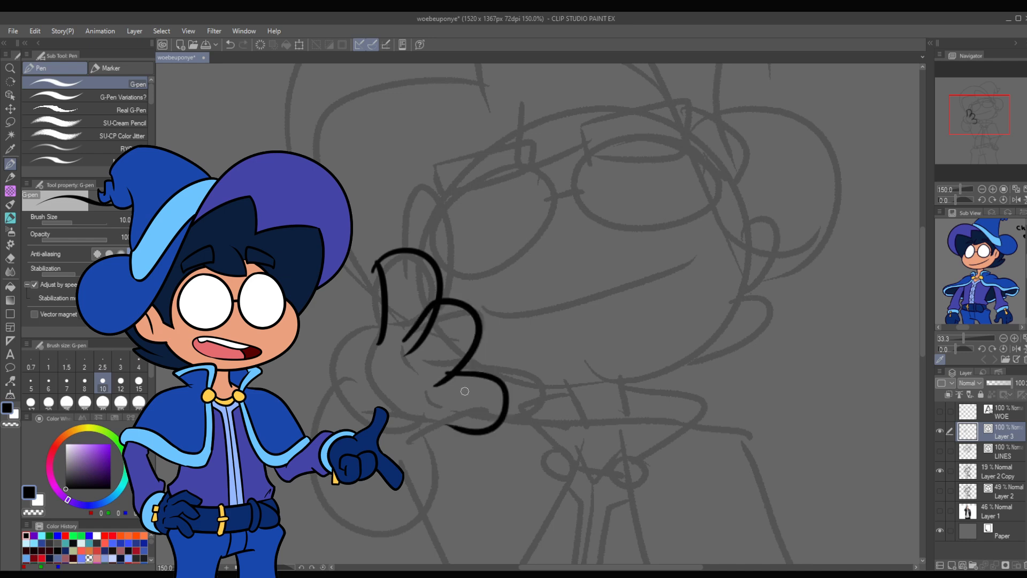
- Undo the last hand strokes on Layer 3 and try redrawing the fingers over the sketch
key("ctrl+z")
key("ctrl+z")
key("ctrl+z")
key("ctrl+z")
mouse_move(375, 256)
left_mouse_down()
mouse_move(401, 344)
mouse_move(467, 346)
left_mouse_up()
left_click(940, 510)
left_click(939, 510)
key("ctrl+z")
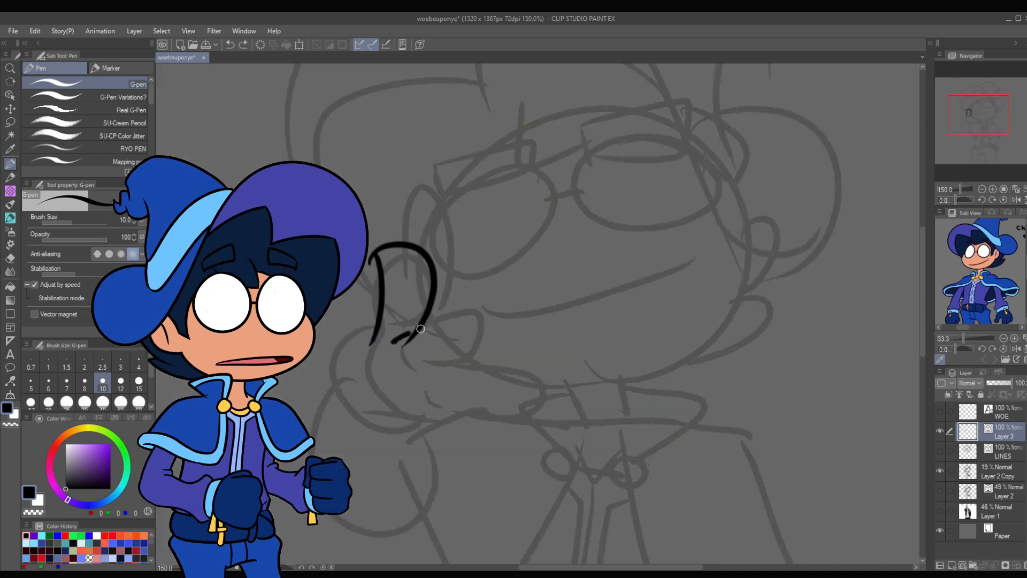
- Try erasing the overlap at the first finger's base and inking the remaining fingers, undoing the rejected strokes
key("e")
left_click(417, 342)
mouse_move(405, 346)
left_mouse_down()
mouse_move(424, 371)
mouse_move(415, 372)
mouse_move(467, 412)
left_mouse_up()
key("ctrl+z")
key("ctrl+z")
key("ctrl+z")
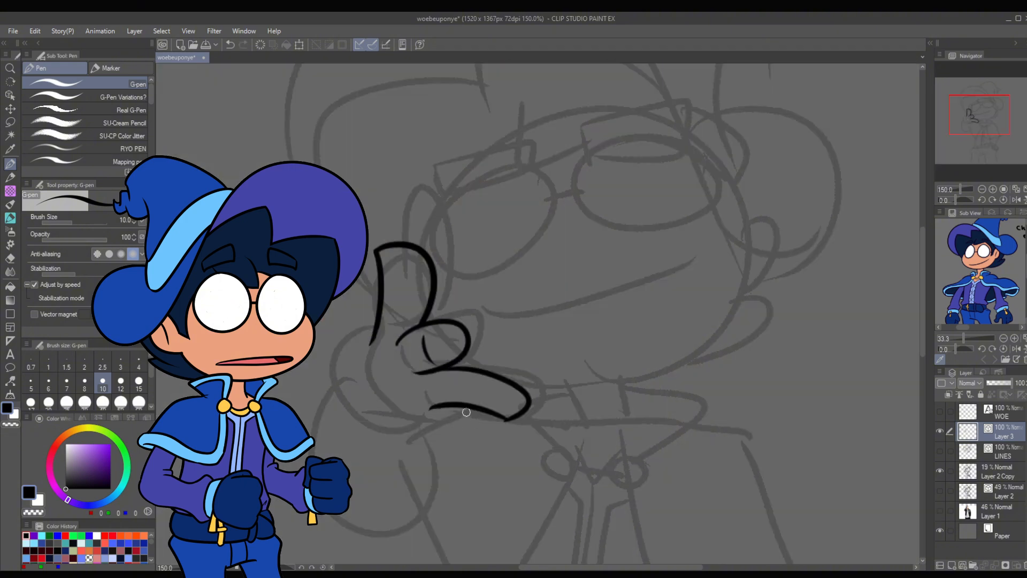
- Compare the inked hand with its layer hidden and shown, and delete the whole hand attempt from Layer 3
left_click(940, 510)
left_click(940, 511)
key("o")
left_click_drag(532, 230, 365, 427)
key("Delete")
key("p")
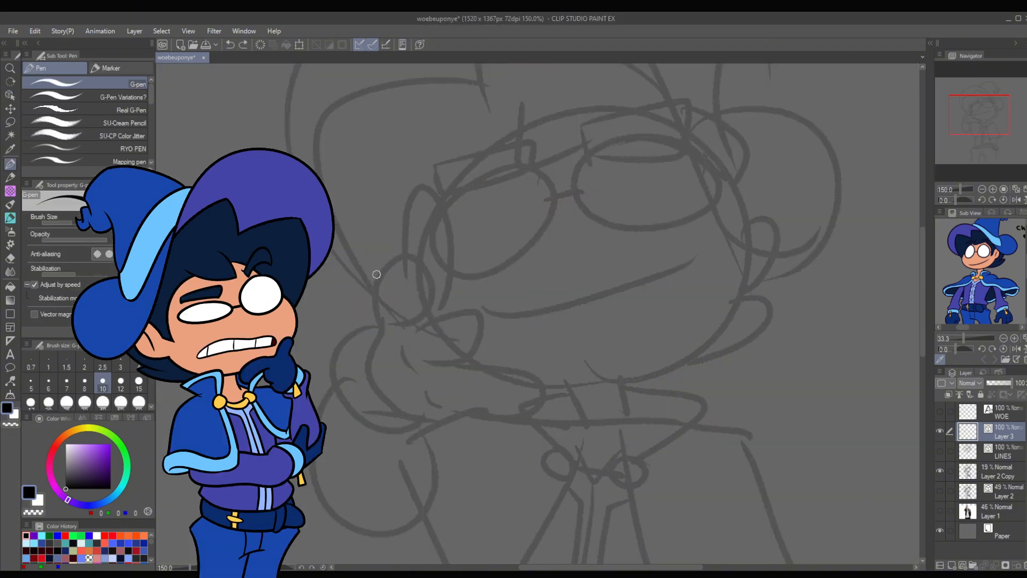
- Ink the hand's spread fingers, palm outline and palm creases over the sketch, and erase the overshooting line ends
mouse_move(412, 336)
left_mouse_down()
mouse_move(381, 343)
mouse_move(428, 377)
left_mouse_up()
mouse_move(413, 281)
left_mouse_down()
mouse_move(421, 213)
mouse_move(452, 308)
left_mouse_up()
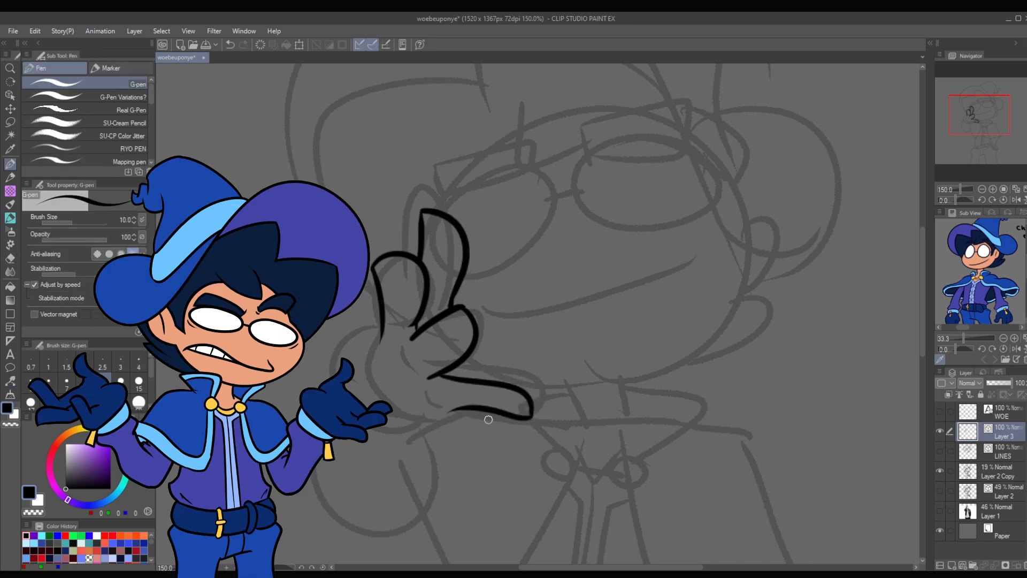
left_click_drag(381, 328, 426, 440)
left_click_drag(425, 440, 480, 411)
left_click_drag(462, 364, 474, 378)
key("e")
mouse_move(381, 340)
left_mouse_down()
mouse_move(369, 363)
mouse_move(425, 440)
left_mouse_up()
key("p")
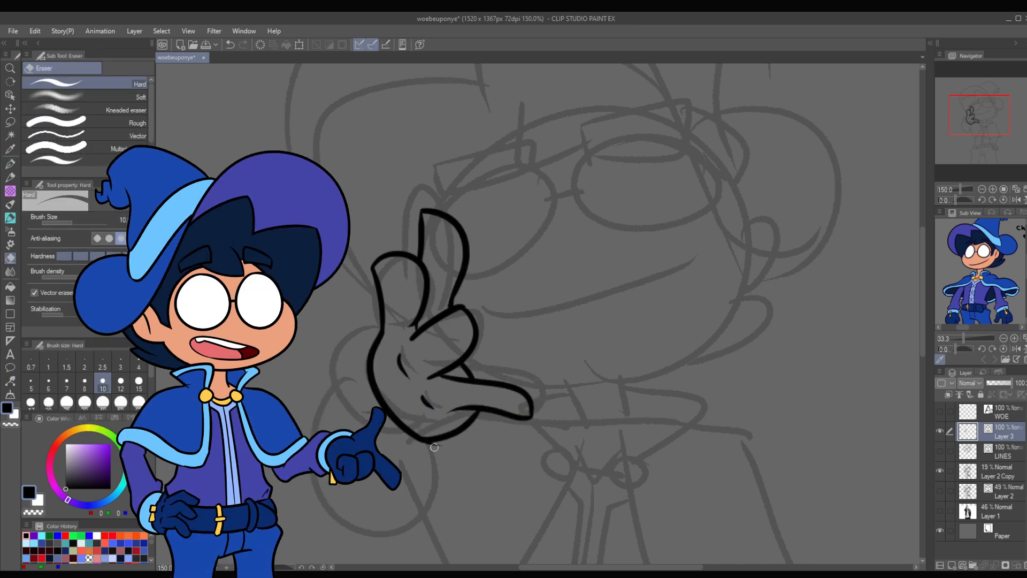
- Ink the glove cuff around the wrist, clean up its overlapping lines and draw the sleeve opening below it
key("ctrl+z")
left_click_drag(345, 382, 373, 403)
left_click_drag(371, 346, 348, 428)
left_click_drag(346, 383, 370, 421)
left_click_drag(378, 440, 465, 431)
key("e")
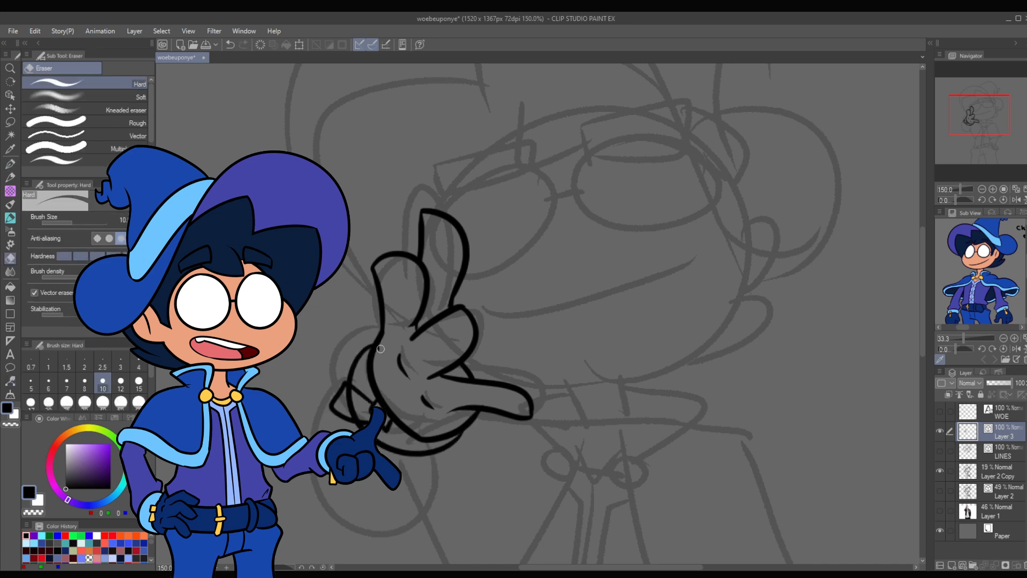
left_click_drag(351, 390, 351, 417)
key("p")
left_click_drag(437, 454, 332, 484)
- Show the LINES layer and reposition the inked hand on Layer 3 against the character's linework
left_click_drag(573, 367, 573, 254)
left_click(940, 451)
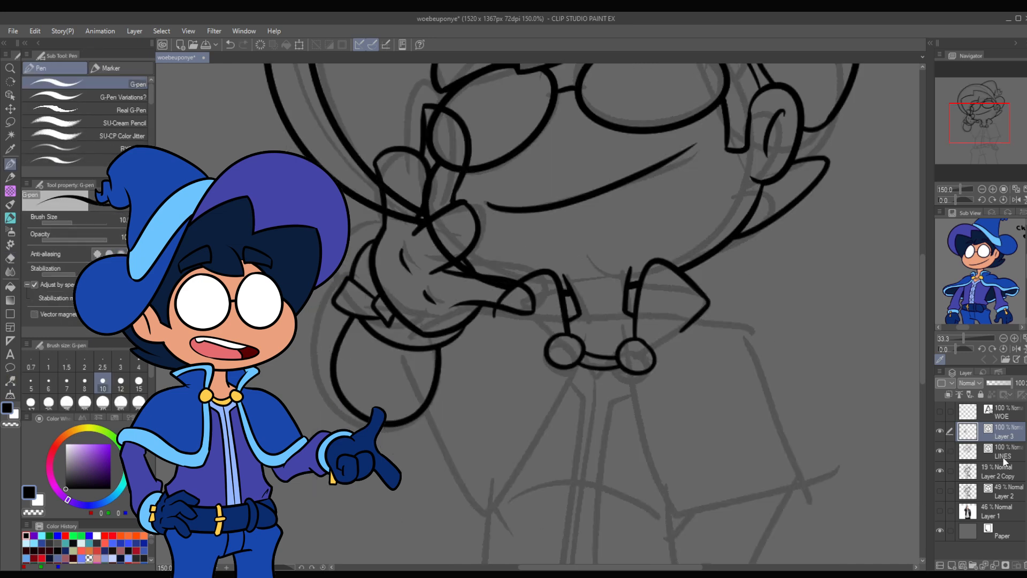
left_click(1004, 458)
left_click_drag(841, 344, 799, 458)
left_click(1003, 434)
key("k")
mouse_move(456, 307)
left_mouse_down()
mouse_move(472, 308)
mouse_move(446, 294)
mouse_move(502, 307)
mouse_move(461, 320)
mouse_move(475, 309)
left_mouse_up()
left_click(940, 511)
left_click(939, 511)
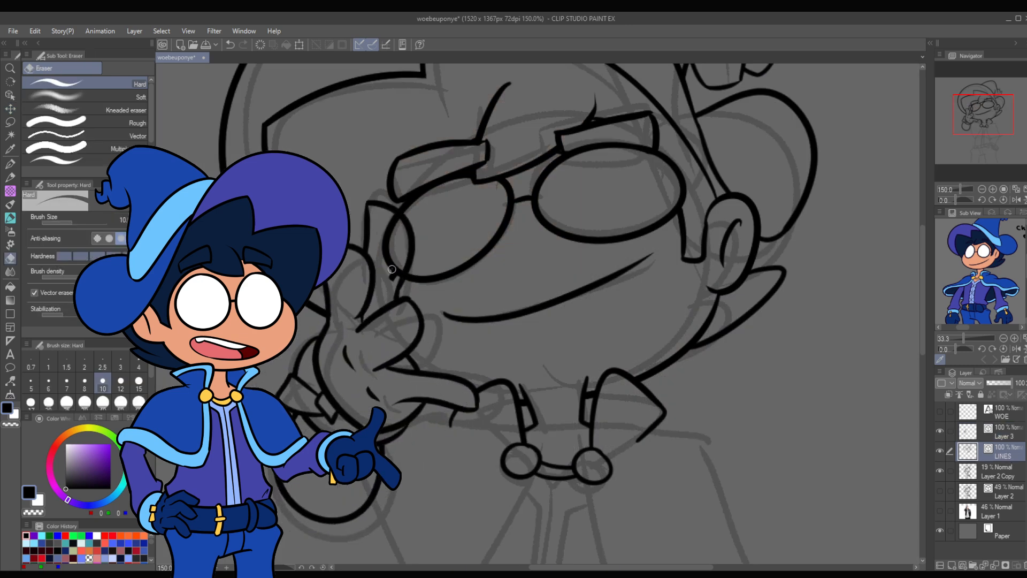
- Ink and adjust the remaining lines around the hand and collar
key("p")
mouse_move(437, 443)
left_mouse_down()
mouse_move(490, 347)
mouse_move(537, 363)
left_mouse_up()
key("y")
mouse_move(427, 393)
left_mouse_down()
mouse_move(577, 378)
mouse_move(567, 389)
left_mouse_up()
key("p")
left_click_drag(412, 419, 463, 408)
left_click_drag(432, 353, 574, 363)
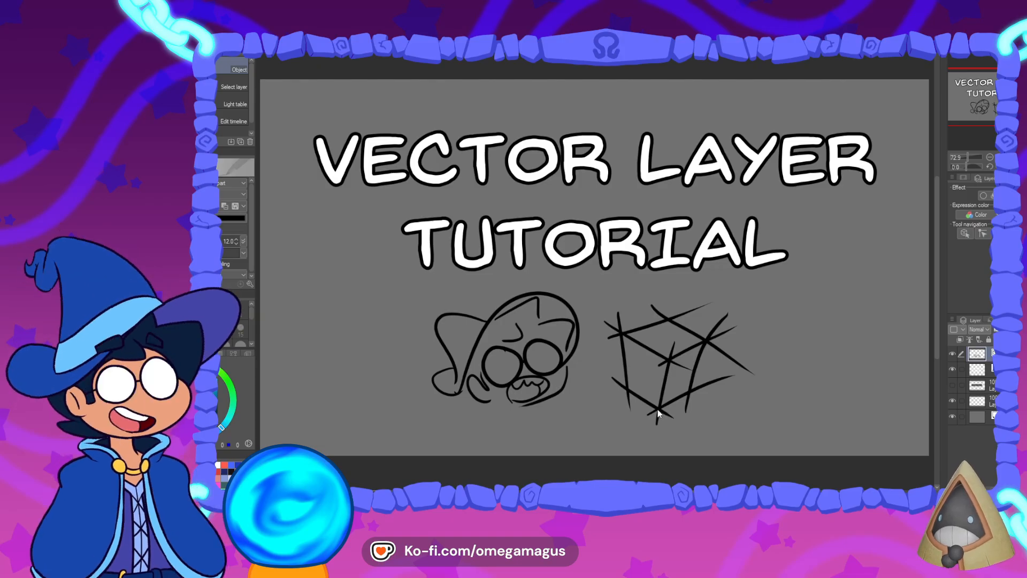
- Erase the overshooting line ends at the cube's upper-left, top and right corners
scroll(656, 412, "up", 3)
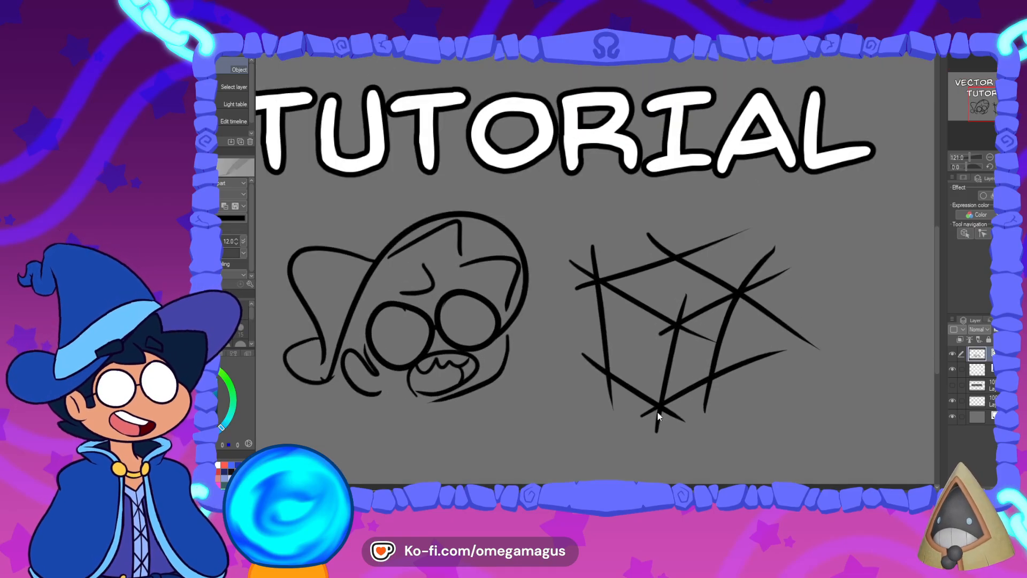
key("e")
left_click_drag(687, 318, 650, 255)
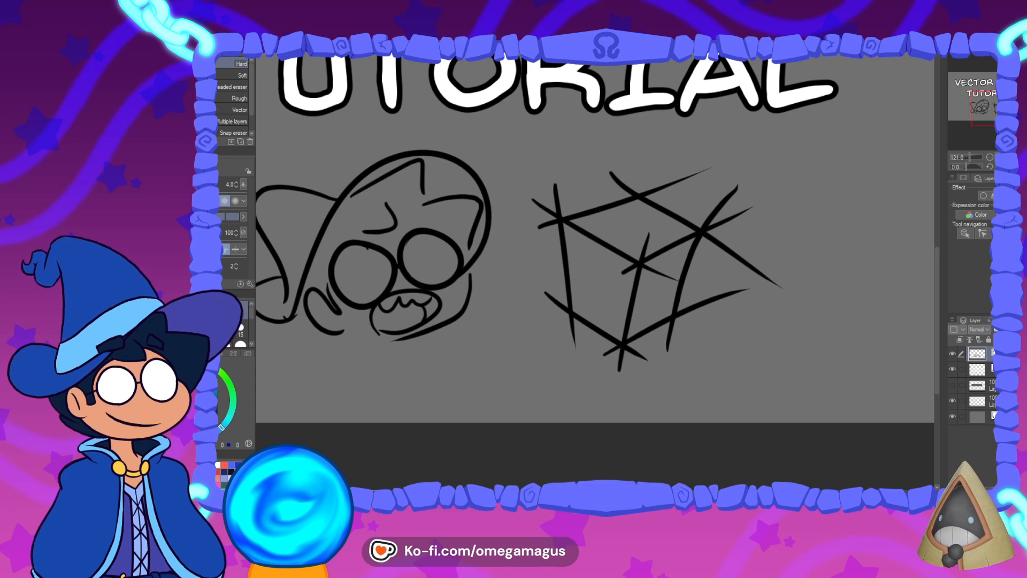
key("ctrl+plus")
left_click_drag(857, 279, 825, 275)
left_click_drag(492, 211, 634, 147)
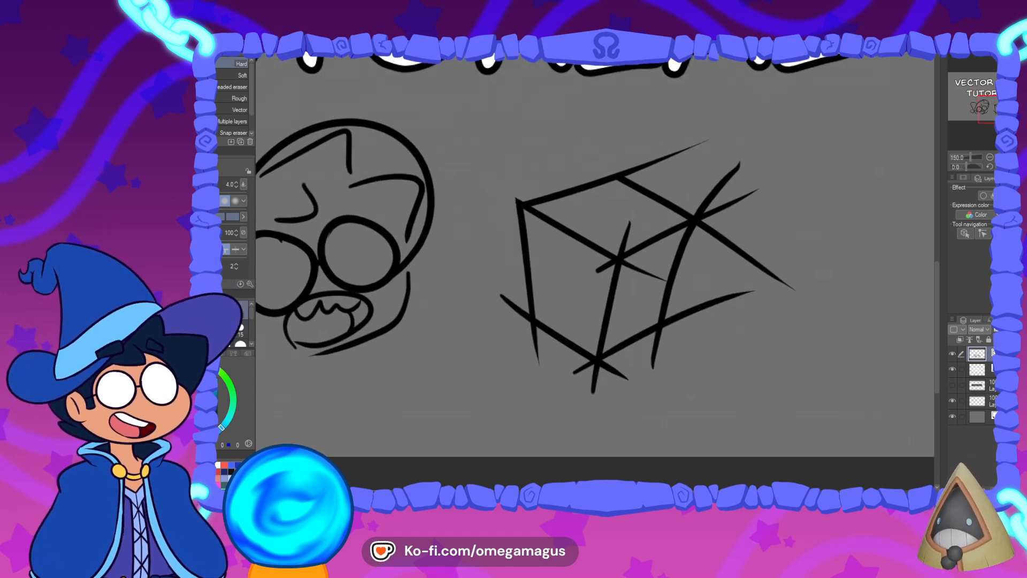
left_click_drag(718, 205, 741, 305)
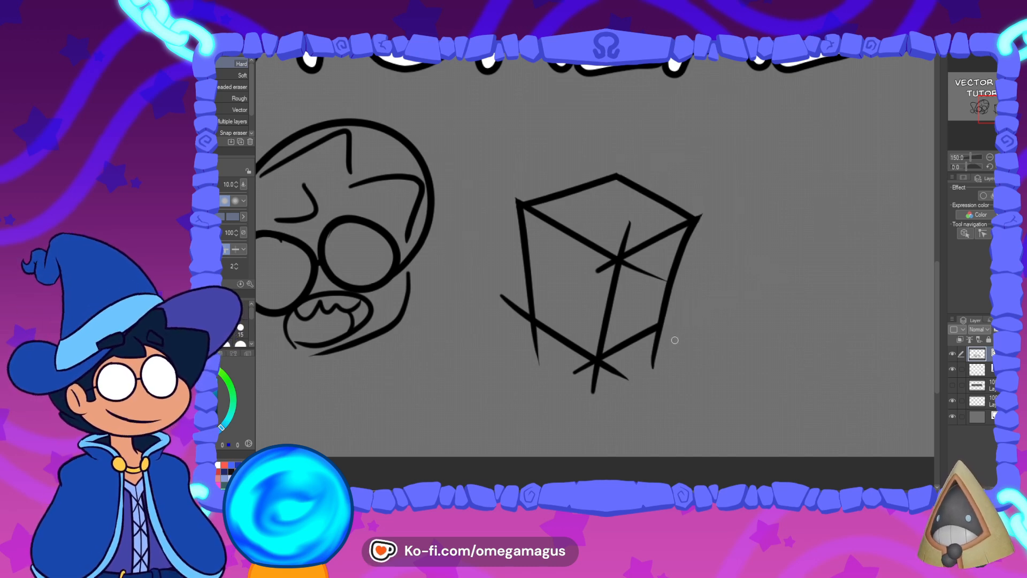
- Erase the overshooting line ends at the cube's lower corners and its central corner
left_click_drag(676, 339, 645, 350)
mouse_move(623, 366)
left_mouse_down()
mouse_move(605, 377)
mouse_move(576, 368)
left_mouse_up()
left_click_drag(519, 307, 543, 353)
mouse_move(600, 263)
left_mouse_down()
mouse_move(608, 275)
mouse_move(644, 265)
mouse_move(632, 233)
left_mouse_up()
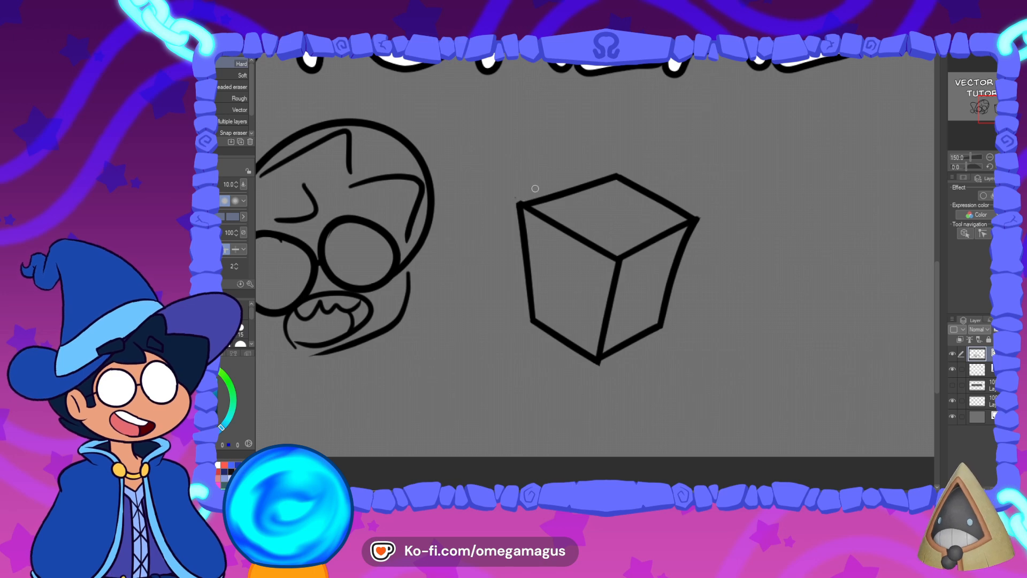
- Hide the title and sketch layers and show the layer with the enlarged layer-command icons
left_click_drag(719, 324, 769, 389)
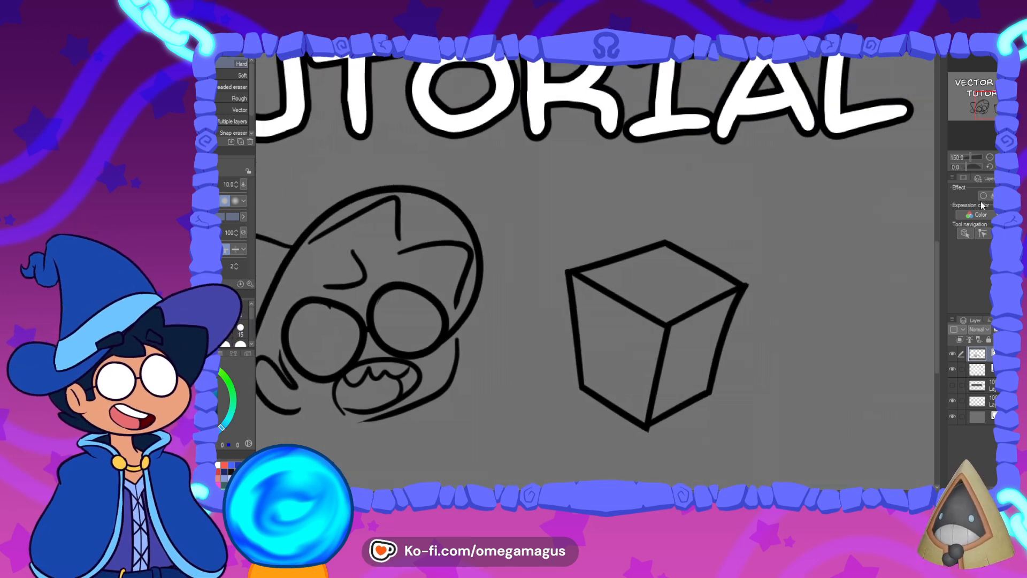
left_click(988, 158)
left_click_drag(793, 310, 875, 362)
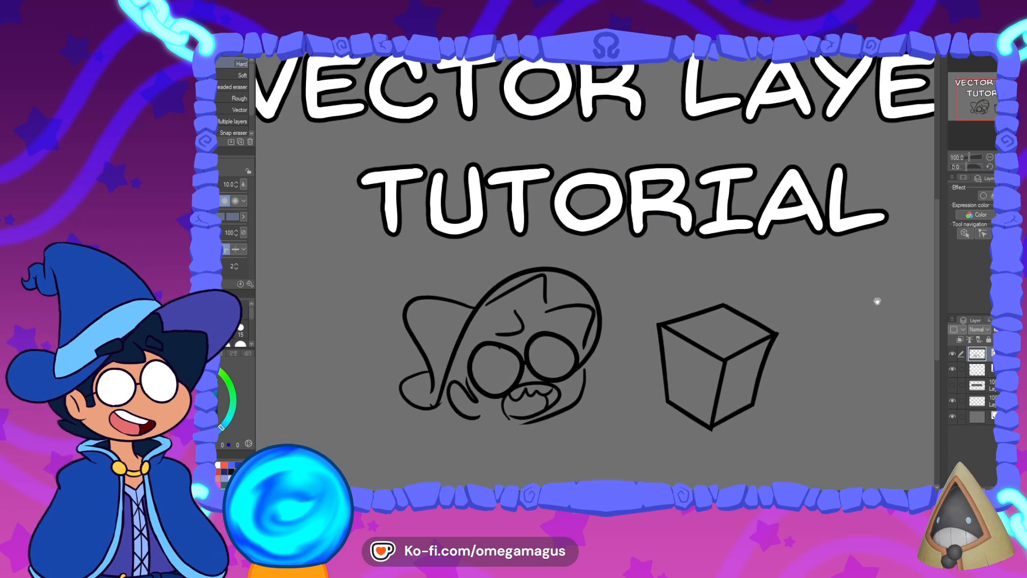
left_click(989, 158)
left_click(952, 354)
left_click(952, 369)
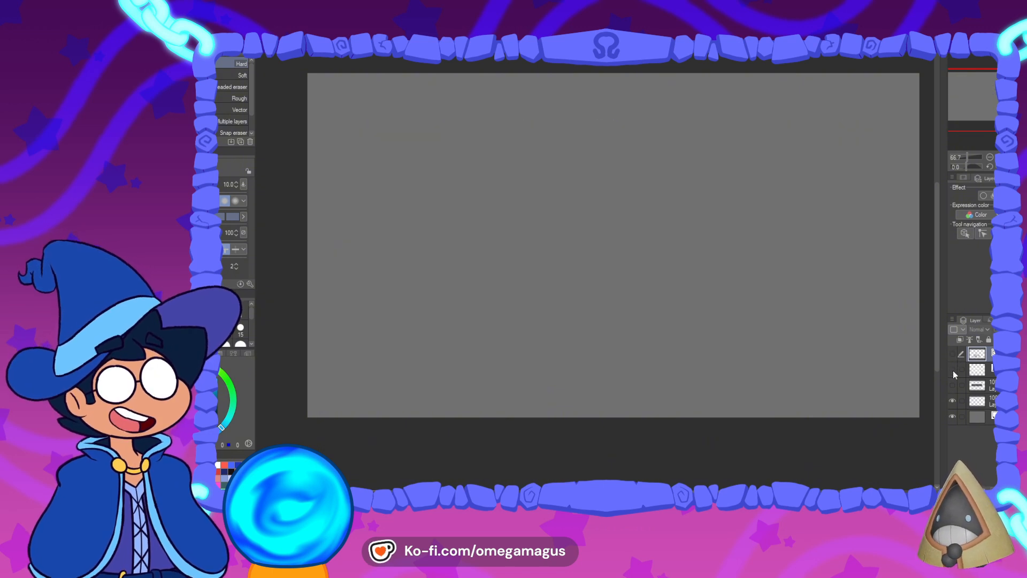
scroll(684, 294, "down", 1)
key("ctrl+0")
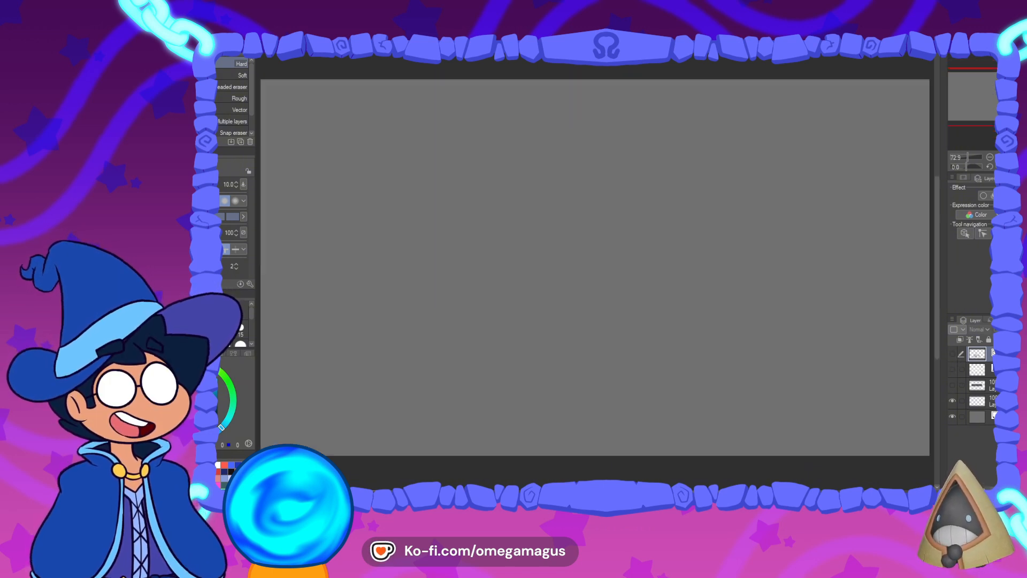
left_click(952, 385)
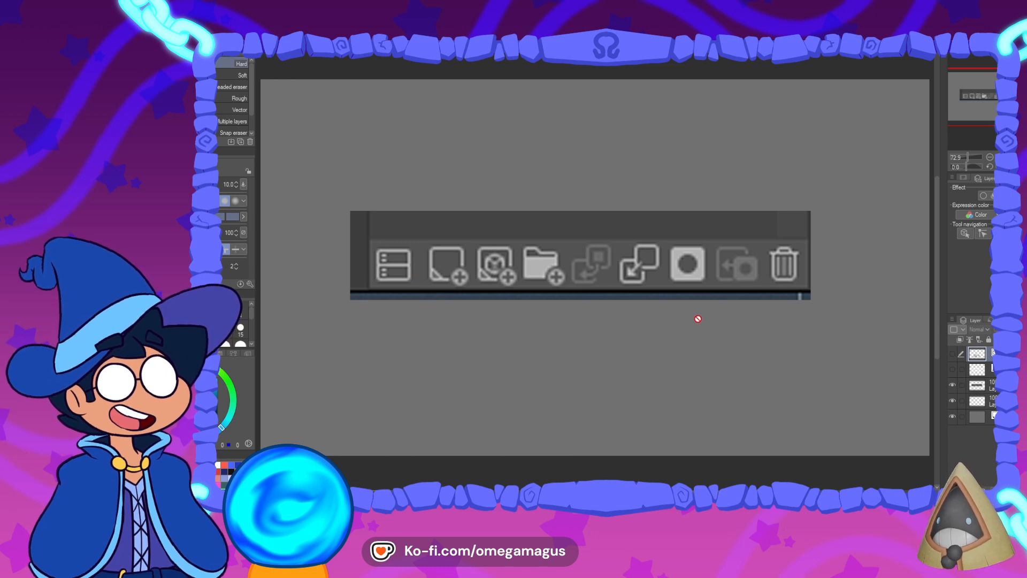
- Add a new layer and draw an arrow with the G-pen pointing down to the new raster layer icon
key("p")
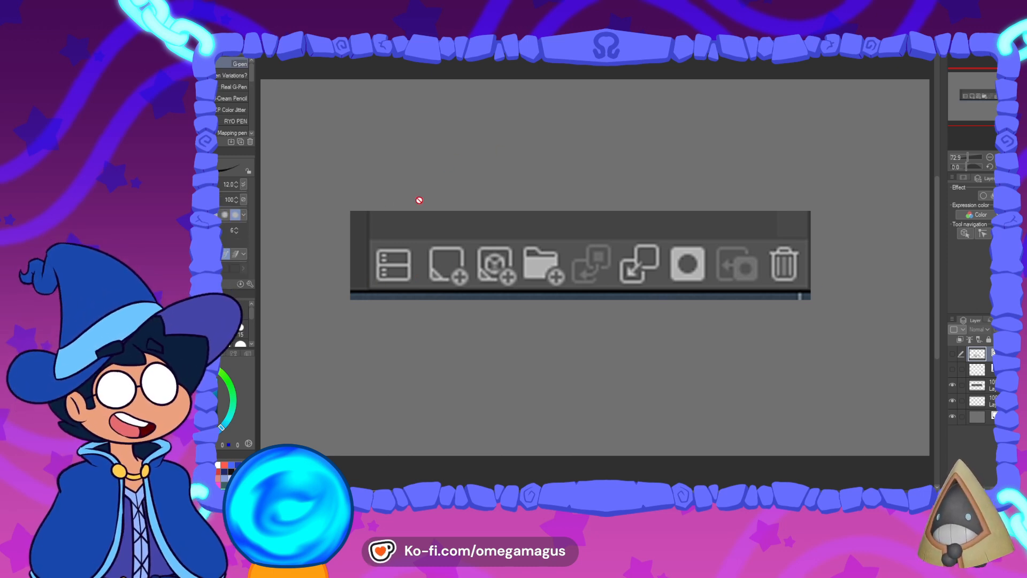
key("ctrl+shift+n")
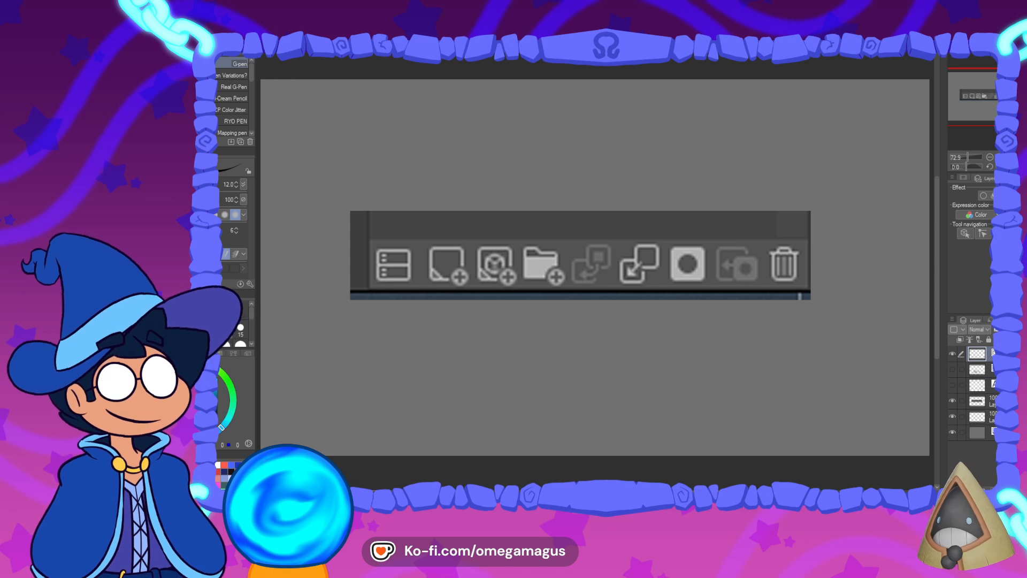
left_click_drag(420, 146, 446, 236)
left_click_drag(468, 196, 448, 235)
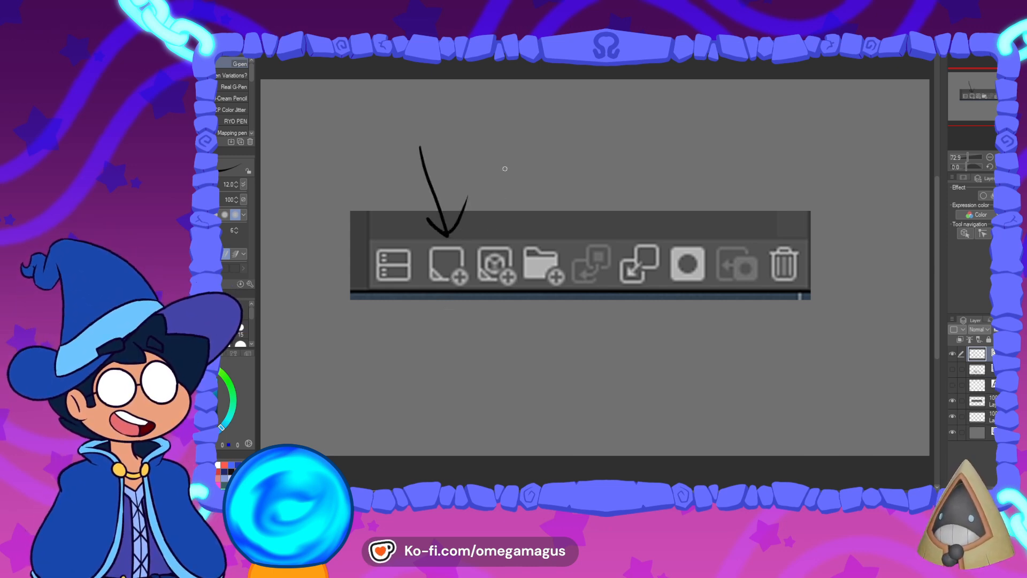
- Draw a second arrow pointing to the new vector layer icon and hand-letter a label above it
left_click_drag(508, 150, 492, 240)
left_click_drag(504, 230, 492, 240)
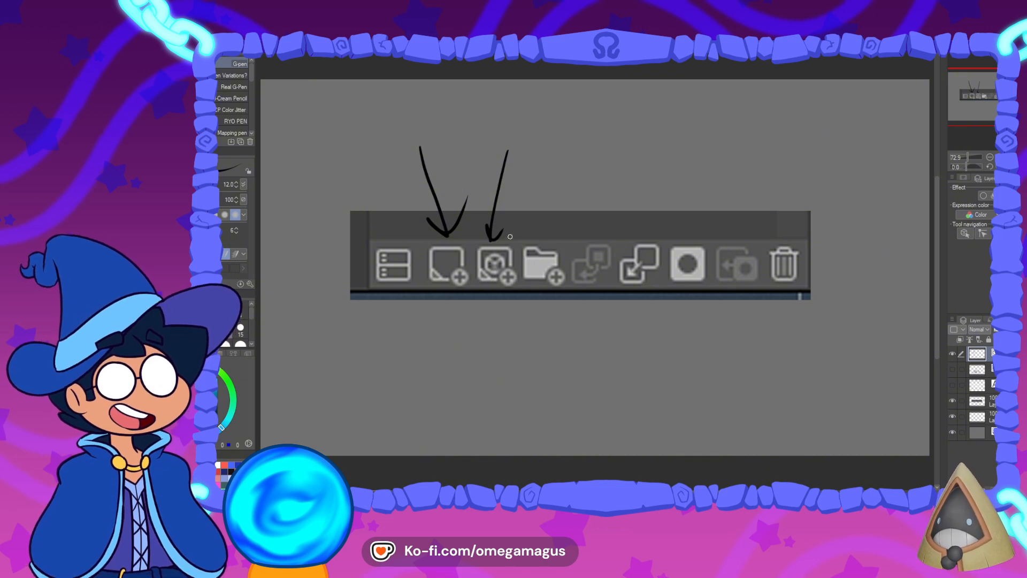
left_click_drag(500, 119, 515, 128)
left_click_drag(520, 128, 526, 141)
mouse_move(534, 134)
left_mouse_down()
mouse_move(537, 143)
mouse_move(582, 143)
left_mouse_up()
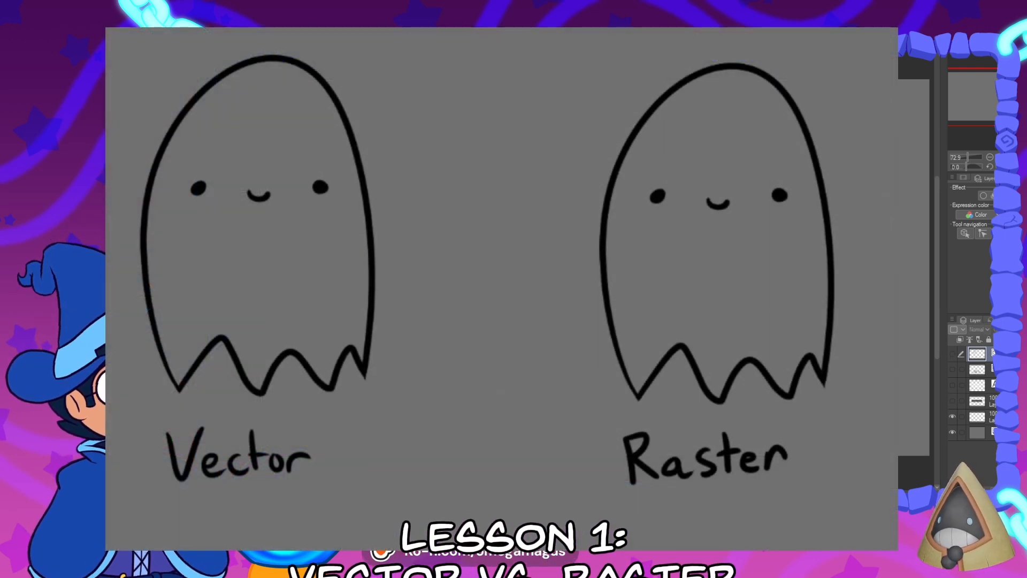
- Shrink the Vector and Raster ghosts with a transform, and enlarge both back to a large size to compare their lines
key("ctrl+t")
left_click_drag(485, 485, 486, 129)
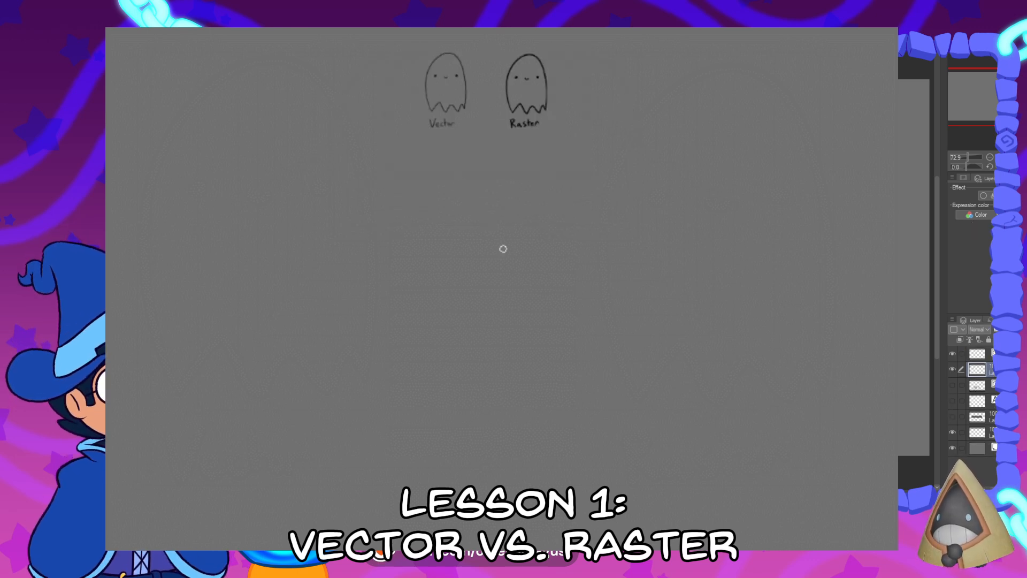
key("ctrl+t")
left_click_drag(486, 128, 485, 445)
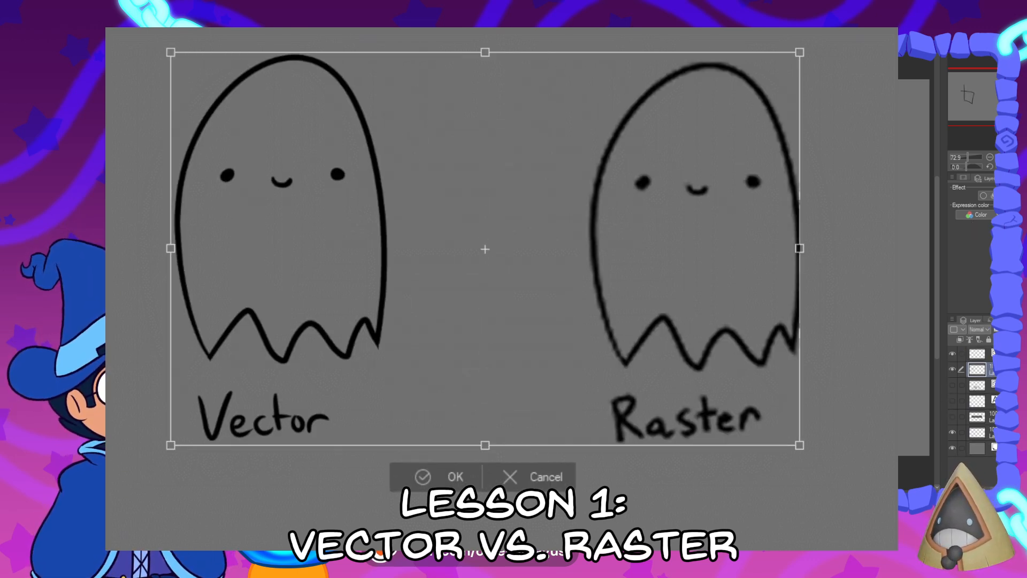
key("Return")
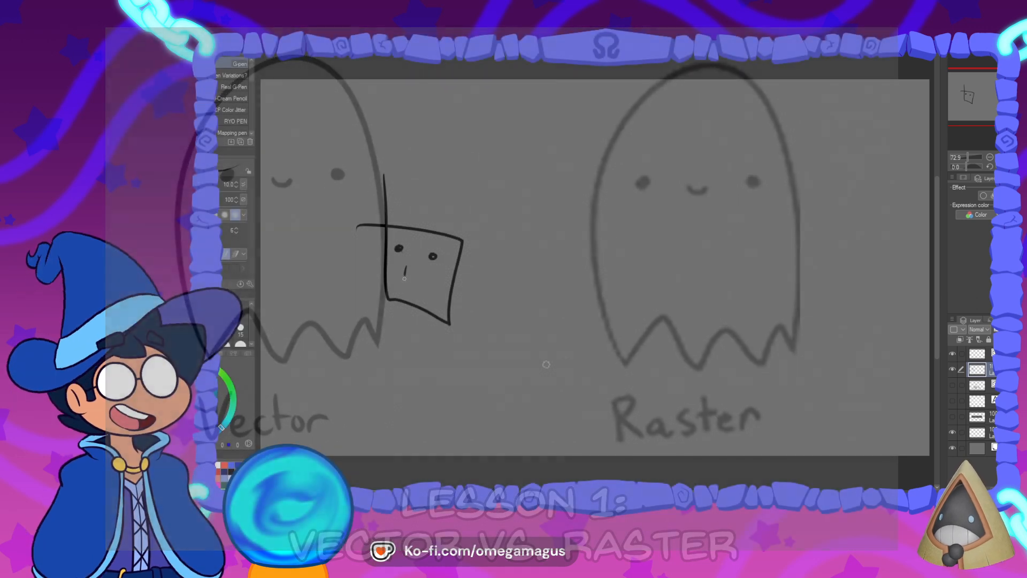
- Draw a second square with crossing corner lines and a face beside the first, on the vector layer
left_click(993, 354)
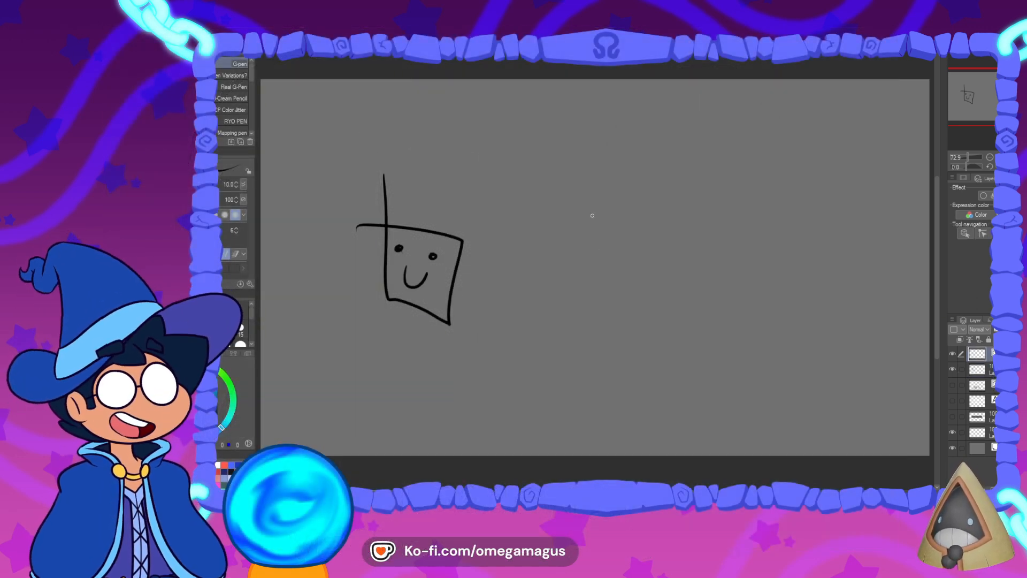
left_click_drag(618, 194, 611, 334)
key("ctrl+z")
mouse_move(618, 202)
left_mouse_down()
mouse_move(649, 334)
mouse_move(571, 226)
left_mouse_up()
left_click(633, 264)
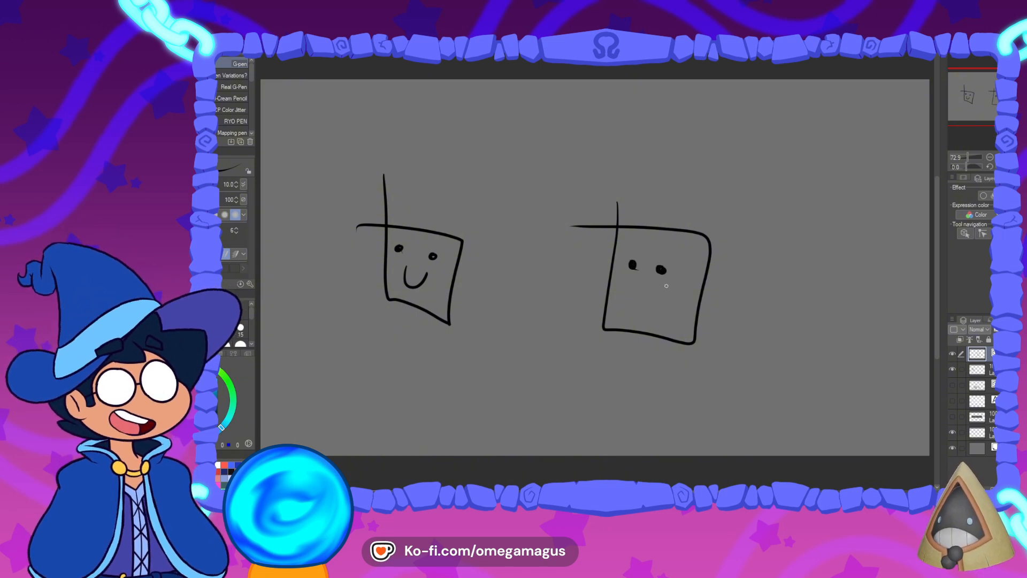
- Examine the line quality of the two smiling squares up close
key("ctrl+plus")
key("ctrl+plus")
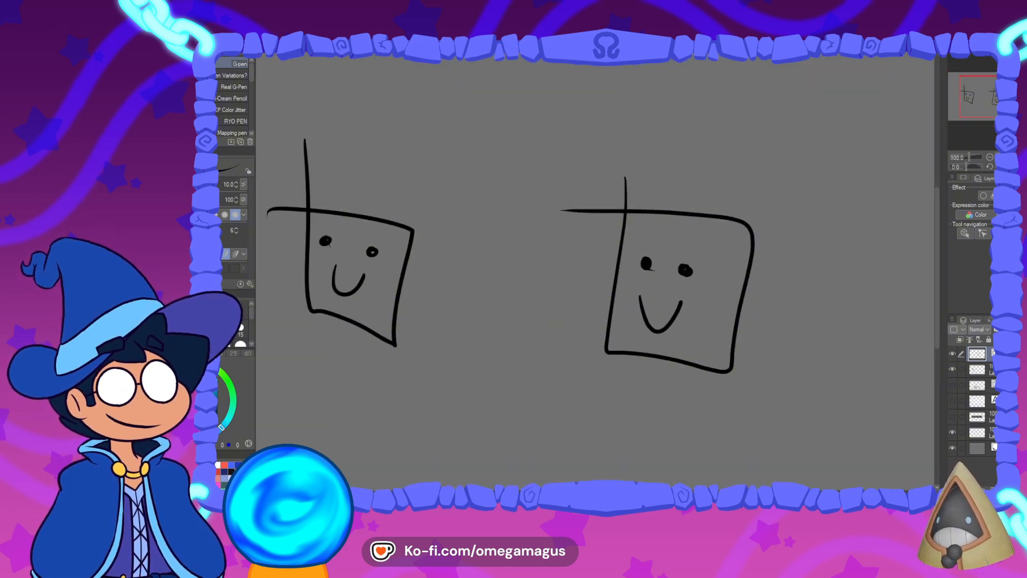
left_click_drag(598, 330, 671, 312)
left_click_drag(561, 285, 834, 341)
key("ctrl+plus")
key("ctrl+plus")
key("ctrl+plus")
mouse_move(859, 284)
left_mouse_down()
mouse_move(674, 259)
mouse_move(496, 291)
mouse_move(444, 314)
left_mouse_up()
mouse_move(554, 300)
left_mouse_down()
mouse_move(741, 301)
mouse_move(704, 291)
mouse_move(618, 328)
mouse_move(871, 304)
mouse_move(541, 220)
left_mouse_up()
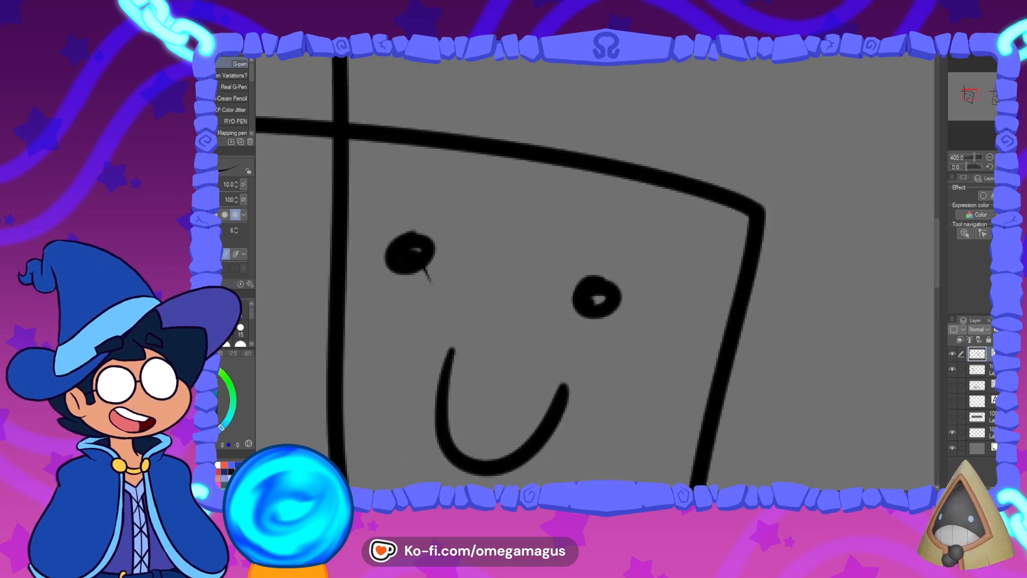
key("ctrl+minus")
key("ctrl+minus")
key("ctrl+minus")
- Erase bits of the first square's top and right edges and its overshooting corner lines on the raster layer
left_click(990, 373)
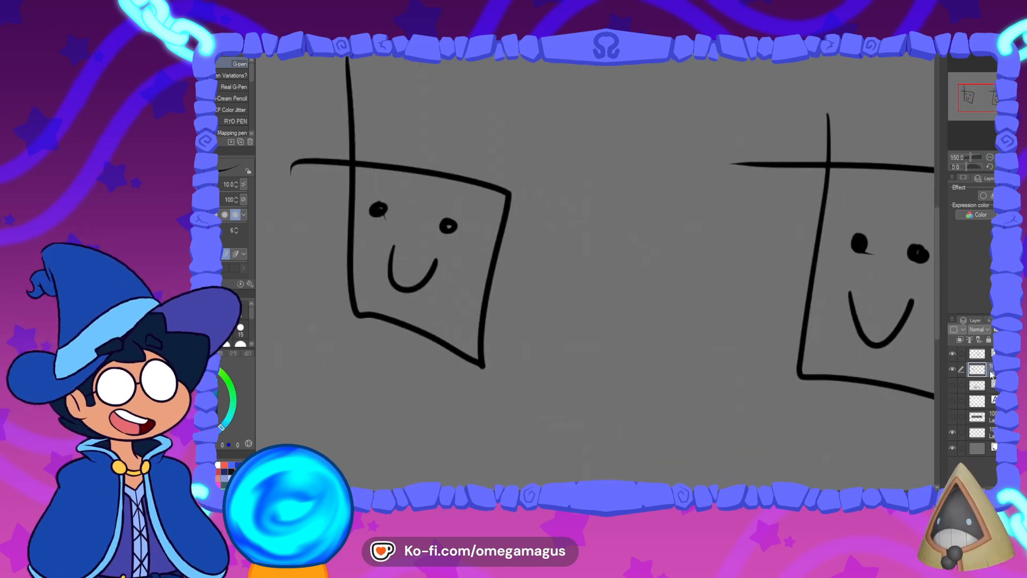
left_click_drag(499, 268, 567, 316)
key("e")
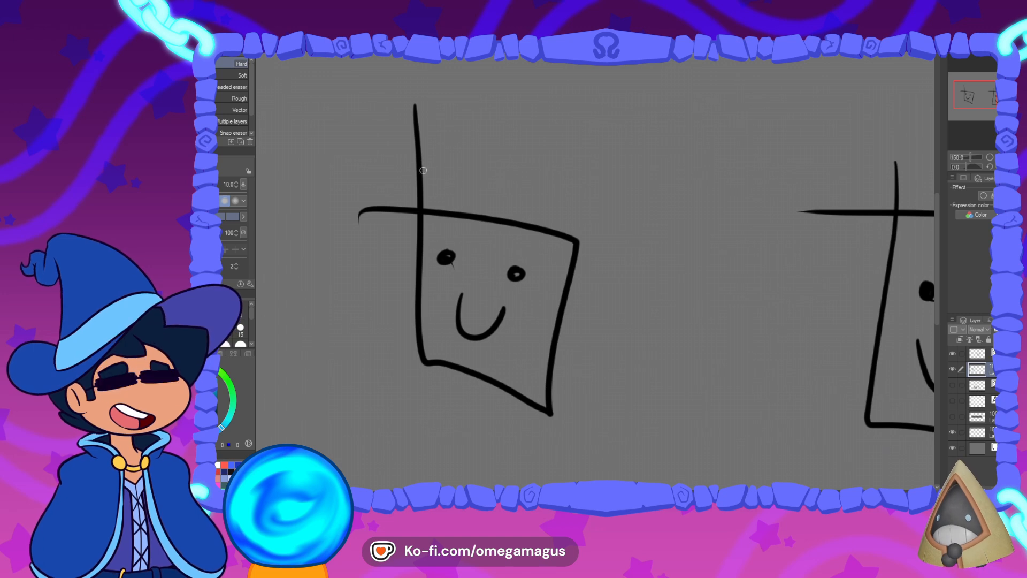
left_click_drag(567, 221, 528, 234)
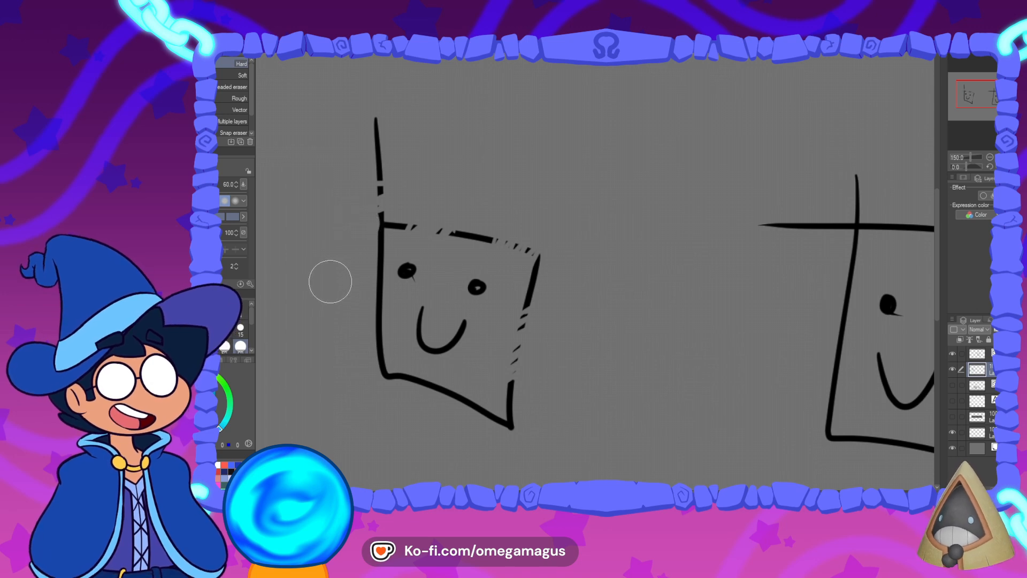
left_click_drag(379, 125, 374, 165)
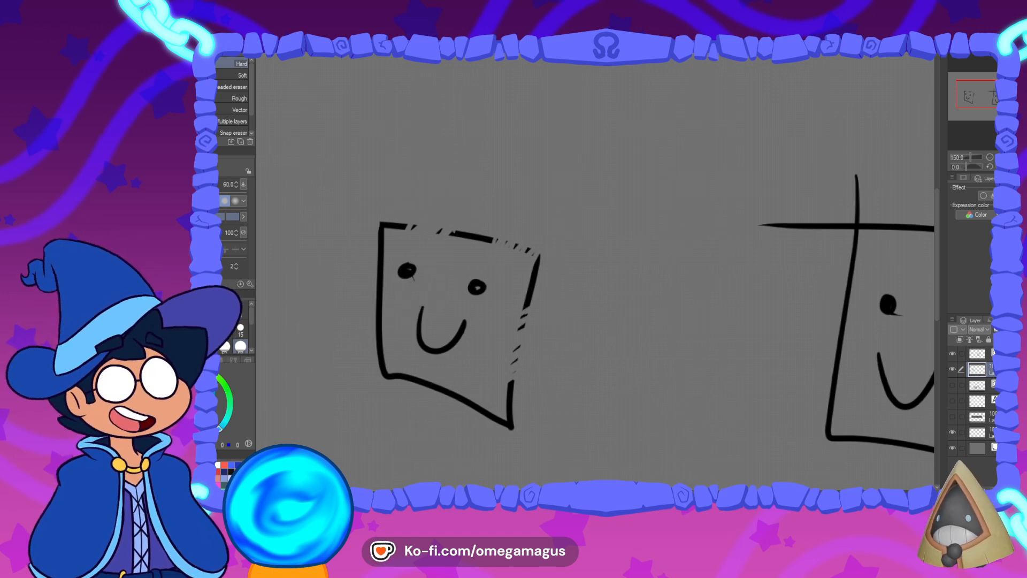
- Clean up the stray tail beside the first square's left eye on the raster layer, with the eraser at size 10
left_click(998, 158)
left_click(998, 158)
left_click(999, 157)
left_click_drag(441, 315, 835, 271)
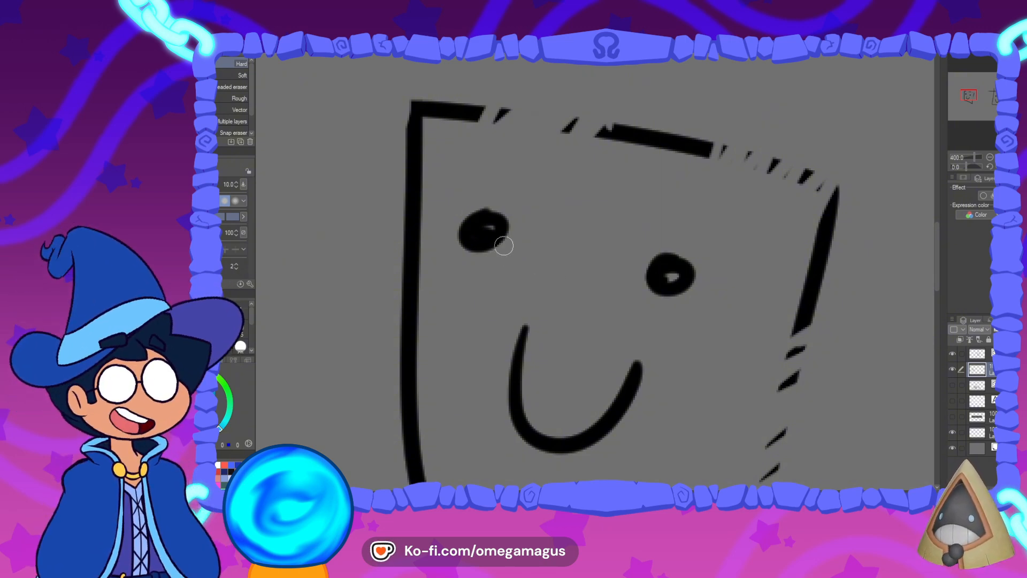
- On the vector layer, erase the second square's overshooting corner lines and the stray tail beside its left eye
left_click(989, 157)
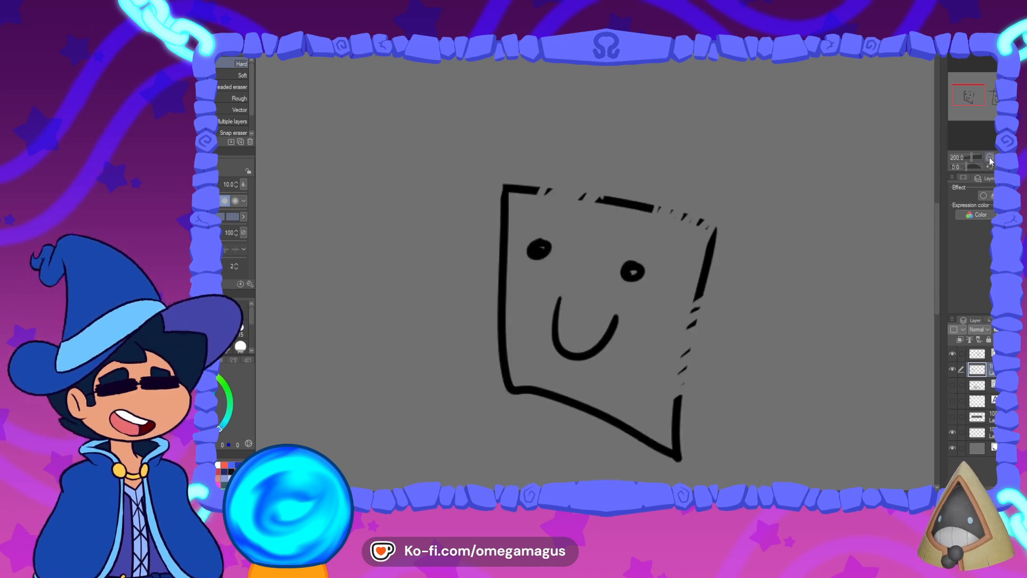
left_click(990, 158)
left_click_drag(770, 298, 668, 264)
left_click_drag(808, 299, 549, 307)
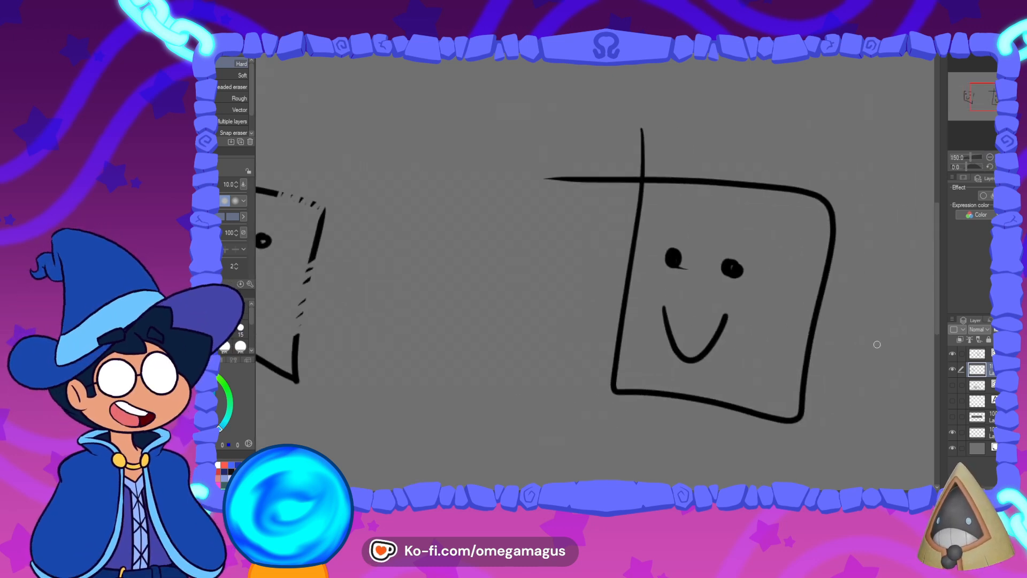
left_click(997, 353)
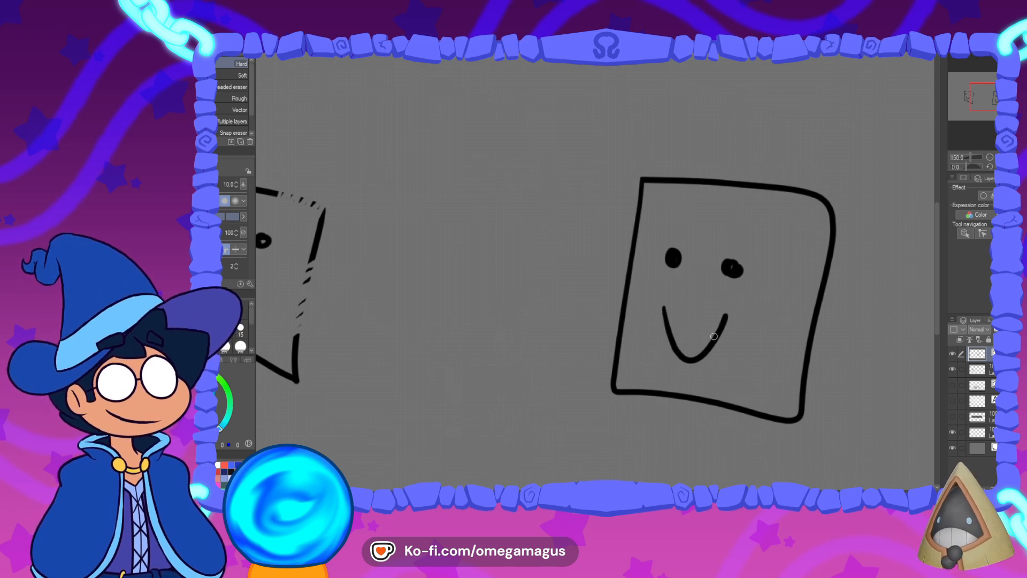
left_click(826, 308)
key("ctrl+z")
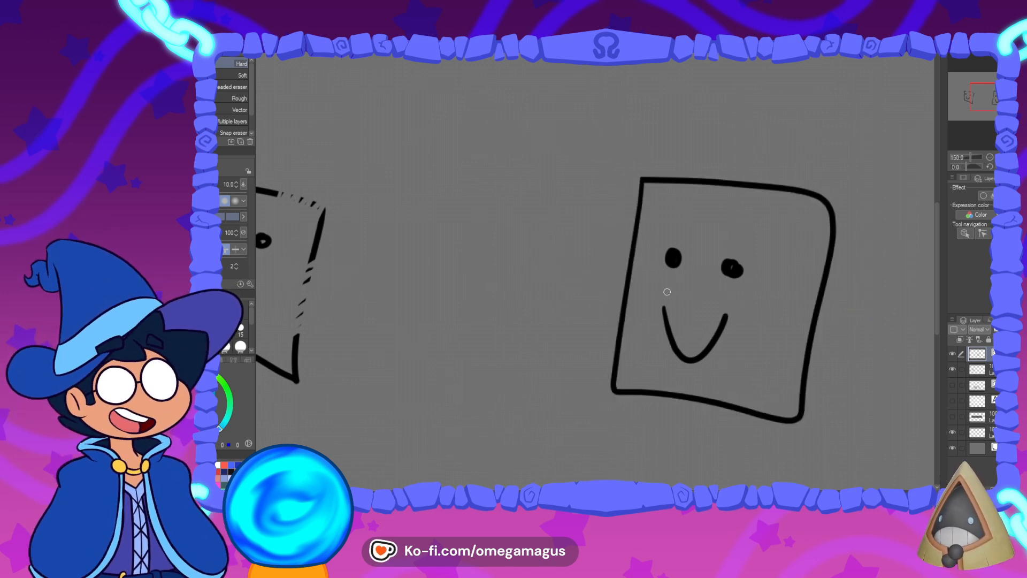
- Draw two long crossing lines in the empty space between the two squares on the vector layer
left_click_drag(581, 316, 730, 319)
key("p")
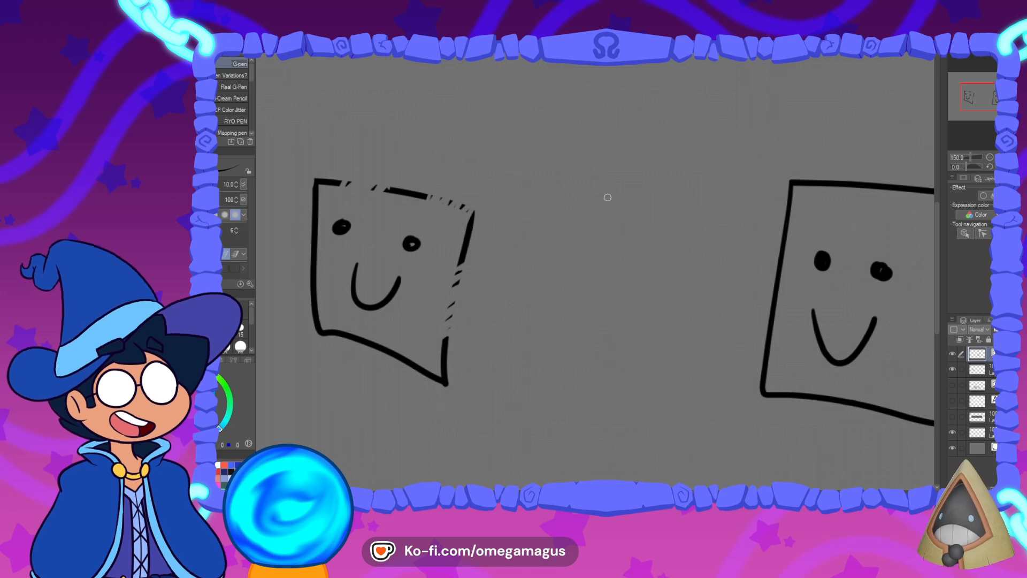
left_click_drag(570, 234, 720, 113)
left_click_drag(614, 129, 702, 286)
- Try erasing the cross's lower-right and upper-right arms, undoing each, and erase its upper-left arm up to the intersection
key("e")
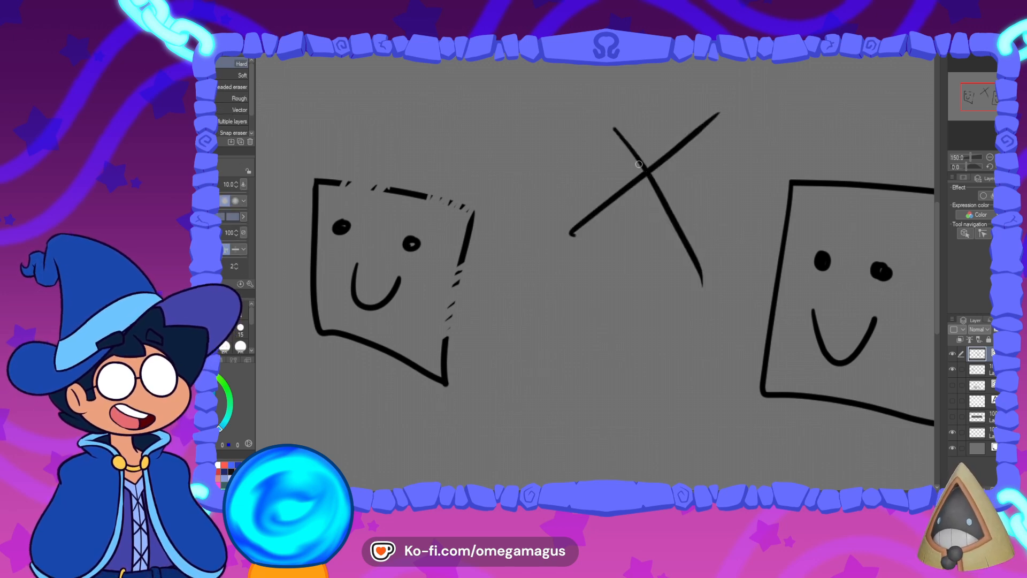
left_click_drag(680, 220, 697, 300)
key("ctrl+z")
left_click_drag(666, 108, 734, 197)
key("ctrl+z")
left_click_drag(641, 236, 579, 129)
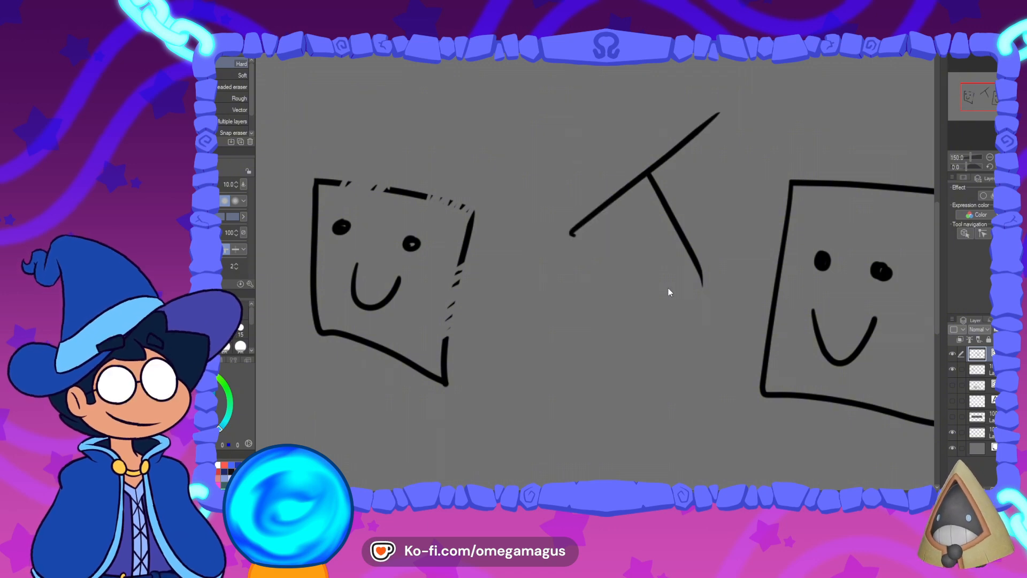
- Select the remaining crossing vector lines as an object, delete them, and return to the pen with the whole canvas in view
key("o")
left_click(711, 143)
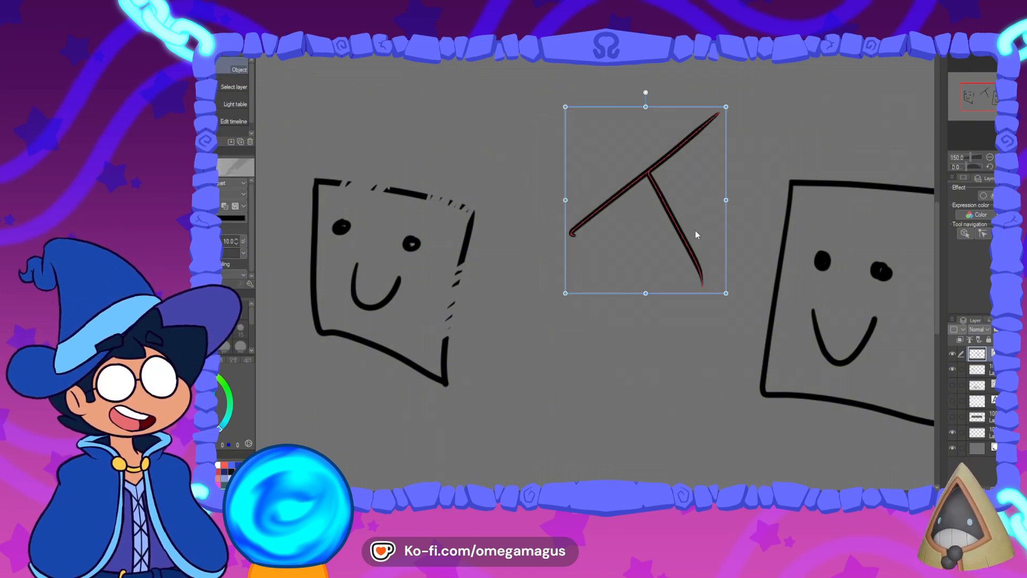
key("Delete")
key("p")
left_click(986, 158)
key("ctrl+0")
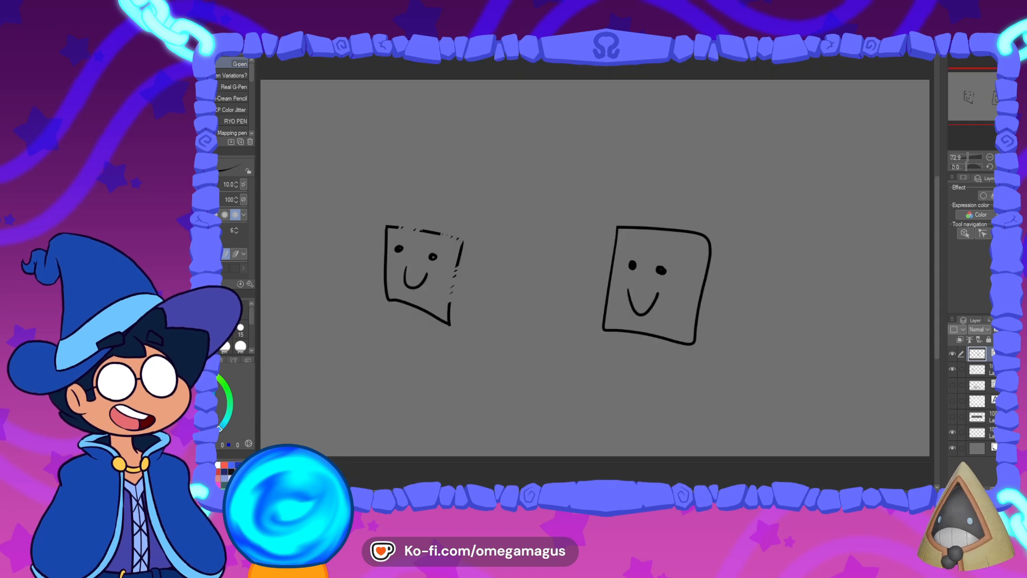
- Select the raster layer and enlarge the first square to 296% with a transform
left_click(990, 371)
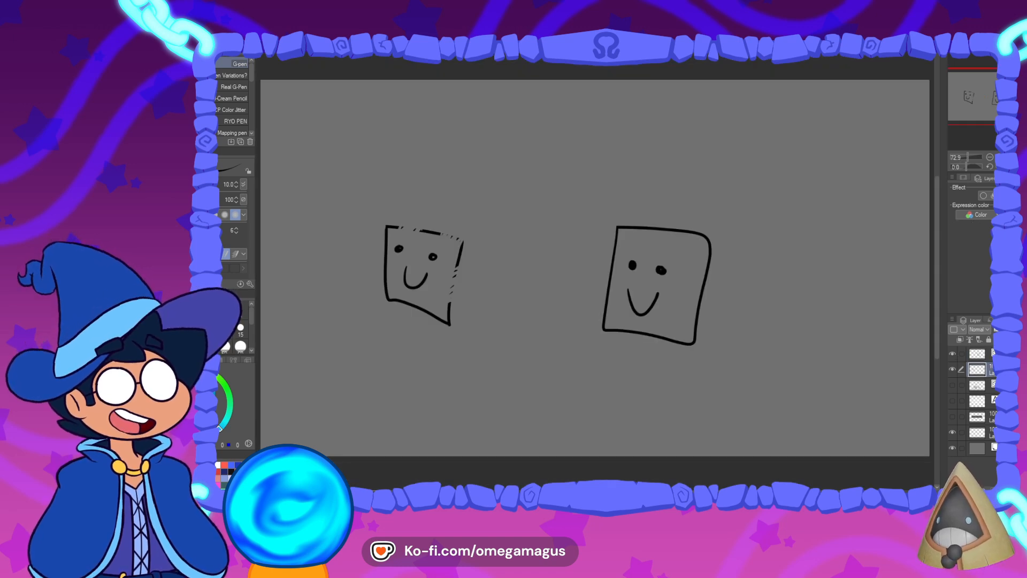
left_click(990, 353)
left_click(990, 370)
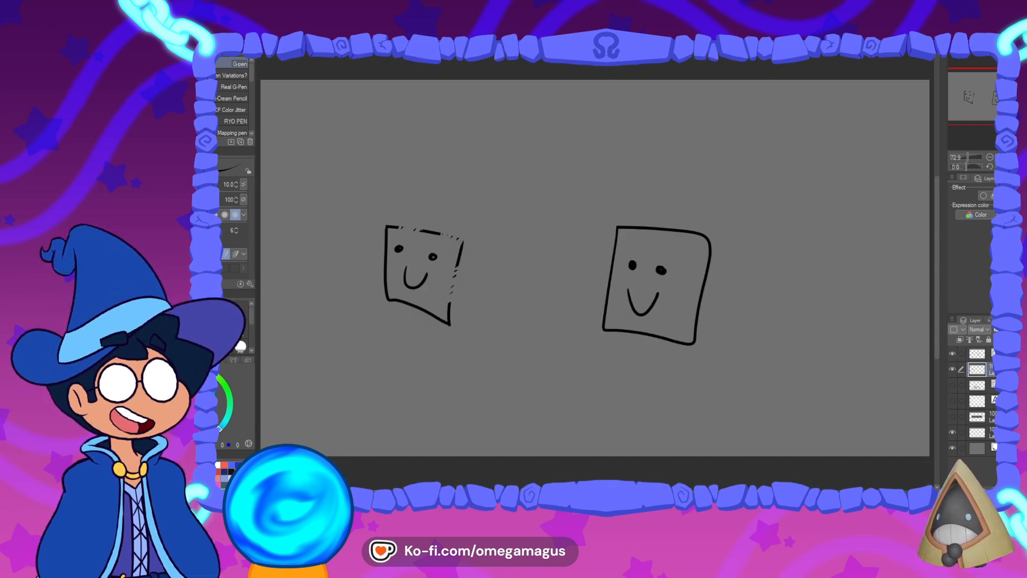
left_click(990, 353)
left_click(991, 370)
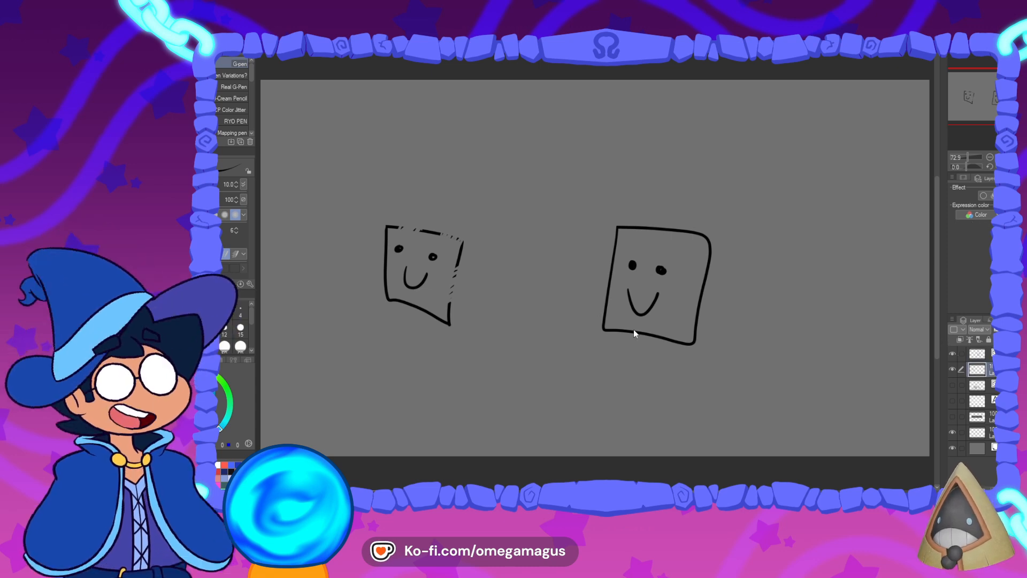
key("ctrl+t")
left_click_drag(463, 226, 549, 116)
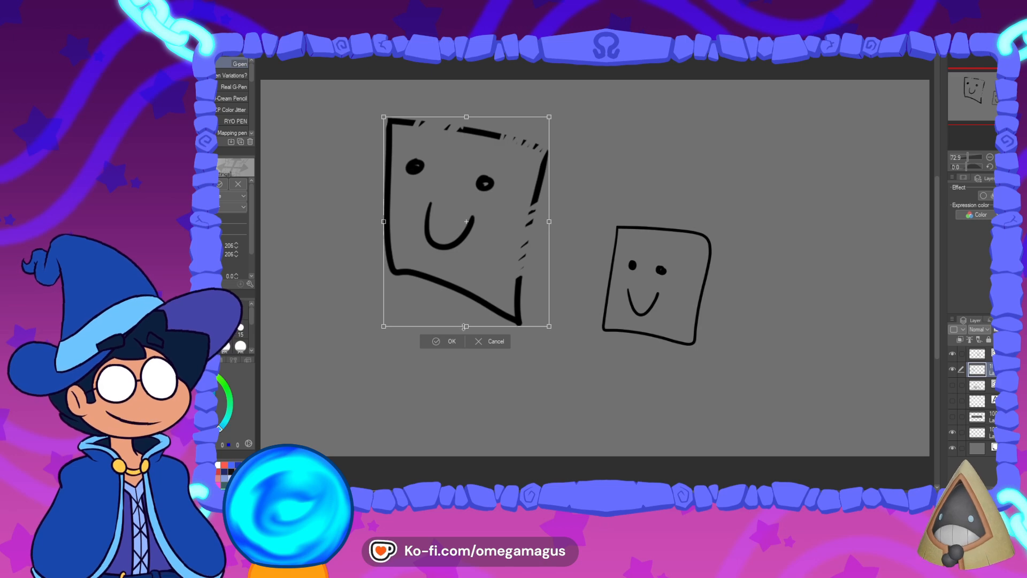
left_click_drag(464, 327, 466, 418)
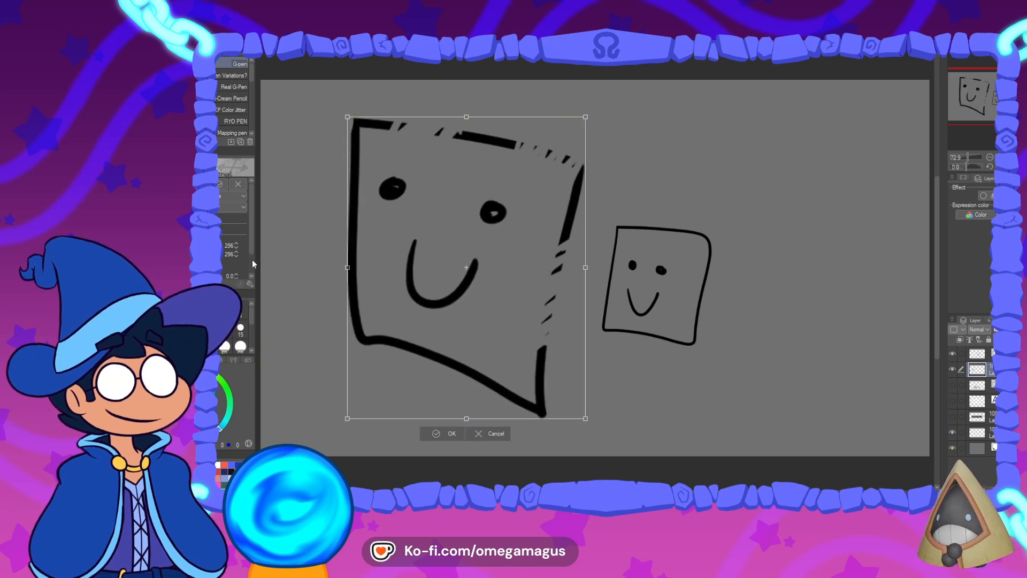
left_click(225, 186)
- Examine the edge sharpness of the enlarged raster square's lines up close and compare it with the vector square
scroll(561, 395, "up", 6)
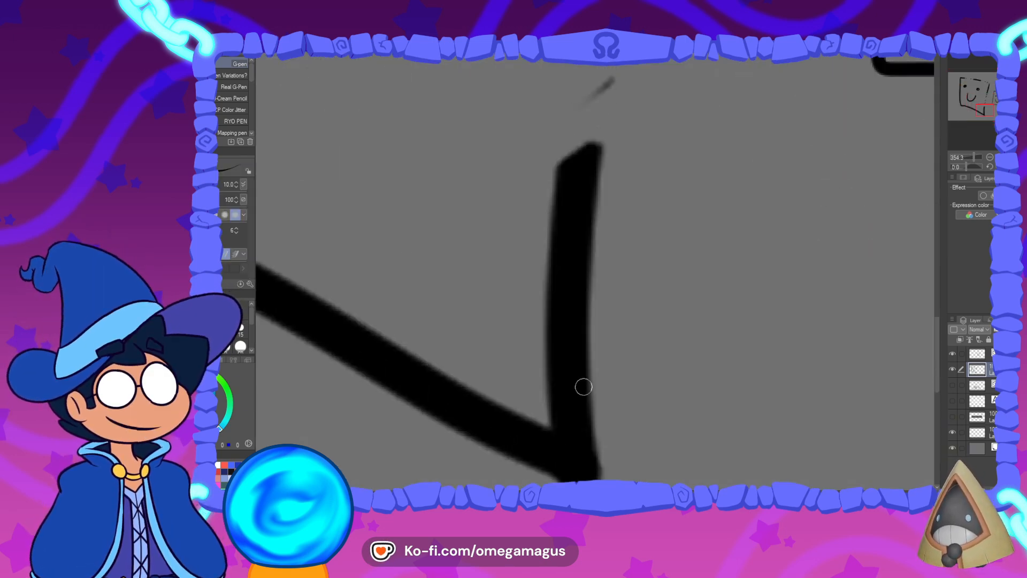
scroll(609, 341, "up", 2)
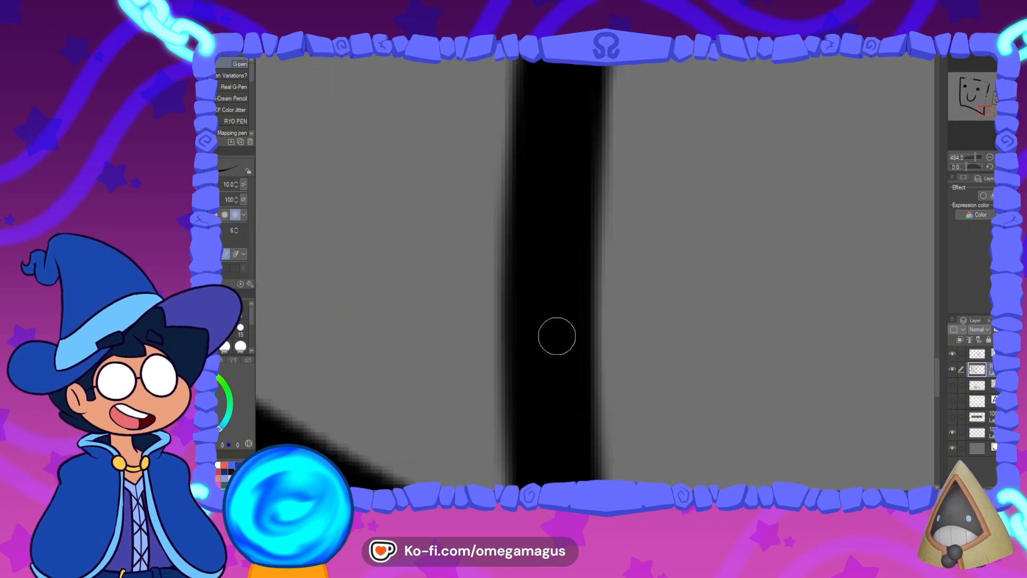
scroll(555, 335, "down", 7)
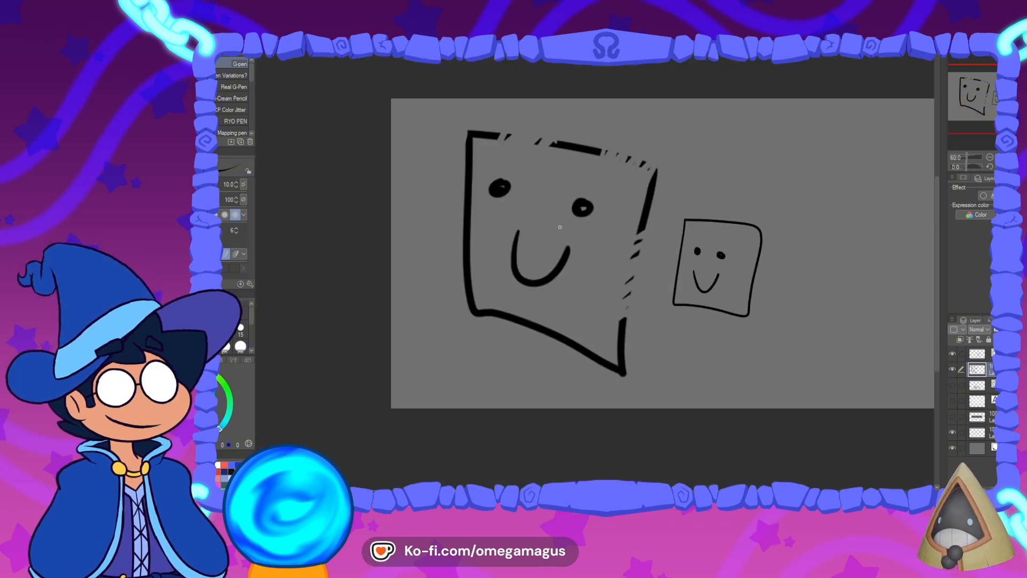
scroll(559, 227, "up", 2)
scroll(500, 373, "up", 2)
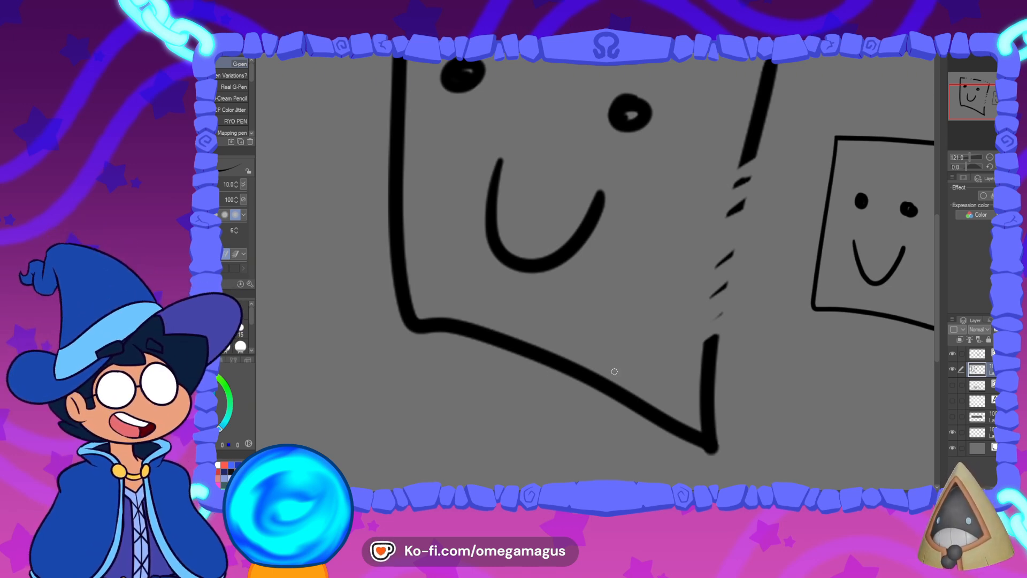
scroll(556, 346, "down", 3)
scroll(592, 389, "up", 5)
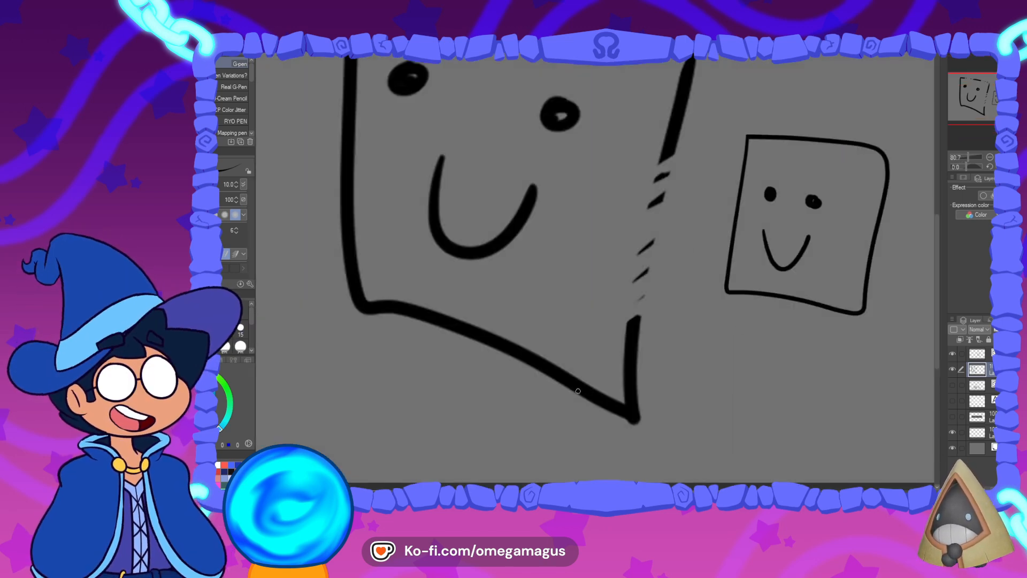
scroll(592, 389, "down", 4)
- Shrink the raster square to a tiny size near the canvas's lower-left corner with a transform
key("ctrl+t")
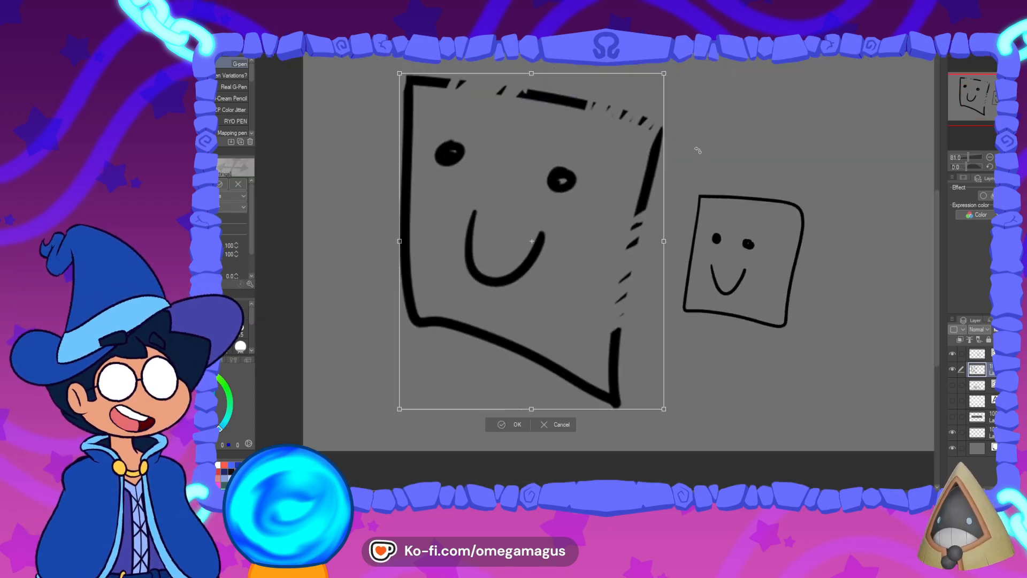
left_click_drag(665, 75, 426, 387)
key("Return")
- Enlarge the tiny raster square to 1040% with a transform
scroll(472, 398, "up", 10)
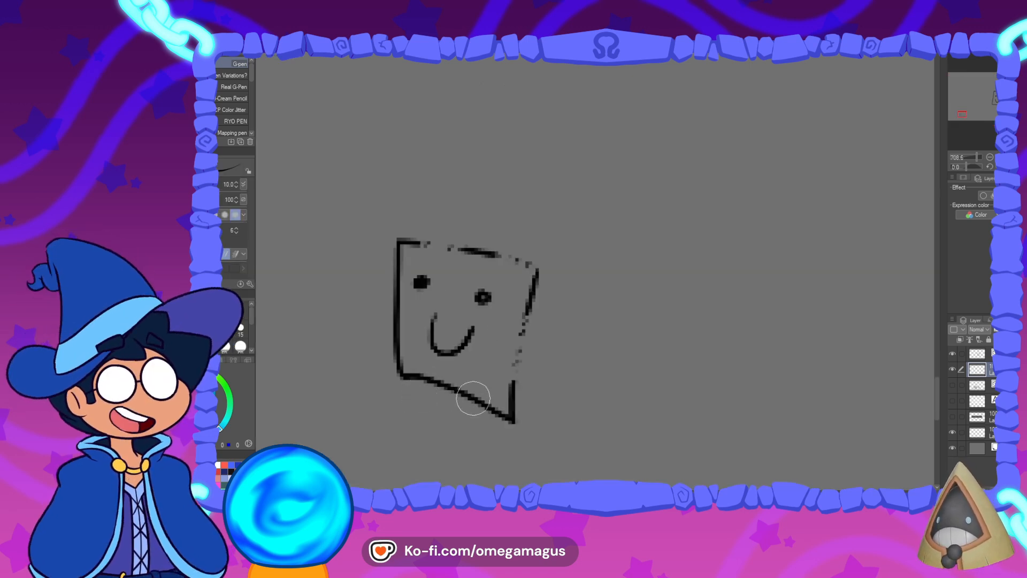
scroll(454, 306, "down", 6)
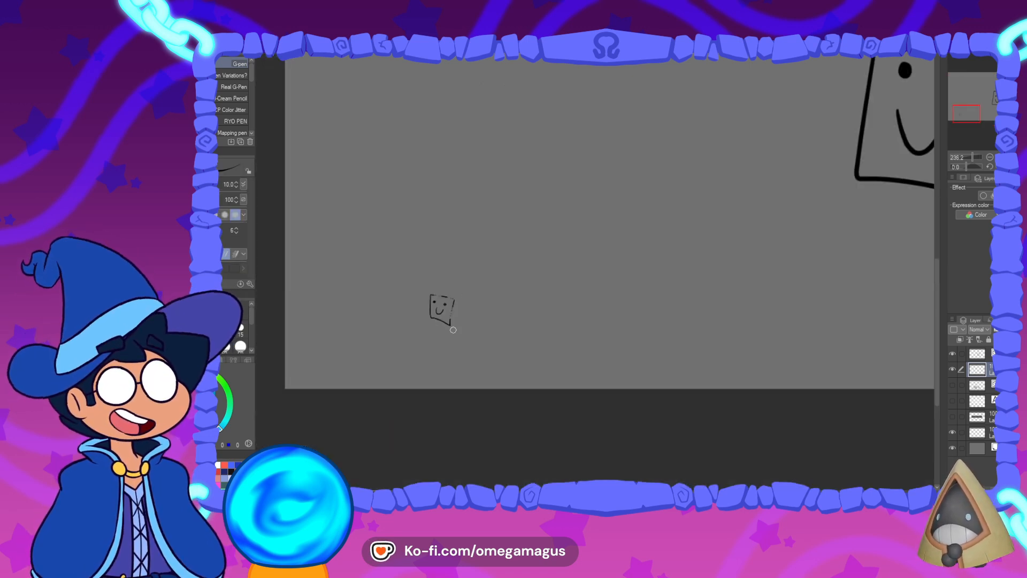
key("ctrl+t")
left_click_drag(454, 294, 663, 63)
left_click_drag(558, 330, 537, 380)
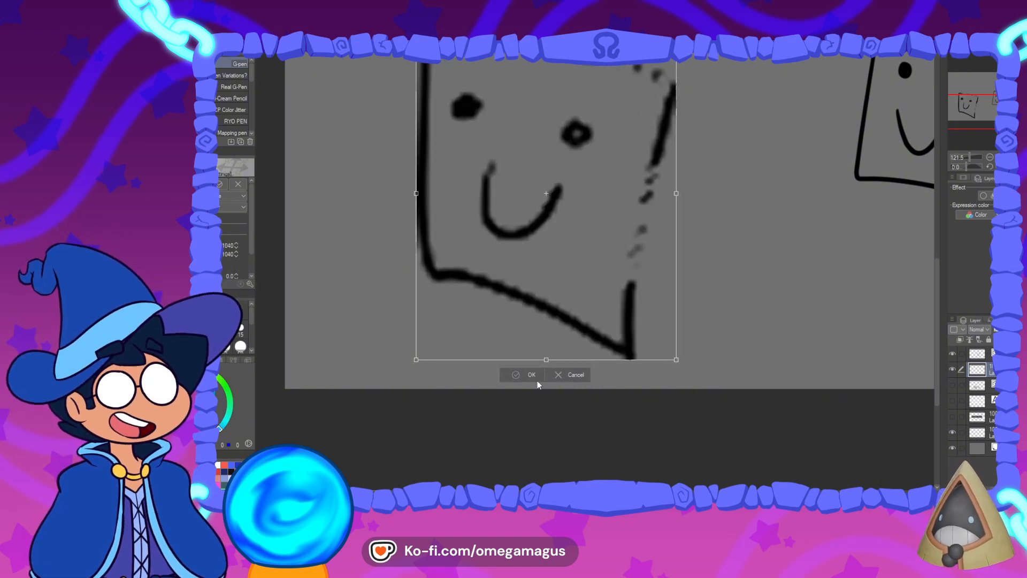
key("Return")
- Examine the line quality of the re-enlarged raster square's edges and eyes up close
scroll(554, 362, "up", 2)
scroll(555, 361, "down", 5)
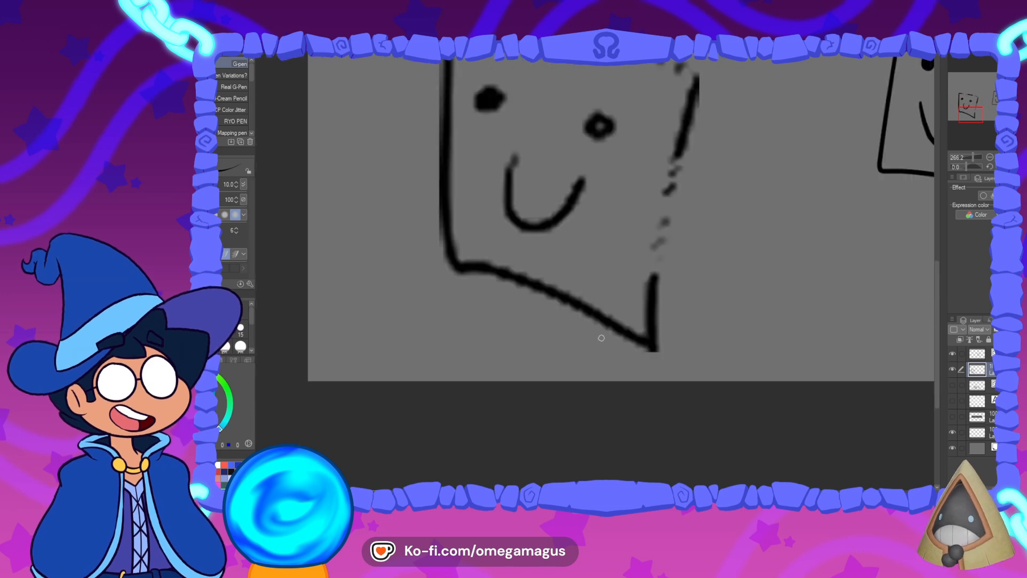
scroll(535, 273, "up", 4)
scroll(536, 273, "up", 8)
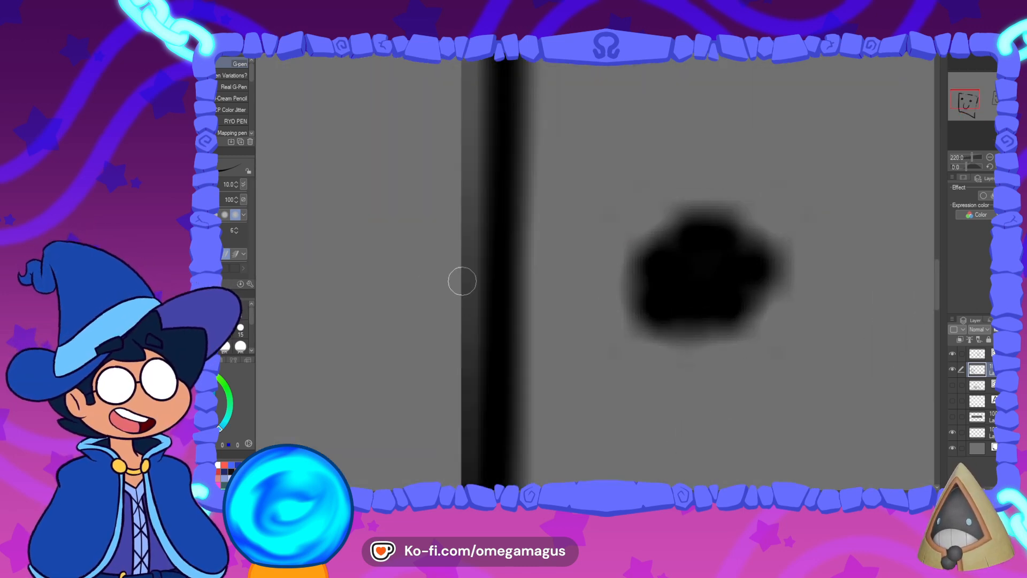
scroll(583, 203, "down", 3)
scroll(583, 203, "down", 5)
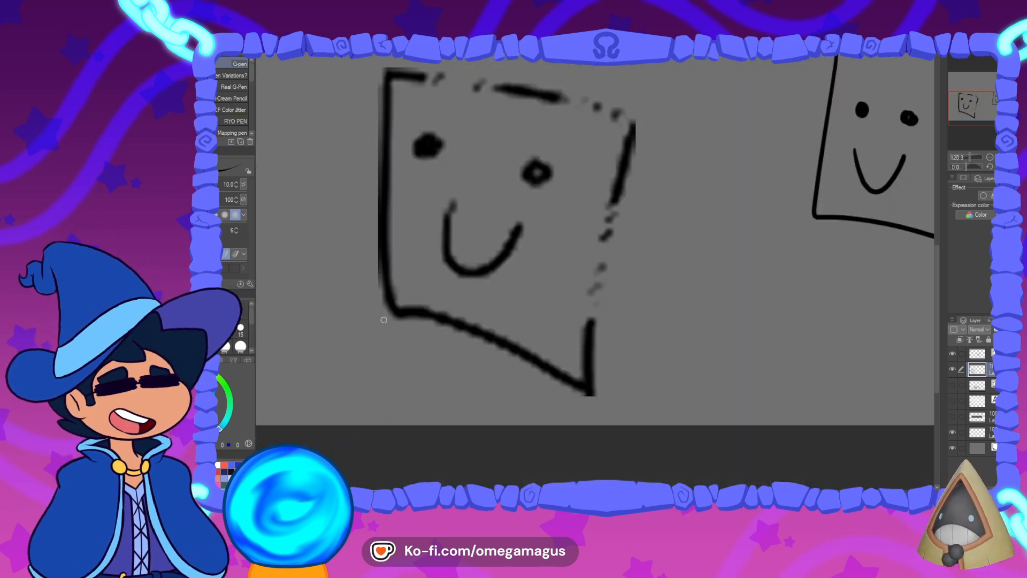
scroll(657, 279, "down", 4)
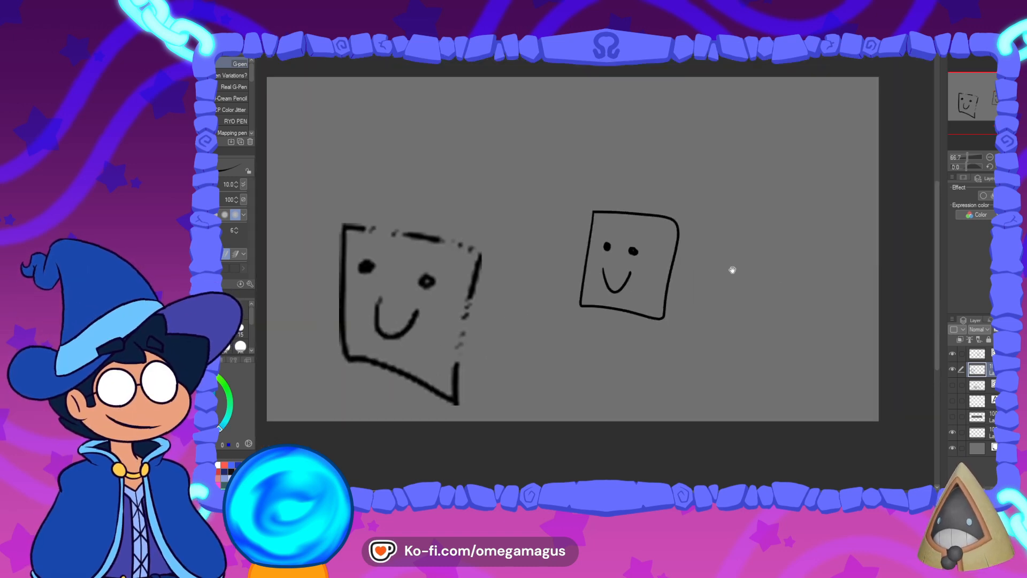
- Select the vector layer and enlarge the second square to 212% with a transform
left_click(980, 353)
scroll(718, 302, "up", 5)
scroll(617, 278, "down", 3)
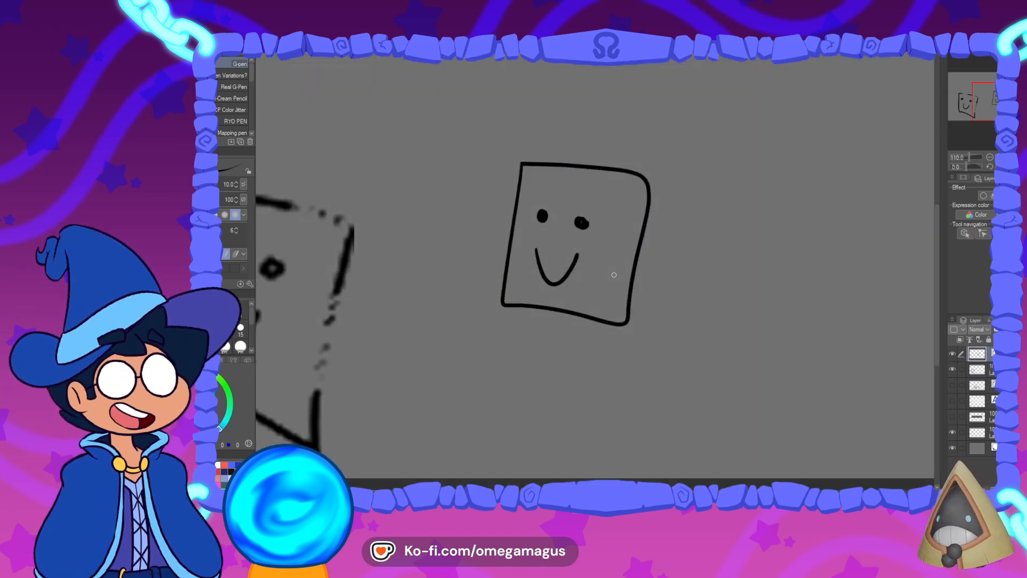
key("ctrl+t")
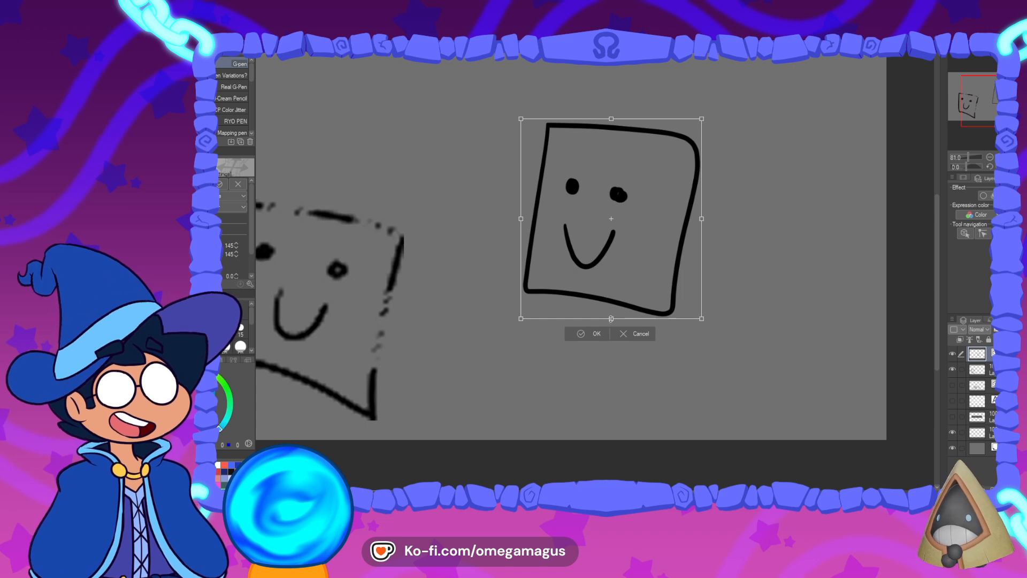
left_click_drag(611, 318, 611, 410)
left_click_drag(611, 145, 612, 130)
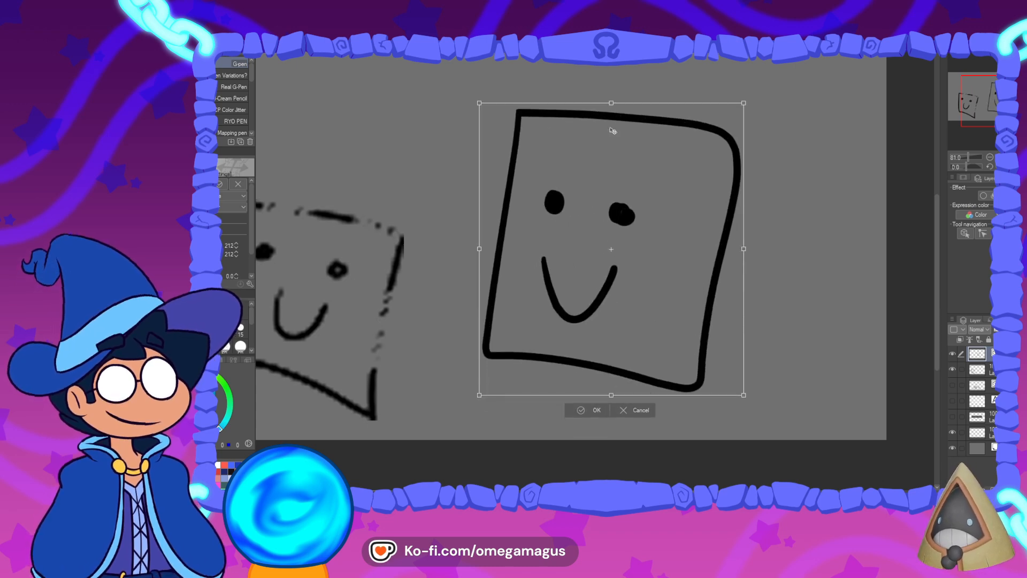
left_click(587, 410)
- Examine the line quality of the enlarged vector square's edges and eyes up close
scroll(514, 353, "up", 8)
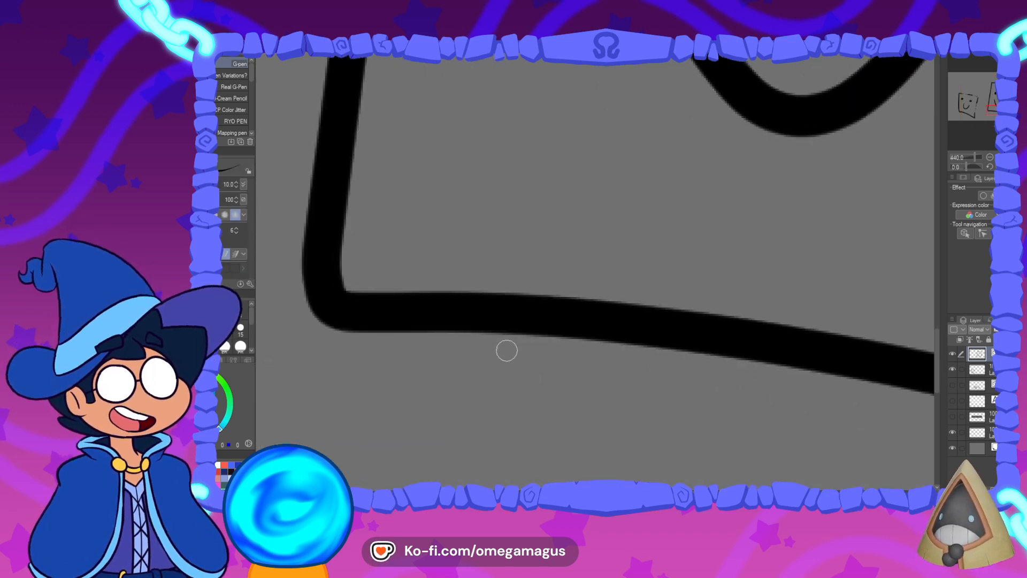
scroll(515, 353, "down", 8)
scroll(573, 198, "up", 8)
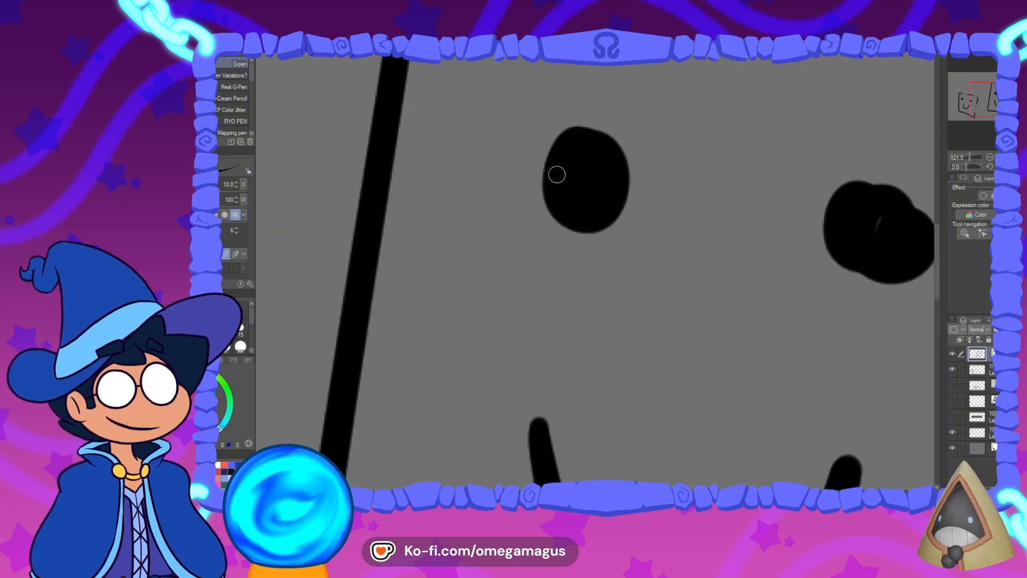
scroll(573, 198, "down", 10)
- Shrink the vector square to 11% with a transform and check the tiny drawing's lines up close
key("ctrl+t")
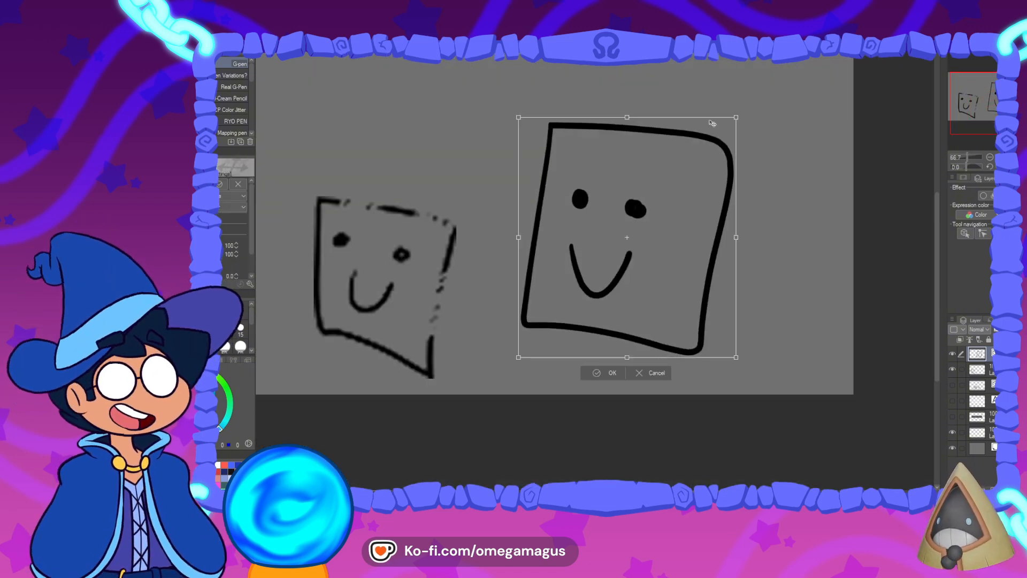
left_click_drag(736, 116, 543, 330)
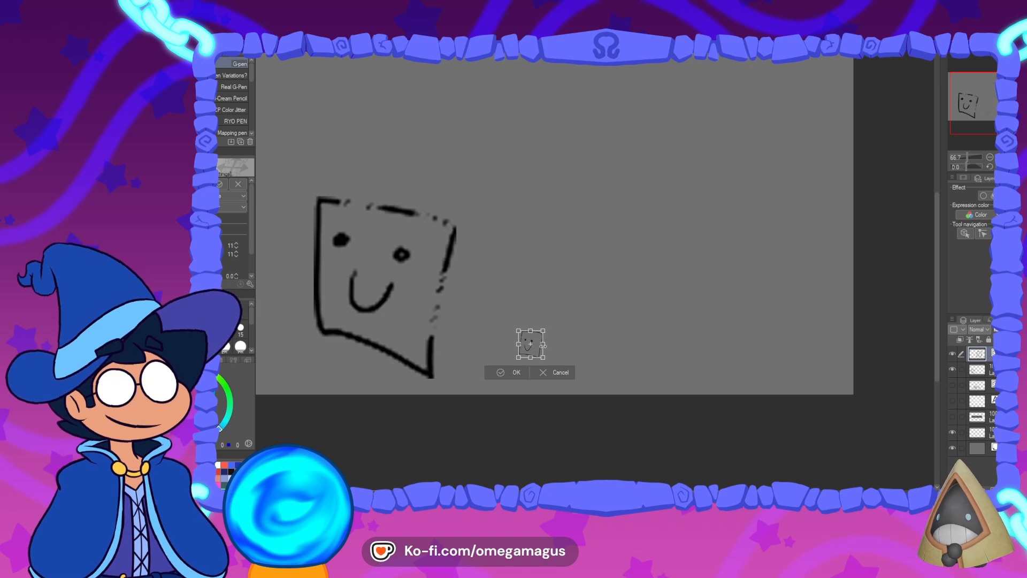
left_click(517, 373)
scroll(527, 365, "up", 9)
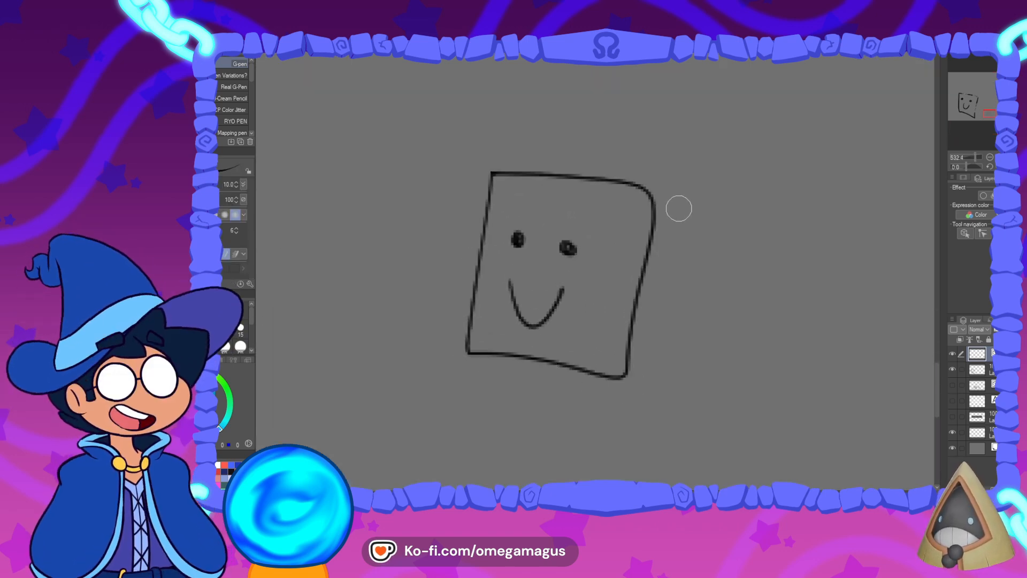
- Enlarge the tiny vector square back to a large size with a transform and inspect its lines
scroll(572, 332, "down", 5)
scroll(589, 329, "down", 3)
key("ctrl+t")
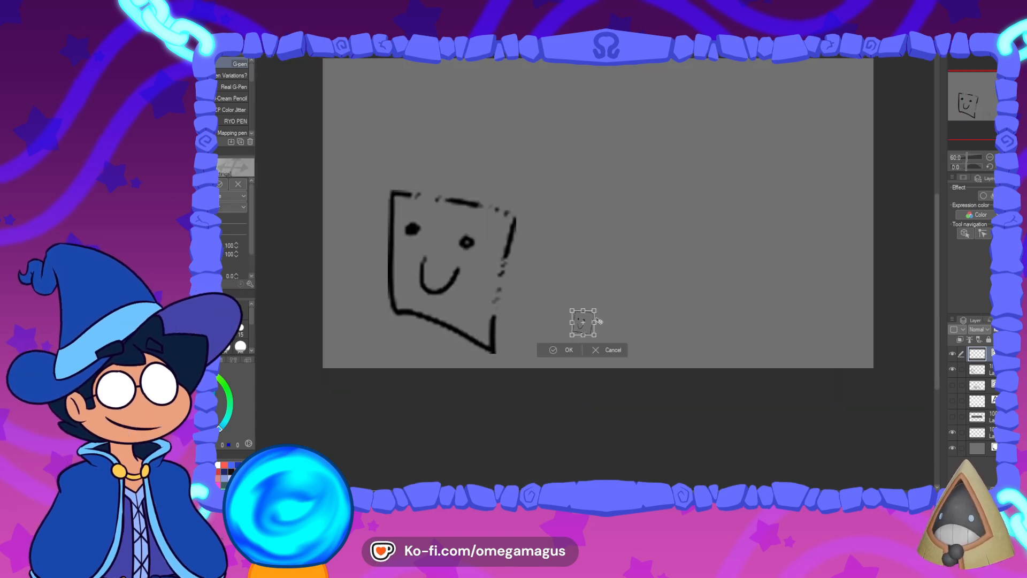
left_click_drag(593, 313, 760, 120)
left_click(643, 352)
scroll(643, 353, "up", 10)
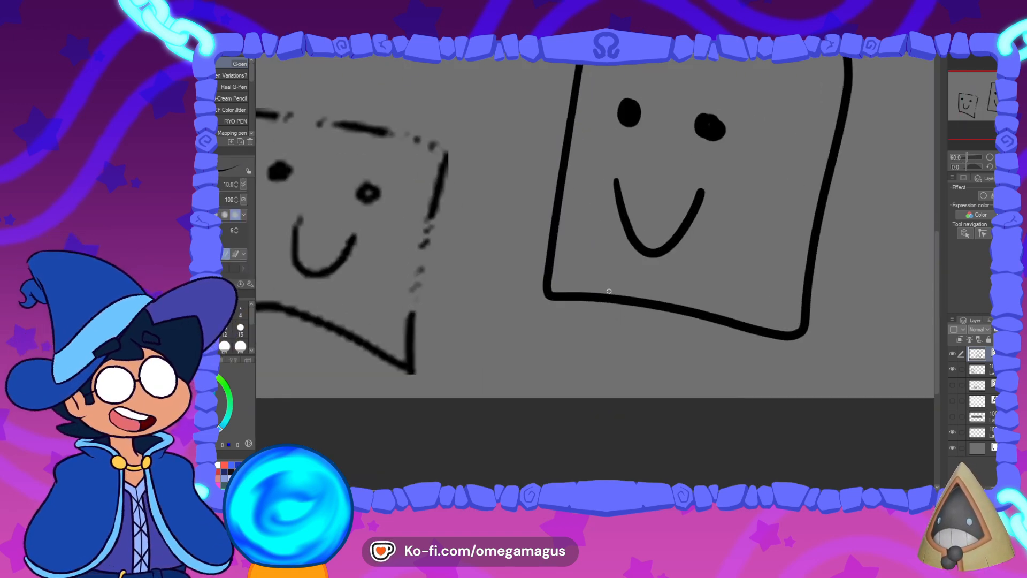
scroll(700, 325, "down", 3)
scroll(701, 325, "down", 5)
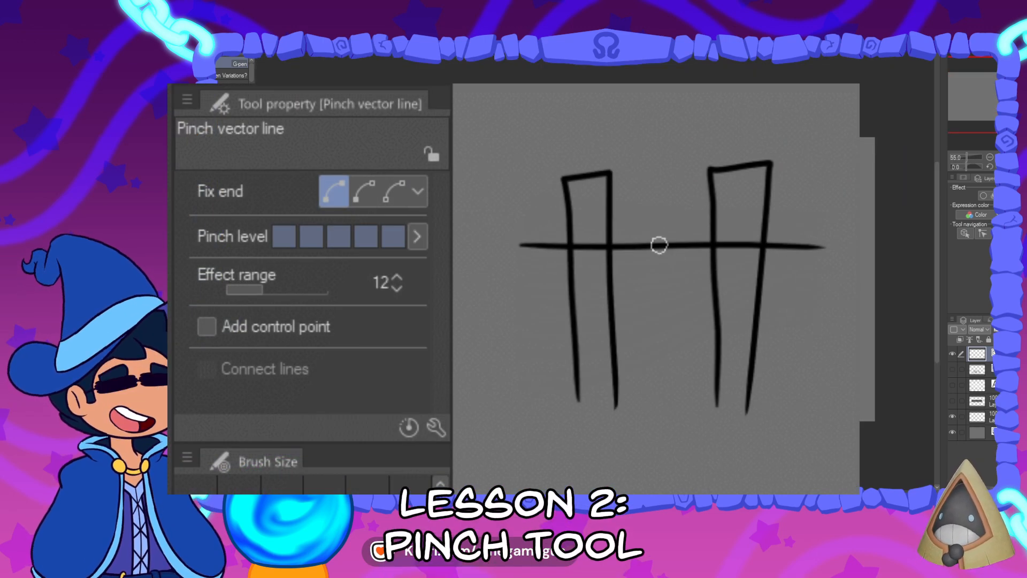
- Pull the horizontal line downward between the two posts with the Pinch vector line tool
mouse_move(659, 245)
left_mouse_down()
mouse_move(653, 280)
mouse_move(656, 209)
mouse_move(647, 339)
mouse_move(648, 200)
mouse_move(643, 294)
left_mouse_up()
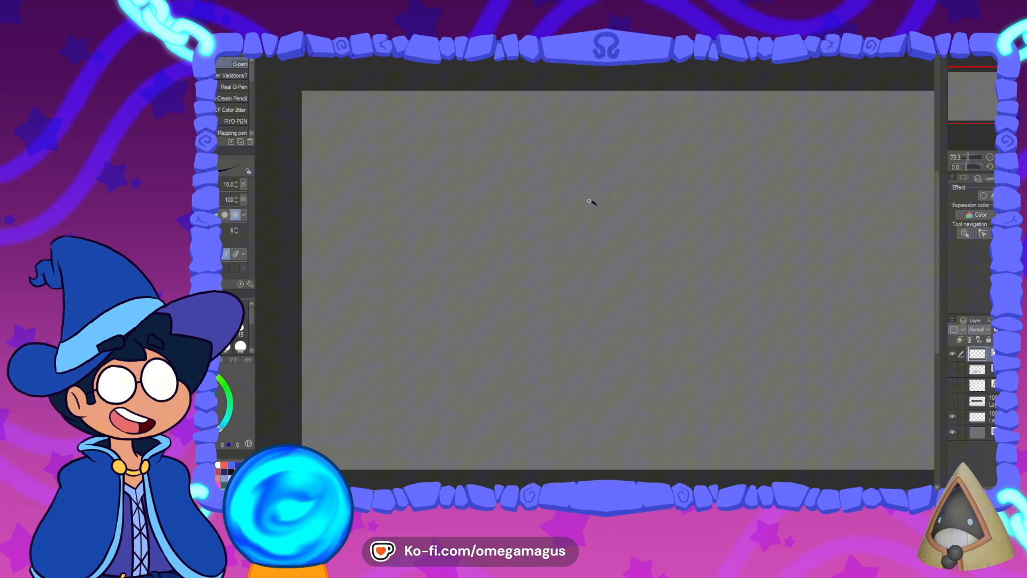
- Draw a circle with slightly overlapping ends on the empty vector layer using the G-pen
left_click_drag(591, 202, 595, 203)
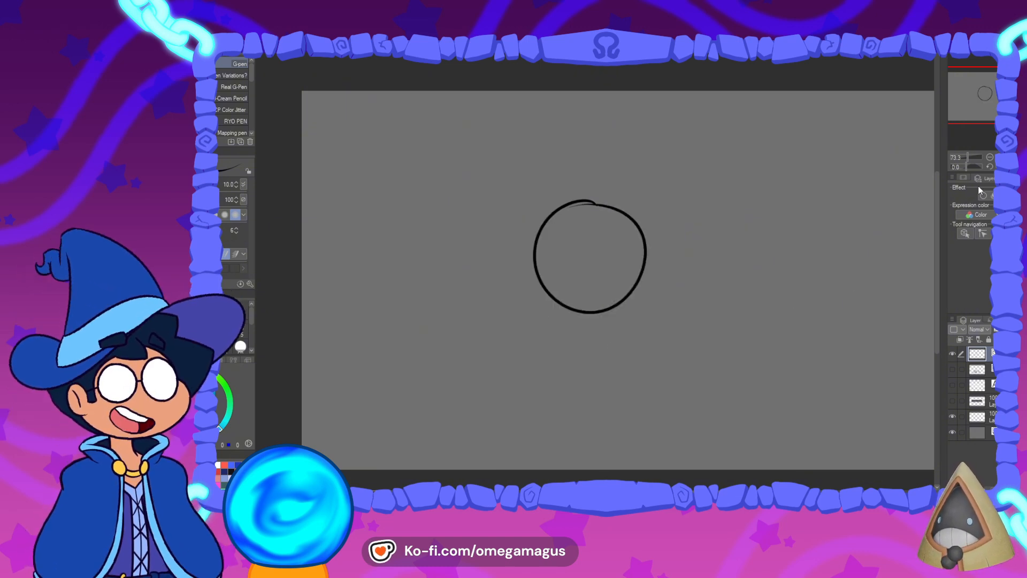
scroll(725, 282, "up", 4)
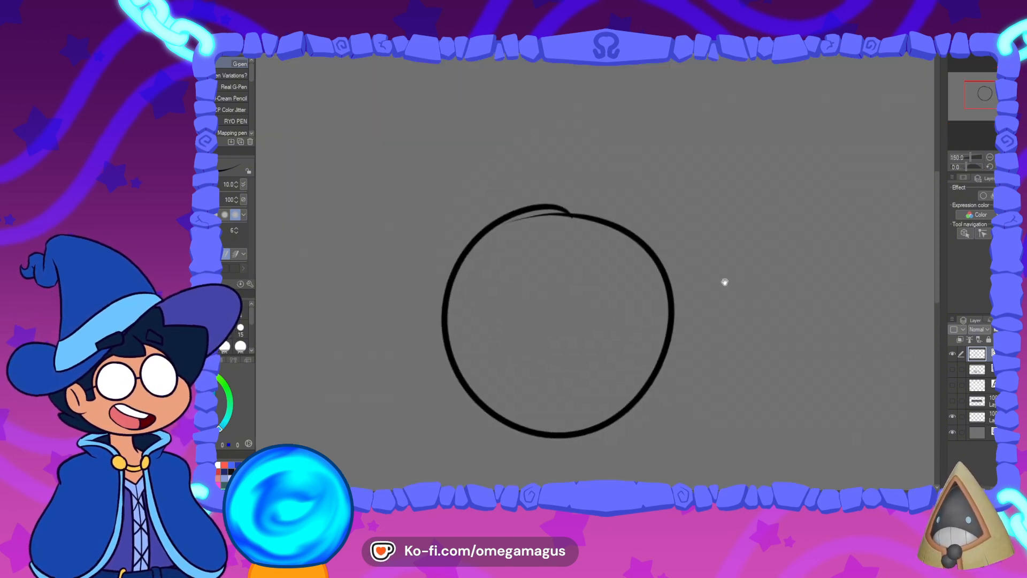
- Examine the Correct line tool's location and its sub tools in the reference image beside the circle
key("y")
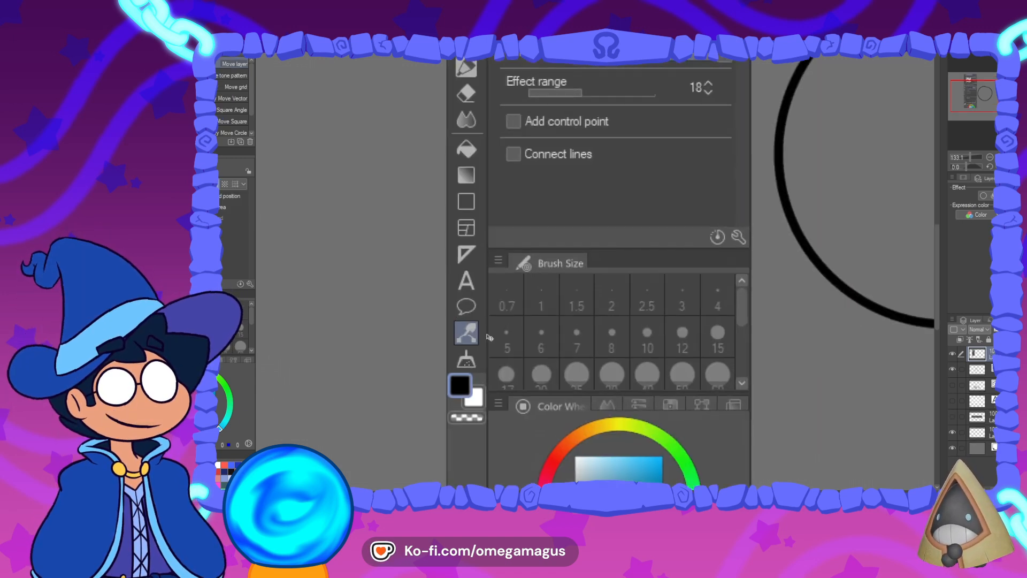
scroll(485, 337, "up", 2)
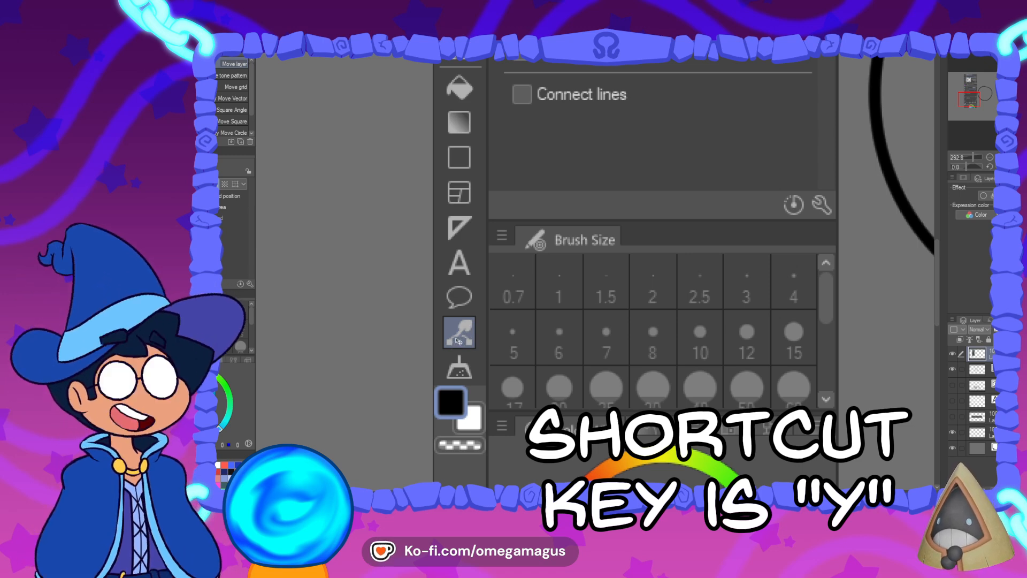
scroll(470, 350, "down", 4)
scroll(487, 172, "up", 2)
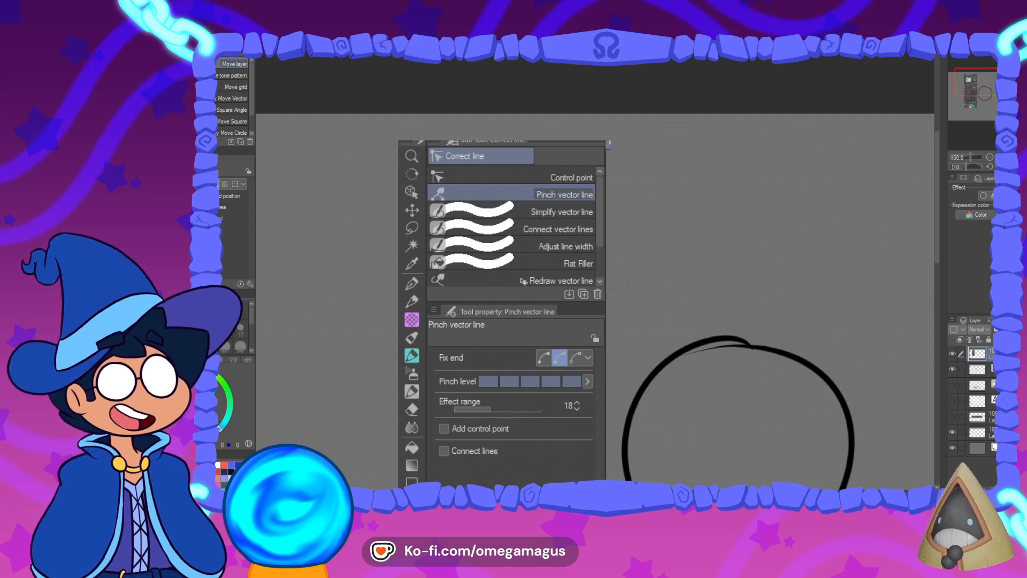
- Activate the Pinch vector line sub tool and review its options in the reference image
key("y")
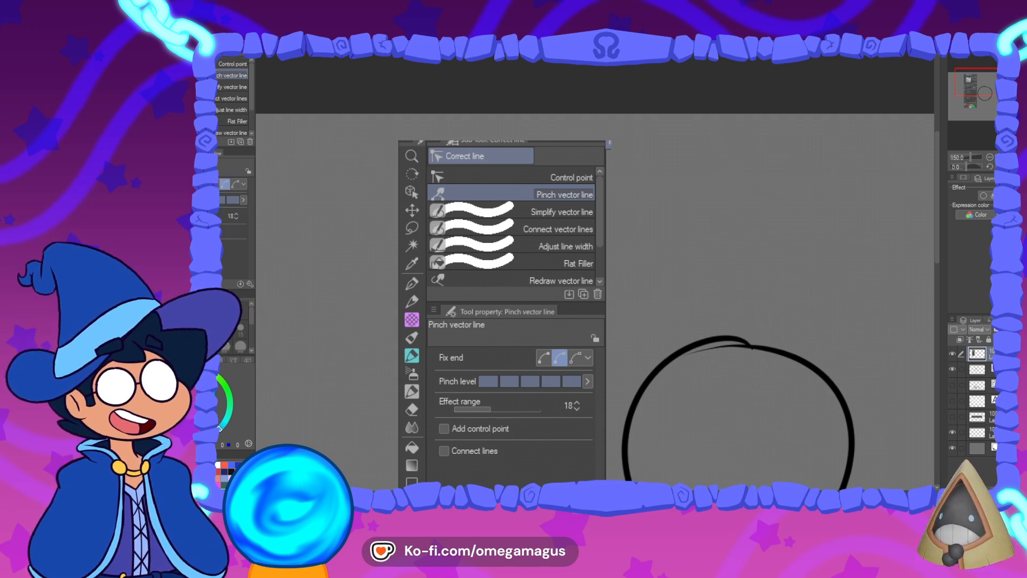
scroll(460, 244, "up", 4)
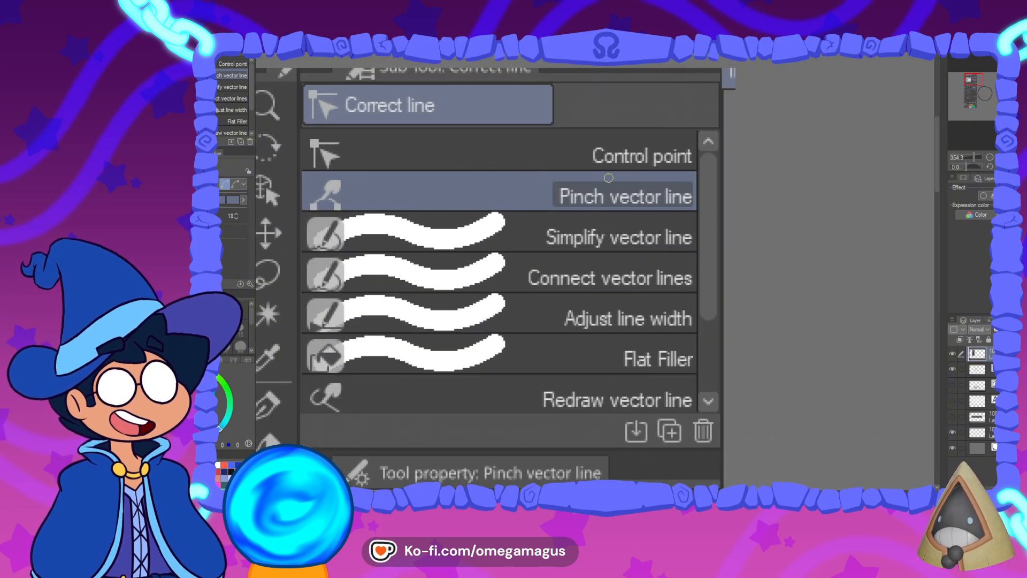
scroll(608, 179, "down", 5)
scroll(476, 358, "up", 2)
scroll(534, 215, "down", 3)
scroll(588, 220, "up", 2)
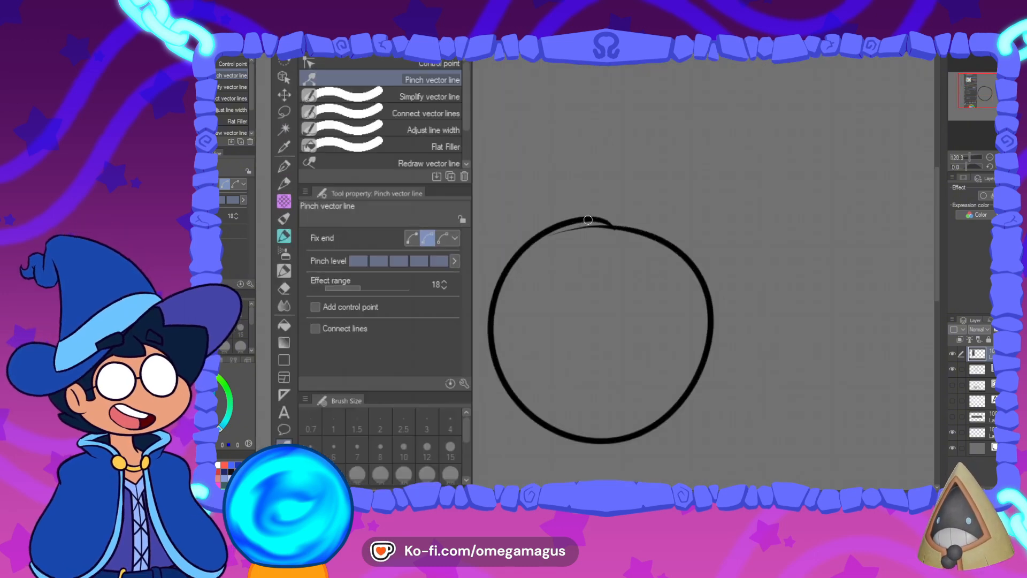
- Select the circle's vector layer and pinch the overlapping end into line to close the circle
scroll(588, 220, "up", 1)
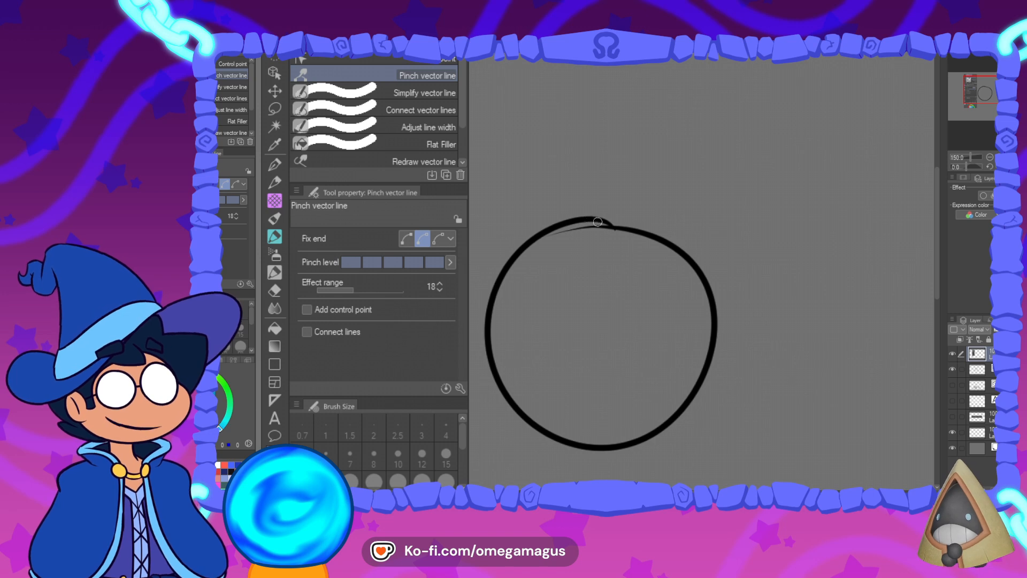
left_click(987, 370)
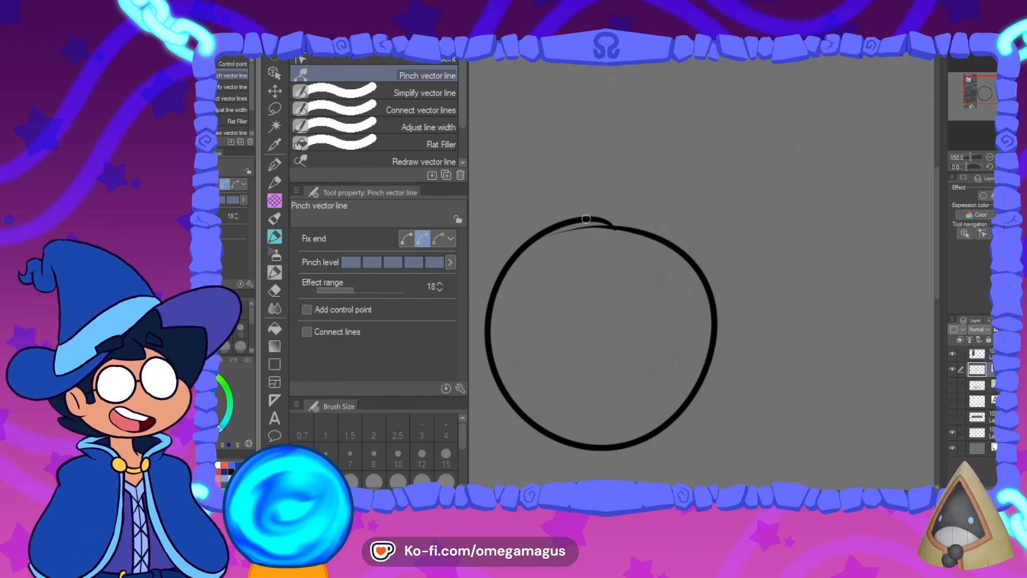
mouse_move(582, 219)
left_mouse_down()
mouse_move(619, 232)
mouse_move(630, 249)
left_mouse_up()
scroll(628, 243, "up", 1)
- Switch to the Hard eraser and examine the circle's joined ends up close
key("e")
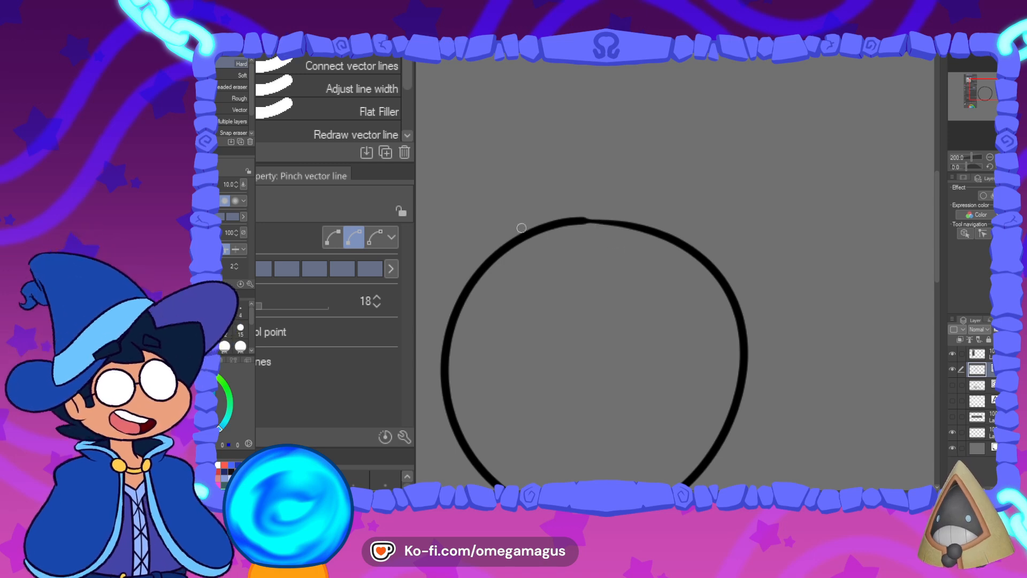
scroll(607, 207, "down", 3)
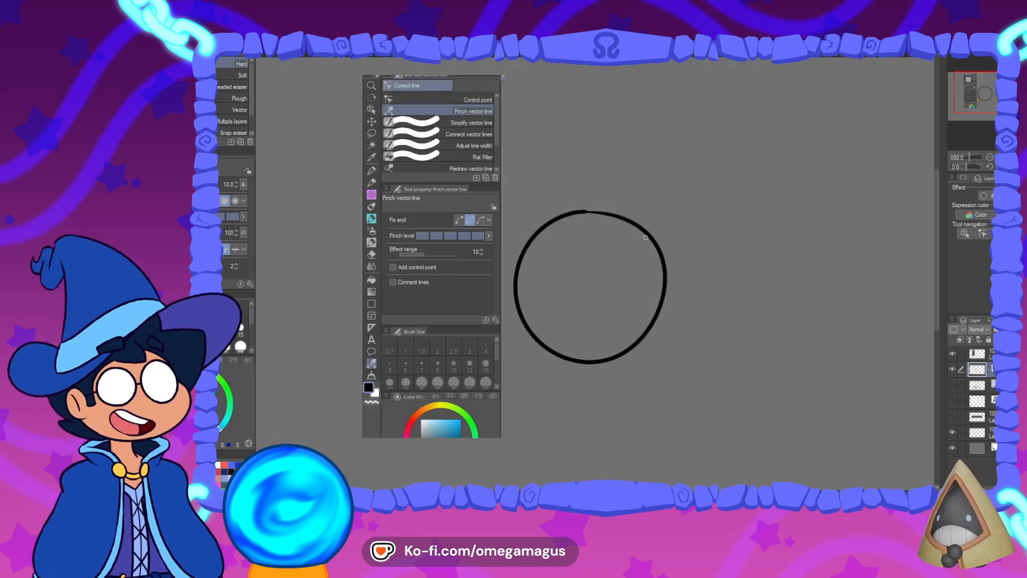
scroll(593, 232, "up", 5)
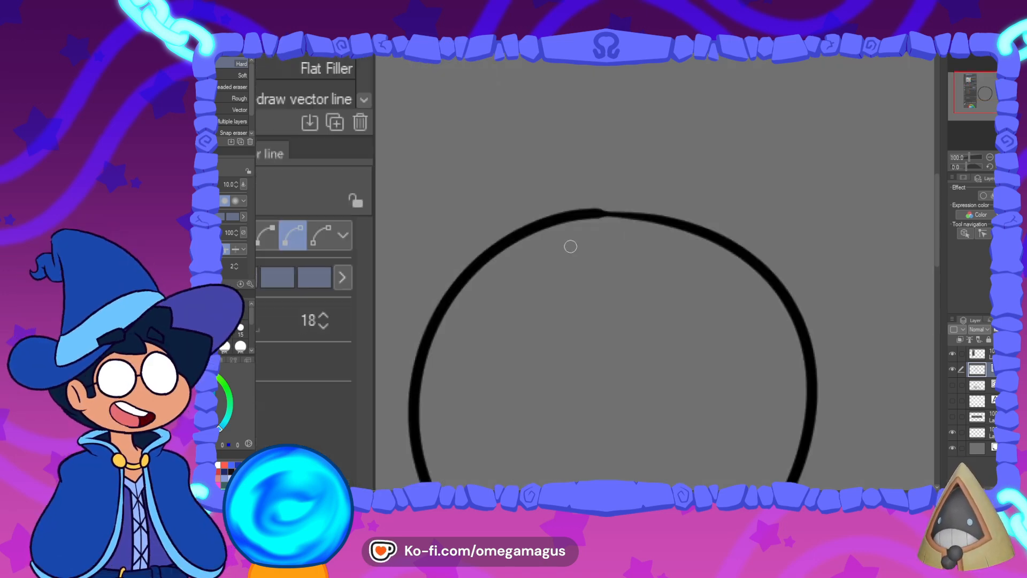
scroll(611, 205, "down", 4)
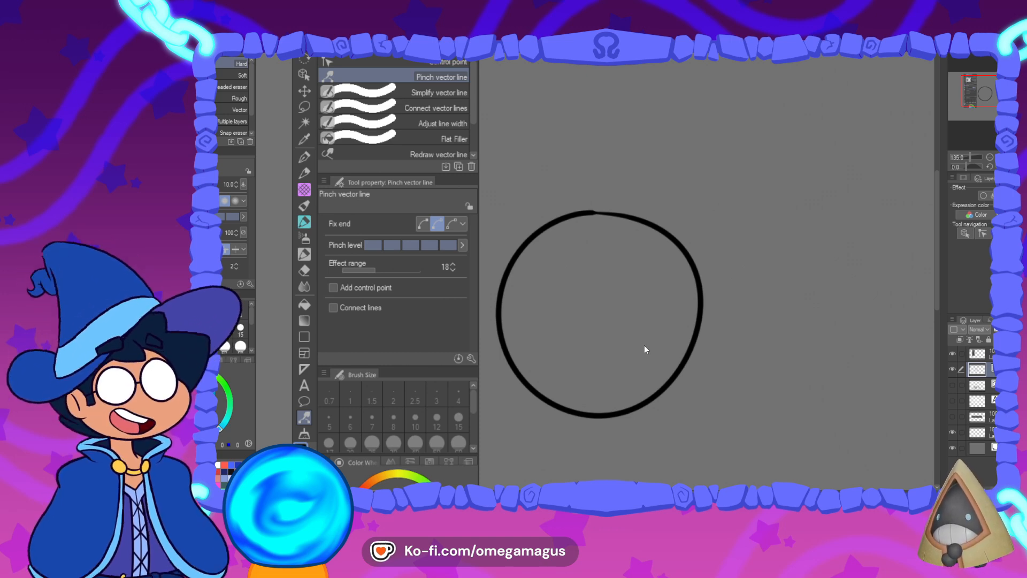
- Switch to the G-pen and clear the circle from the vector layer
key("p")
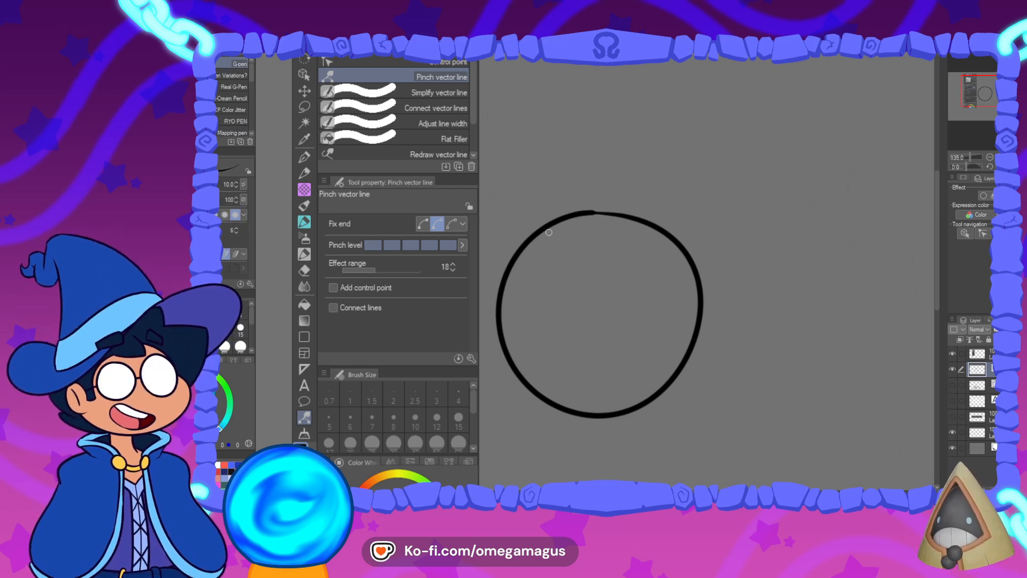
scroll(550, 232, "down", 1)
left_click_drag(579, 250, 547, 220)
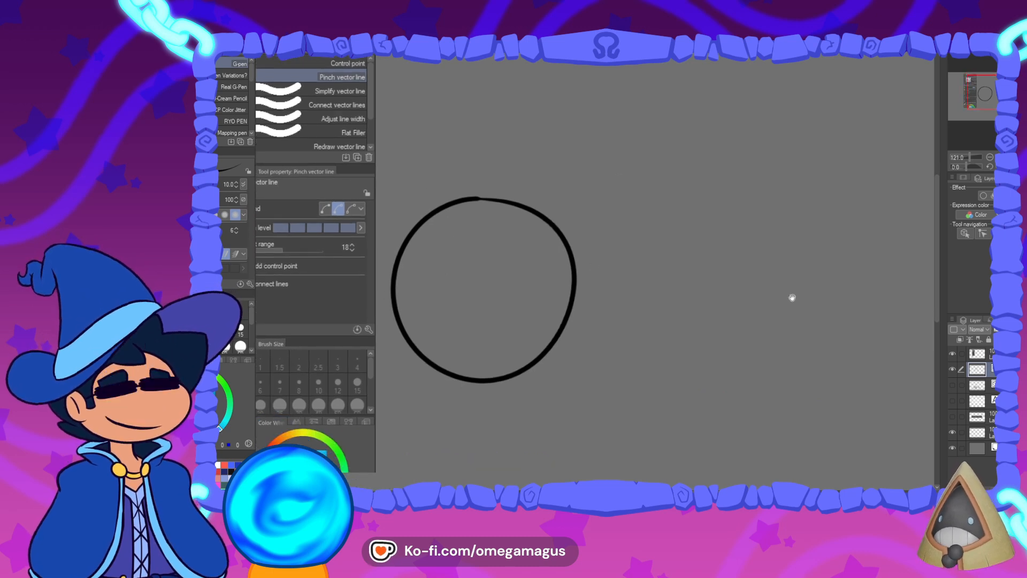
key("Delete")
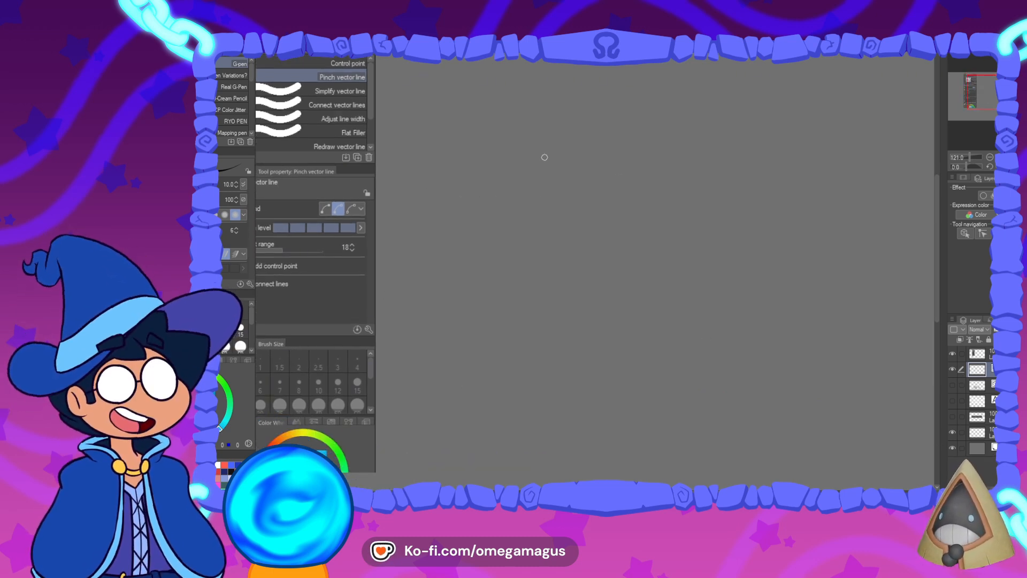
- Draw a tilted cup with two side lines, a curved base and an elliptical rim using the G-pen
left_click_drag(547, 139, 522, 371)
left_click_drag(505, 302, 649, 348)
left_click_drag(694, 153, 623, 387)
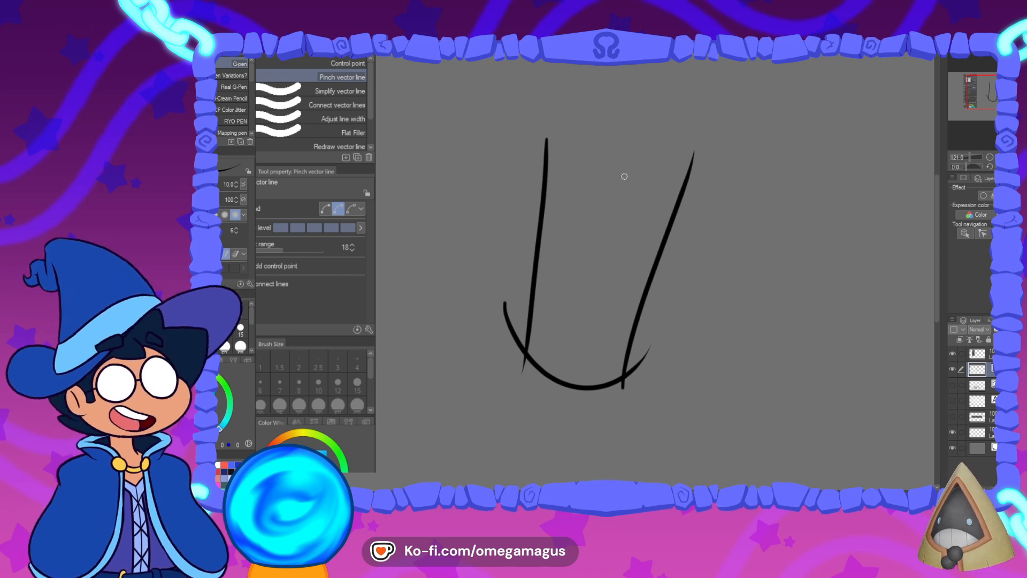
left_click_drag(626, 156, 576, 137)
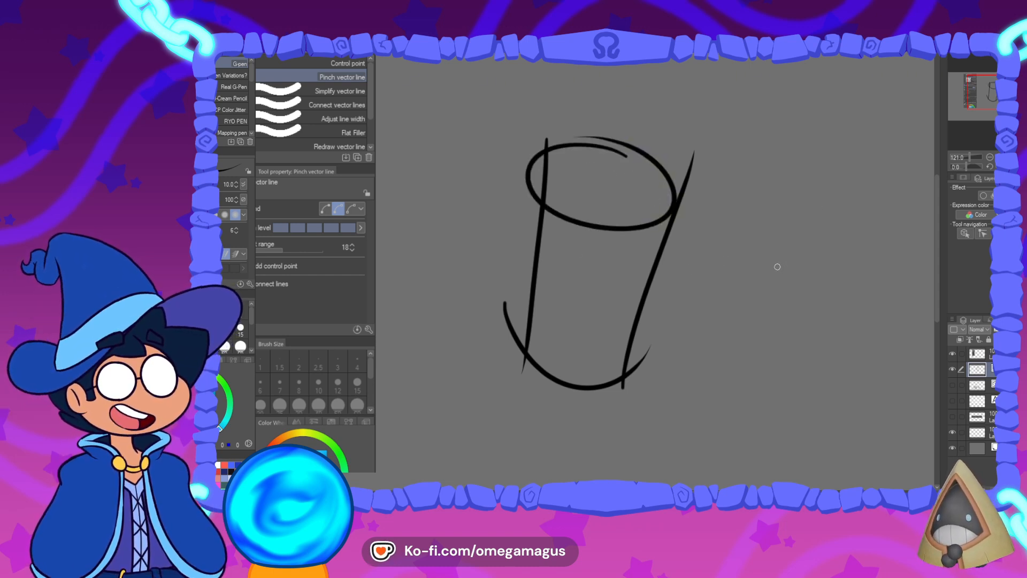
- Select the cup's rim ellipse as an object and resize it to fit between the side lines
key("o")
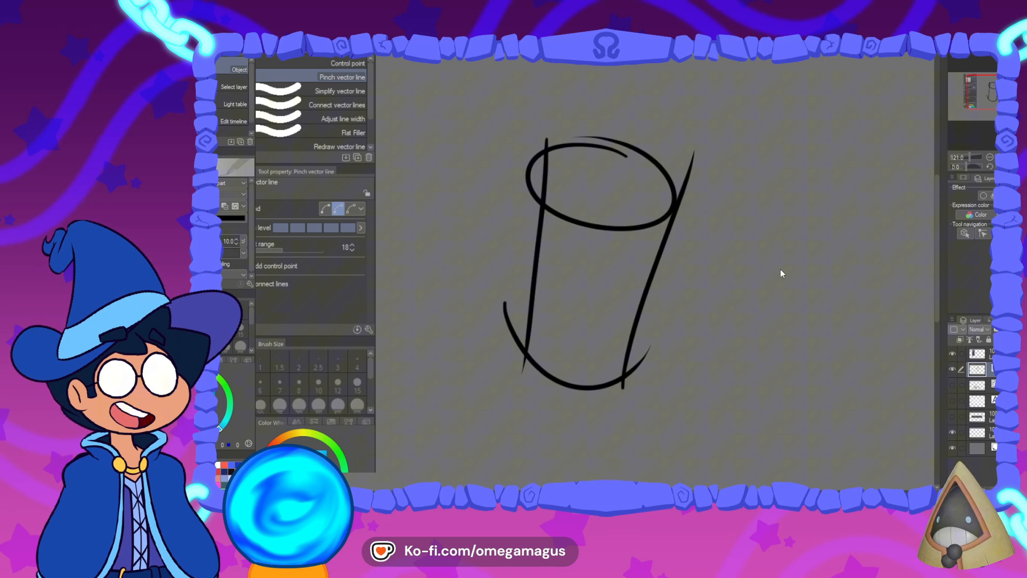
left_click(625, 159)
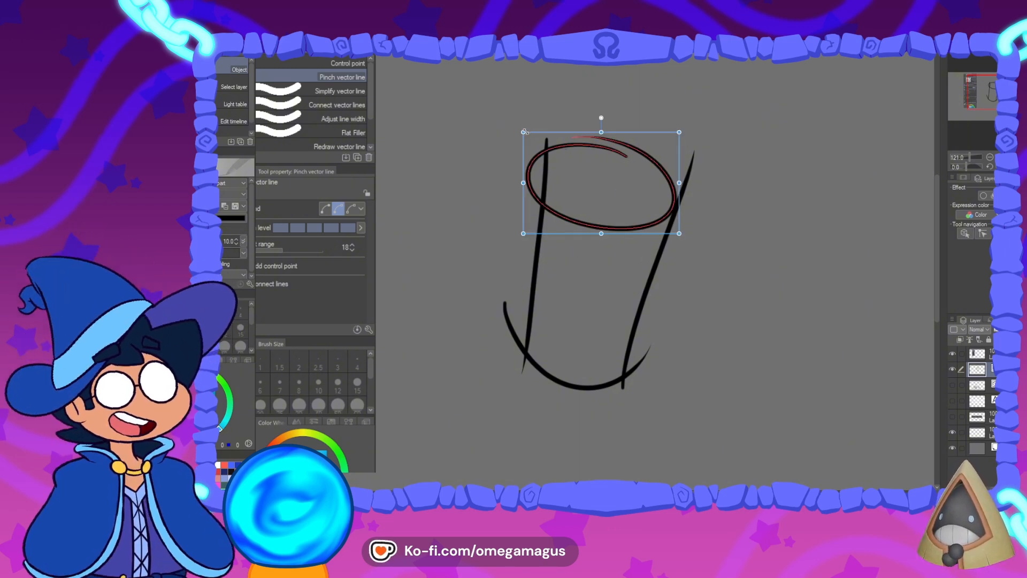
left_click_drag(522, 131, 542, 145)
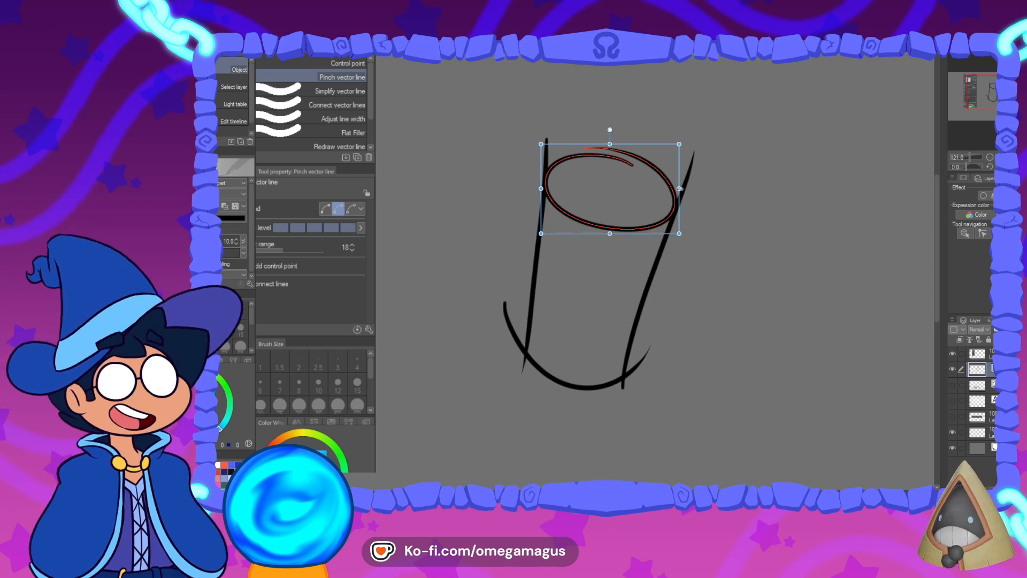
left_click_drag(679, 188, 682, 188)
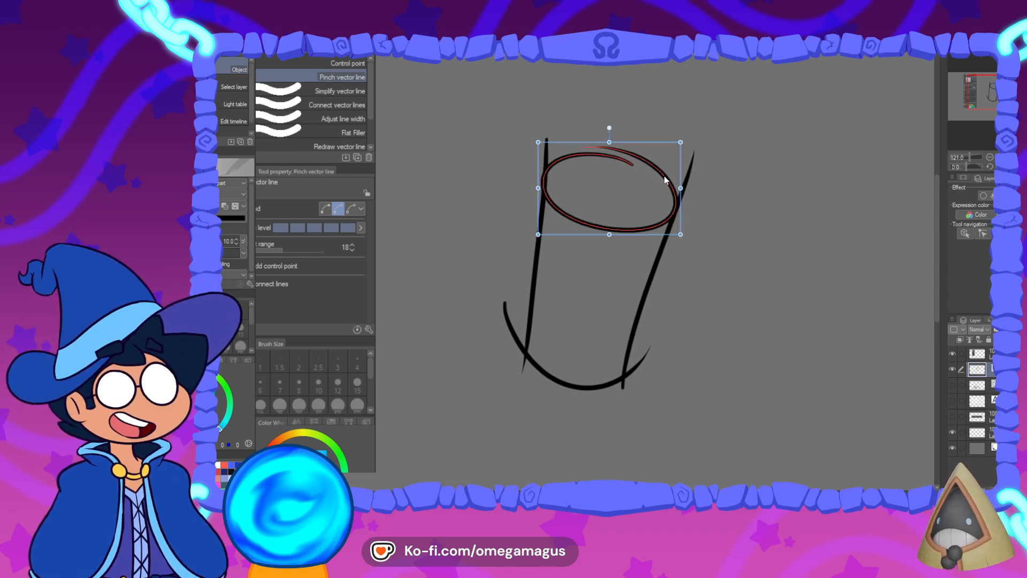
left_click(757, 201)
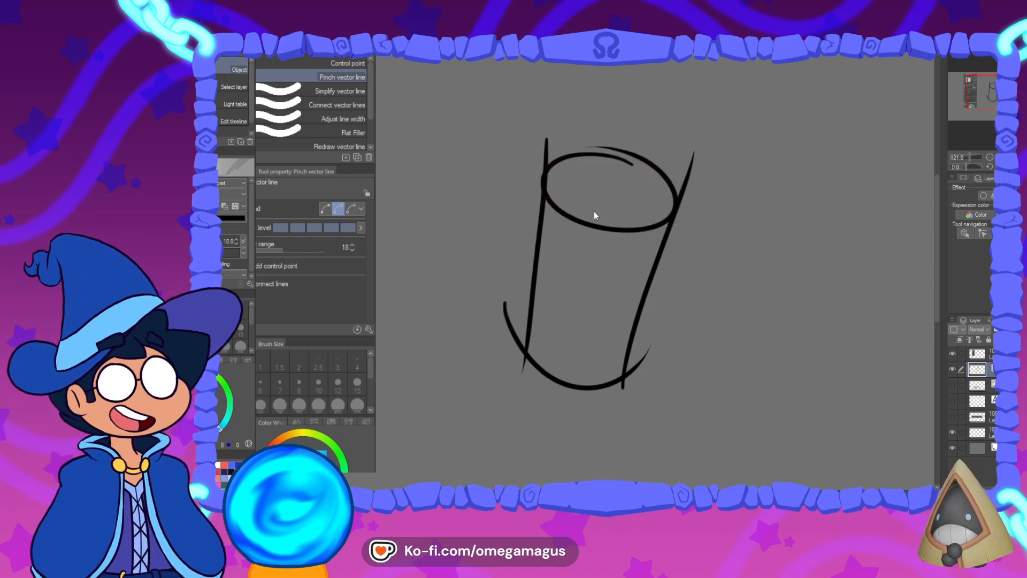
- Pinch the rim ellipse's loose ends together with the Pinch vector line tool to close it
key("y")
left_click_drag(617, 153, 617, 160)
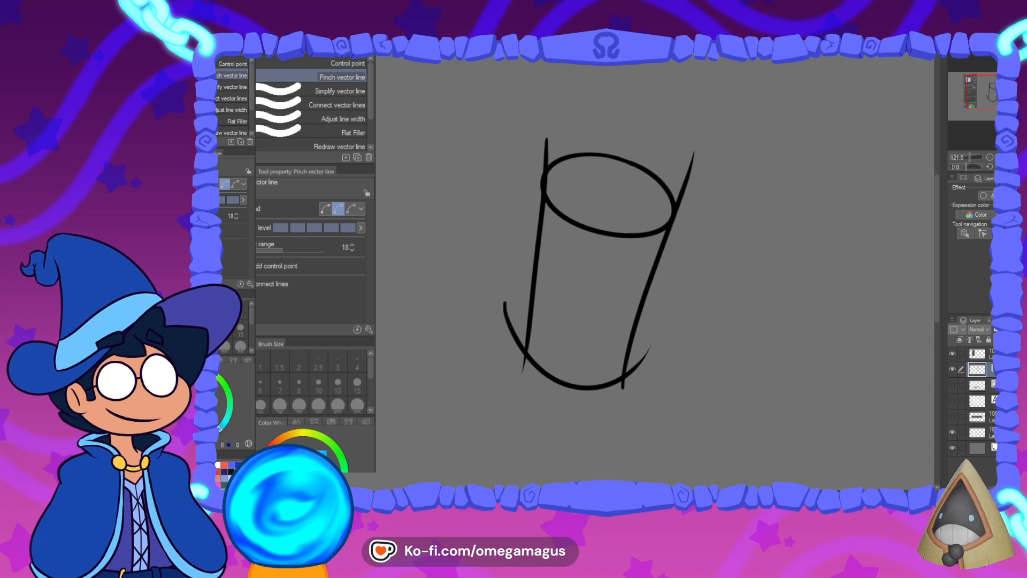
- Draw a wavy line above the cup with the G-pen
key("p")
mouse_move(742, 317)
left_mouse_down()
mouse_move(577, 281)
mouse_move(760, 283)
left_mouse_up()
left_click_drag(387, 289, 704, 335)
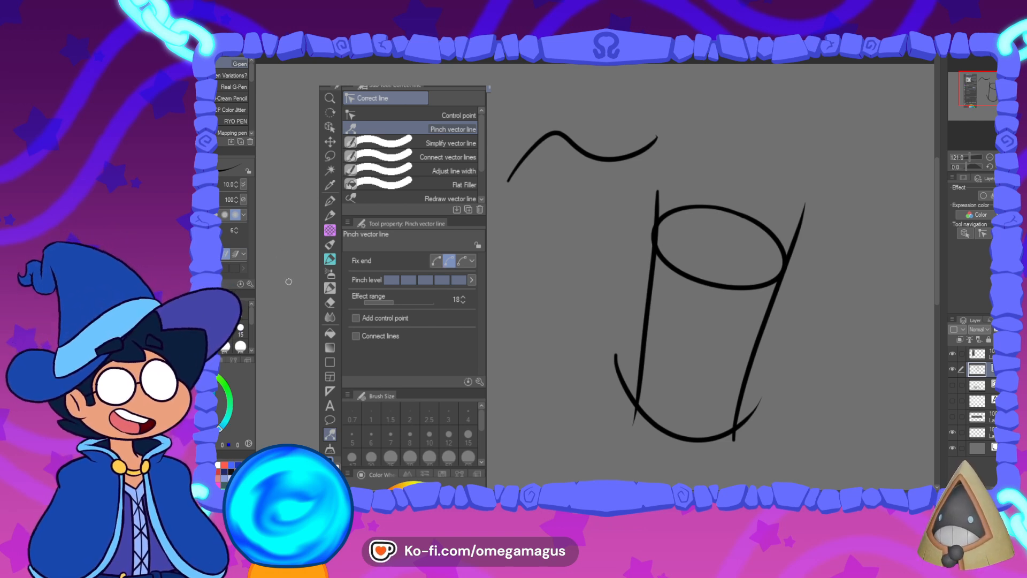
- Try to adjust the wavy line and the cup's left side line with the Pinch vector line tool
key("y")
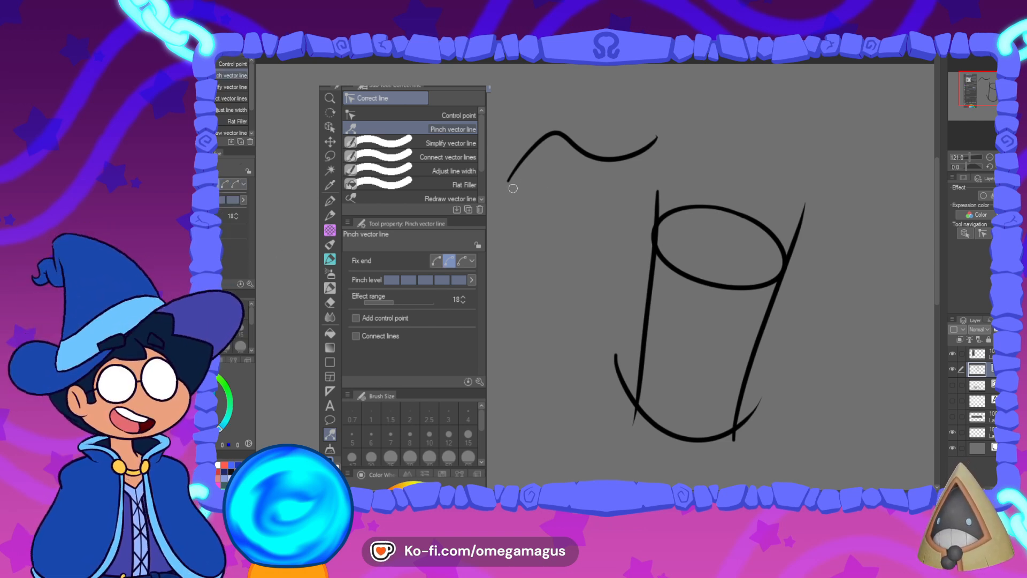
mouse_move(582, 156)
left_mouse_down()
mouse_move(591, 179)
mouse_move(534, 134)
mouse_move(589, 187)
mouse_move(540, 131)
mouse_move(598, 142)
mouse_move(588, 222)
mouse_move(740, 158)
mouse_move(534, 155)
mouse_move(599, 155)
mouse_move(550, 98)
mouse_move(673, 201)
mouse_move(576, 208)
mouse_move(561, 135)
mouse_move(582, 150)
left_mouse_up()
left_click_drag(649, 317, 639, 299)
key("ctrl+z")
- Erase the overhanging line ends that stick out past the cup's rim and base
key("e")
left_click(656, 206)
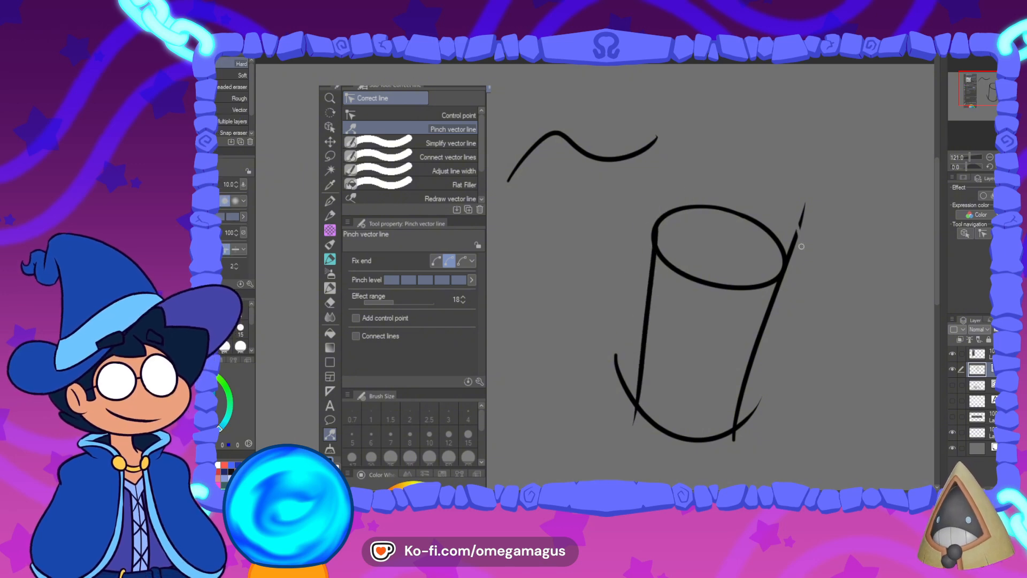
left_click_drag(801, 247, 800, 256)
key("ctrl+z")
key("y")
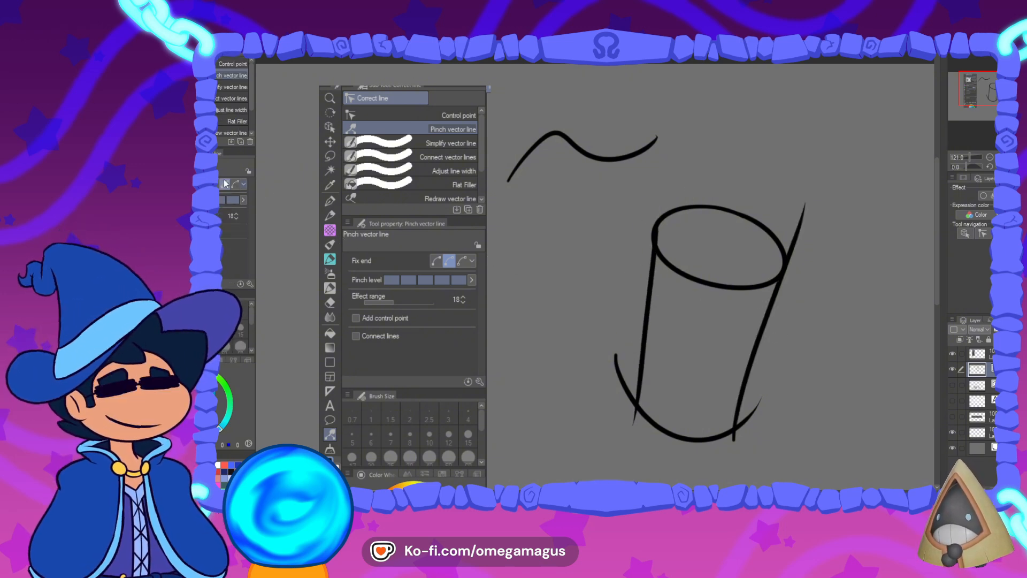
key("e")
left_click_drag(803, 225, 796, 263)
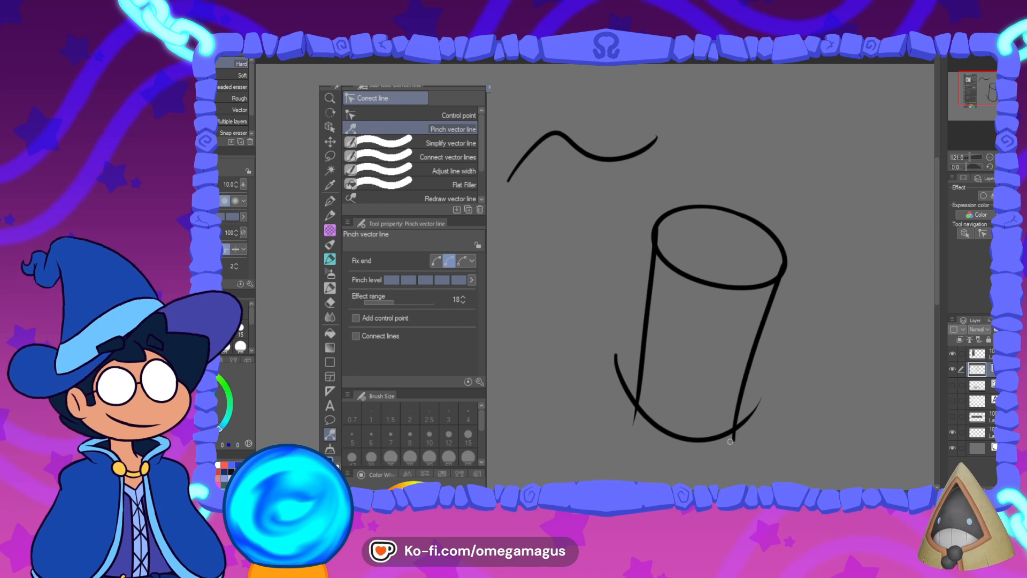
- Bow the cup's two side lines outward with the Pinch vector line tool and pull them back inward to slim the cup
key("y")
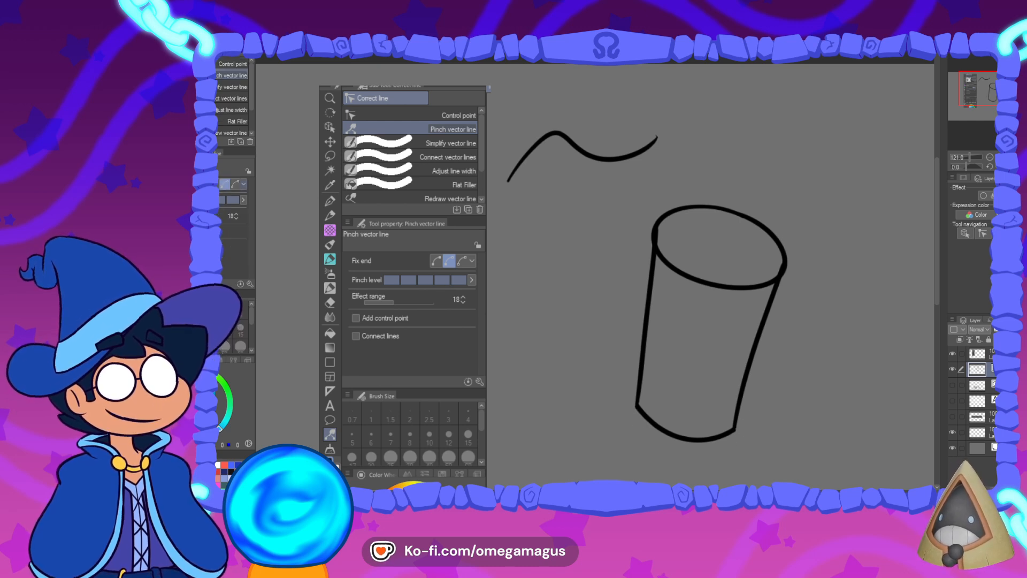
left_click_drag(649, 312, 618, 303)
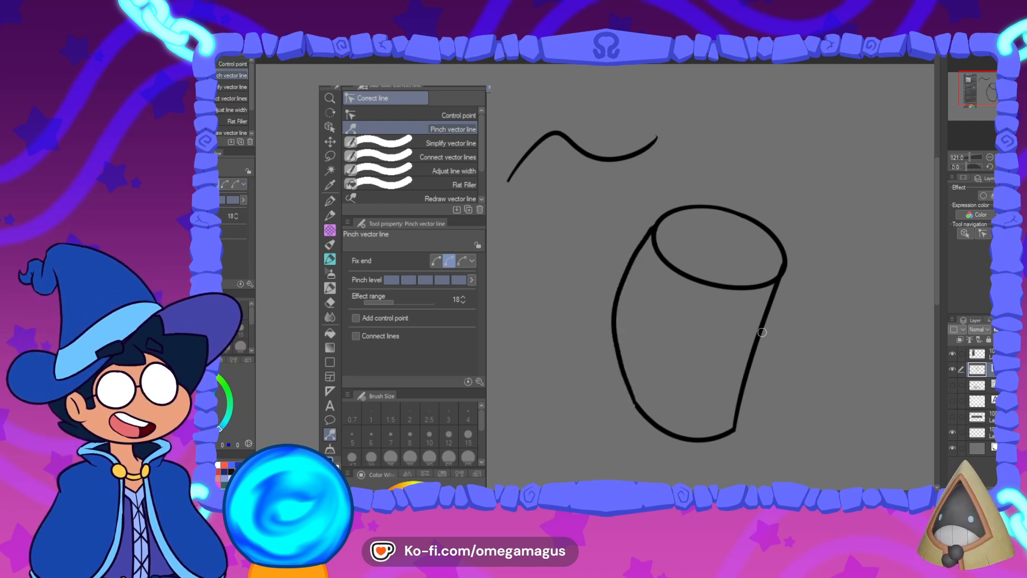
left_click_drag(763, 332, 791, 327)
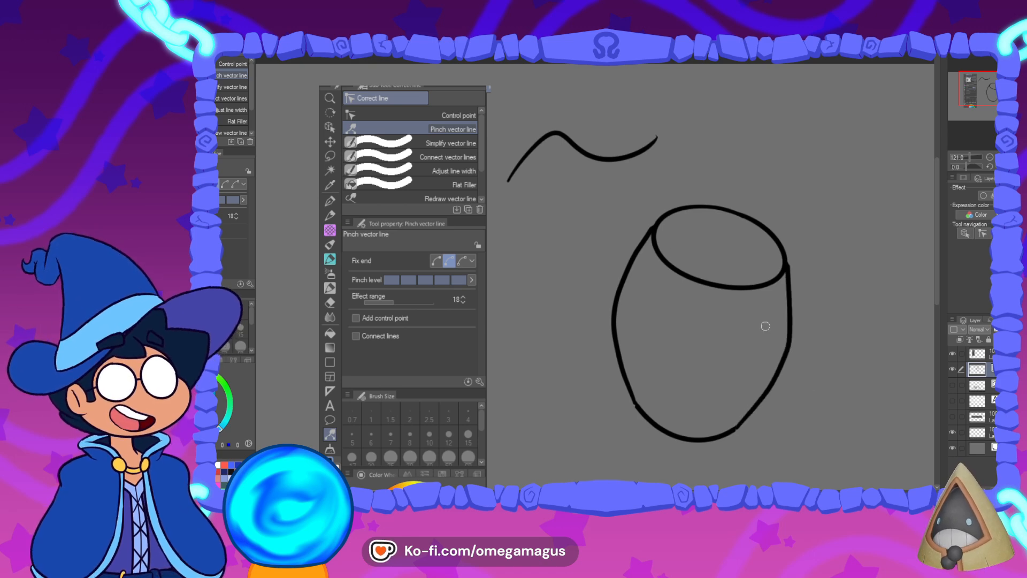
left_click_drag(835, 378, 763, 319)
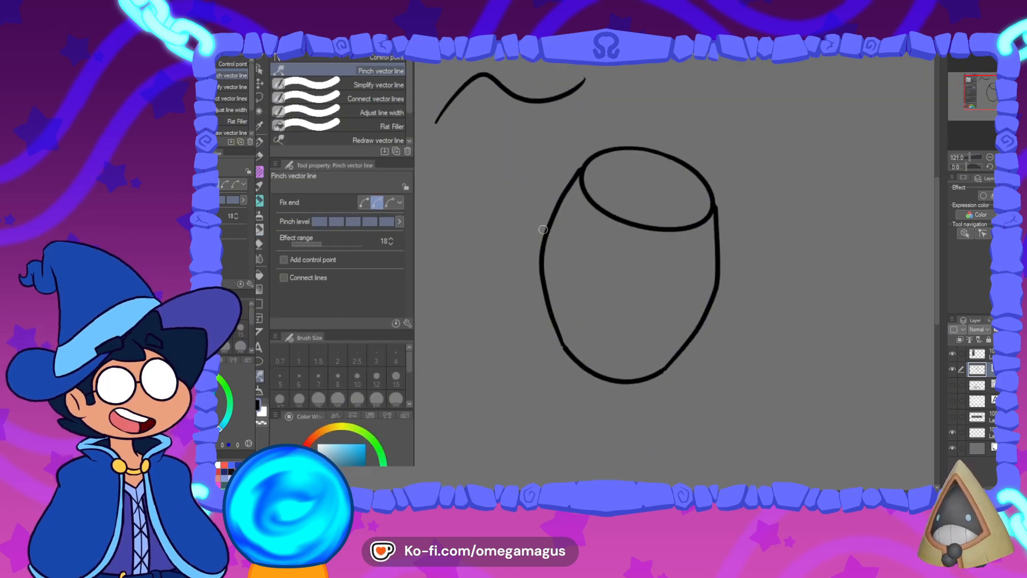
left_click_drag(709, 294, 689, 291)
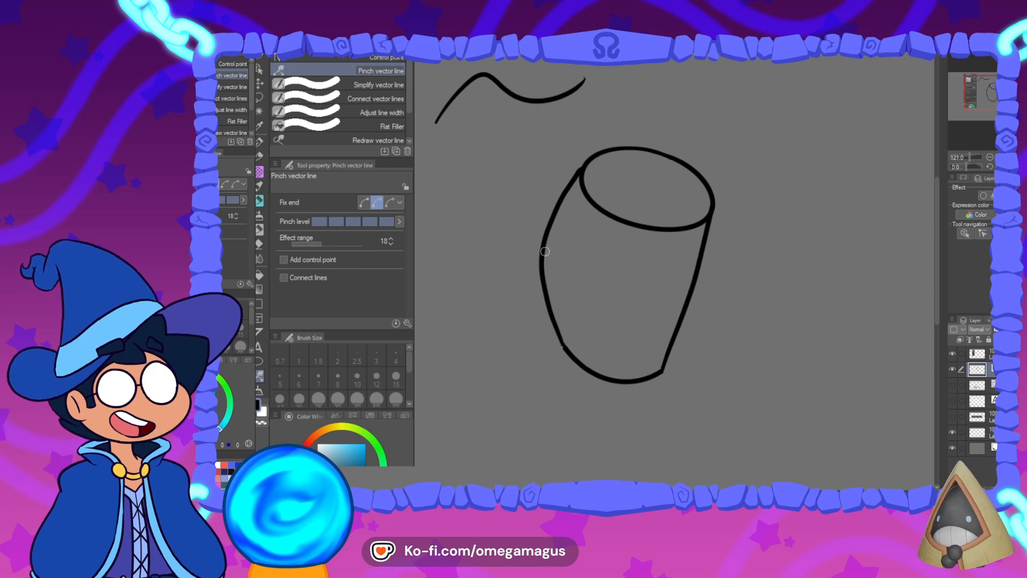
left_click_drag(545, 251, 565, 253)
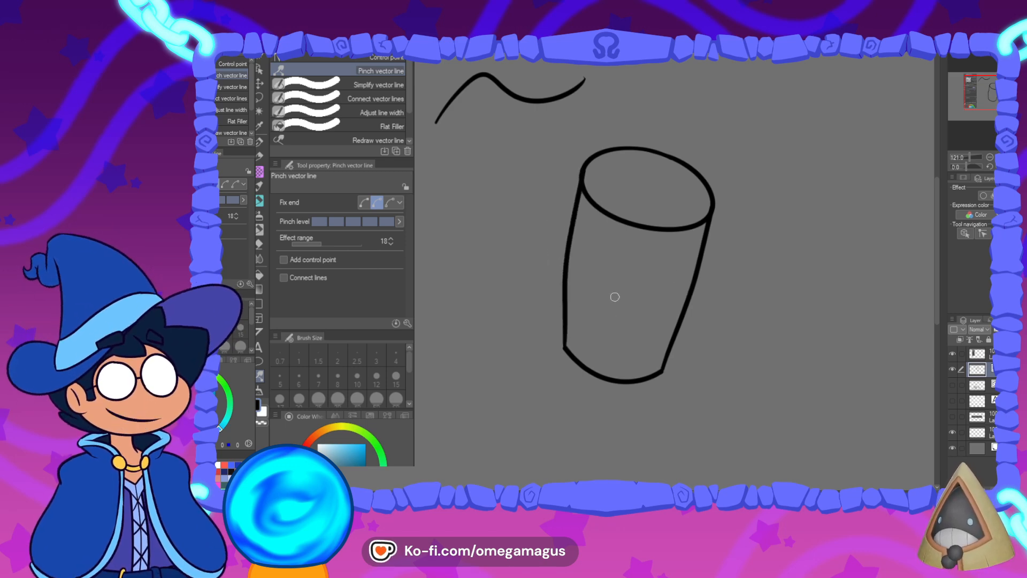
left_click_drag(595, 299, 643, 336)
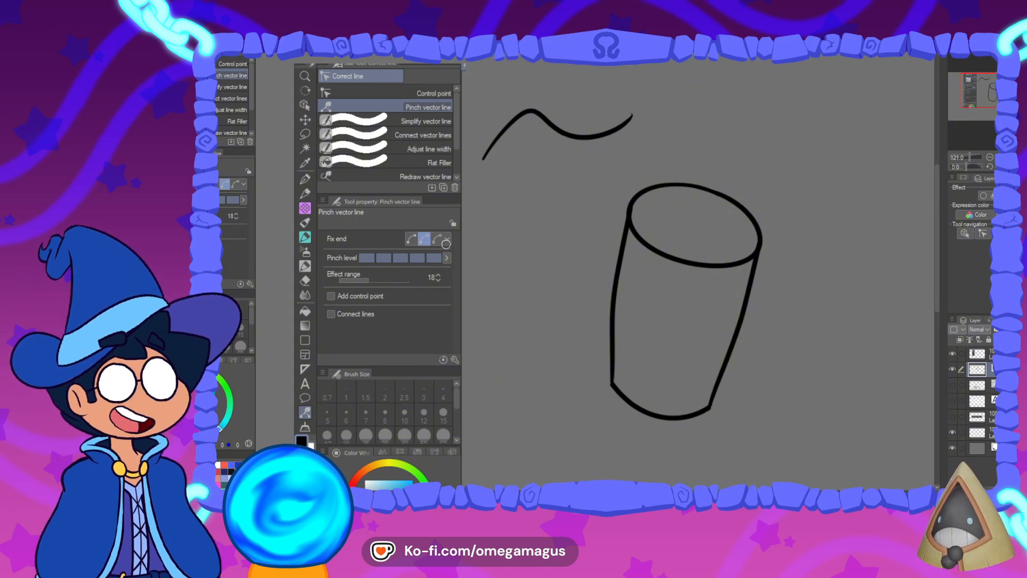
- Pull both ends of the wavy line inward to shorten it, and nudge the cup's lower left corner outward
mouse_move(622, 127)
left_mouse_down()
mouse_move(641, 110)
mouse_move(657, 115)
mouse_move(537, 238)
mouse_move(562, 104)
mouse_move(695, 193)
mouse_move(603, 101)
mouse_move(626, 112)
mouse_move(593, 94)
mouse_move(559, 203)
mouse_move(633, 116)
mouse_move(561, 103)
mouse_move(600, 275)
mouse_move(533, 158)
mouse_move(715, 110)
mouse_move(564, 151)
mouse_move(596, 158)
left_mouse_up()
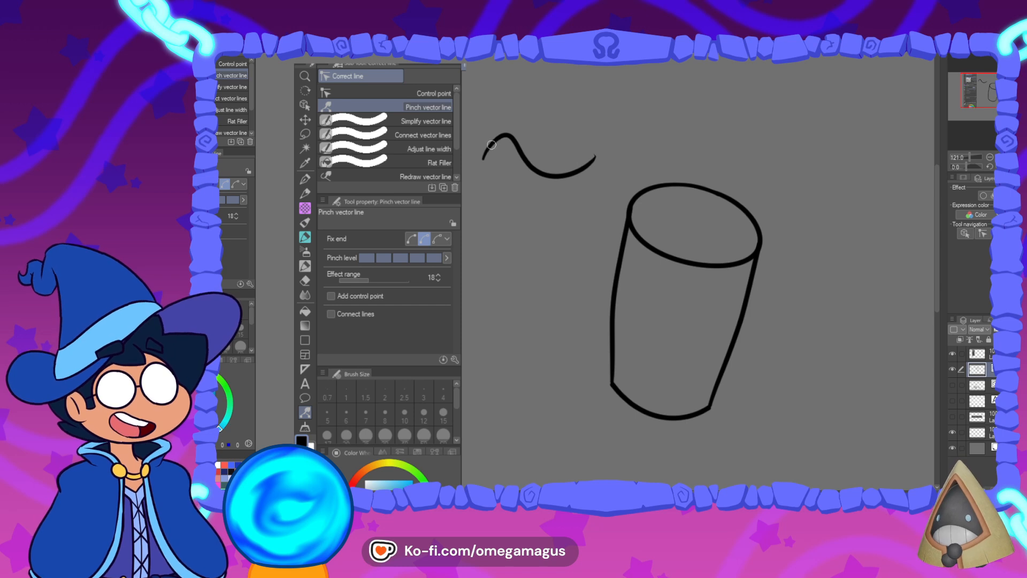
mouse_move(491, 145)
left_mouse_down()
mouse_move(552, 96)
mouse_move(559, 198)
mouse_move(551, 96)
mouse_move(563, 188)
mouse_move(527, 130)
mouse_move(541, 200)
mouse_move(507, 143)
left_mouse_up()
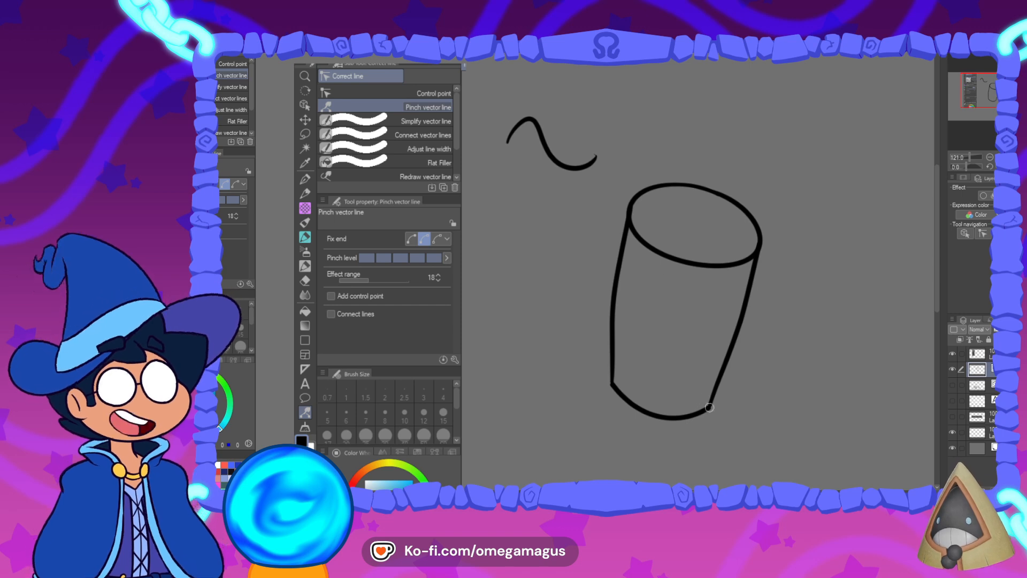
mouse_move(615, 382)
left_mouse_down()
mouse_move(522, 366)
mouse_move(476, 412)
mouse_move(701, 299)
mouse_move(633, 284)
mouse_move(495, 417)
mouse_move(631, 422)
mouse_move(657, 283)
mouse_move(521, 300)
mouse_move(609, 434)
mouse_move(658, 385)
mouse_move(567, 371)
mouse_move(624, 390)
mouse_move(607, 371)
mouse_move(607, 381)
left_mouse_up()
- Draw a long curved line to the left of the cup with the G-pen, undoing the extra trial edits
key("p")
left_click_drag(529, 392, 599, 224)
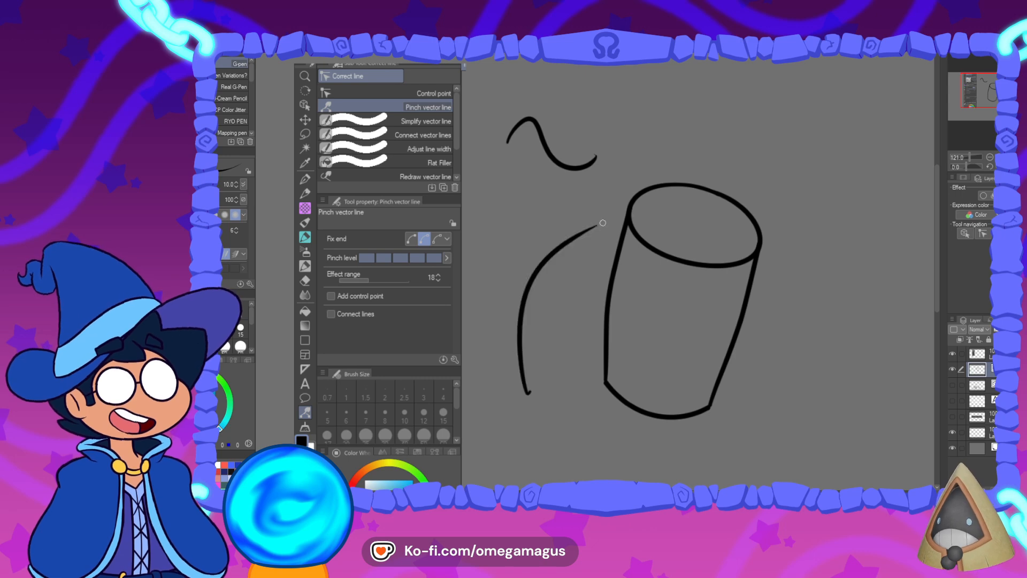
mouse_move(542, 369)
left_mouse_down()
mouse_move(596, 228)
mouse_move(583, 227)
mouse_move(574, 257)
left_mouse_up()
key("ctrl+z")
key("y")
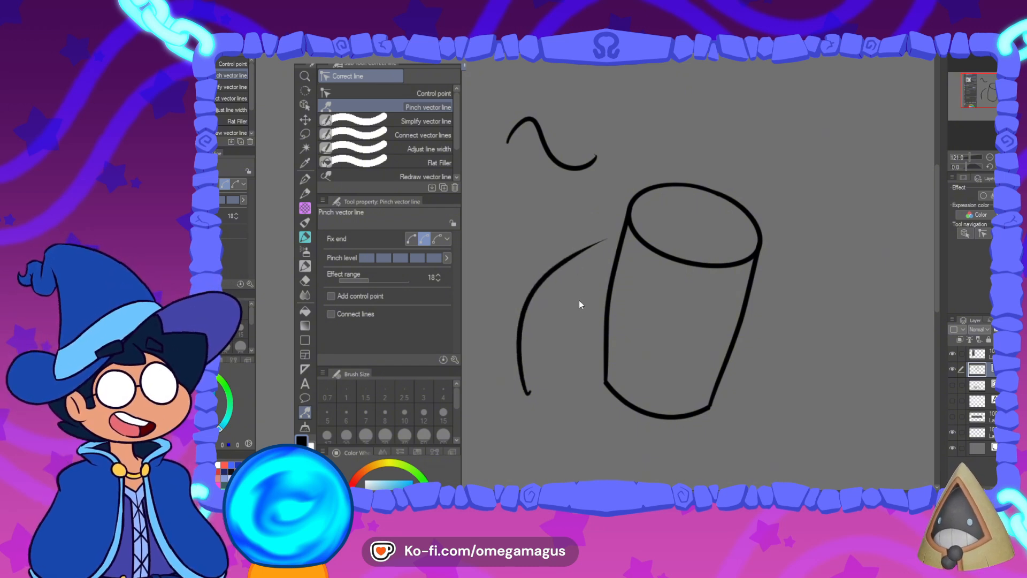
key("ctrl+z")
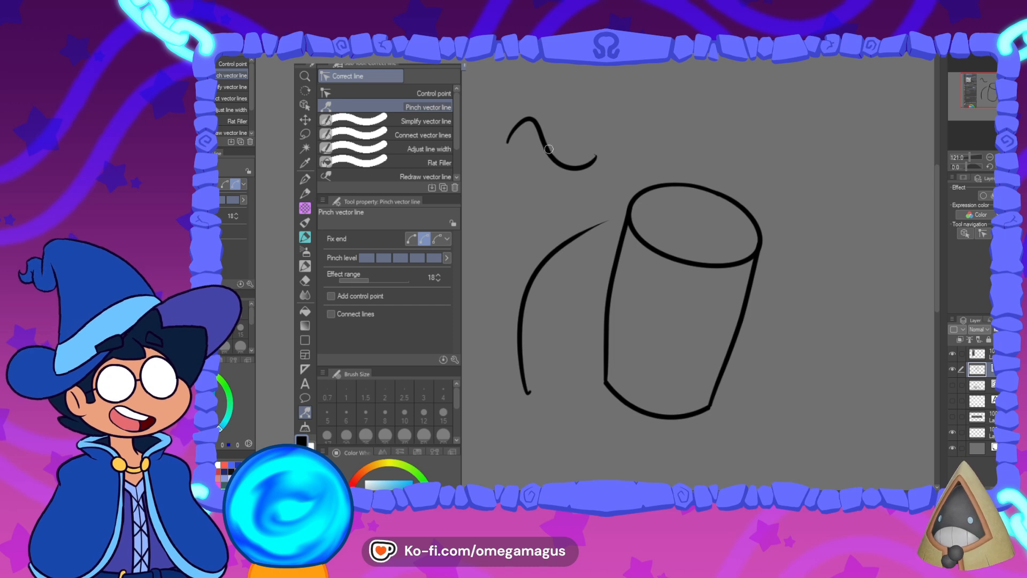
- Pull the curved line over to the right of the cup and set the Pinch effect range to 202
left_click_drag(549, 150, 595, 133)
mouse_move(457, 273)
left_mouse_down()
mouse_move(796, 328)
mouse_move(513, 188)
mouse_move(842, 258)
mouse_move(868, 178)
mouse_move(838, 248)
mouse_move(850, 224)
mouse_move(867, 300)
mouse_move(813, 256)
left_mouse_up()
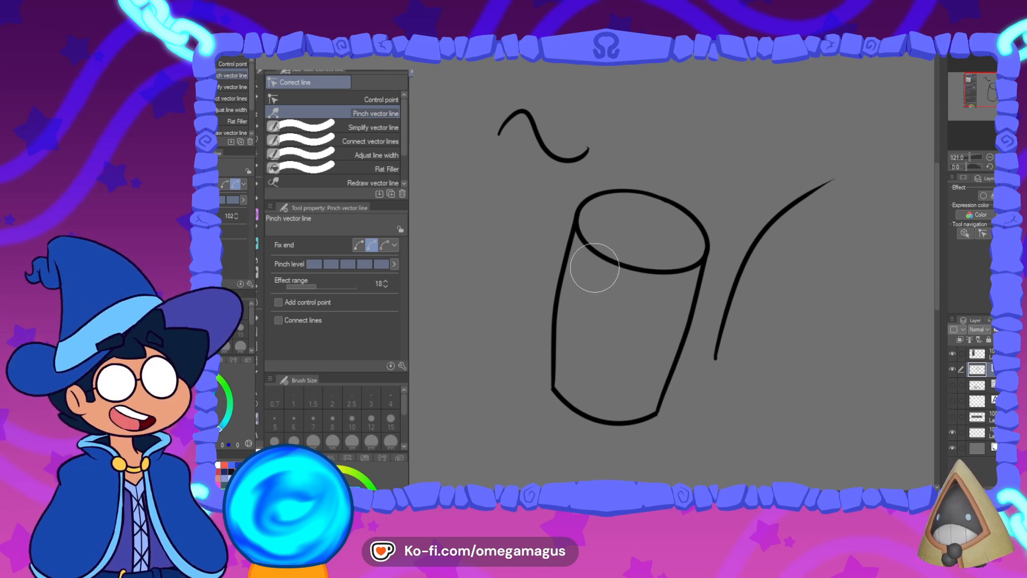
left_click_drag(595, 268, 619, 268)
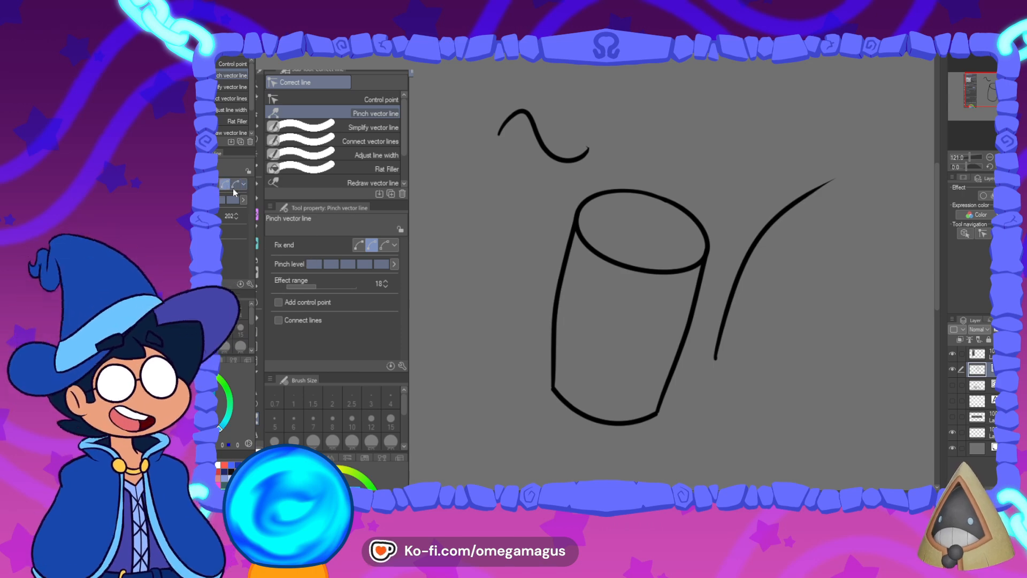
- Pinch the curve beside the cup into a gentle S-shape, and undo a trial pull on the wavy line
mouse_move(564, 377)
left_mouse_down()
mouse_move(483, 369)
mouse_move(396, 408)
mouse_move(569, 360)
mouse_move(614, 419)
mouse_move(458, 367)
mouse_move(532, 418)
mouse_move(553, 390)
left_mouse_up()
mouse_move(763, 236)
left_mouse_down()
mouse_move(795, 294)
mouse_move(812, 272)
mouse_move(800, 270)
left_mouse_up()
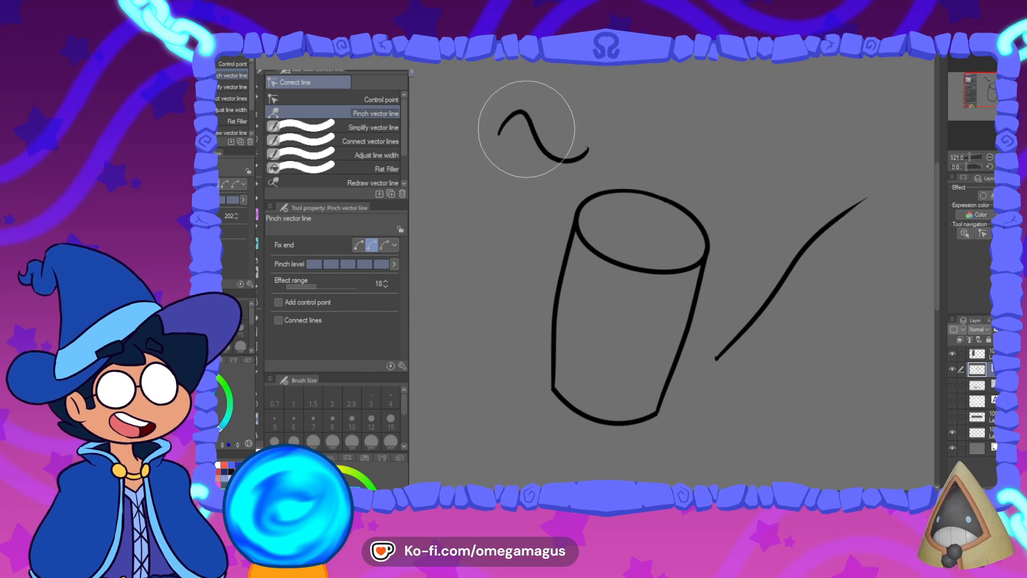
mouse_move(526, 129)
left_mouse_down()
mouse_move(486, 213)
mouse_move(497, 188)
mouse_move(605, 87)
mouse_move(701, 150)
left_mouse_up()
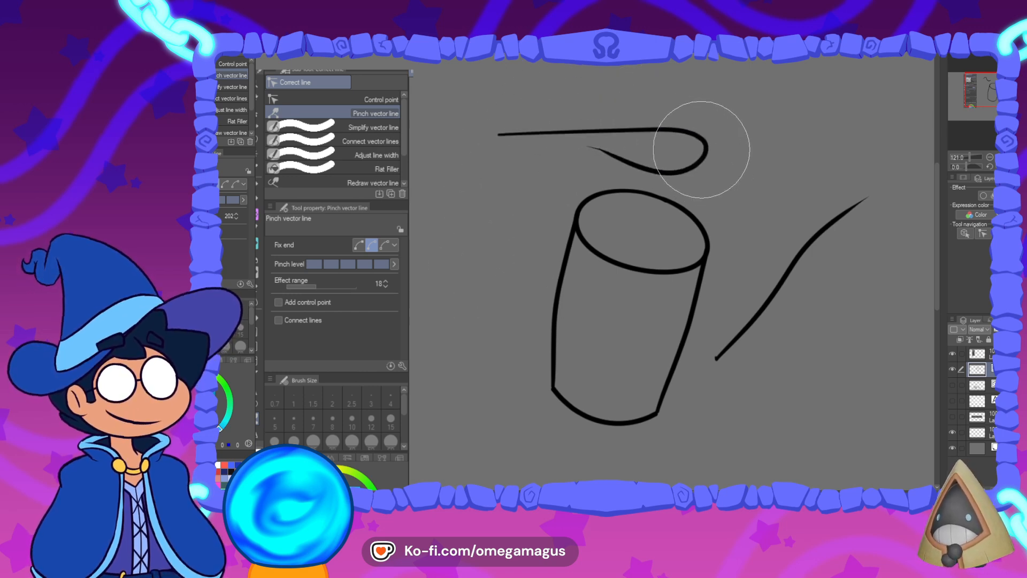
key("ctrl+z")
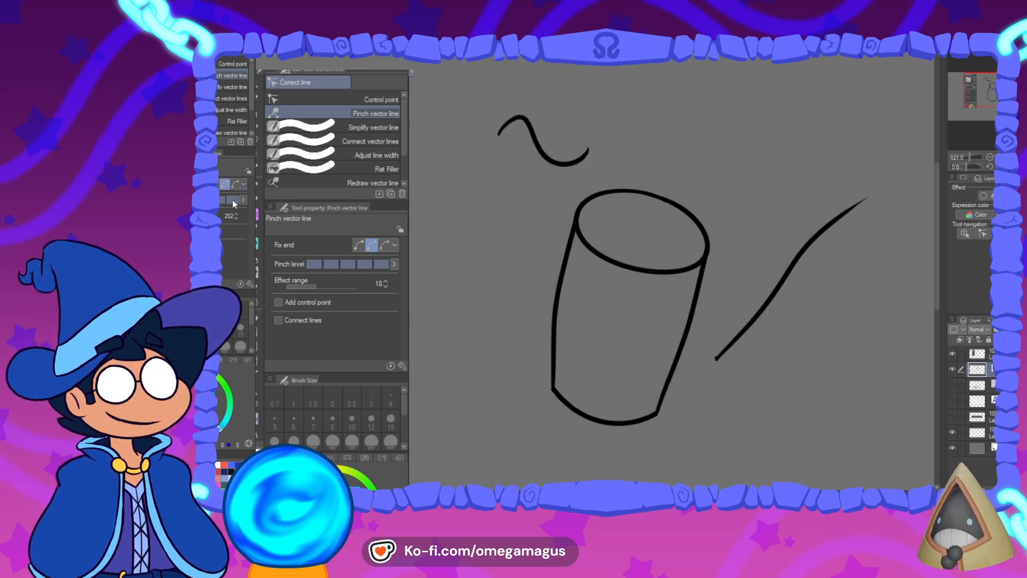
- Set the Pinch effect range to 18 and pull sharp spikes down out of the wavy line
left_click(233, 202)
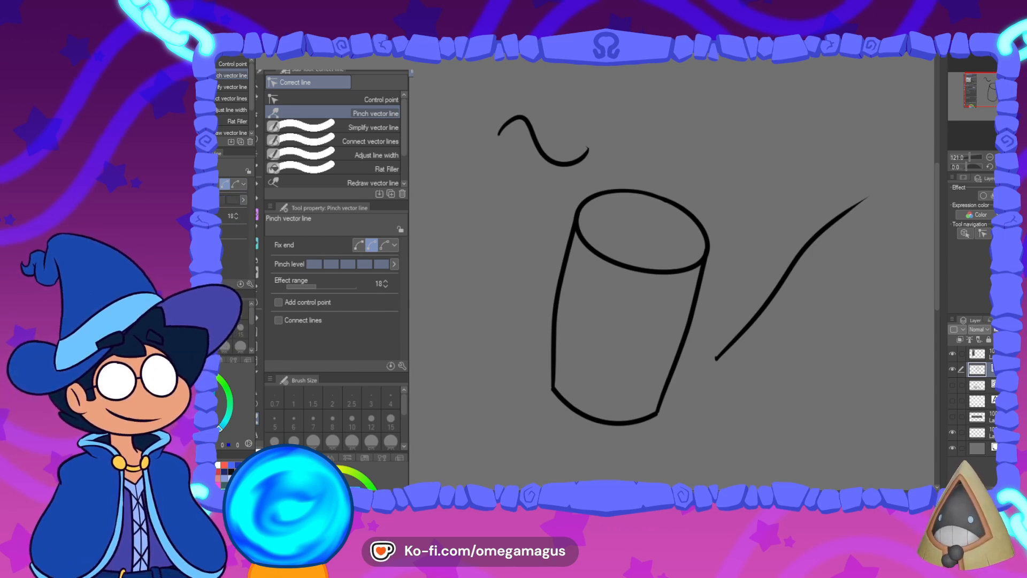
mouse_move(578, 160)
left_mouse_down()
mouse_move(611, 167)
mouse_move(559, 230)
mouse_move(599, 182)
mouse_move(594, 171)
mouse_move(587, 185)
mouse_move(609, 167)
mouse_move(583, 187)
left_mouse_up()
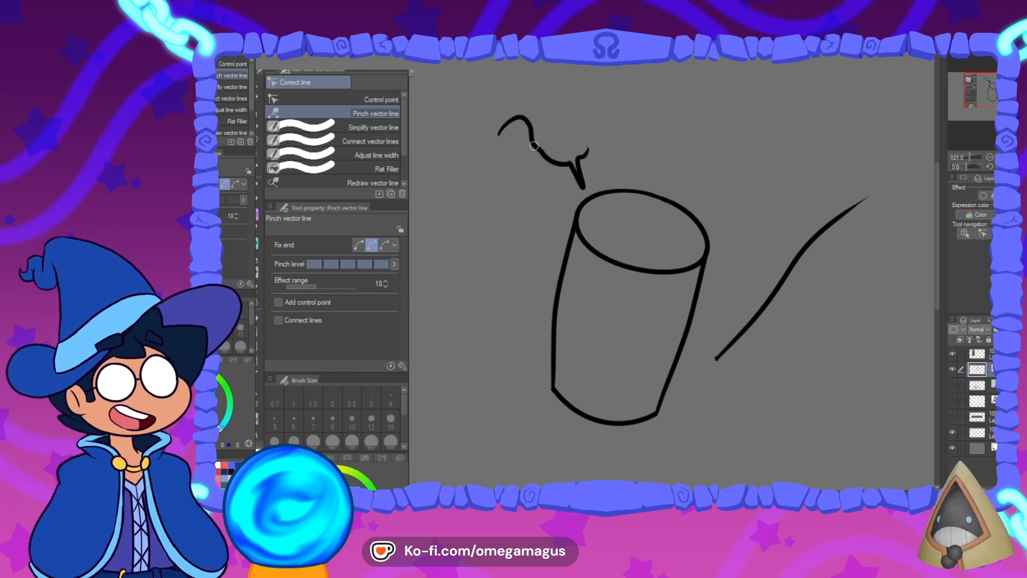
mouse_move(533, 145)
left_mouse_down()
mouse_move(523, 161)
mouse_move(497, 153)
mouse_move(529, 145)
mouse_move(542, 200)
left_mouse_up()
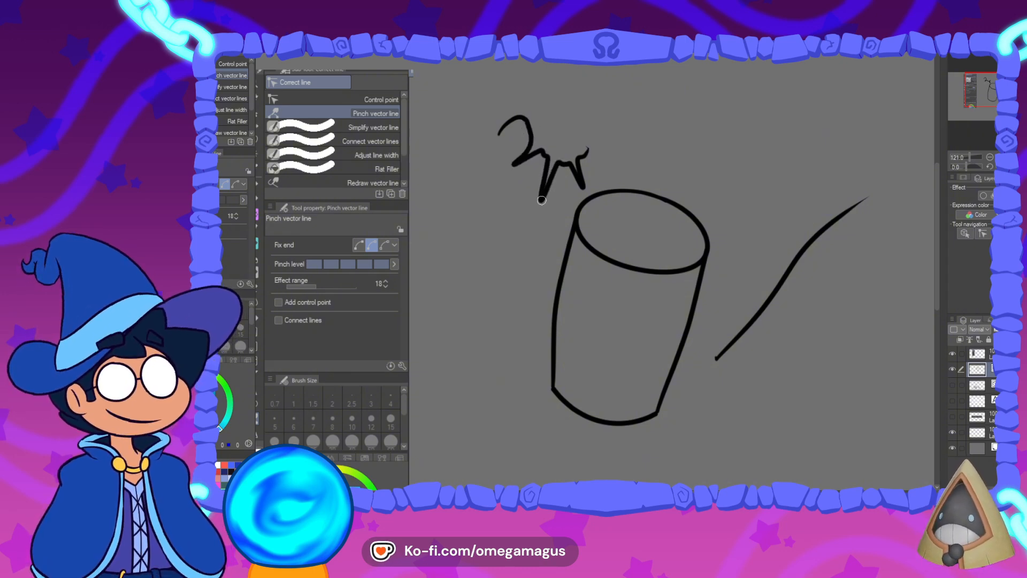
- Pull the line to the right of the cup into a zigzag of sharp spikes with the Pinch vector line tool
left_click_drag(764, 310, 731, 257)
left_click_drag(799, 261, 763, 171)
left_click_drag(780, 281, 831, 360)
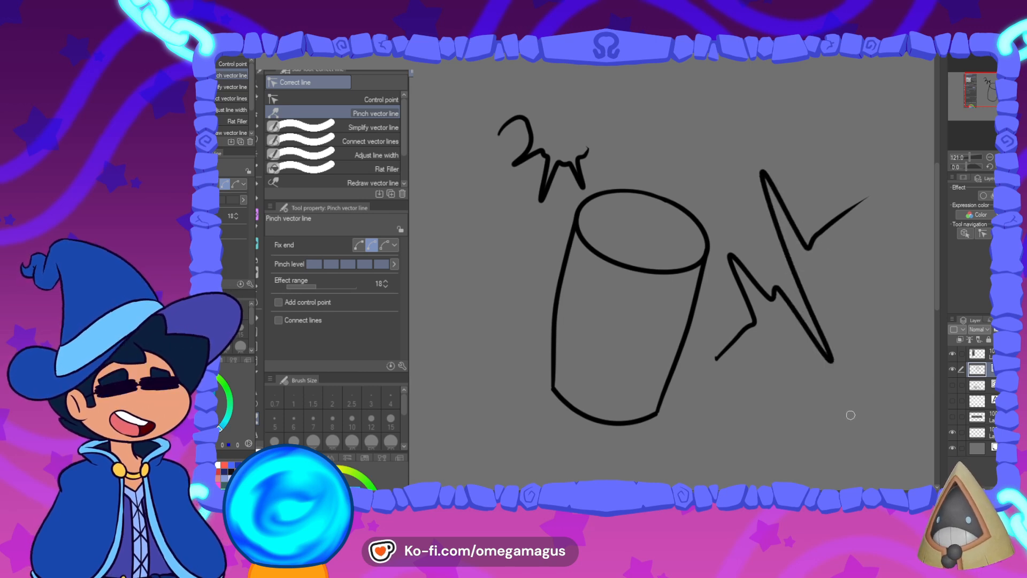
- Try to reshape the upper part of the zigzag line into rounded bends with the Pinch vector line tool
left_click_drag(559, 325, 527, 329)
key("ctrl+z")
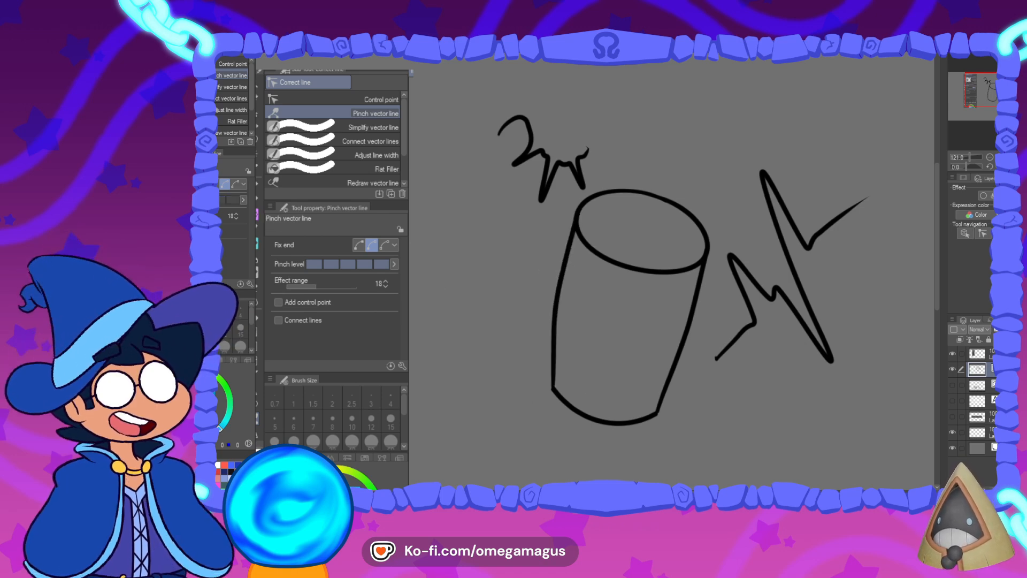
left_click_drag(786, 230, 753, 176)
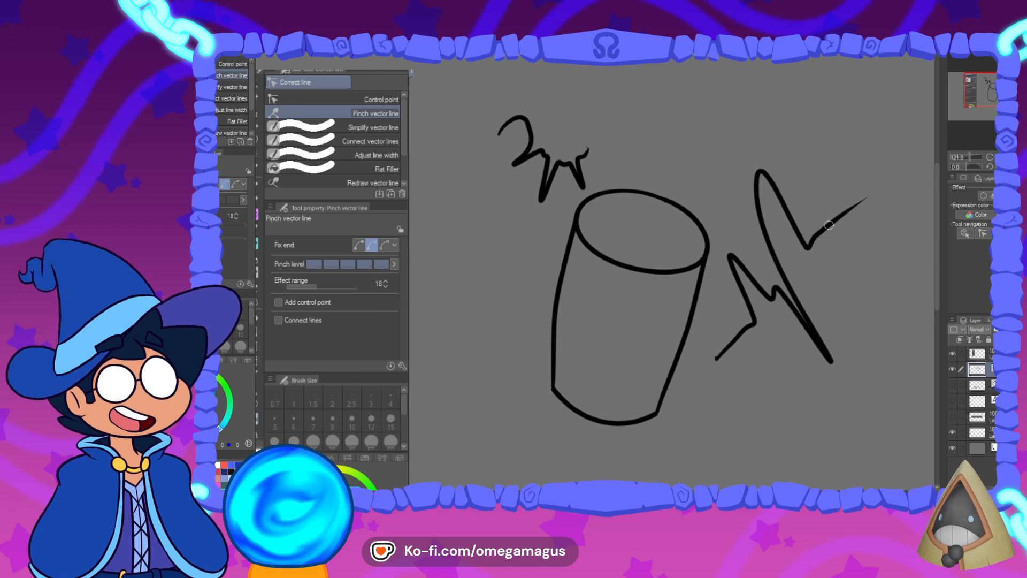
mouse_move(828, 225)
left_mouse_down()
mouse_move(878, 317)
mouse_move(834, 161)
mouse_move(826, 163)
left_mouse_up()
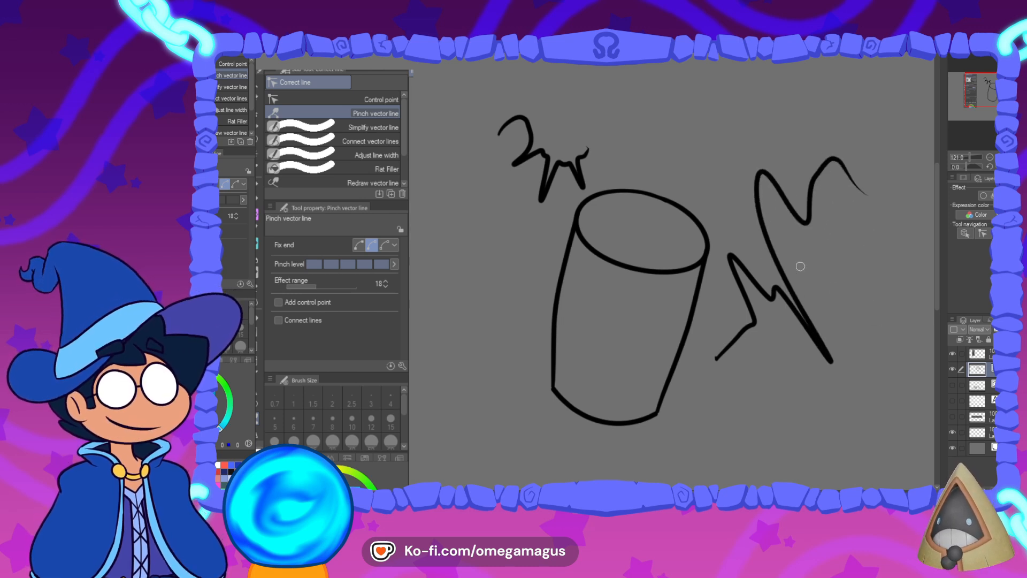
- Undo the pinch edits on the zigzag line and clear all remaining lines from the vector layer
key("ctrl+z")
key("ctrl+z")
key("ctrl+z")
key("ctrl+z")
key("ctrl+z")
key("ctrl+z")
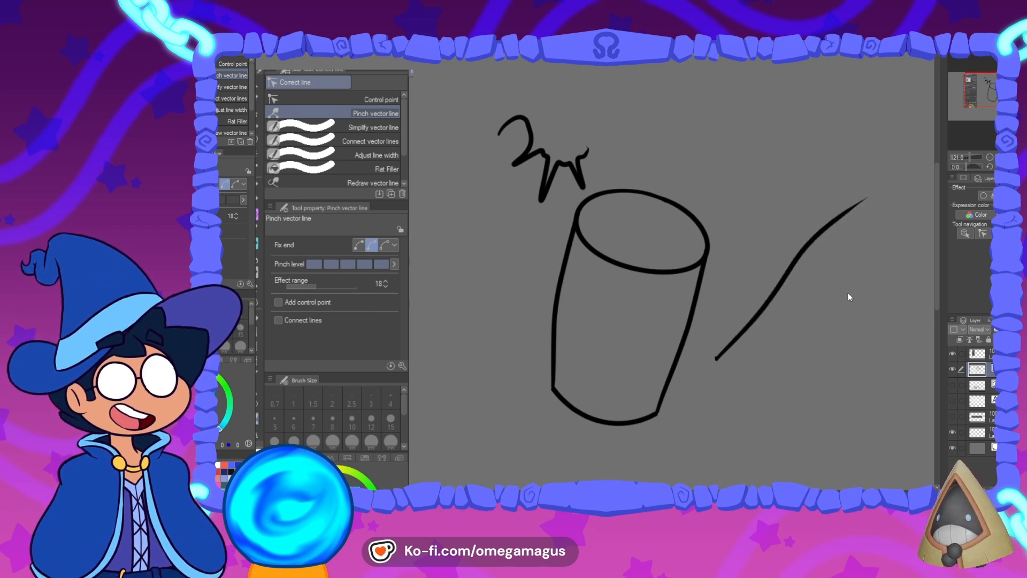
key("ctrl+z")
key("ctrl+z")
key("ctrl+z")
key("ctrl+z")
key("ctrl+z")
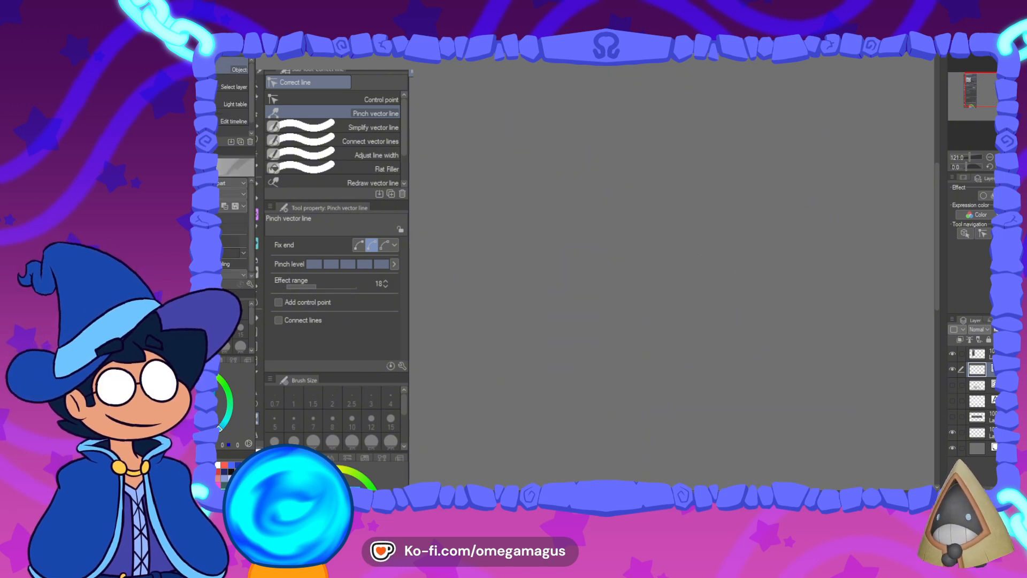
- Delete the layer holding the tool settings screenshot and make the topmost remaining layer active for drawing
key("p")
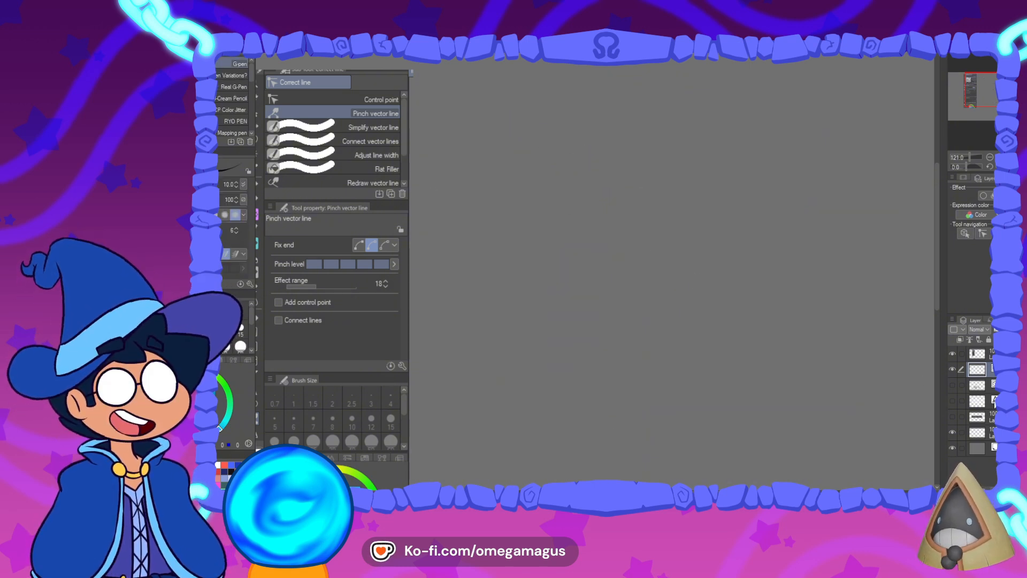
left_click(994, 354)
key("Delete")
left_click(994, 369)
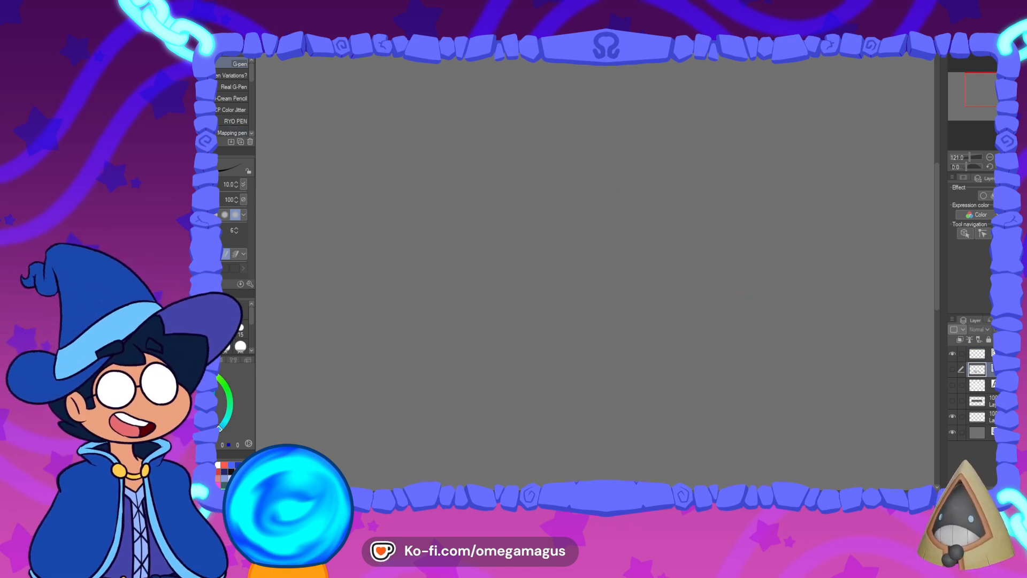
left_click(993, 354)
- Draw a large wide ellipse with crossing loose ends using the G-pen, and select it as an object
mouse_move(588, 171)
left_mouse_down()
mouse_move(745, 298)
mouse_move(375, 302)
left_mouse_up()
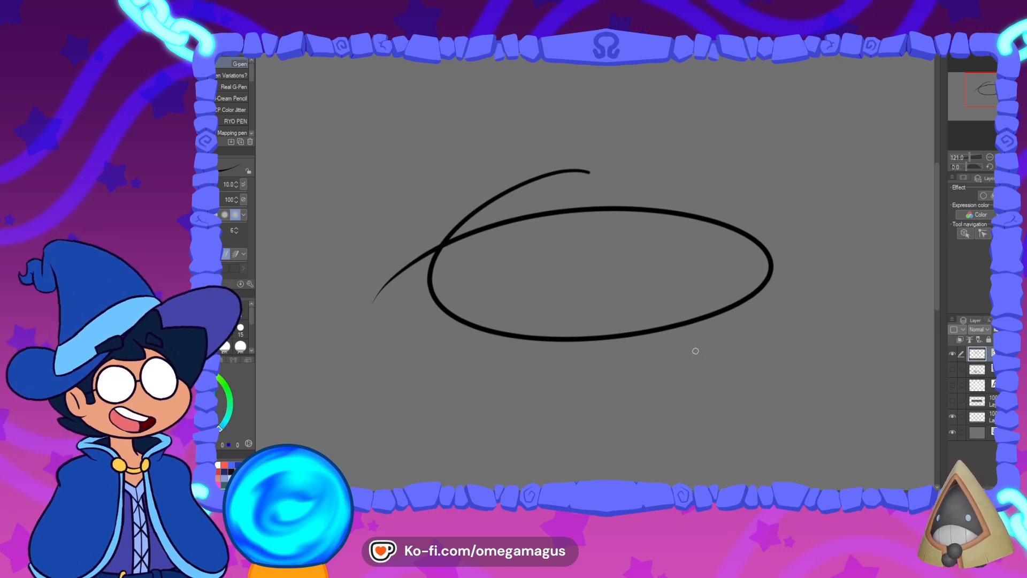
key("o")
left_click(636, 214)
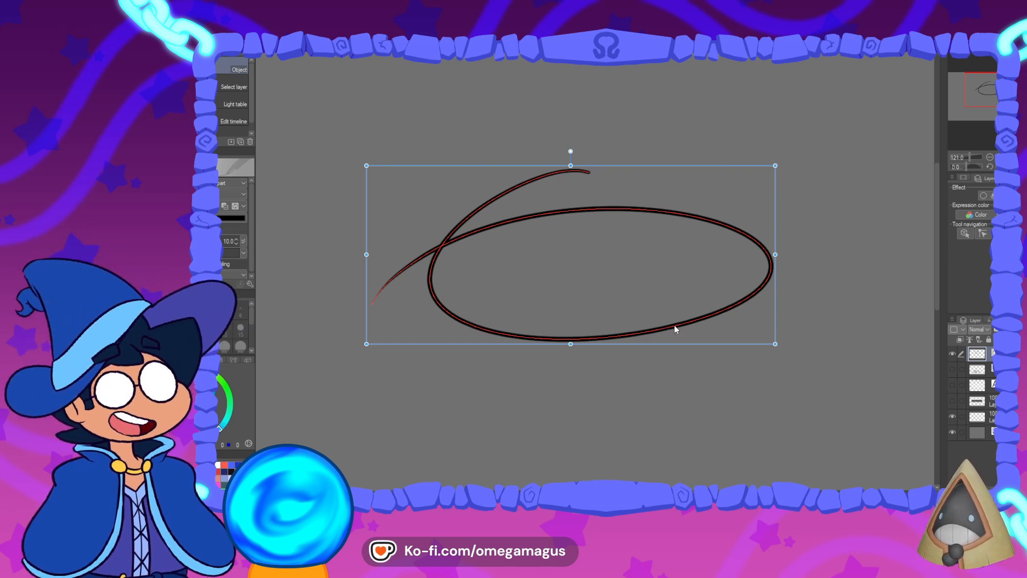
- Reselect the ellipse line and place a duplicate of it below the original
left_click(644, 399)
left_click(656, 334)
left_click_drag(657, 334, 684, 432)
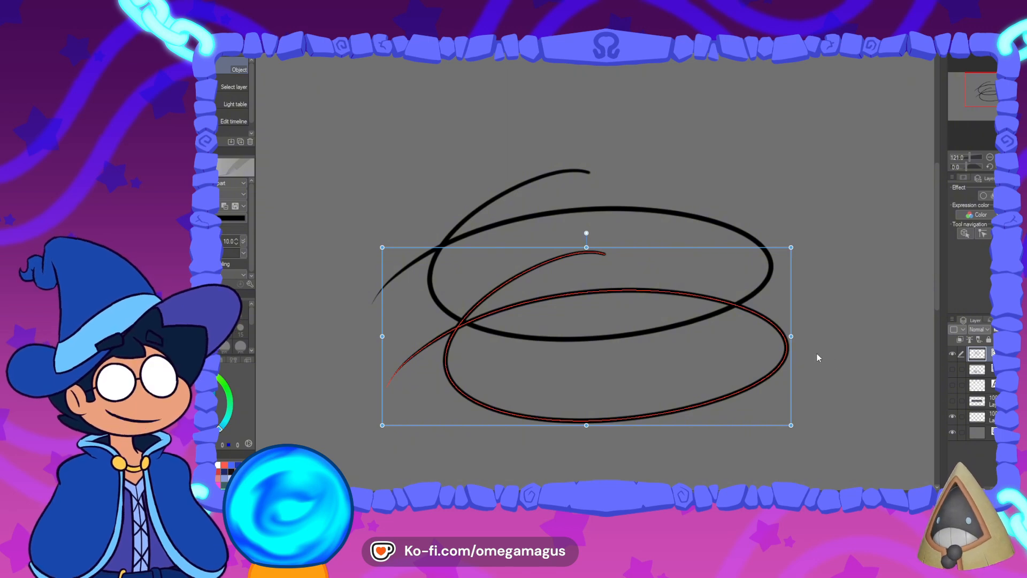
- Narrow the duplicated ellipse, rotate it, and place it over the original's upper-right part
left_click_drag(791, 336, 762, 336)
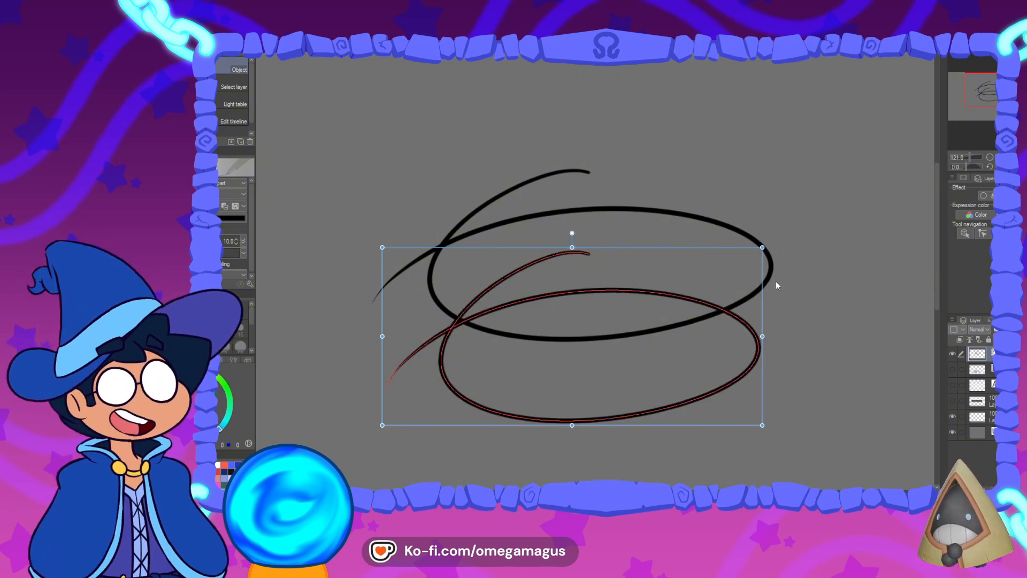
mouse_move(777, 285)
left_mouse_down()
mouse_move(771, 267)
mouse_move(515, 181)
mouse_move(479, 193)
mouse_move(567, 326)
left_mouse_up()
mouse_move(673, 343)
left_mouse_down()
mouse_move(738, 108)
mouse_move(770, 183)
left_mouse_up()
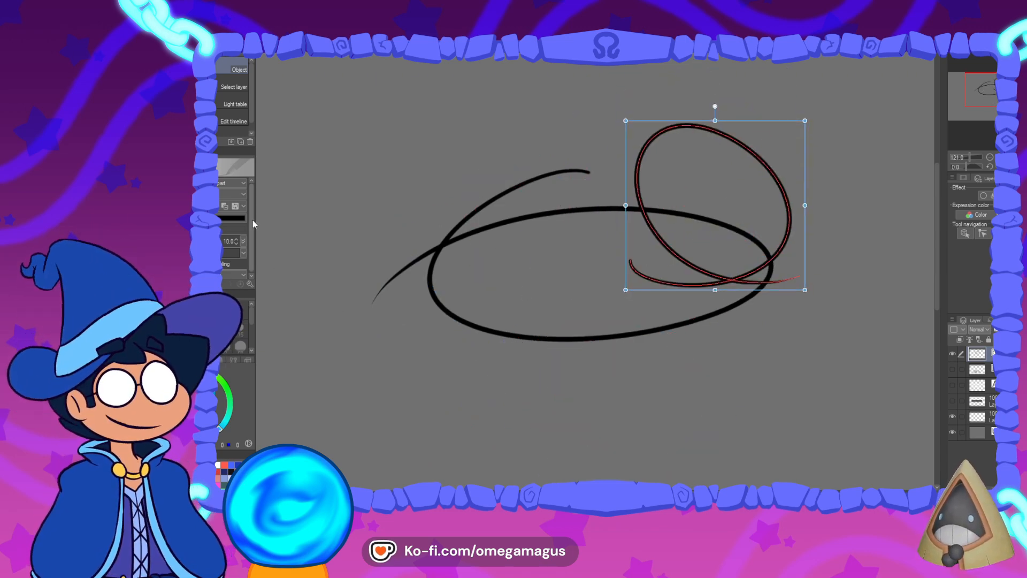
left_click(363, 179)
- Select the original ellipse, set its mode to Move control points, and pull its lower points down into a blocky bulge
left_click(489, 330)
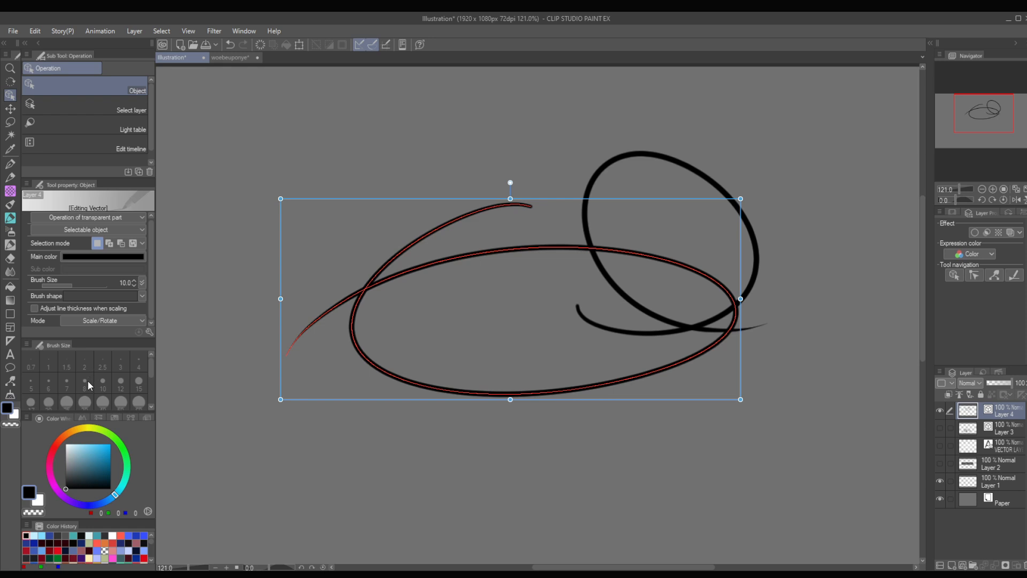
left_click(85, 341)
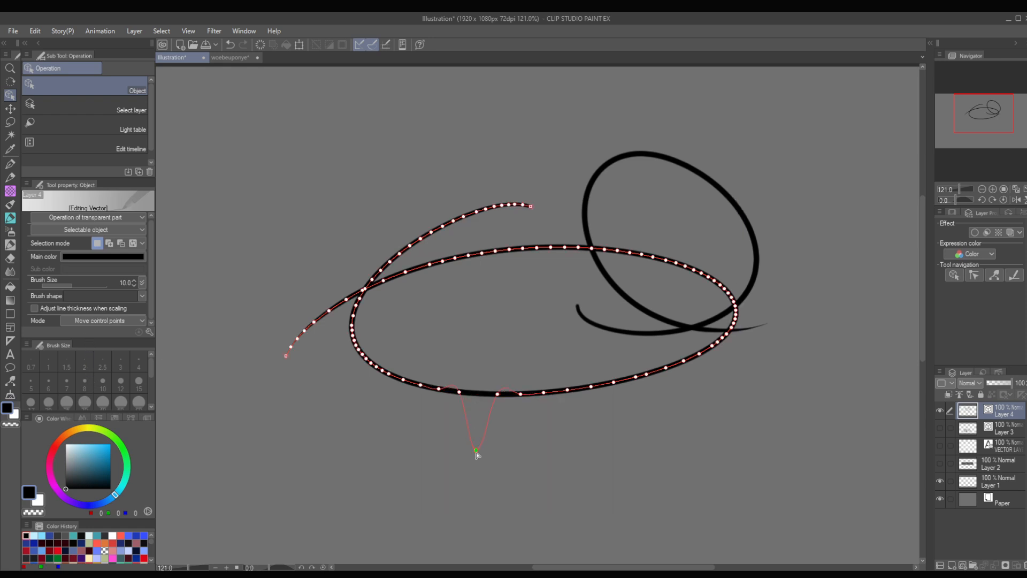
left_click_drag(477, 453, 476, 461)
left_click_drag(459, 394, 414, 453)
left_click_drag(420, 385, 395, 432)
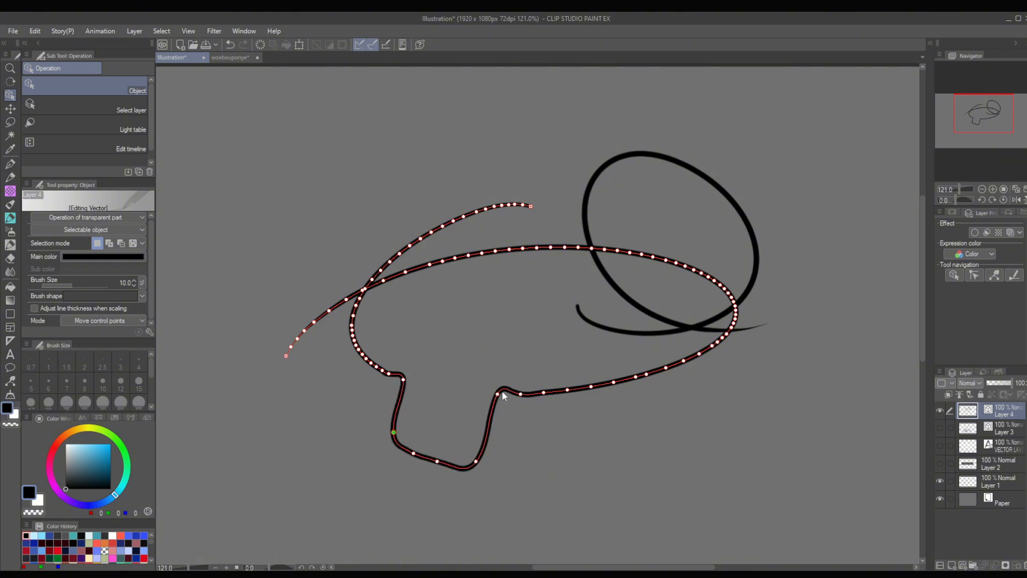
left_click_drag(503, 391, 515, 447)
left_click_drag(522, 394, 544, 436)
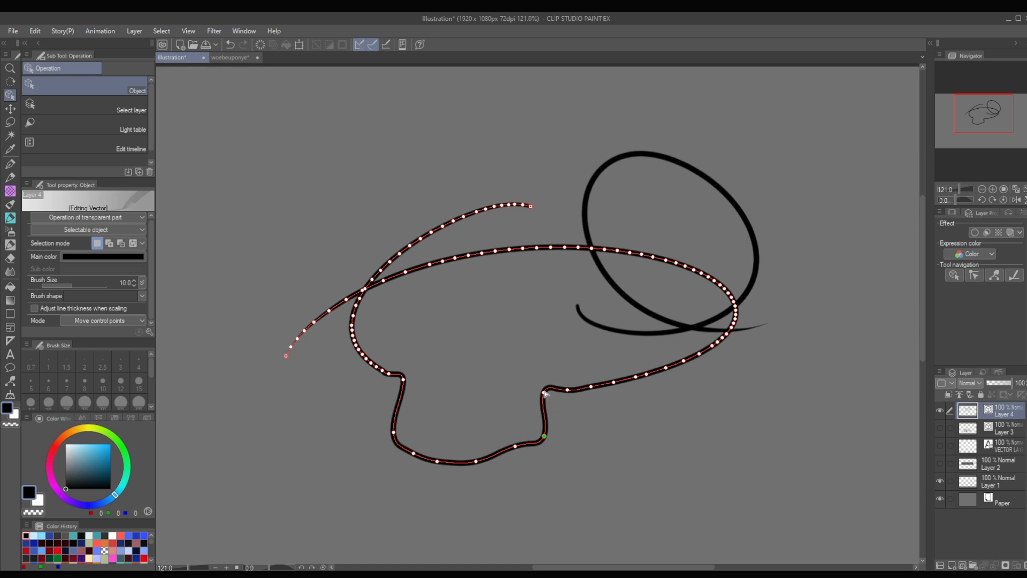
- Pull alternate control points along the ellipse's lower-right edge outward to form a row of zigzag peaks
left_click_drag(544, 393, 630, 431)
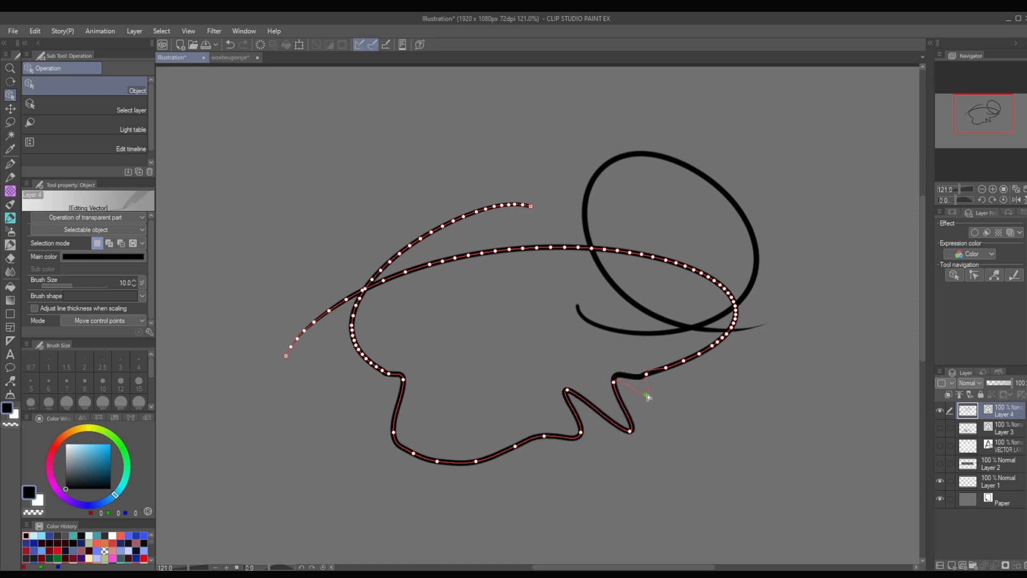
left_click_drag(647, 395, 673, 425)
left_click_drag(666, 368, 707, 409)
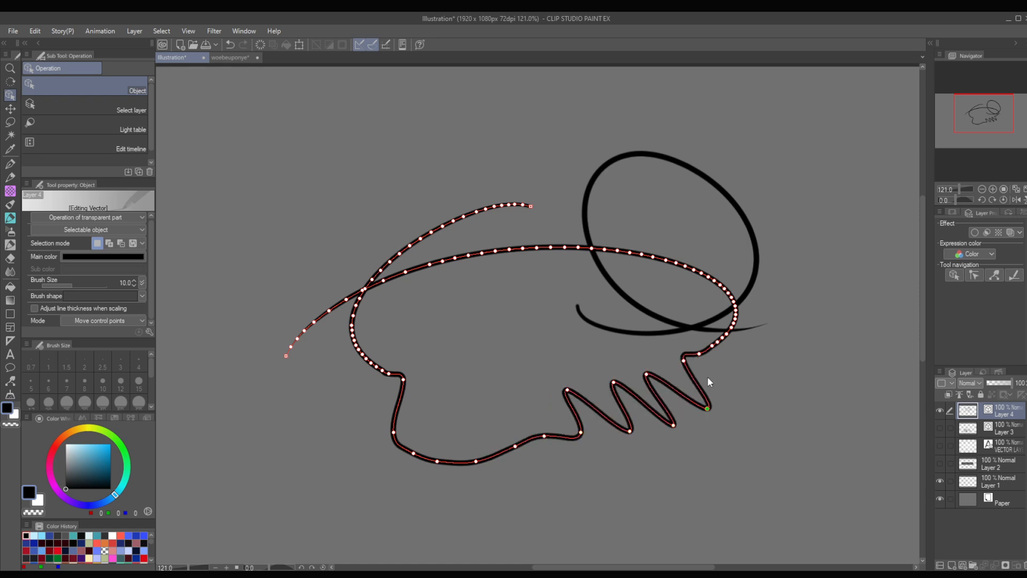
left_click_drag(567, 390, 557, 412)
- Nudge the closely spaced control points beside the zigzag, near the ellipse's right end, to adjust the curve
scroll(714, 347, "up", 6)
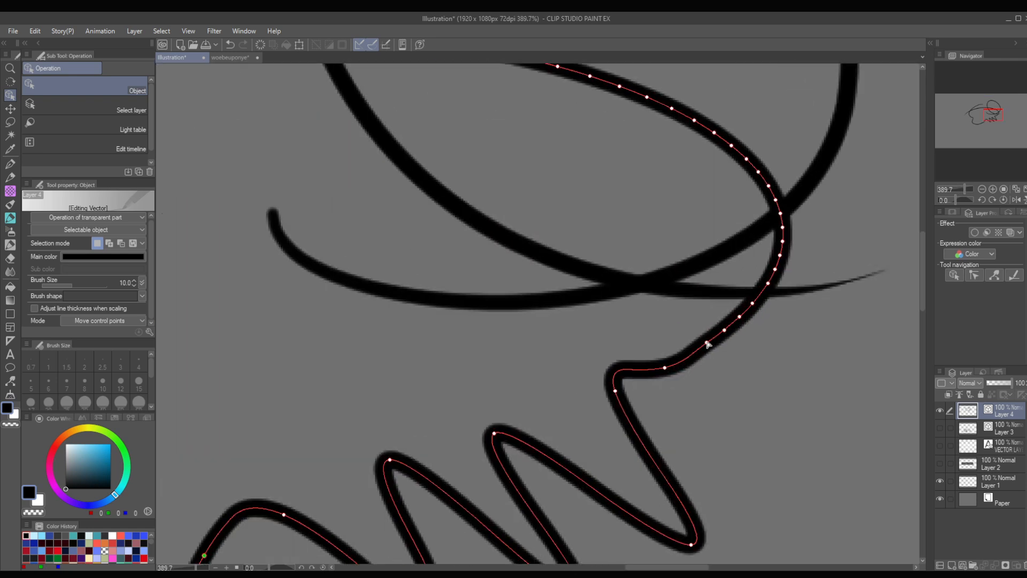
left_click_drag(706, 342, 736, 337)
left_click_drag(753, 303, 754, 305)
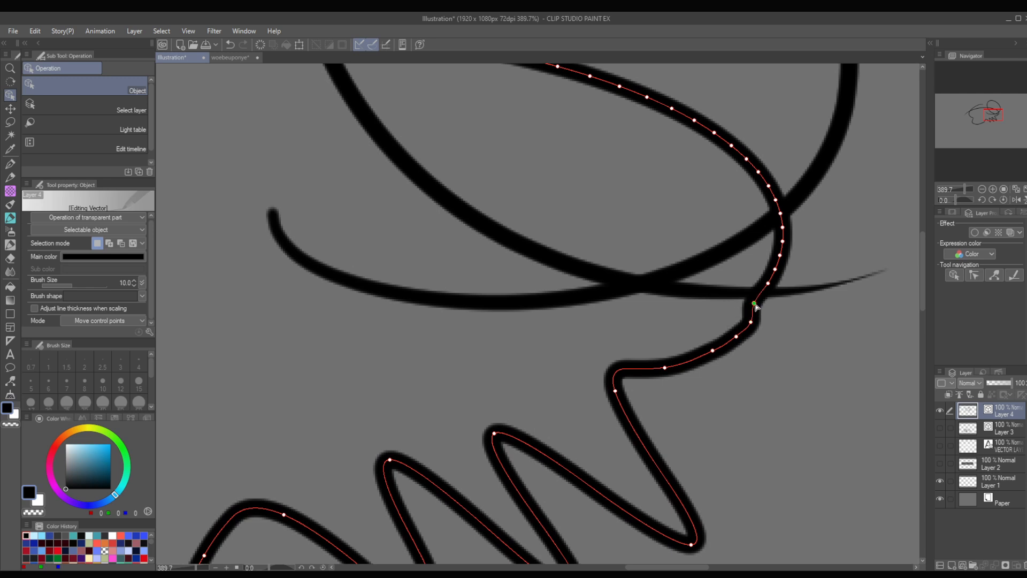
scroll(607, 343, "down", 3)
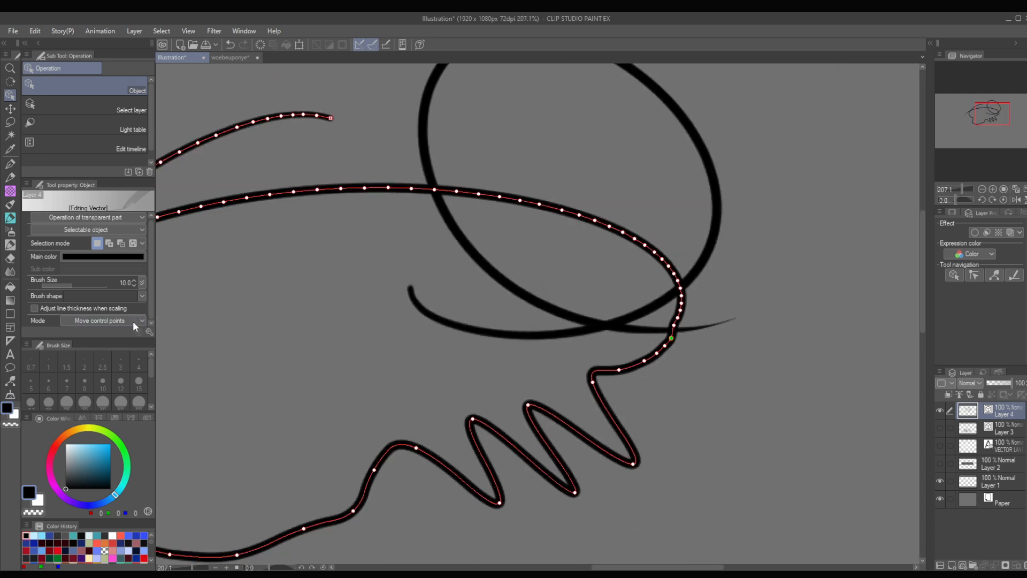
- Set the mode to Scale/Rotate, turn the reshaped line upright, shorten it, and place it clear of the other ellipse
left_click(103, 352)
scroll(557, 377, "down", 5)
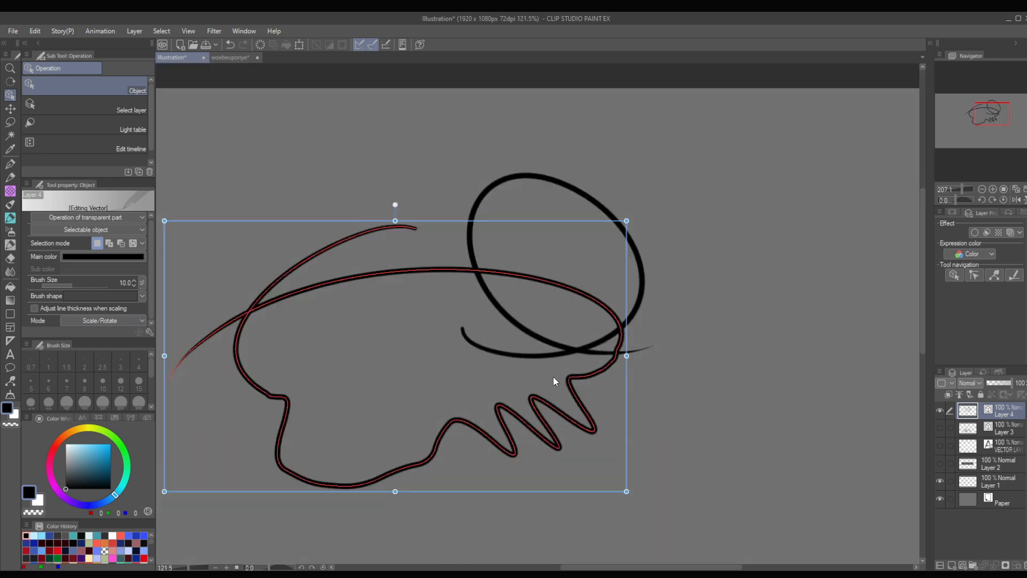
left_click_drag(616, 268, 367, 216)
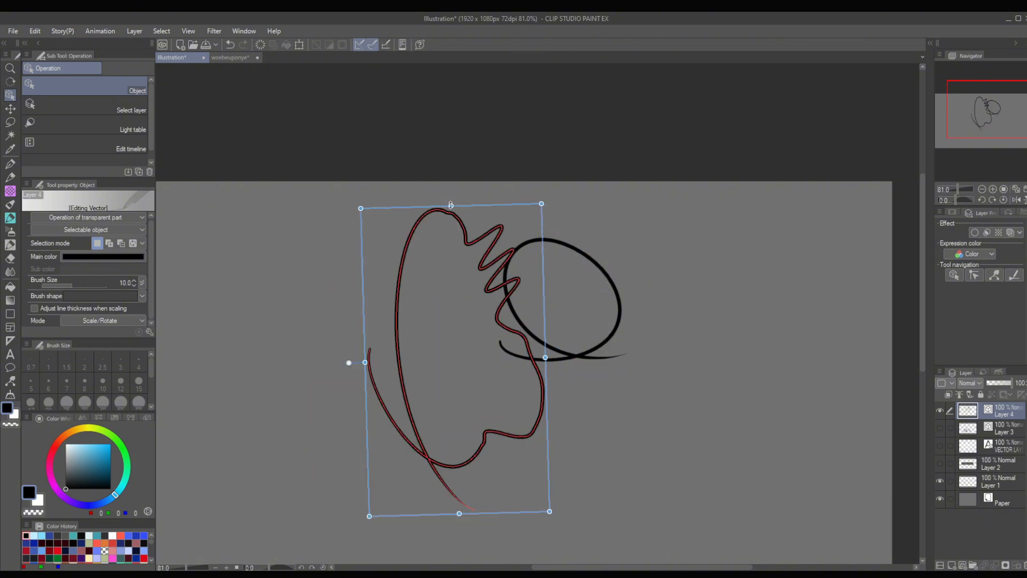
left_click_drag(451, 205, 396, 215)
left_click(396, 281)
scroll(434, 328, "up", 2)
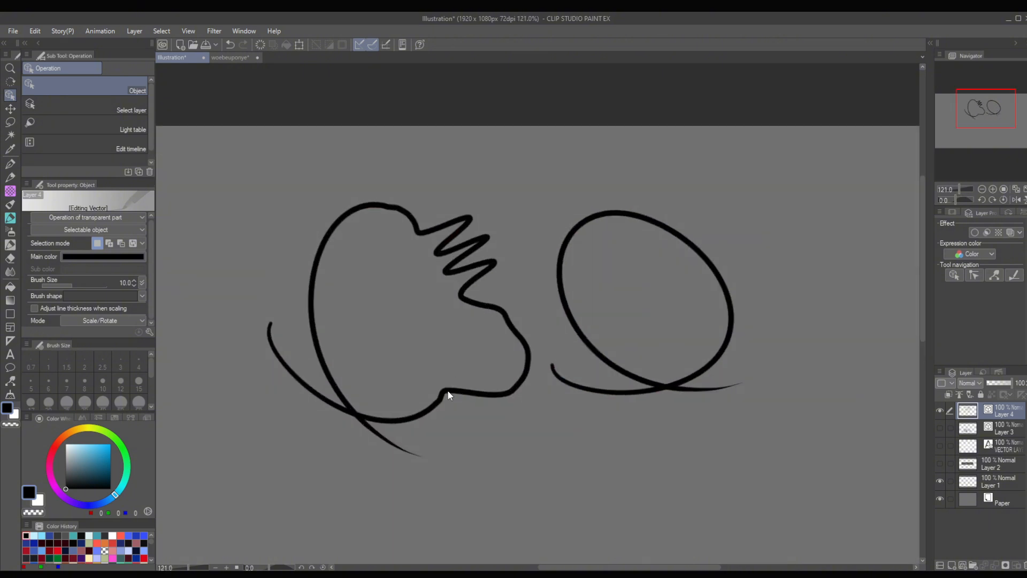
- Draw a rough box with crossing loose ends below the two shapes using the G-pen
left_click(461, 412)
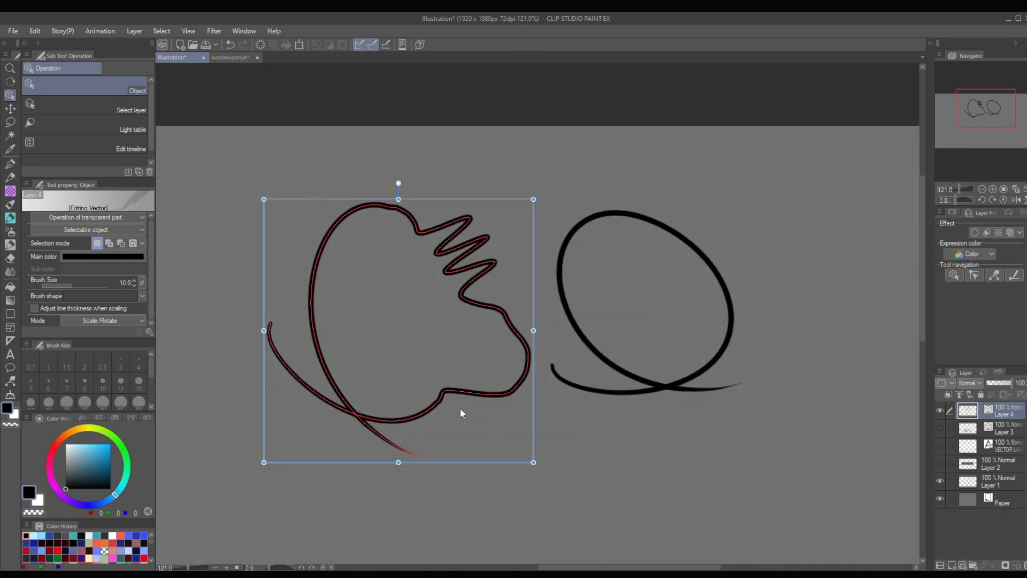
left_click(16, 165)
scroll(415, 270, "down", 2)
mouse_move(472, 408)
left_mouse_down()
mouse_move(598, 460)
mouse_move(433, 471)
left_mouse_up()
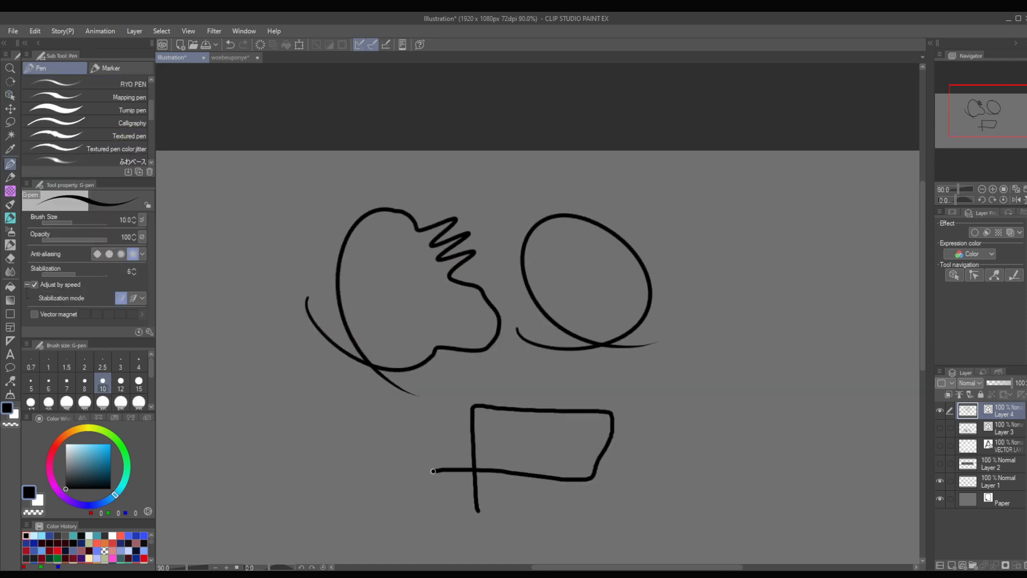
- Select the box's lines together as objects, move them slightly up and to the right, and delete them
key("o")
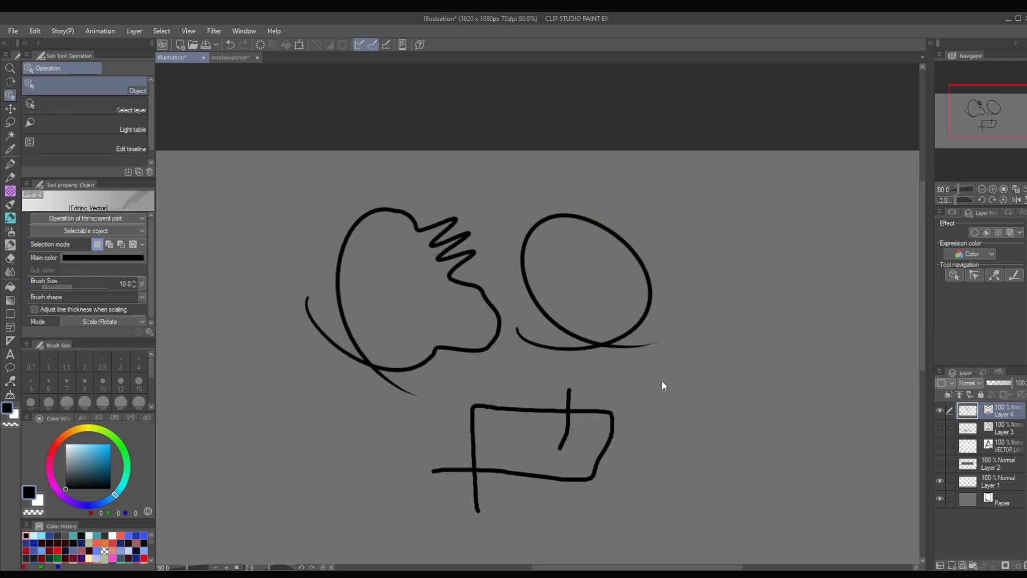
mouse_move(662, 381)
left_mouse_down()
mouse_move(555, 443)
mouse_move(446, 464)
left_mouse_up()
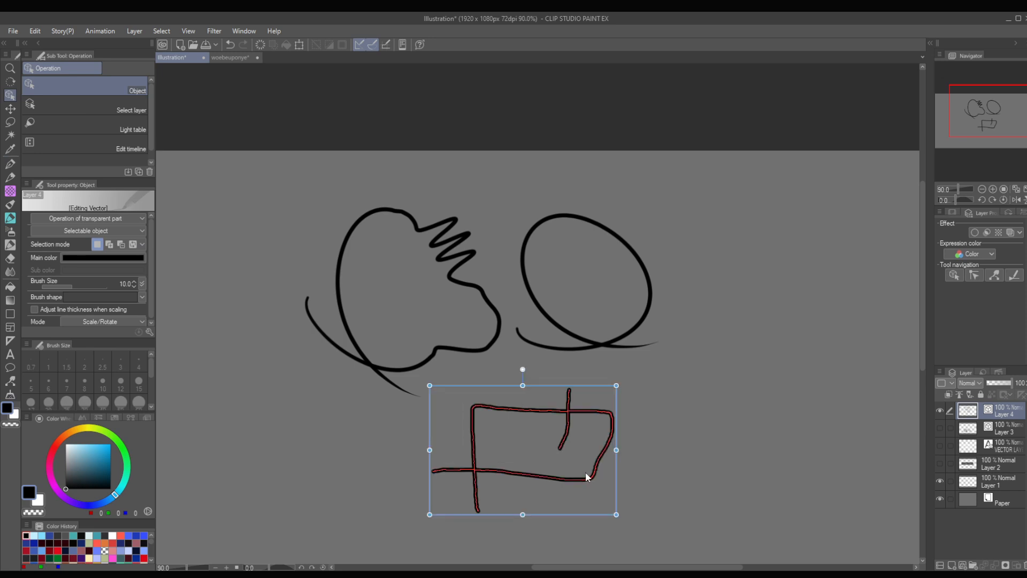
mouse_move(602, 426)
left_mouse_down()
mouse_move(681, 412)
mouse_move(566, 406)
mouse_move(635, 400)
mouse_move(591, 407)
mouse_move(627, 395)
left_mouse_up()
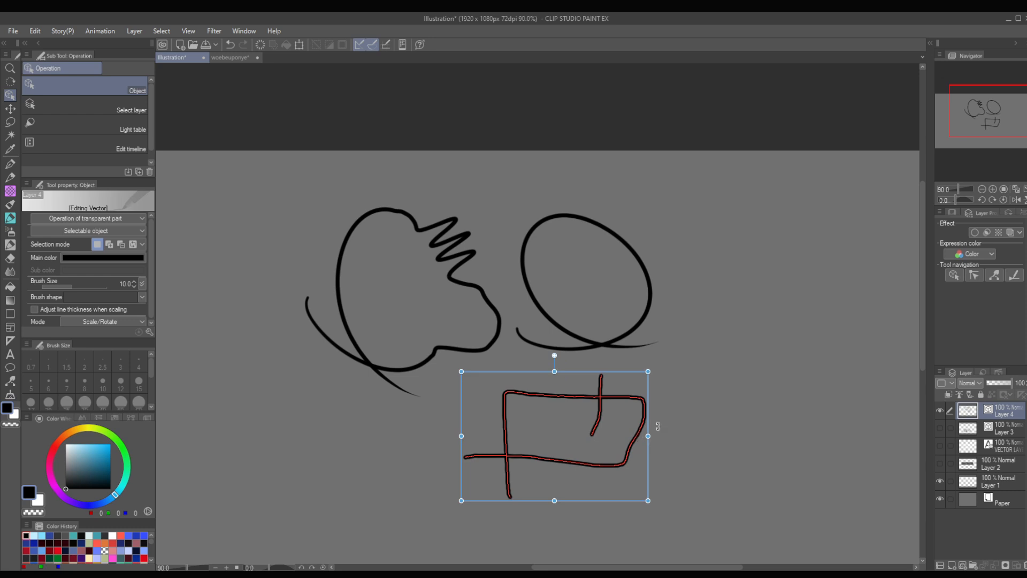
key("Delete")
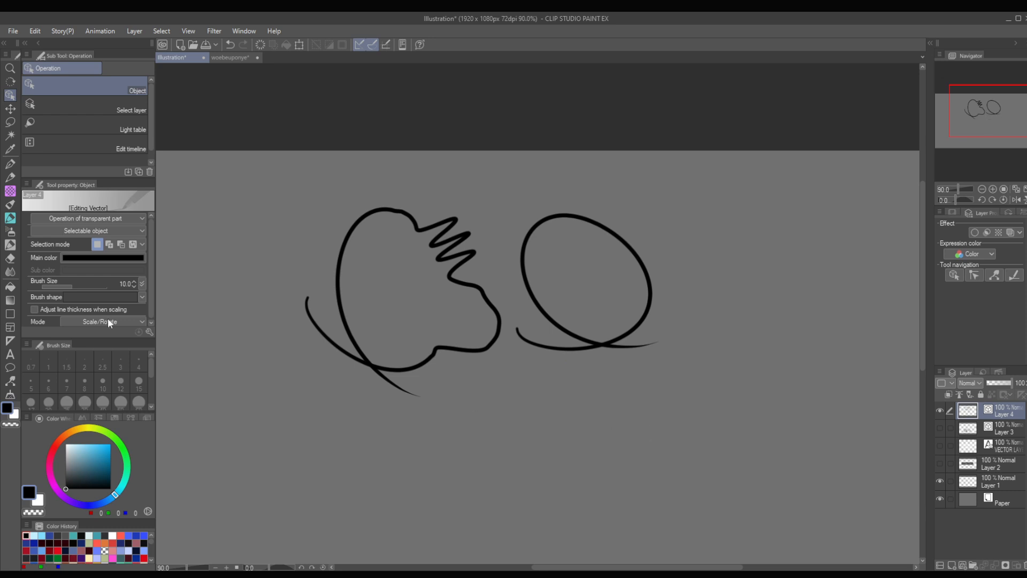
- Set the object mode to Skew, select the right-hand ellipse, and skew it diagonally from its top and lower-right handles
left_click(84, 402)
left_click_drag(667, 195, 562, 371)
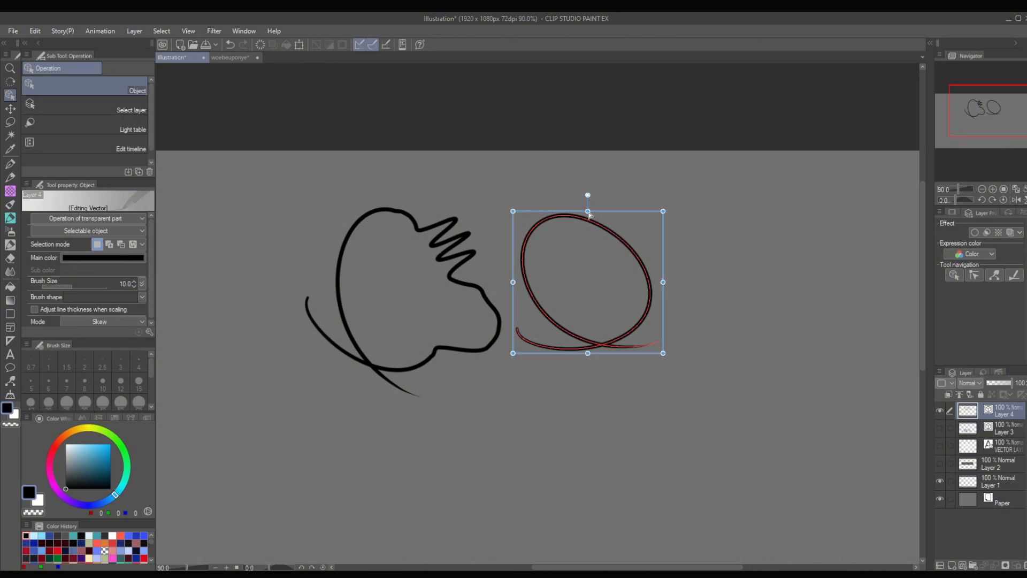
left_click_drag(589, 214, 569, 255)
left_click_drag(664, 353, 676, 442)
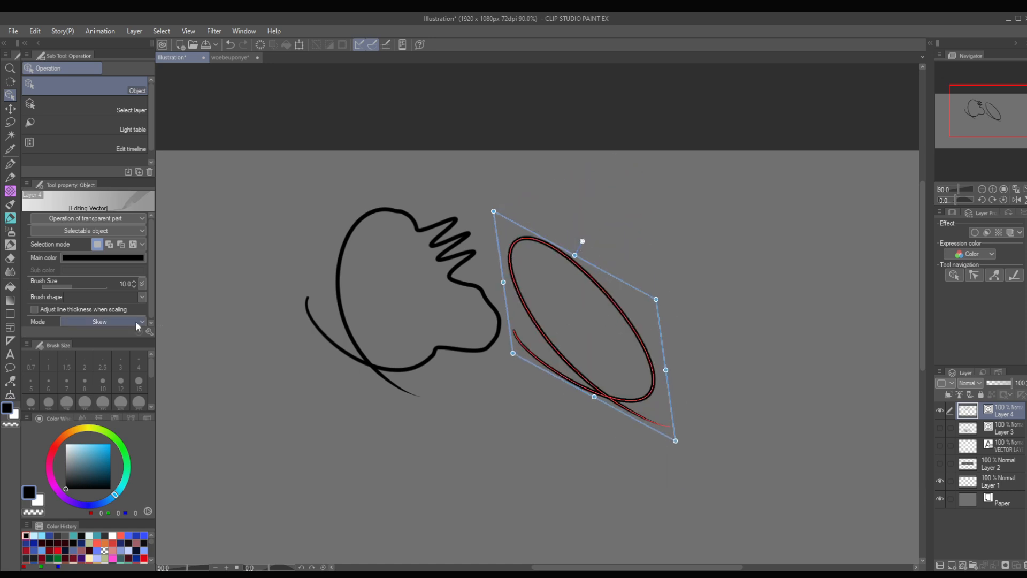
- Set the mode to Perspective and reshape the right-hand ellipse by shifting its bounding box handles
left_click(104, 414)
mouse_move(611, 244)
left_mouse_down()
mouse_move(738, 245)
mouse_move(443, 256)
left_mouse_up()
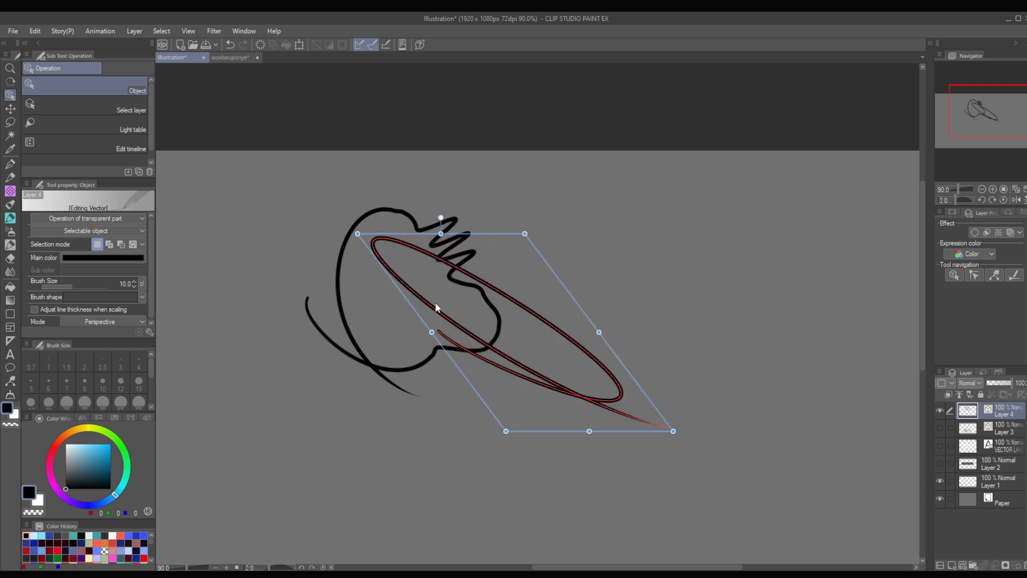
mouse_move(432, 334)
left_mouse_down()
mouse_move(423, 323)
mouse_move(596, 390)
mouse_move(641, 422)
mouse_move(539, 320)
mouse_move(564, 300)
left_mouse_up()
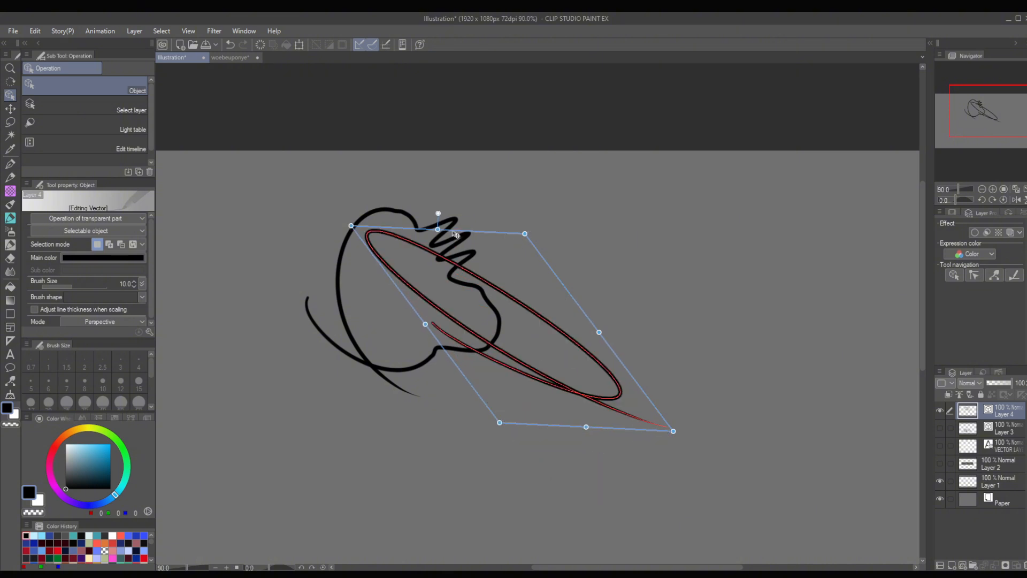
left_click_drag(455, 235, 645, 245)
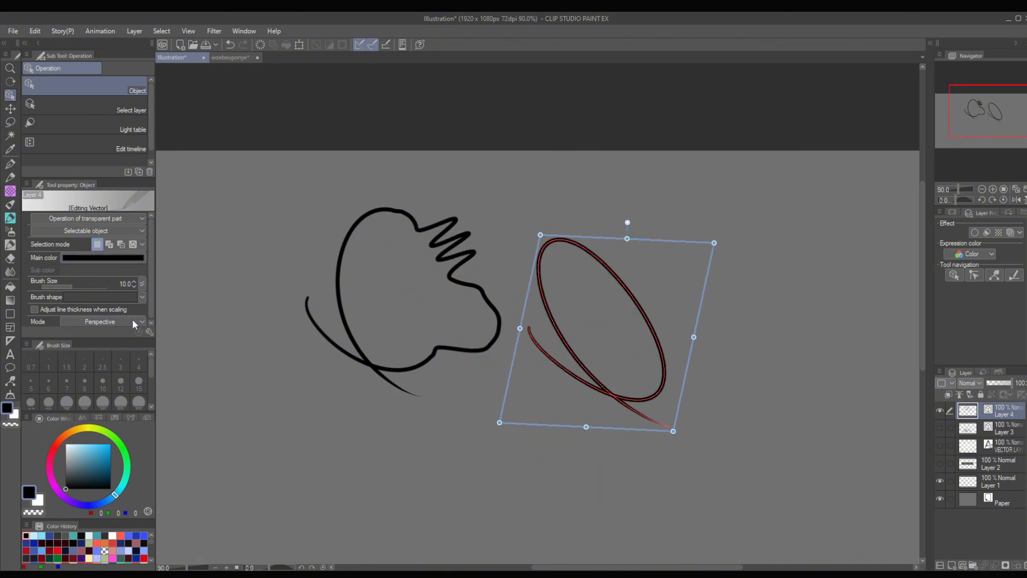
- Slant the ellipse's frame in Distort mode, and rotate the line in Scale/Rotate mode so its loose ends face up
left_click(107, 394)
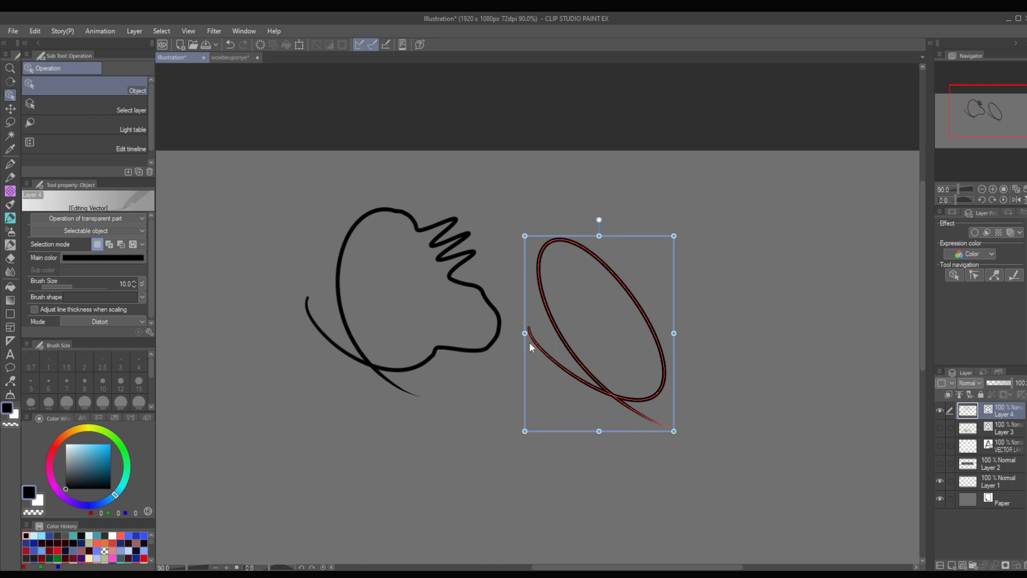
mouse_move(528, 344)
left_mouse_down()
mouse_move(535, 364)
mouse_move(588, 374)
mouse_move(642, 251)
mouse_move(694, 412)
mouse_move(678, 337)
mouse_move(747, 357)
mouse_move(708, 309)
left_mouse_up()
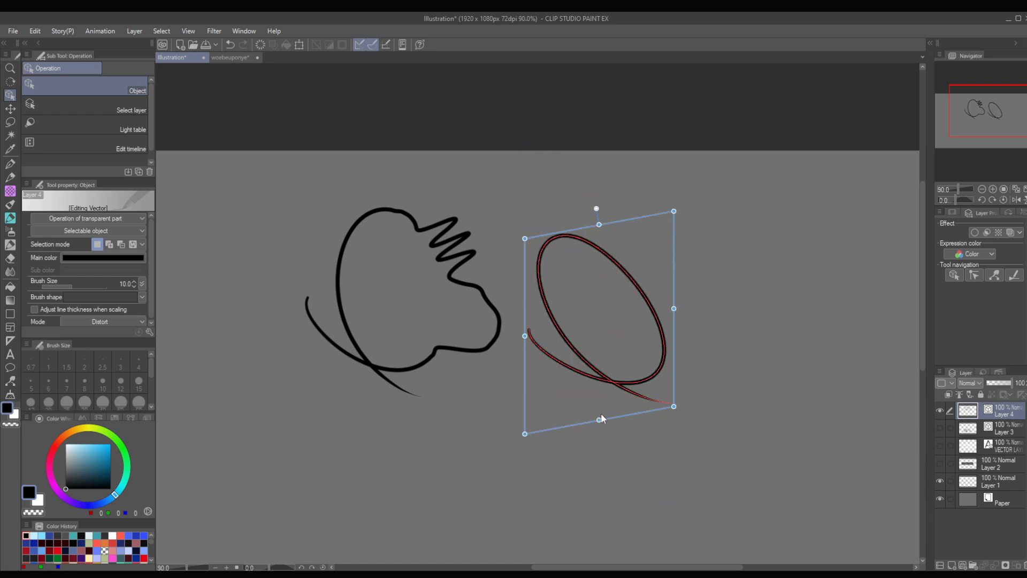
left_click(93, 357)
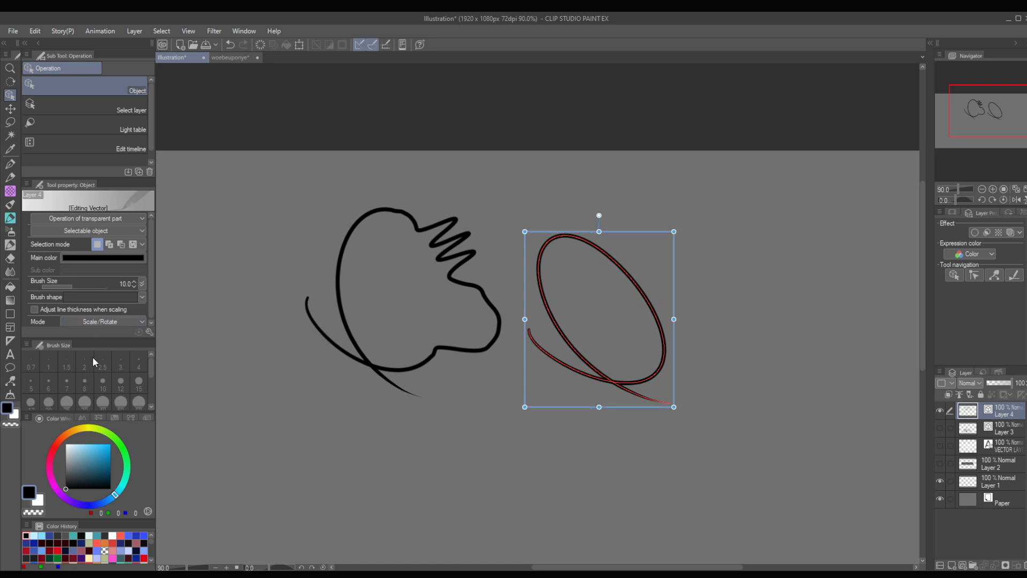
mouse_move(689, 264)
left_mouse_down()
mouse_move(671, 241)
mouse_move(637, 225)
mouse_move(645, 230)
mouse_move(512, 396)
left_mouse_up()
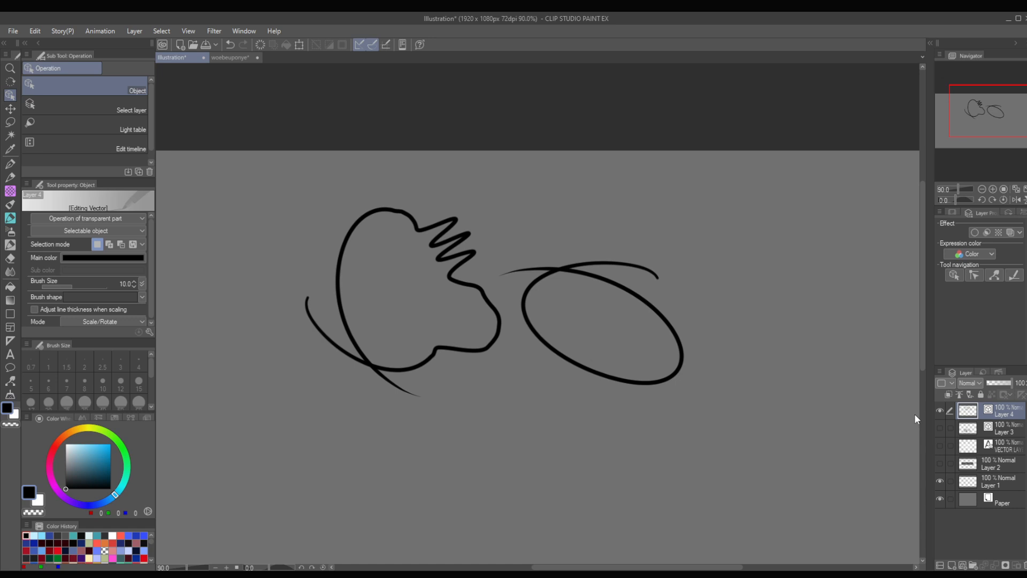
- Transform all lines on the layer with Change vector width enabled, shrinking and re-enlarging them, and apply the result
key("ctrl+t")
left_click_drag(493, 202, 495, 359)
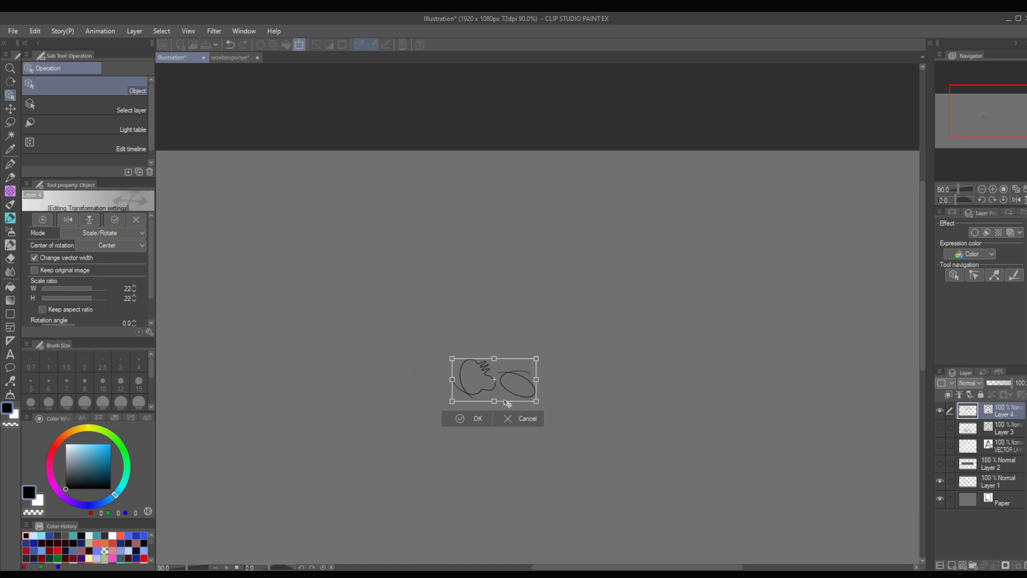
left_click_drag(507, 404, 534, 480)
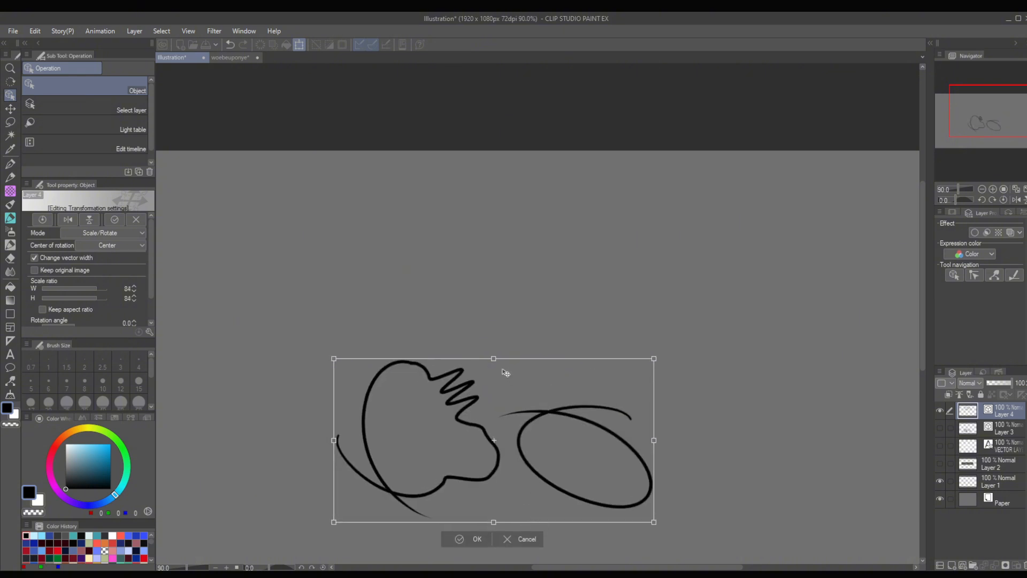
left_click_drag(494, 358, 494, 253)
mouse_move(562, 367)
left_mouse_down()
mouse_move(581, 283)
mouse_move(575, 313)
left_mouse_up()
left_click(487, 485)
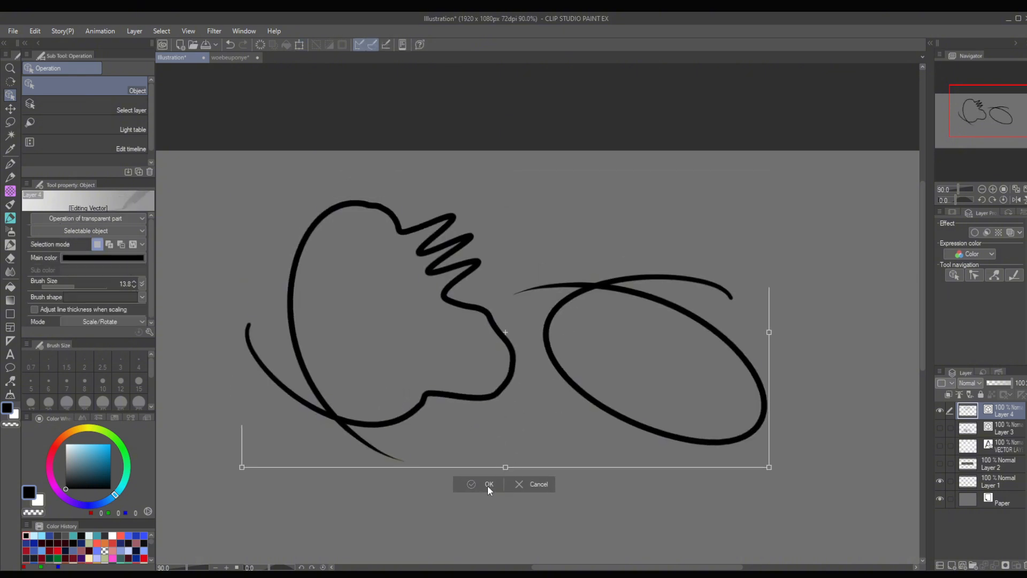
- Select the enlarged right-hand ellipse as an object, scale it down, and move it up and to the right
left_click(686, 319)
left_click_drag(768, 270, 638, 358)
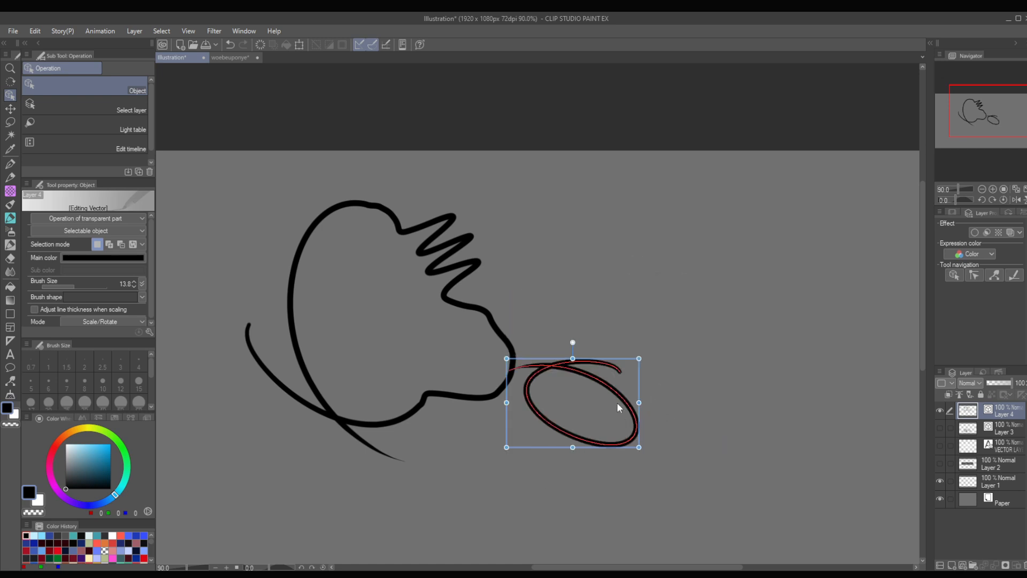
left_click_drag(617, 402, 679, 351)
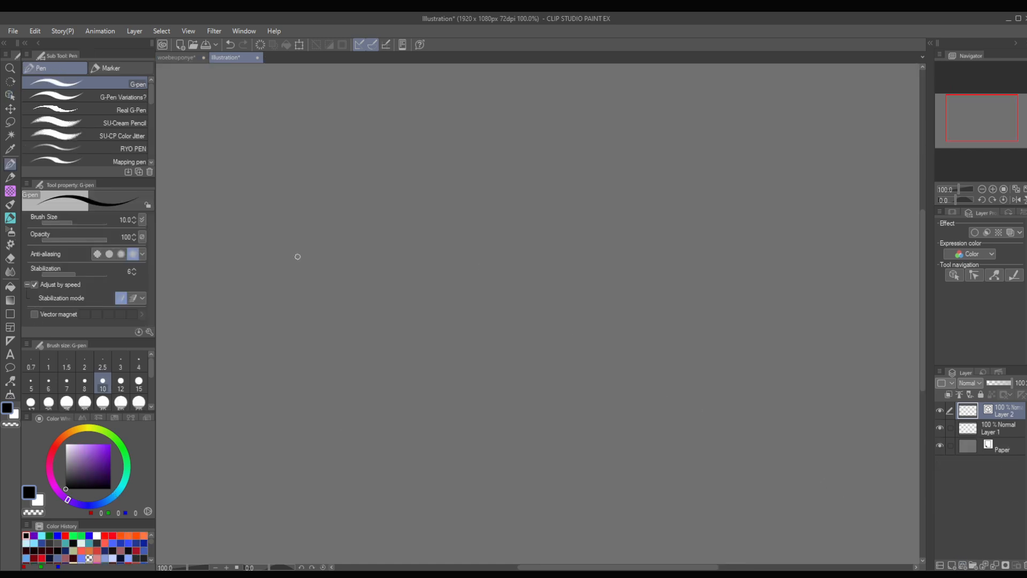
- Draw a large S-shaped curve across the empty canvas on the vector layer with the G-pen
mouse_move(535, 161)
left_mouse_down()
mouse_move(564, 245)
mouse_move(318, 293)
left_mouse_up()
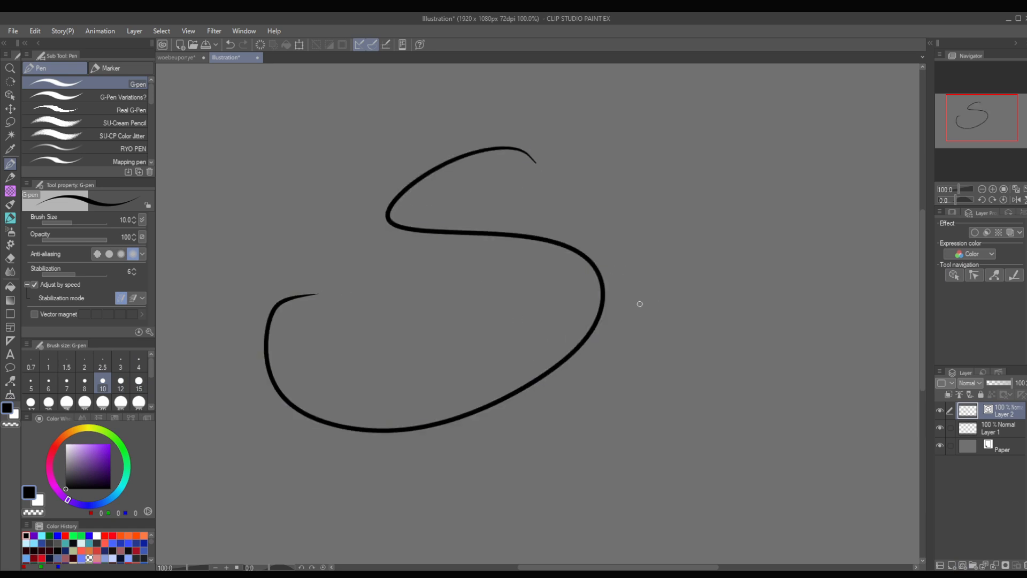
- Select the S-shaped curve as an object and raise its brush size to 20
key("o")
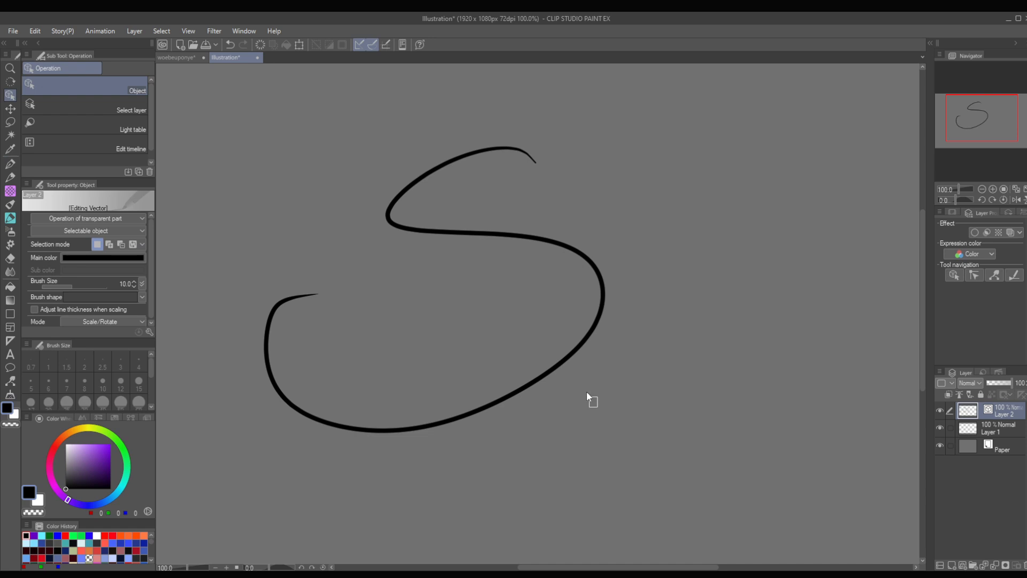
left_click(563, 368)
left_click(135, 282)
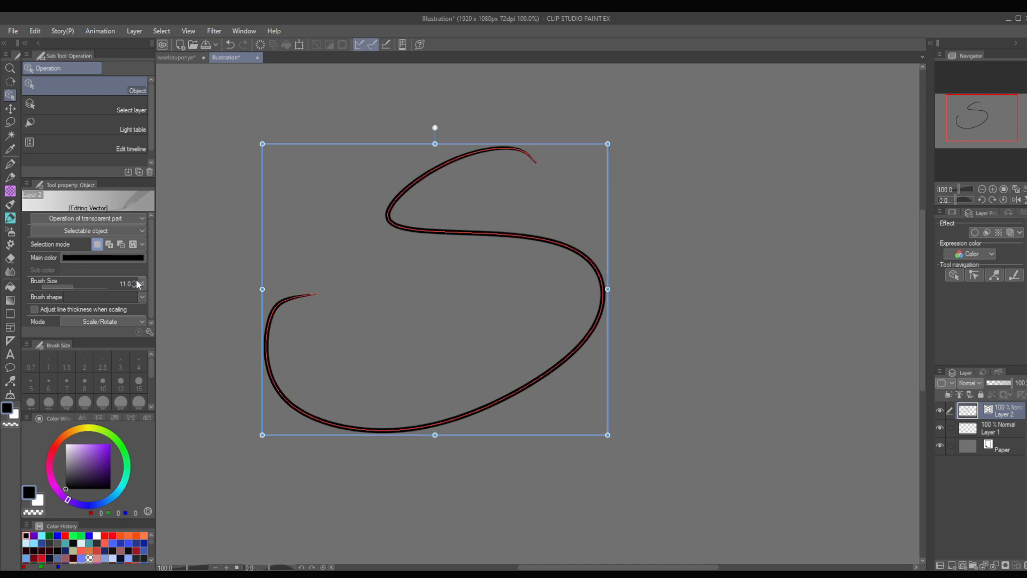
left_click(134, 282)
left_click(135, 282)
left_click(134, 282)
left_click(135, 281)
left_click(134, 281)
left_click(135, 282)
left_click(135, 282)
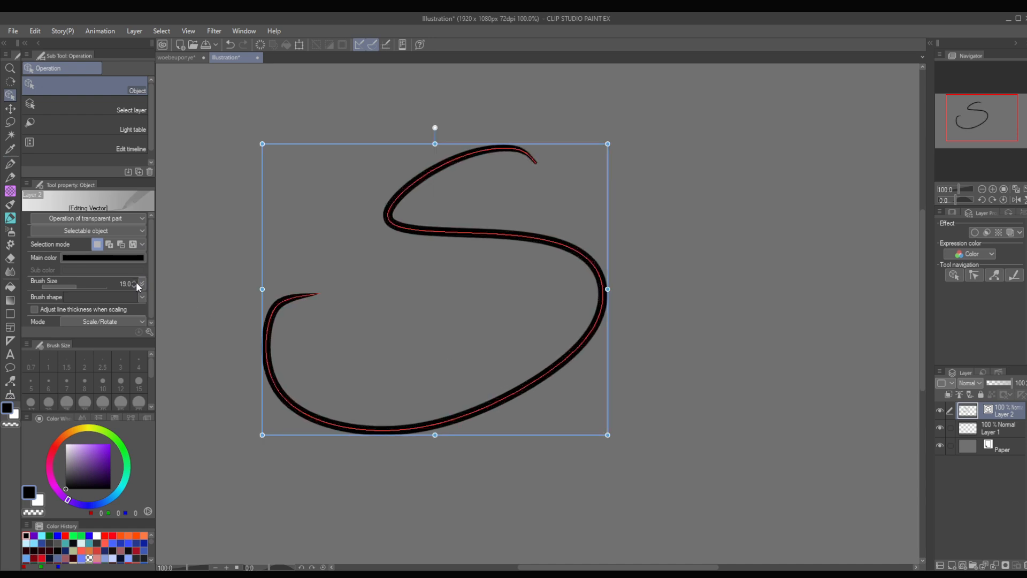
left_click(136, 281)
left_click(136, 282)
left_click(412, 498)
left_click_drag(451, 512, 213, 312)
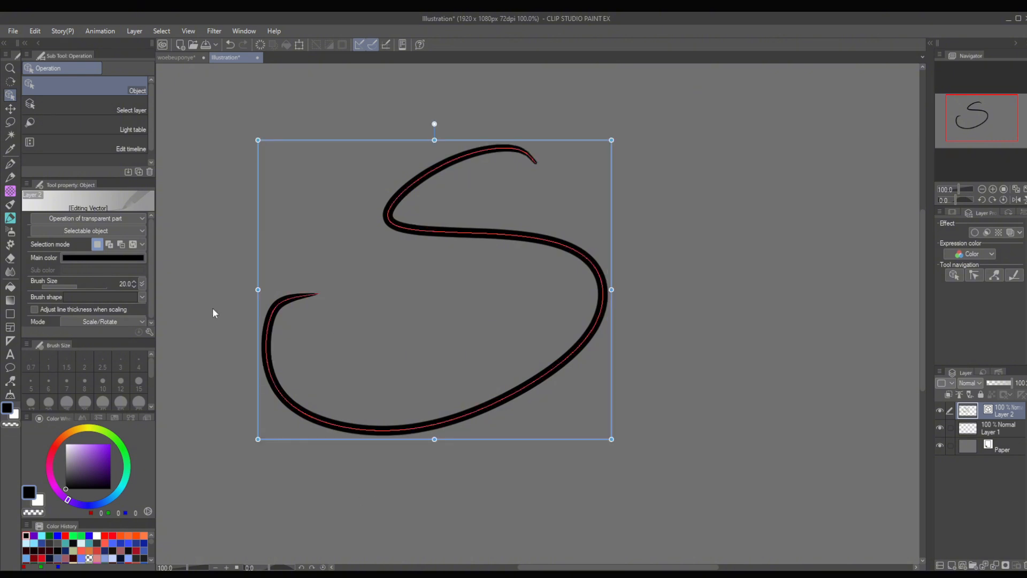
- Thicken the S-shaped curve to a brush size of about 28.4 and deselect it
mouse_move(66, 281)
left_mouse_down()
mouse_move(99, 284)
mouse_move(70, 286)
mouse_move(86, 302)
left_mouse_up()
left_click(347, 507)
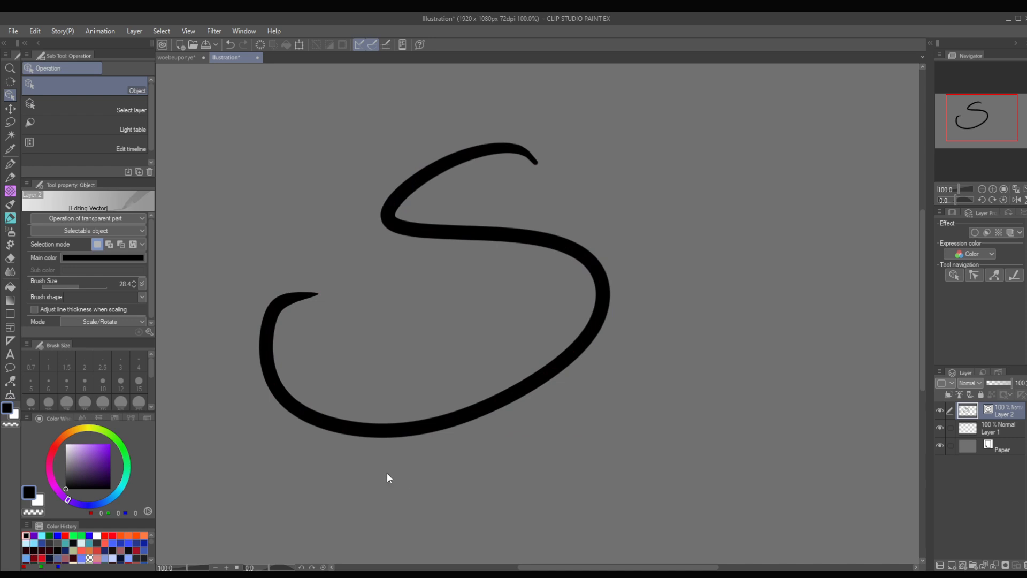
left_click_drag(506, 496, 477, 363)
left_click(707, 386)
- Draw a thin wavy G-pen line crossing the S-curve's right side, and return to the Object tool to adjust its brush size
key("p")
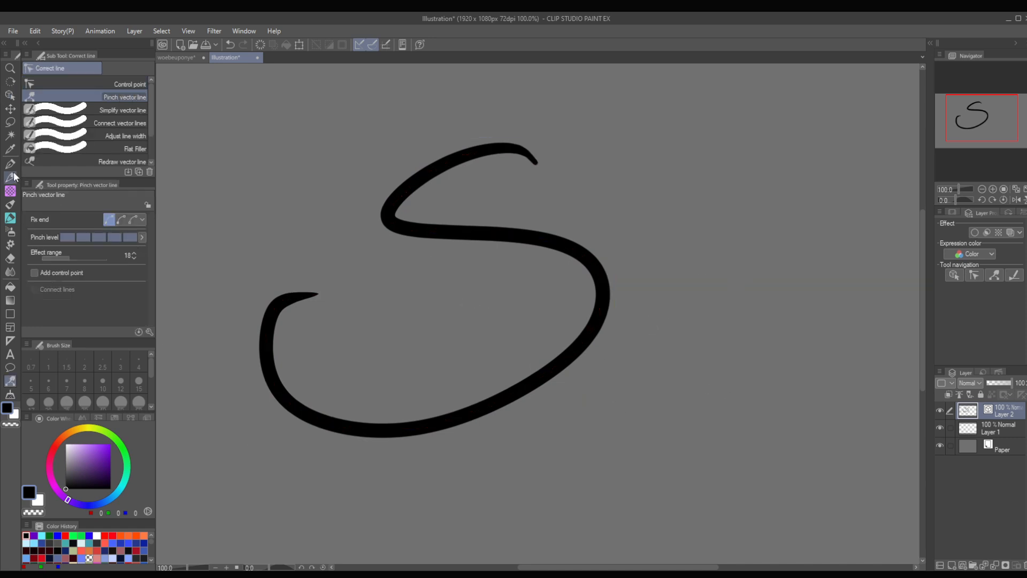
mouse_move(447, 332)
left_mouse_down()
mouse_move(781, 328)
mouse_move(777, 404)
left_mouse_up()
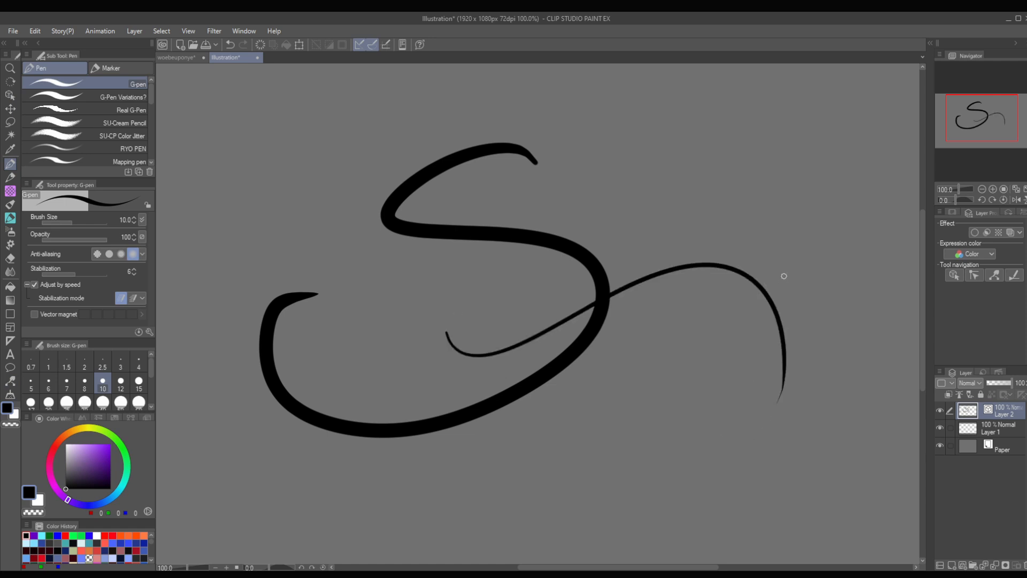
key("o")
left_click_drag(107, 290, 90, 285)
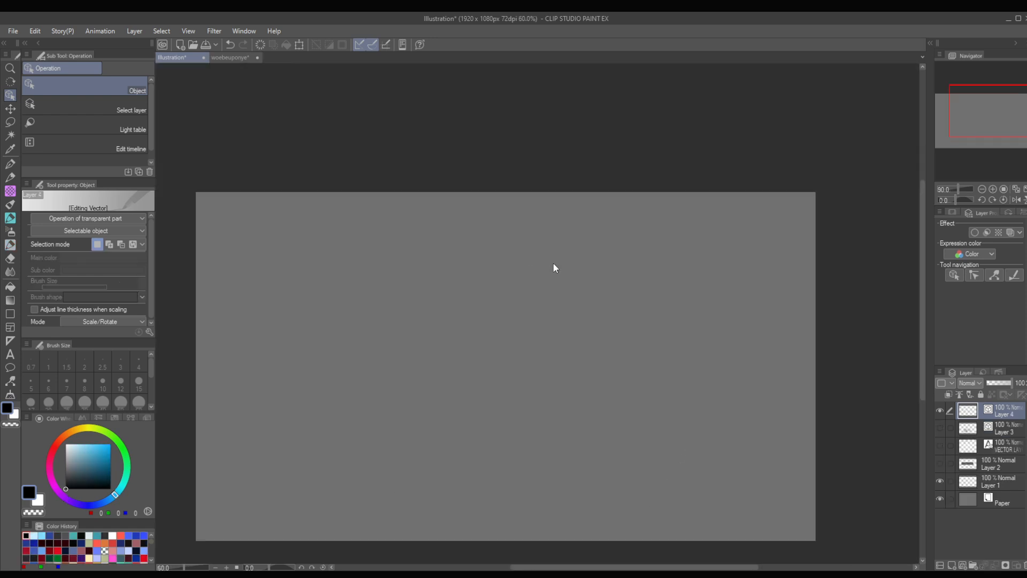
- Draw a looping circle with the G-pen at size 15, and remove its two overhanging ends with the vector eraser
left_click(9, 166)
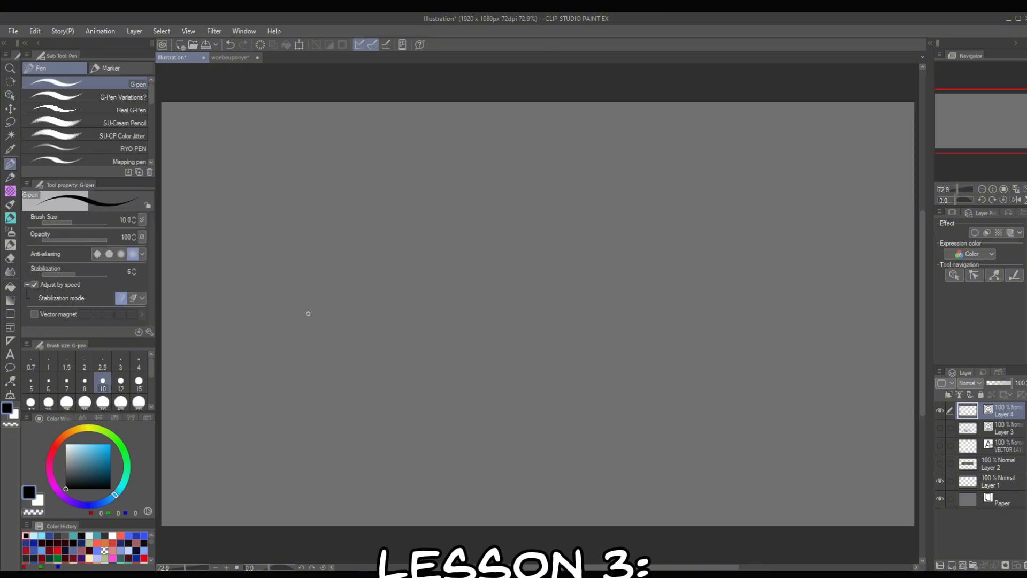
left_click(138, 382)
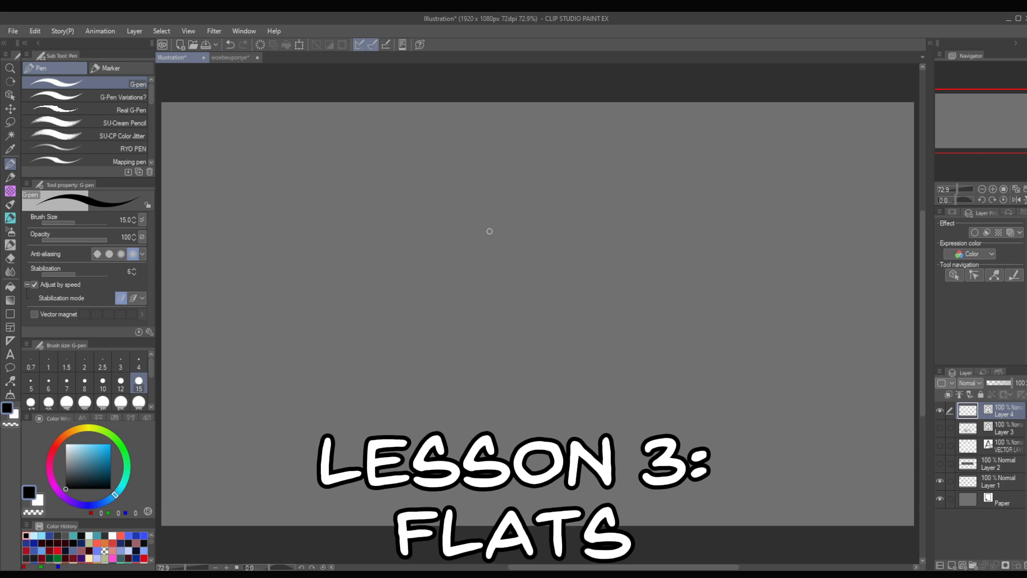
mouse_move(522, 196)
left_mouse_down()
mouse_move(570, 377)
mouse_move(303, 380)
left_mouse_up()
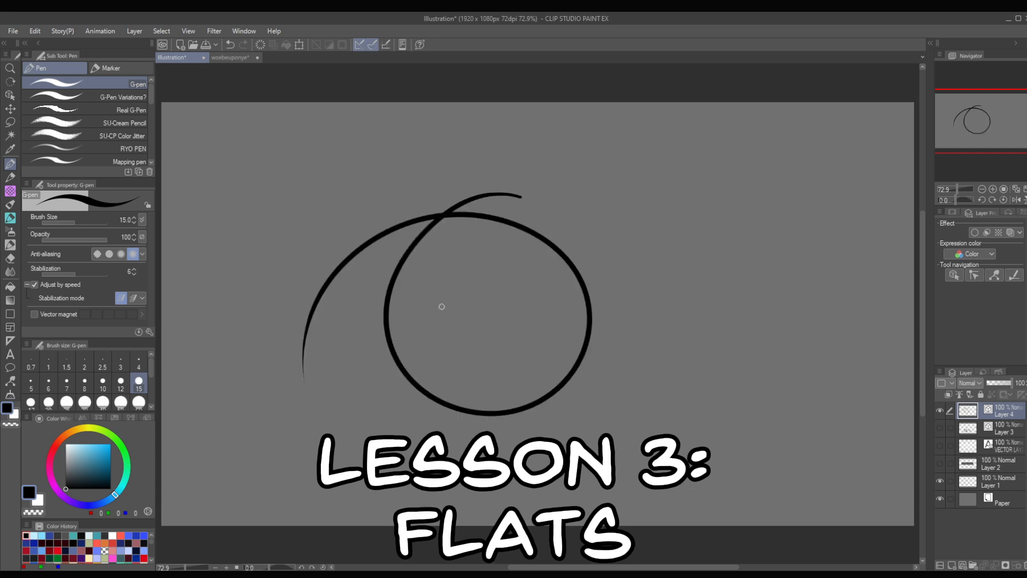
key("e")
left_click_drag(343, 239, 369, 268)
left_click_drag(463, 190, 469, 209)
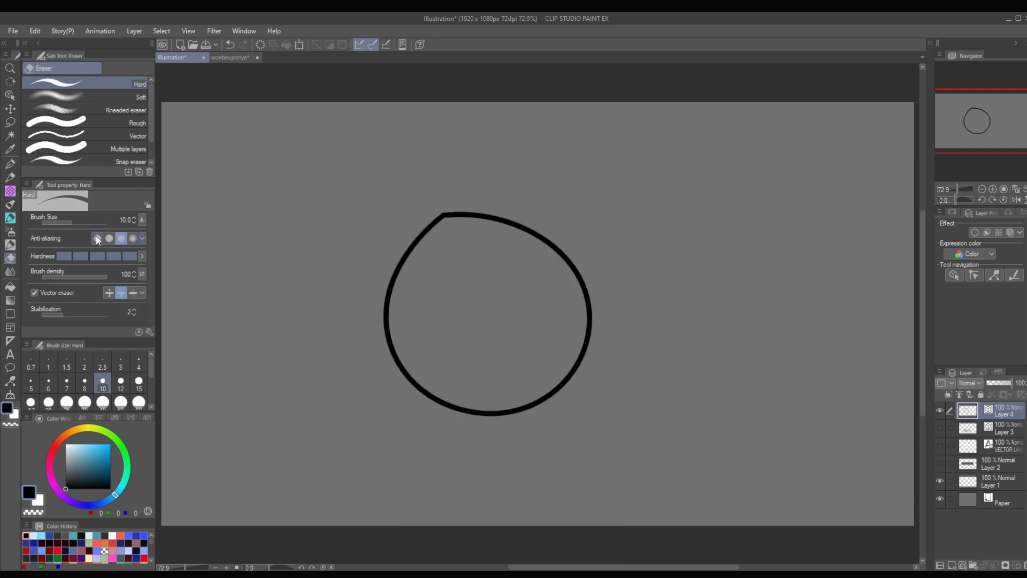
- Draw three upright curved seams and one crosswise seam through the circle with the G-pen, overshooting the outline
left_click(13, 166)
left_click_drag(358, 262, 432, 468)
left_click_drag(569, 188, 641, 426)
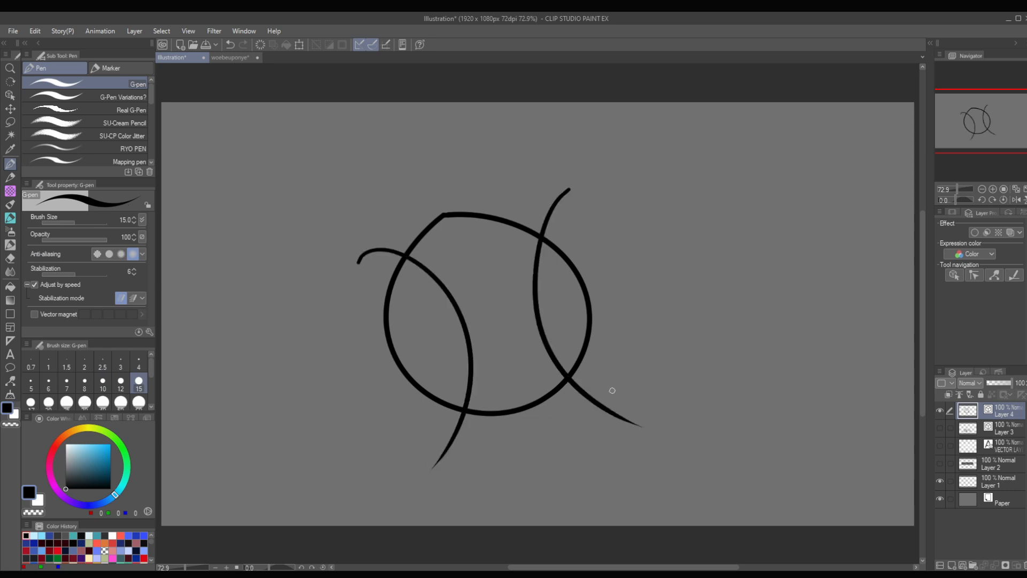
left_click_drag(359, 372, 677, 347)
left_click_drag(434, 180, 496, 411)
- Erase all the seam ends that extend outside the basketball's outline with the vector eraser
key("e")
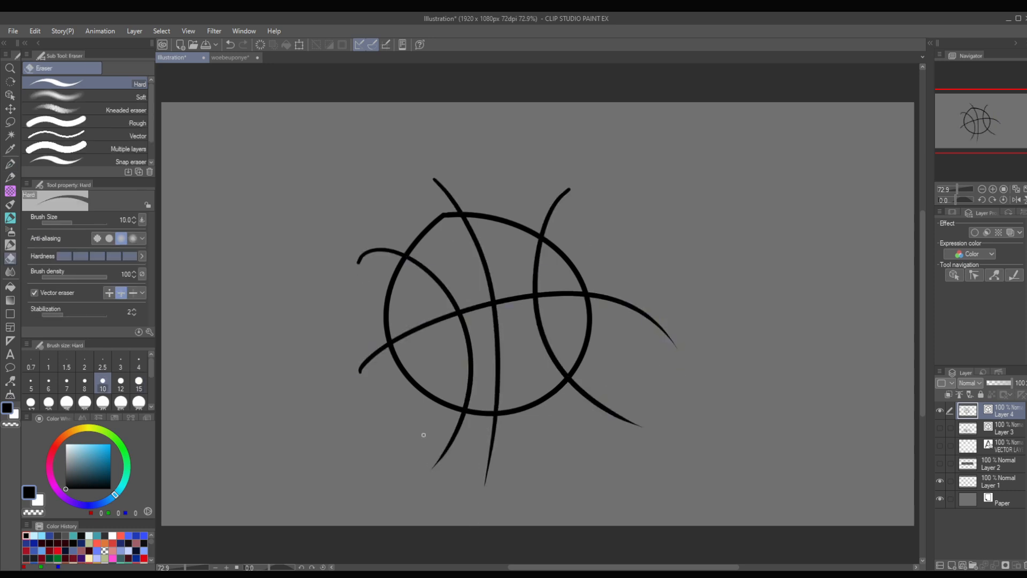
left_click_drag(423, 435, 461, 452)
mouse_move(599, 423)
left_mouse_down()
mouse_move(621, 353)
mouse_move(655, 305)
left_mouse_up()
left_click_drag(568, 190, 541, 231)
left_click_drag(435, 181, 460, 212)
left_click_drag(358, 262, 402, 252)
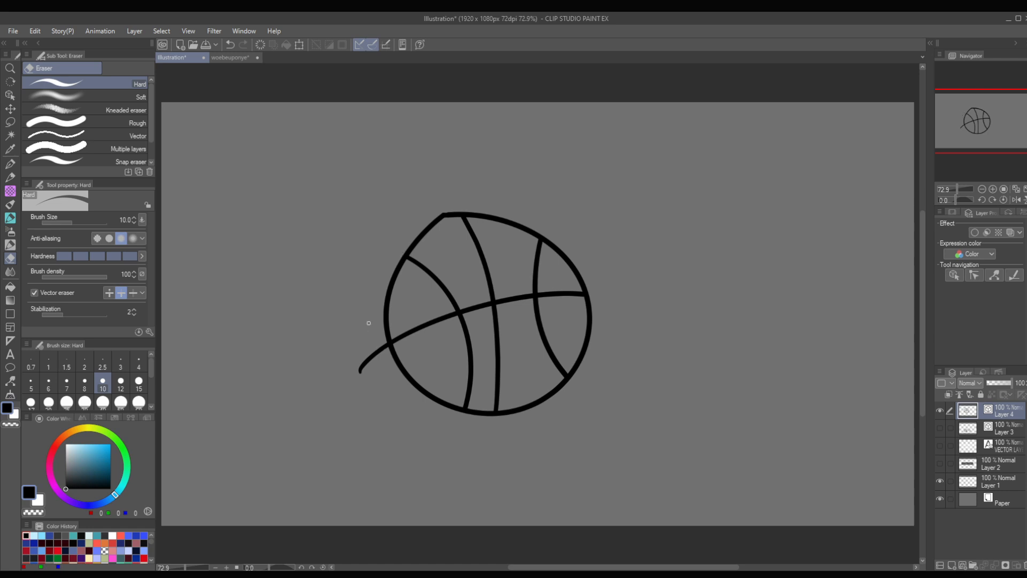
left_click_drag(360, 372, 389, 345)
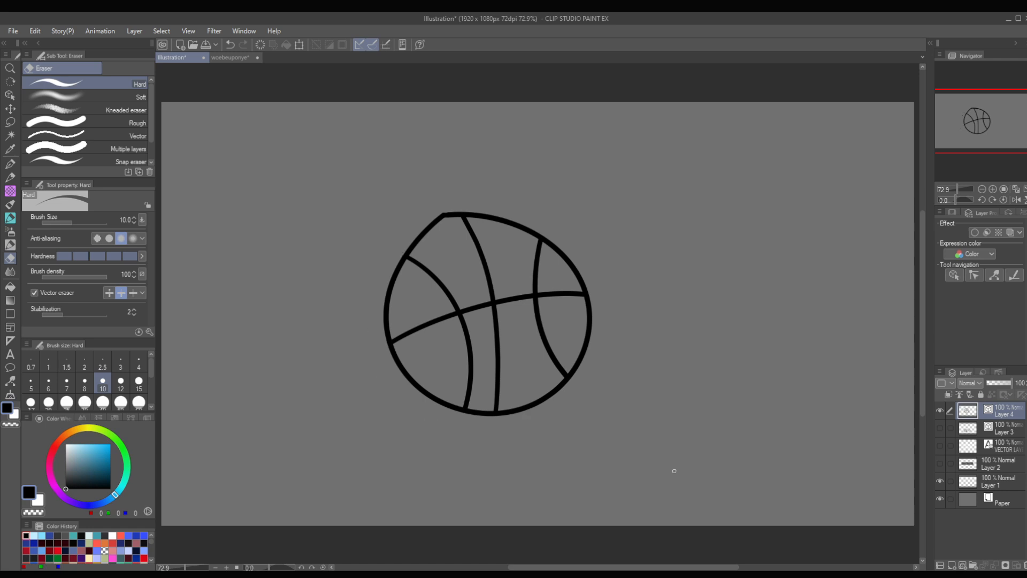
- Pick a bright orange (255, 74, 0), and undo a test G-pen stroke drawn across the basketball
left_click(6, 161)
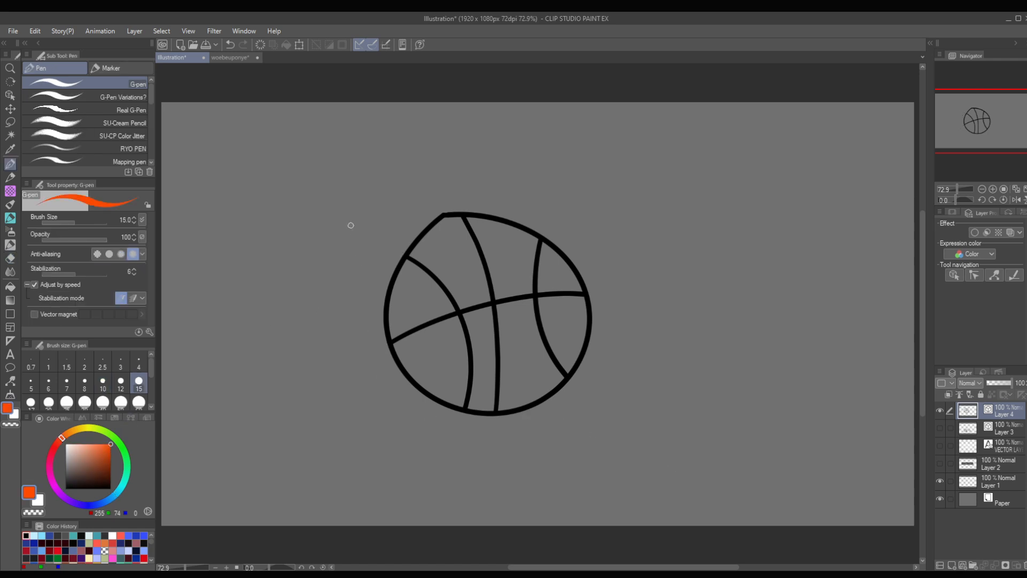
mouse_move(349, 225)
left_mouse_down()
mouse_move(573, 484)
mouse_move(711, 425)
left_mouse_up()
key("ctrl+z")
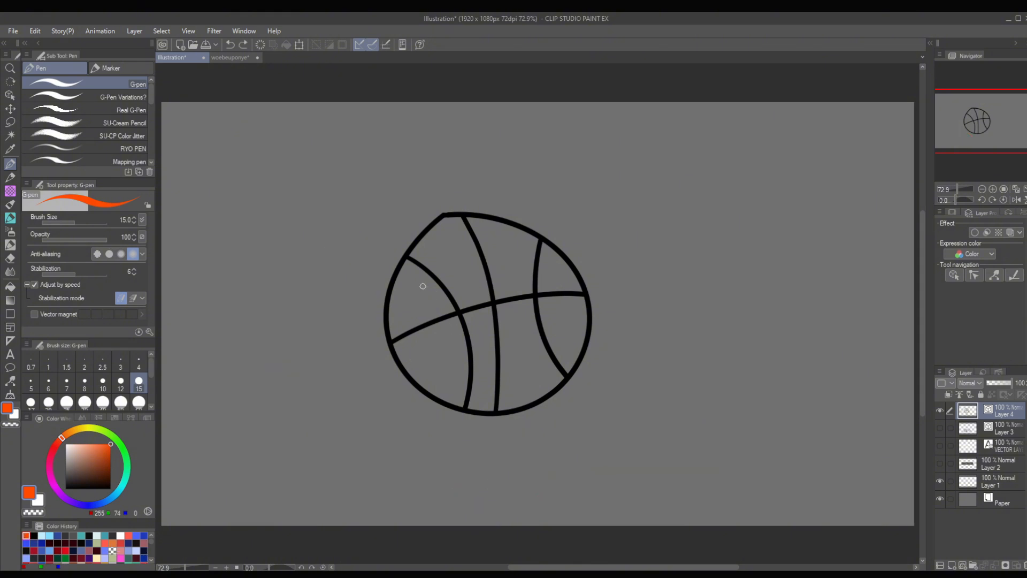
- Add a raster layer beneath the line art, and fill the basketball's panels with orange using the Refer other layers fill
key("g")
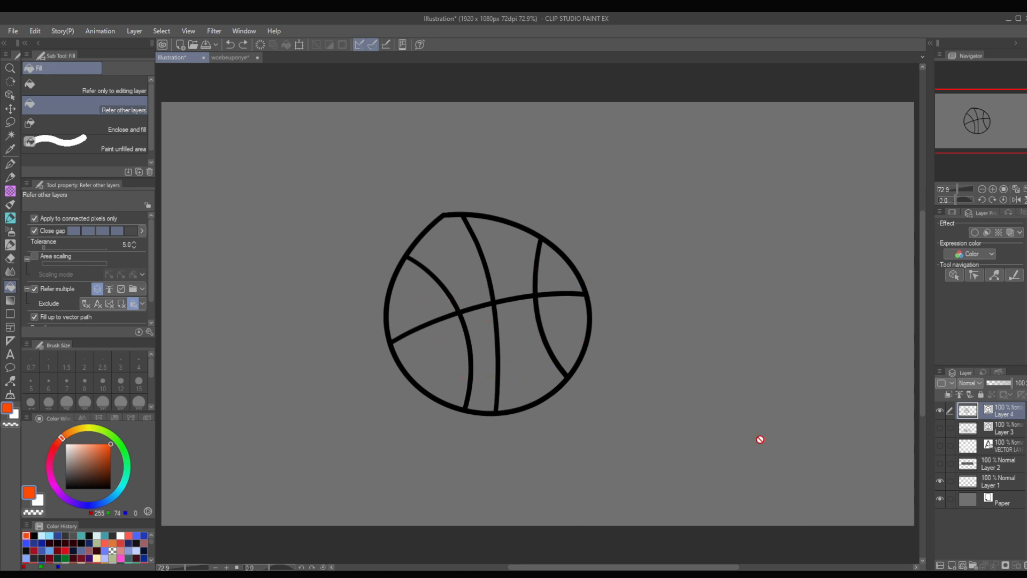
left_click(1003, 431)
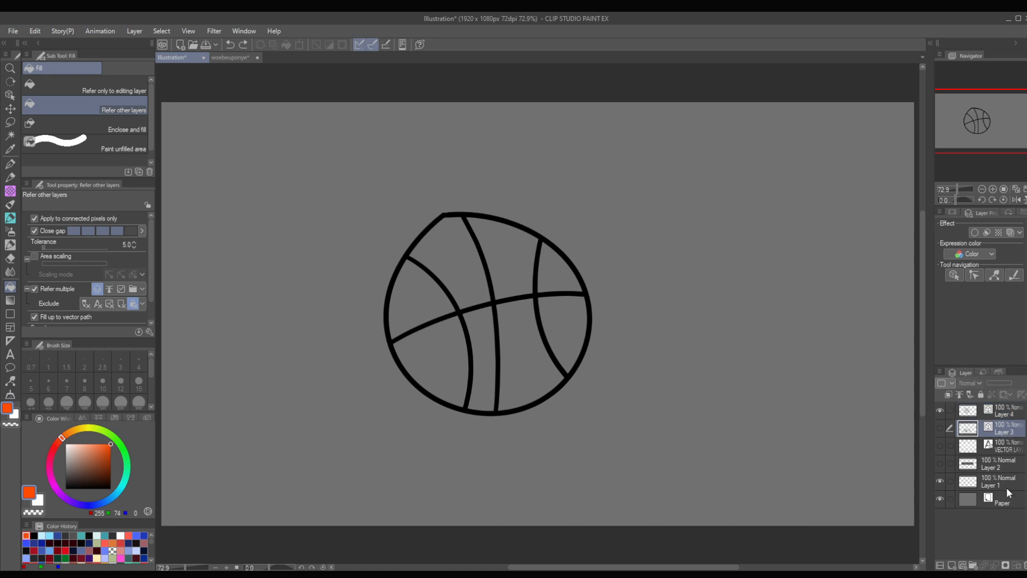
left_click(952, 565)
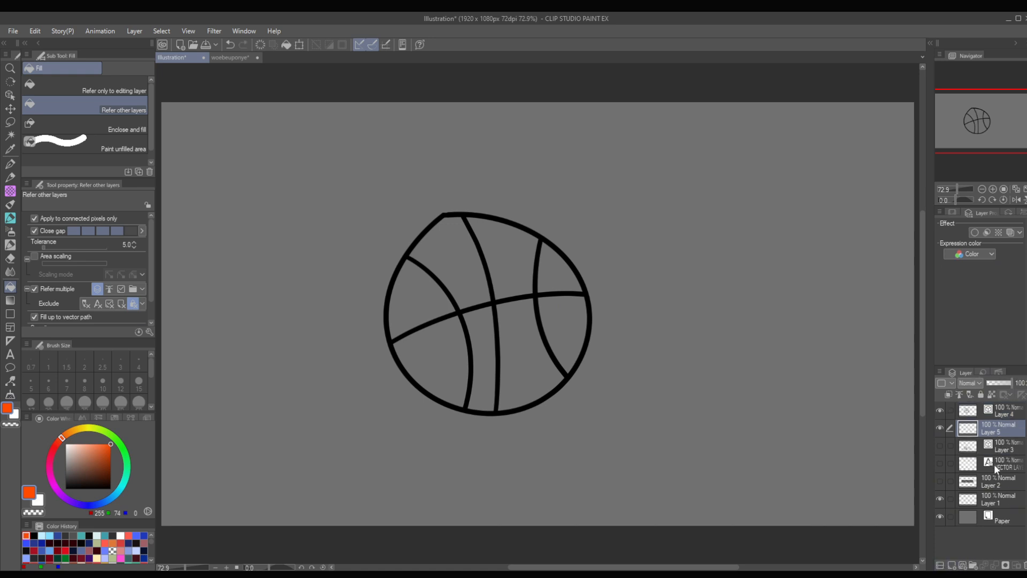
left_click(940, 481)
left_click(940, 483)
mouse_move(443, 301)
left_mouse_down()
mouse_move(551, 273)
mouse_move(571, 325)
mouse_move(468, 359)
mouse_move(448, 351)
left_mouse_up()
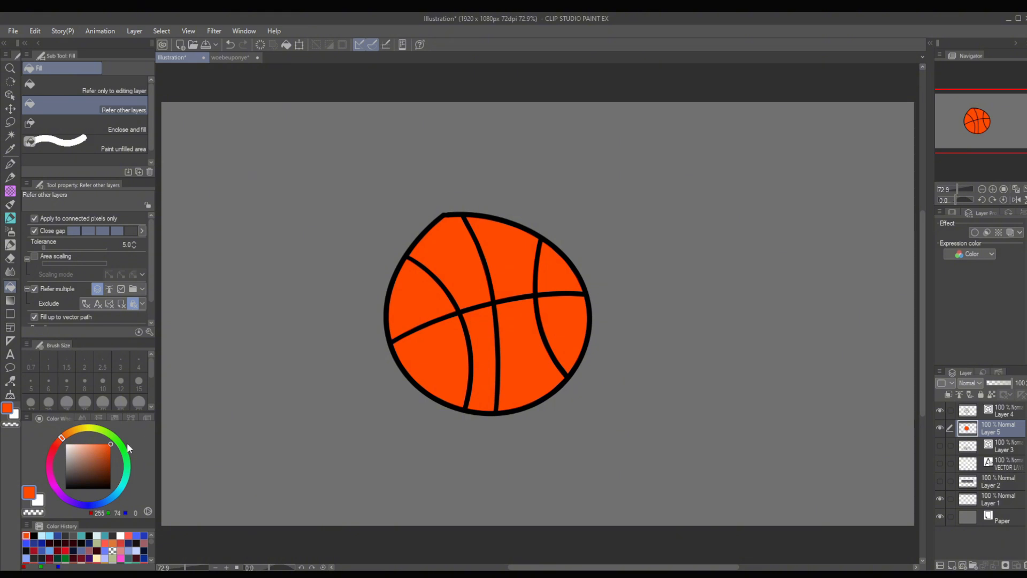
- Switch to a lighter orange (255, 107, 47), and undo a trial fill of the ball made with Fill up to vector path disabled
left_click(98, 444)
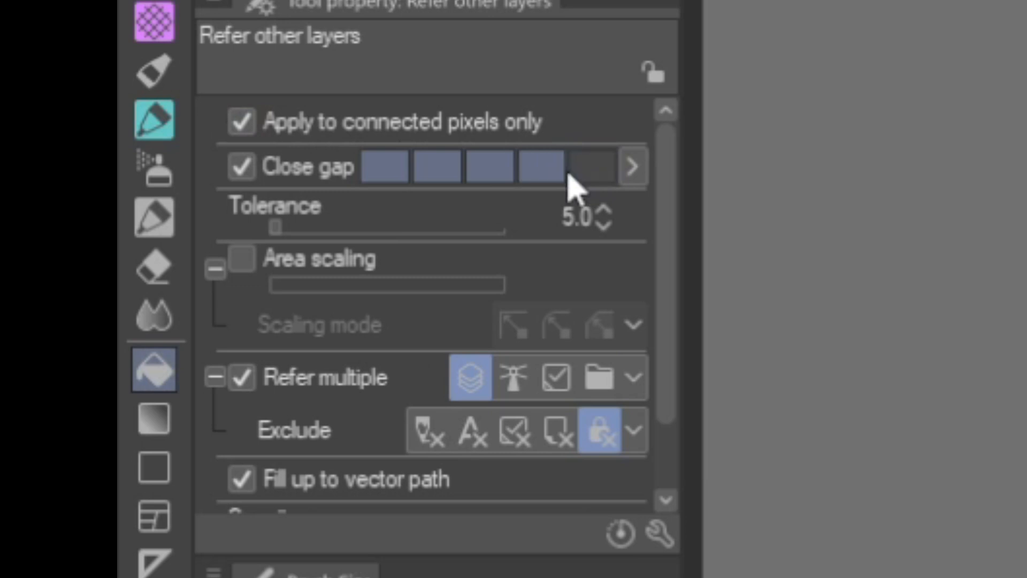
scroll(439, 323, "down", 2)
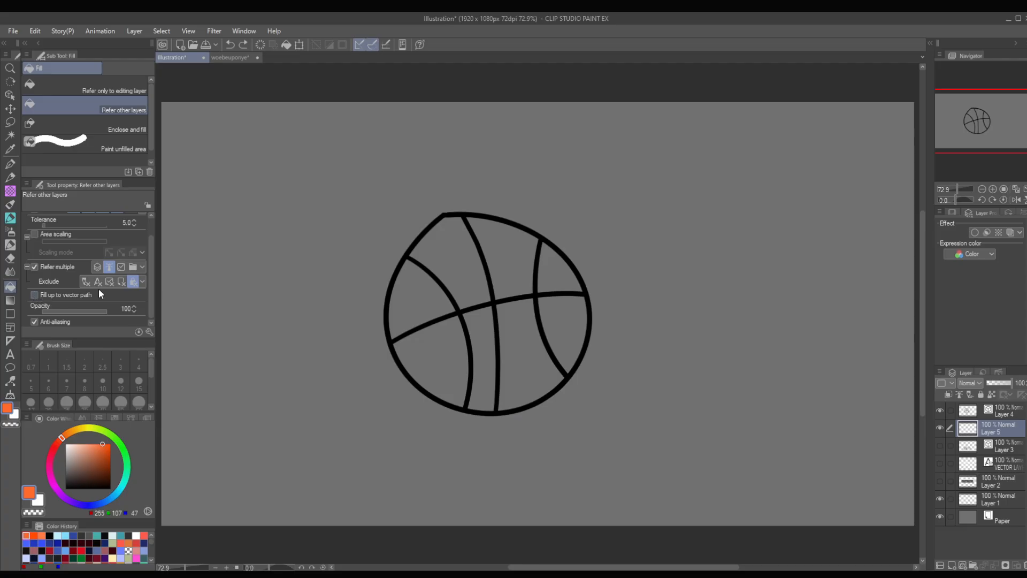
left_click(464, 263)
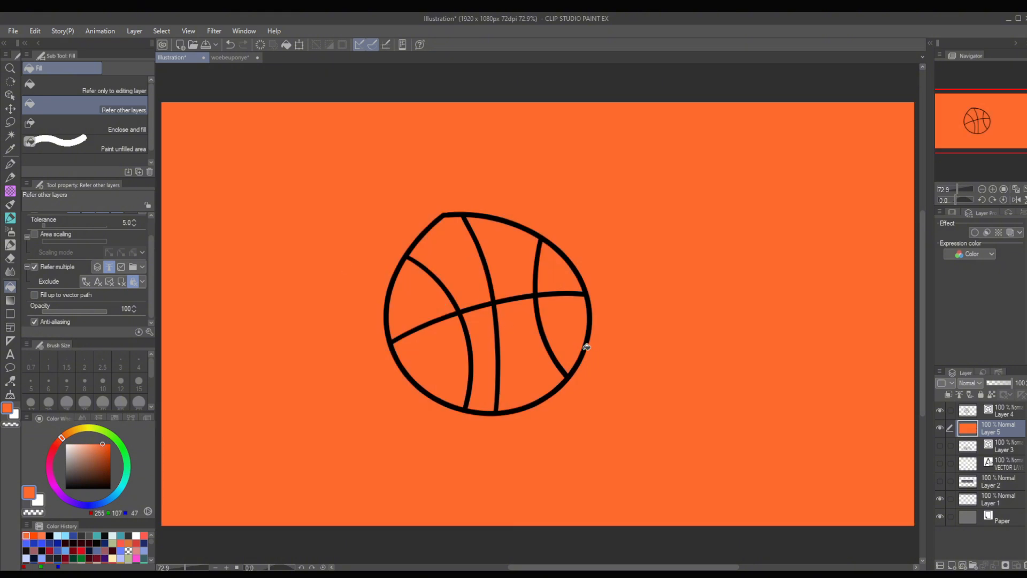
left_click(35, 295)
key("ctrl+z")
- Fill each of the basketball's eight panels with the lighter orange, using all visible layers and Fill up to vector path
left_click(409, 310)
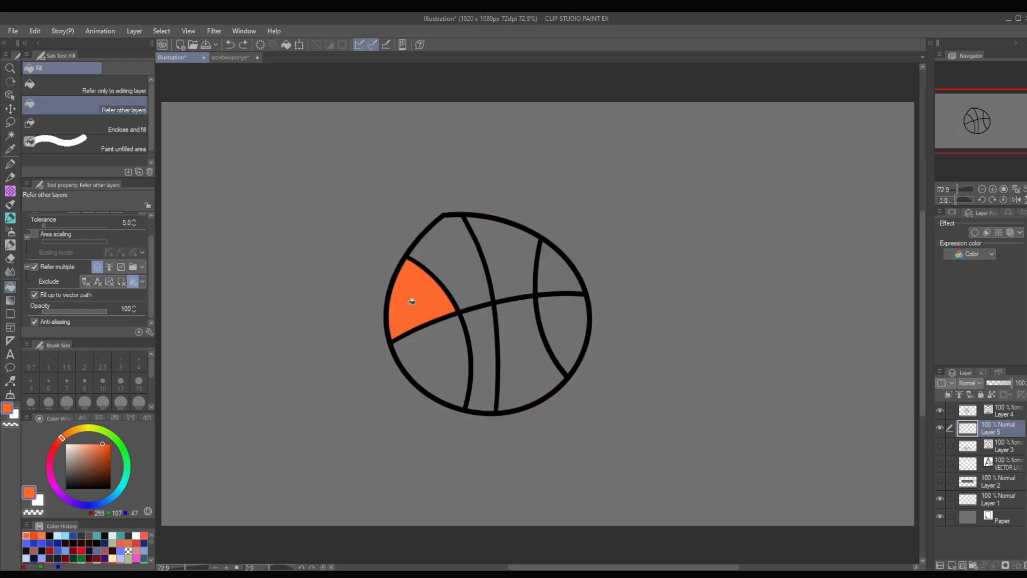
left_click(458, 356)
left_click(482, 337)
left_click(455, 251)
left_click(504, 241)
left_click(522, 353)
left_click(561, 332)
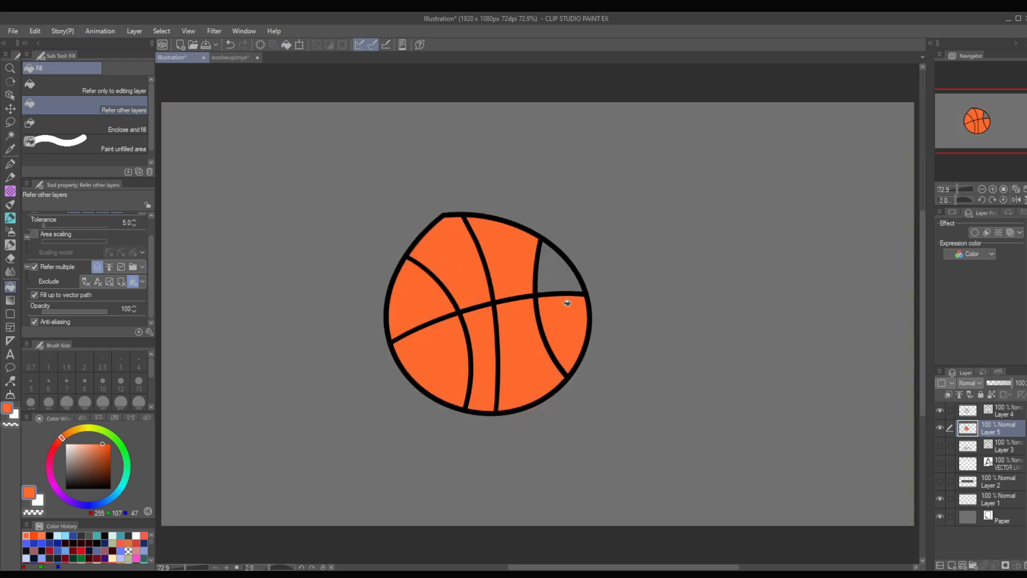
left_click(552, 276)
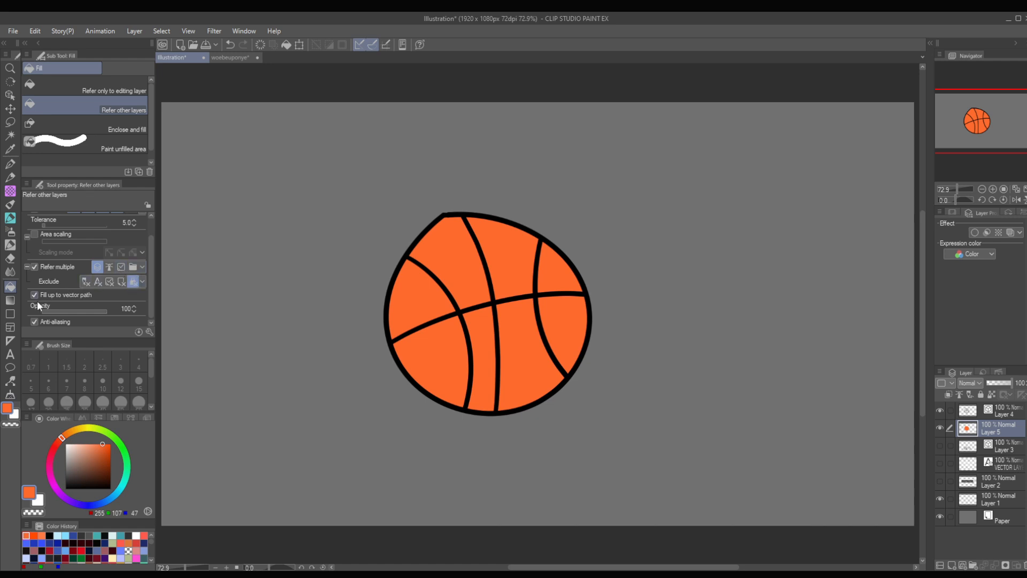
- Draw a thick orange freeform outline with inner loops on the raster Layer 5, using the G-pen at size 50
scroll(49, 258, "down", 1)
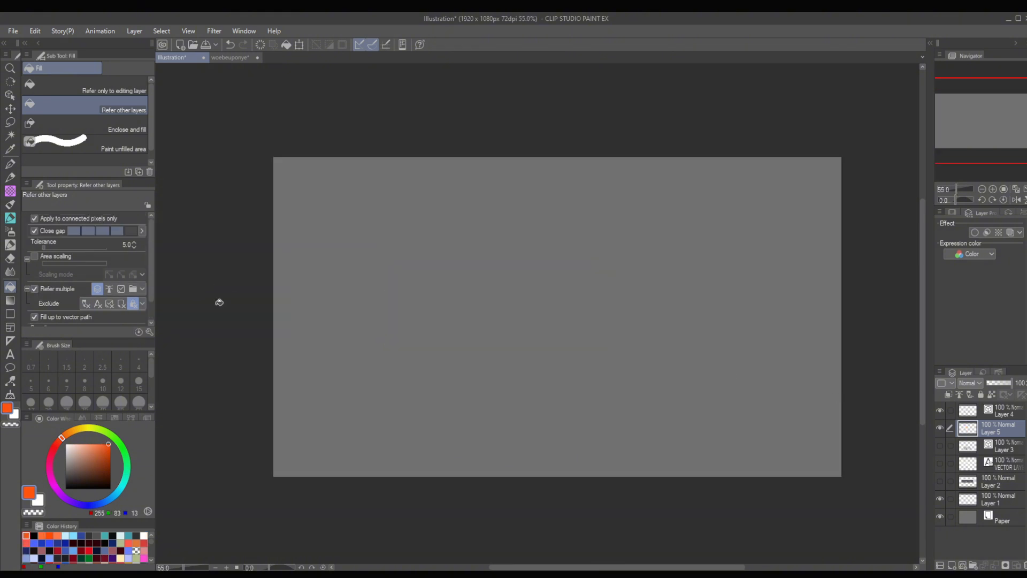
left_click(10, 163)
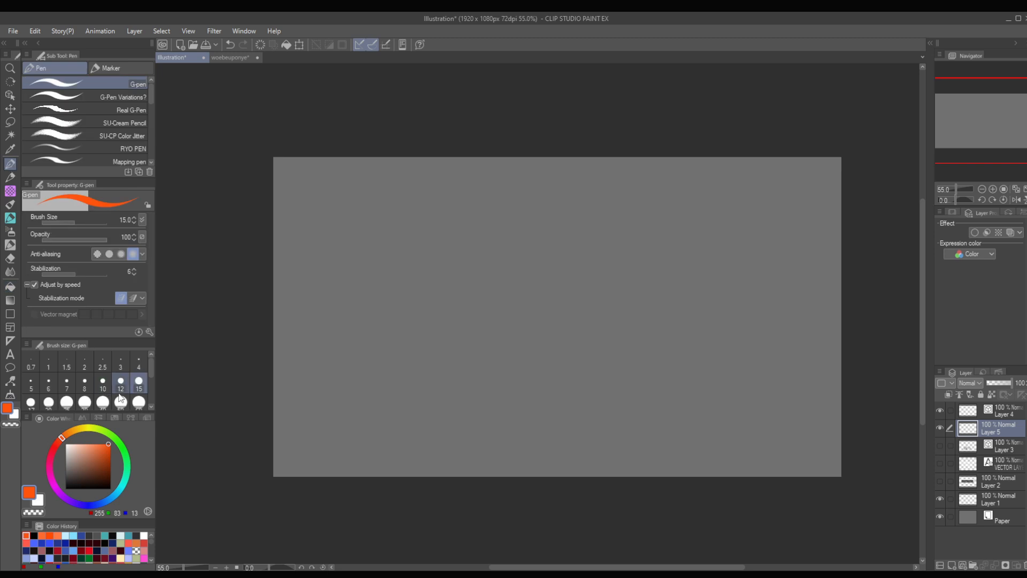
scroll(589, 275, "up", 1)
mouse_move(428, 258)
left_mouse_down()
mouse_move(451, 268)
mouse_move(488, 317)
mouse_move(627, 392)
mouse_move(719, 339)
mouse_move(711, 280)
mouse_move(604, 250)
mouse_move(501, 160)
mouse_move(456, 194)
mouse_move(390, 215)
left_mouse_up()
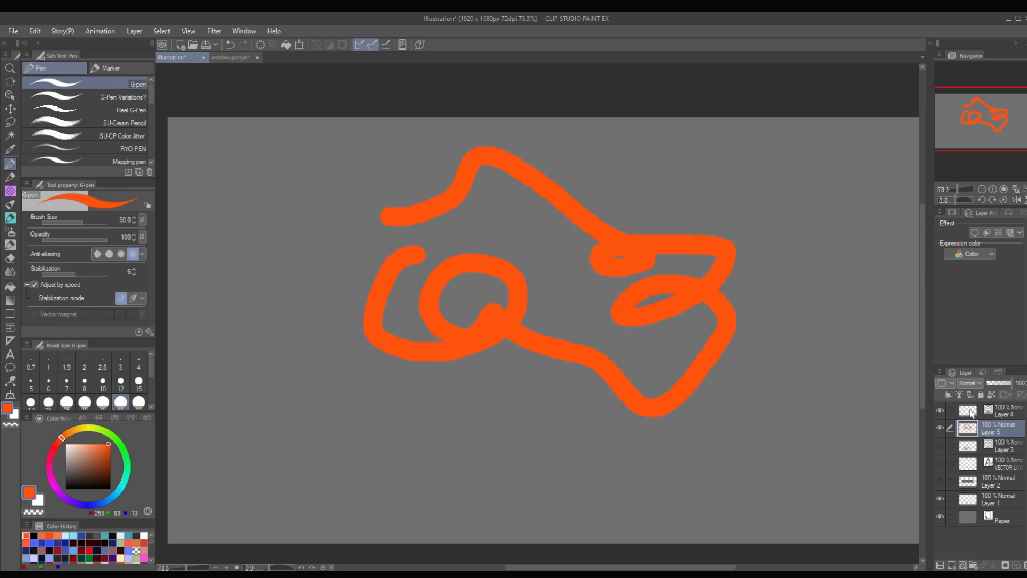
- Make vector Layer 4 active and set the G-pen to black at size 10
left_click(969, 410)
left_click(66, 488)
left_click(103, 385)
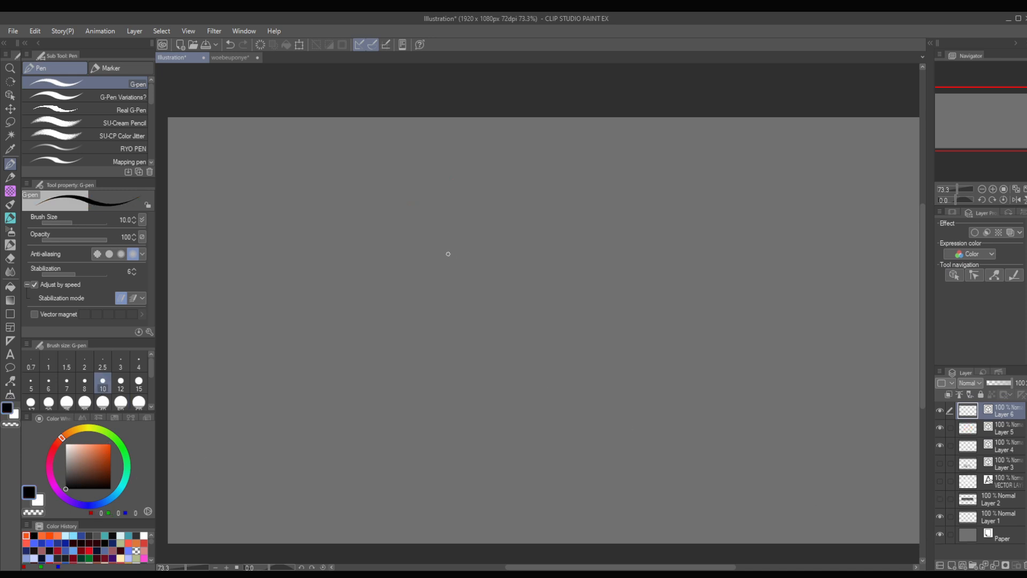
- Pick red (255, 0, 20) and draw four crossing curves on vector Layer 6 with the G-pen at size 10
left_click(52, 449)
left_click(111, 444)
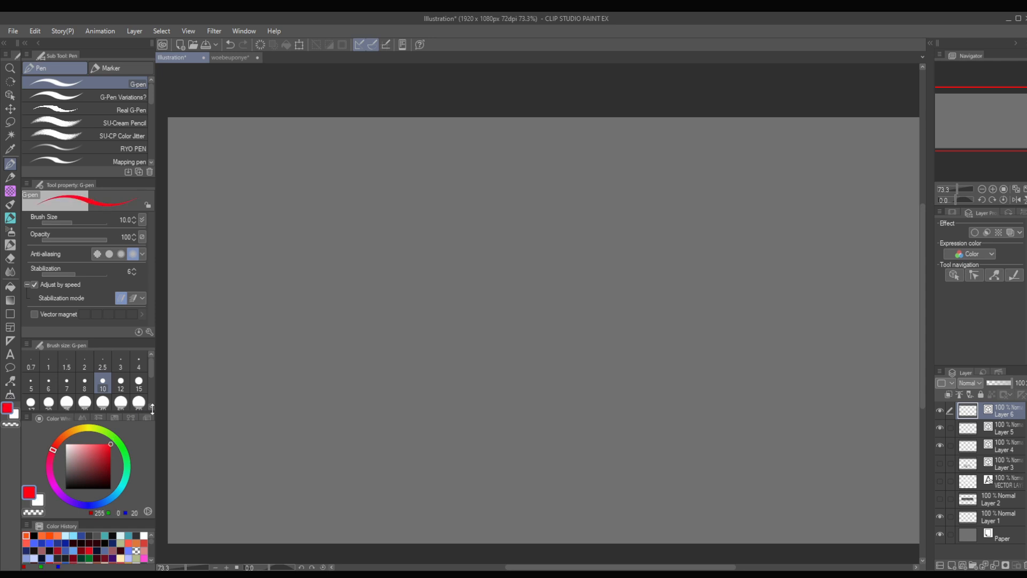
mouse_move(479, 193)
left_mouse_down()
mouse_move(508, 172)
mouse_move(345, 436)
left_mouse_up()
mouse_move(584, 173)
left_mouse_down()
mouse_move(530, 222)
mouse_move(448, 481)
left_mouse_up()
left_click_drag(405, 196, 620, 345)
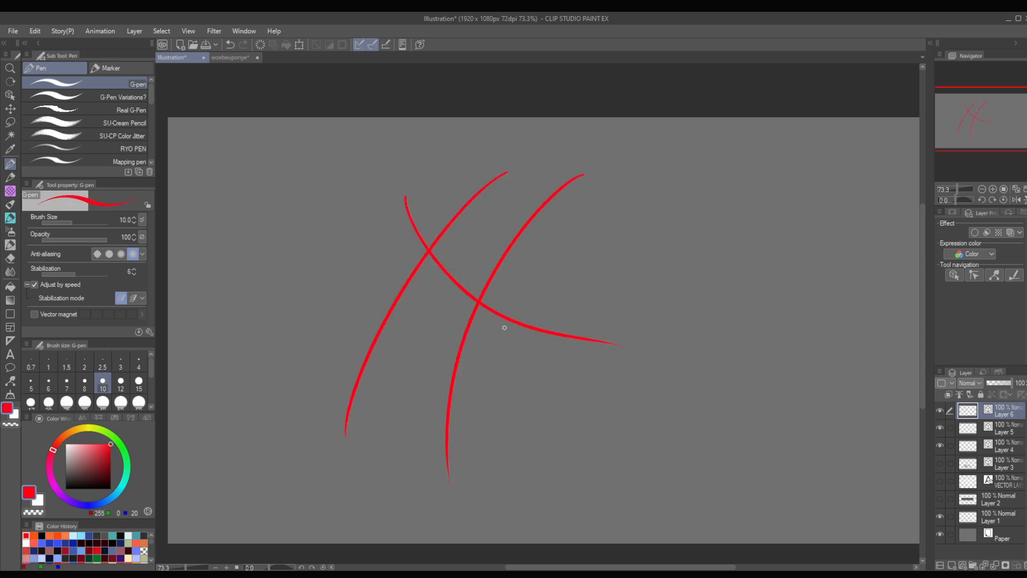
left_click_drag(324, 300, 610, 417)
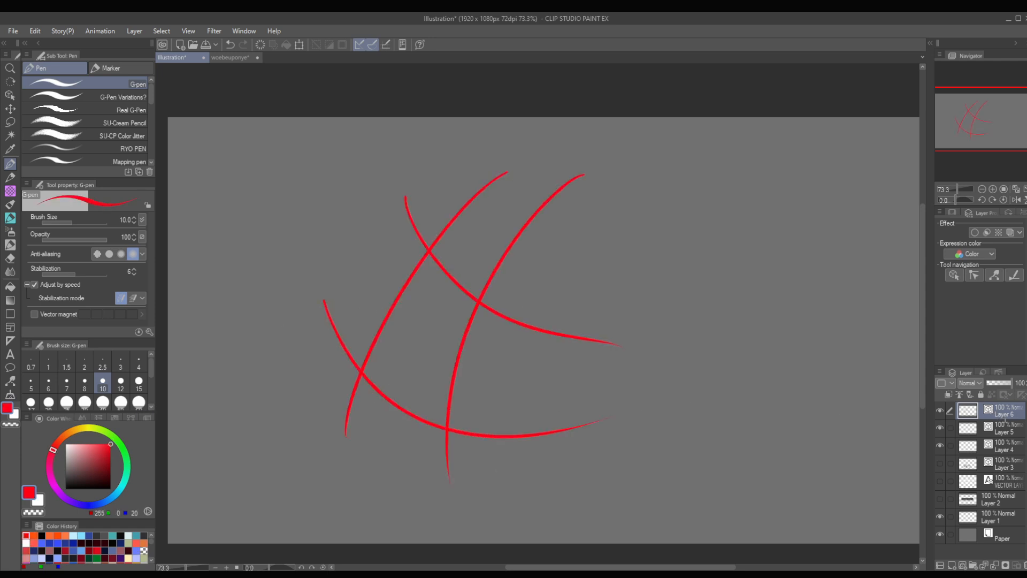
- Rename the top vector layer 1 and the layer beneath it 2, and move layer 2 above layer 1
type("1")
key("Return")
double_click(1008, 432)
type("2")
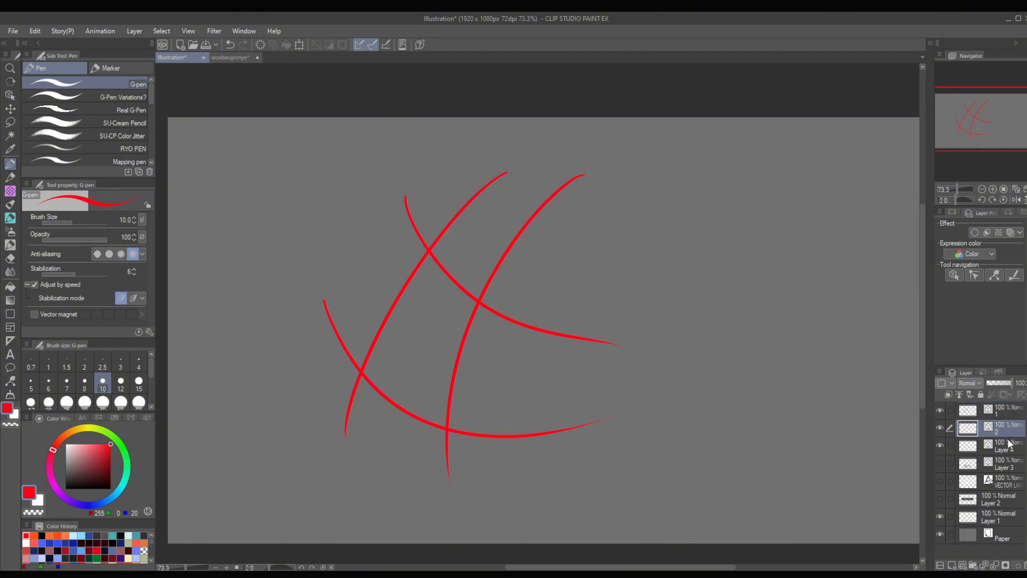
key("Return")
left_click_drag(998, 428, 998, 409)
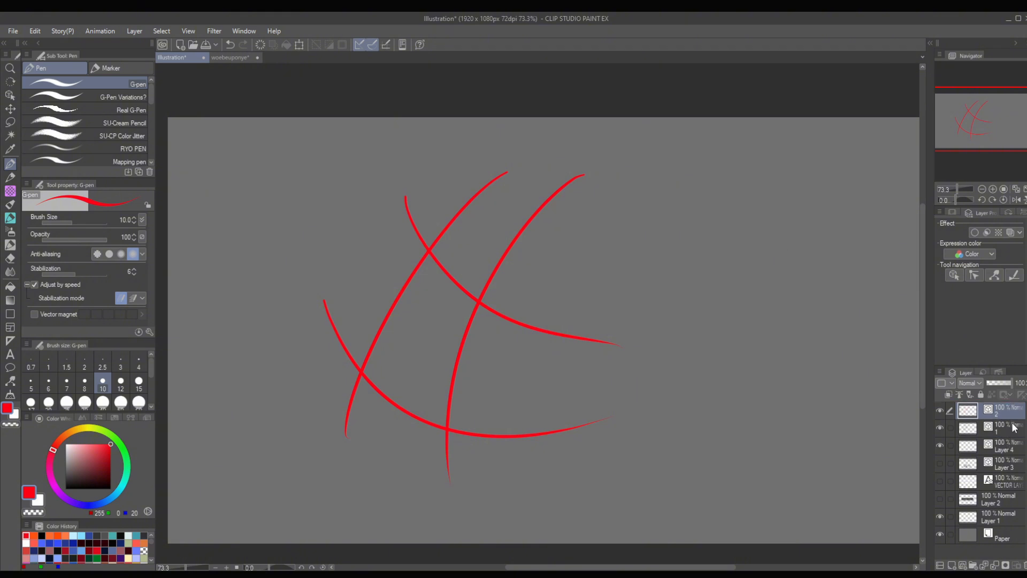
- Pick blue (8, 0, 255) and draw three curves across the red lines on layer 2 with the G-pen at size 10
left_click(86, 505)
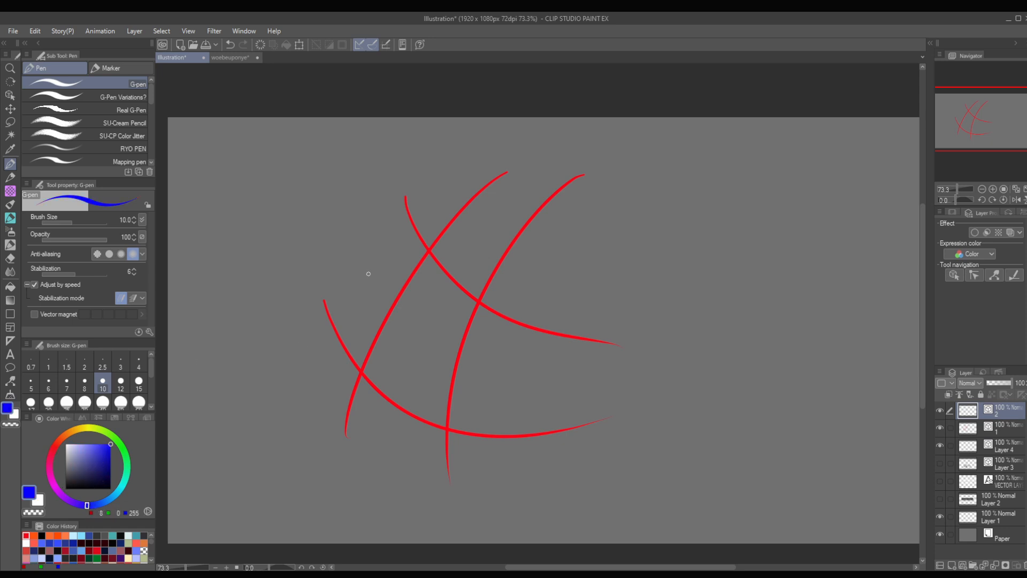
left_click_drag(341, 227, 604, 377)
mouse_move(435, 166)
left_mouse_down()
mouse_move(550, 275)
mouse_move(630, 294)
left_mouse_up()
left_click_drag(520, 188, 490, 221)
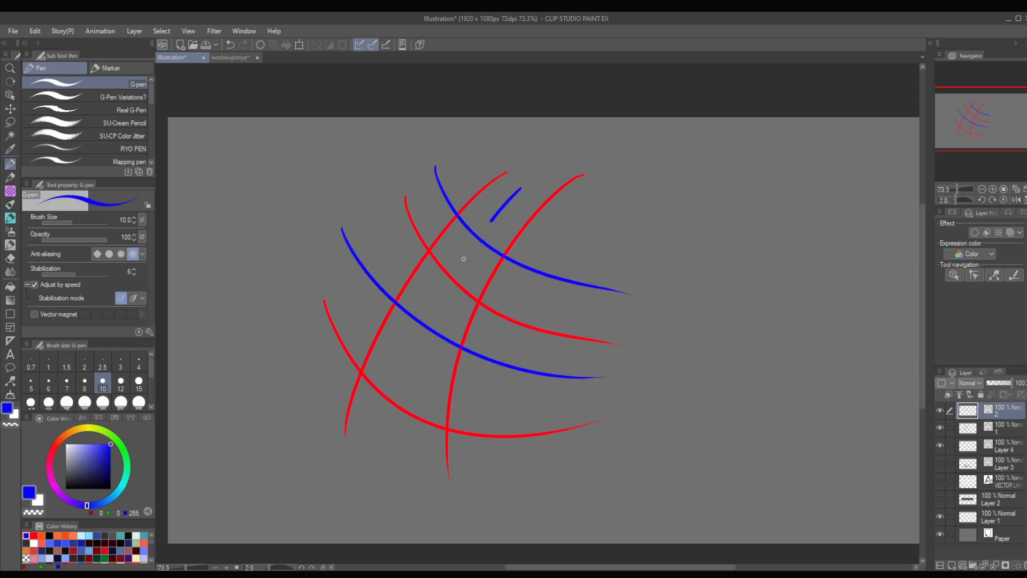
left_click_drag(463, 258, 408, 510)
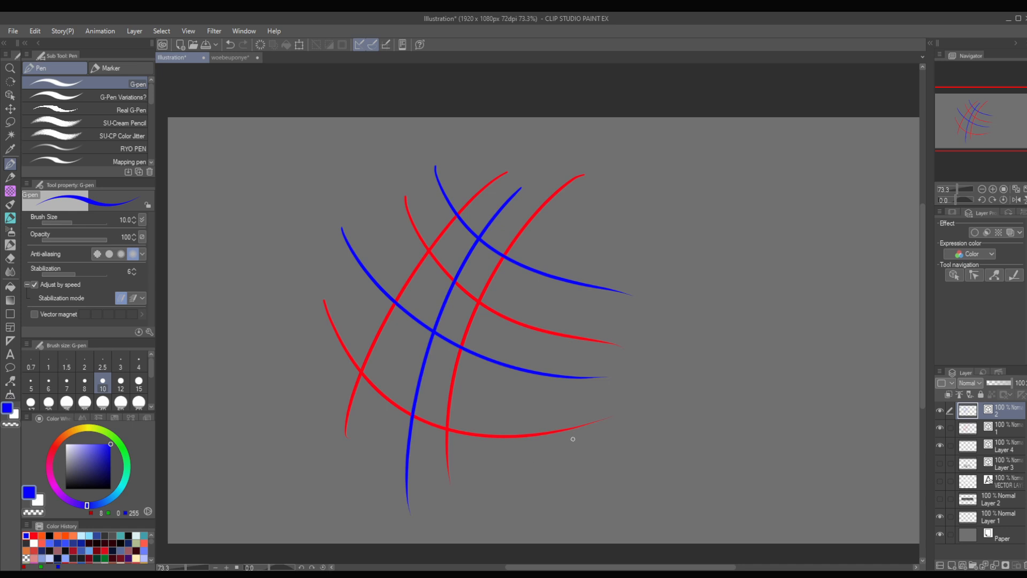
- Trim both ends of the two crosswise blue curves back to the red lines, using the Hard eraser with Vector eraser enabled
key("e")
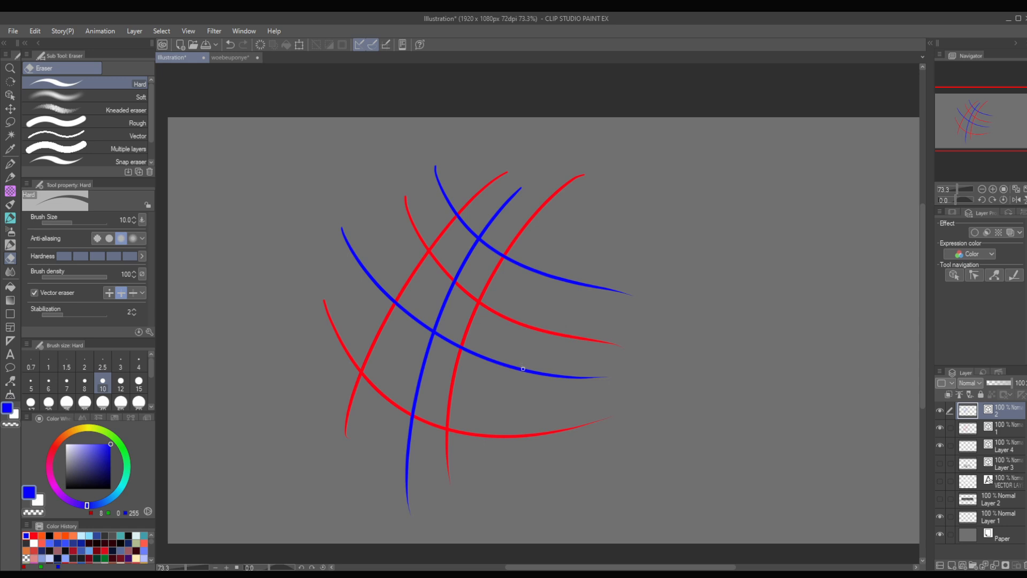
left_click_drag(525, 355, 520, 394)
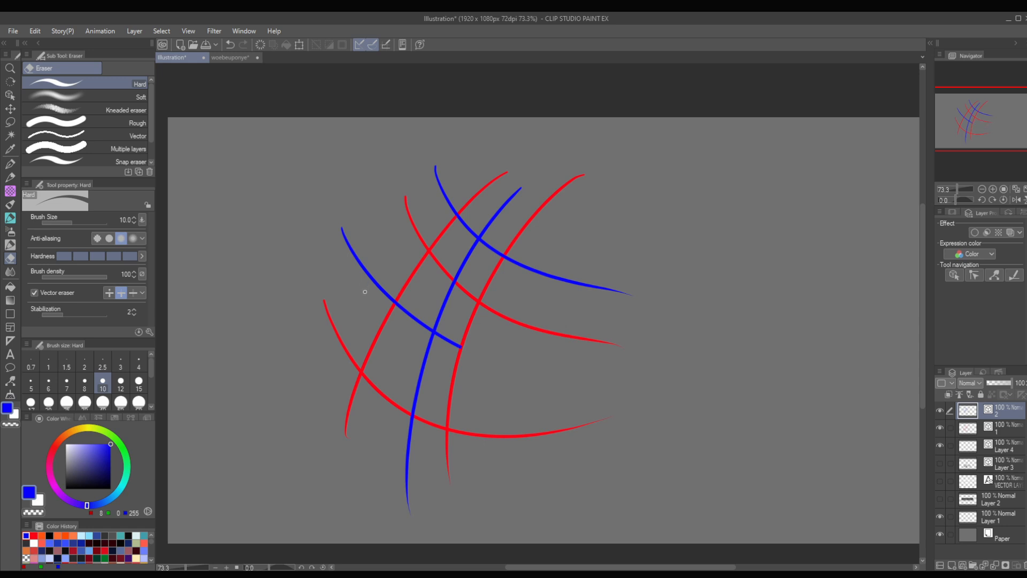
mouse_move(365, 291)
left_mouse_down()
mouse_move(389, 262)
mouse_move(421, 256)
left_mouse_up()
left_click_drag(434, 200, 452, 194)
left_click_drag(561, 262, 573, 300)
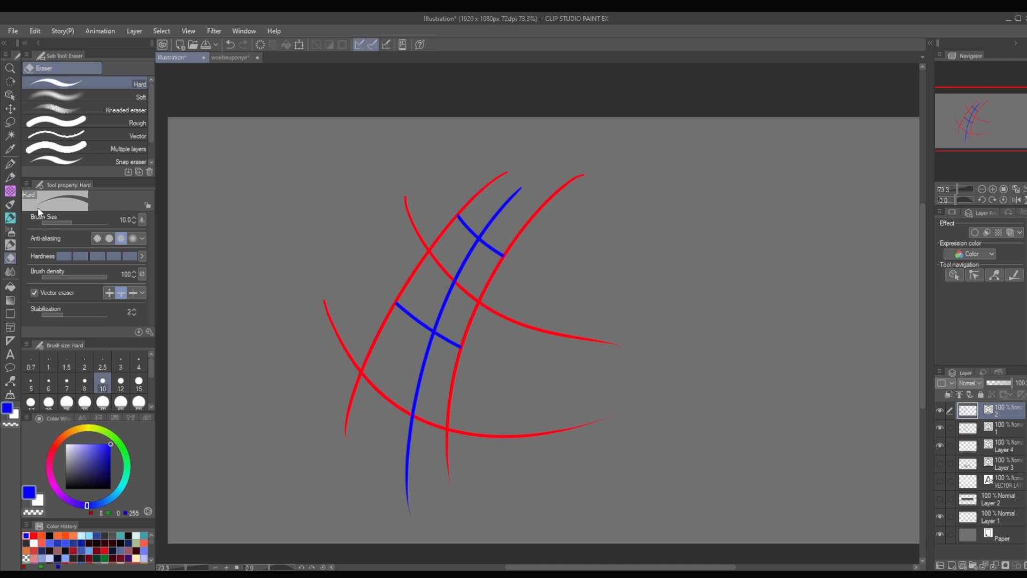
- Draw a red (255, 12, 0) panel frame with a simple desk and chair inside it on layer 1, beside the crossing curves
left_click(11, 165)
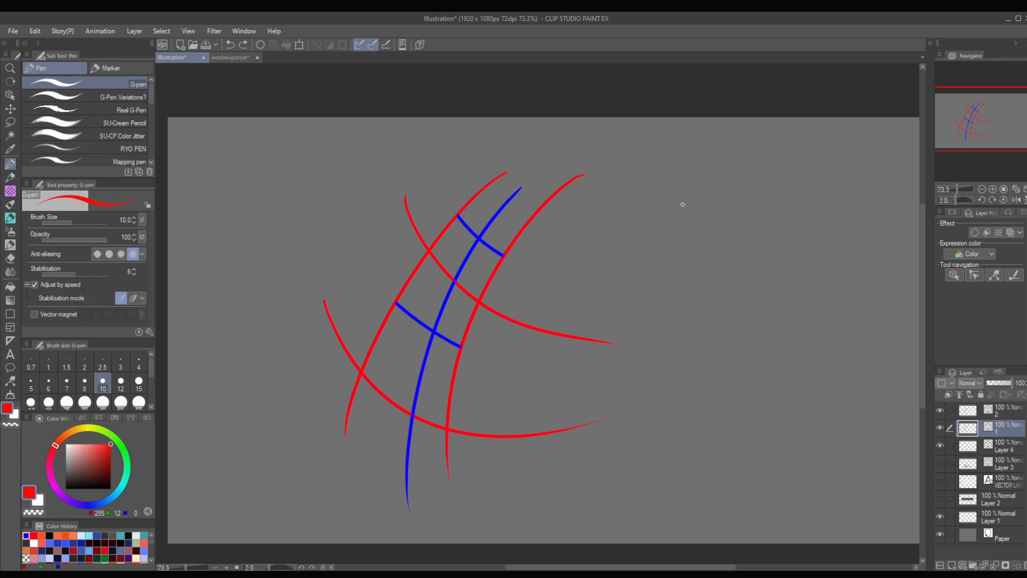
mouse_move(683, 204)
left_mouse_down()
mouse_move(829, 335)
mouse_move(662, 230)
left_mouse_up()
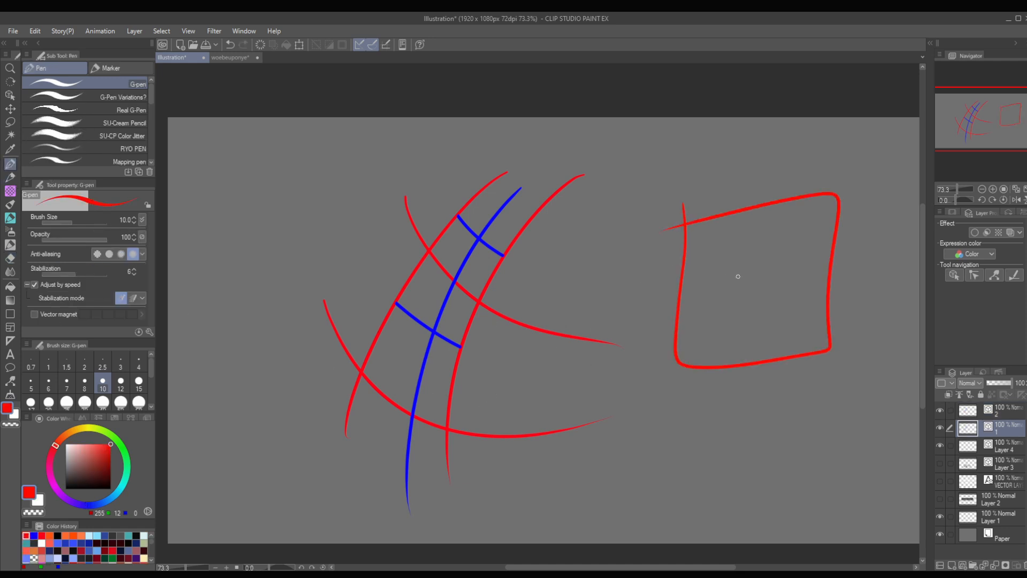
mouse_move(708, 265)
left_mouse_down()
mouse_move(739, 299)
mouse_move(738, 261)
mouse_move(720, 319)
mouse_move(725, 343)
mouse_move(759, 313)
mouse_move(803, 316)
mouse_move(783, 279)
mouse_move(808, 278)
mouse_move(806, 340)
mouse_move(795, 323)
mouse_move(795, 345)
left_mouse_up()
key("ctrl+z")
- Draw a round-headed seated stick figure in blue (36, 0, 255) over the desk and chair on layer 2
left_click(1004, 413)
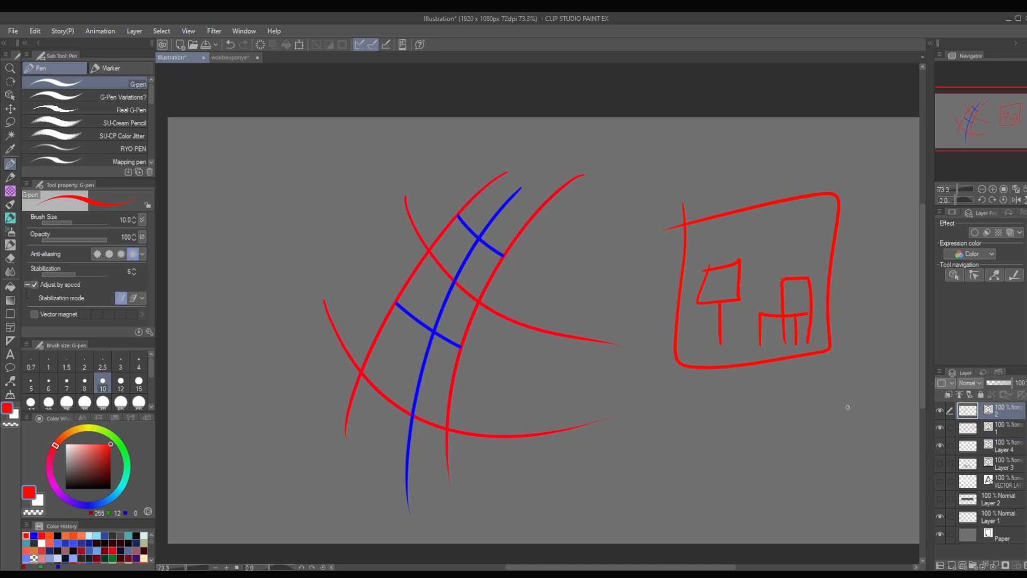
left_click(82, 504)
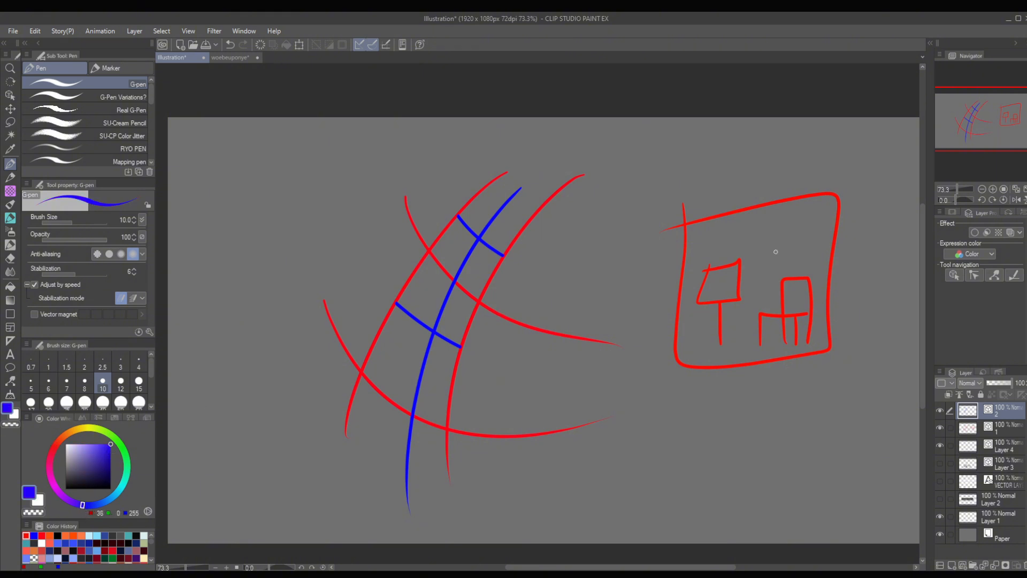
mouse_move(776, 251)
left_mouse_down()
mouse_move(802, 256)
mouse_move(737, 330)
mouse_move(767, 340)
mouse_move(778, 298)
left_mouse_up()
mouse_move(737, 330)
left_mouse_down()
mouse_move(712, 340)
mouse_move(706, 330)
left_mouse_up()
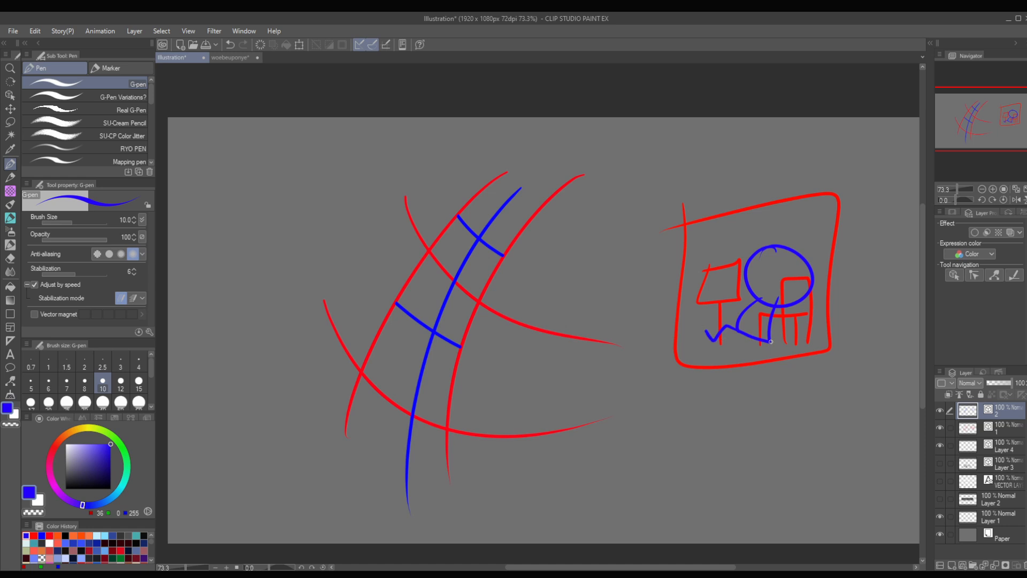
mouse_move(768, 341)
left_mouse_down()
mouse_move(786, 336)
mouse_move(781, 353)
mouse_move(790, 350)
left_mouse_up()
mouse_move(757, 306)
left_mouse_down()
mouse_move(711, 275)
mouse_move(813, 308)
left_mouse_up()
- Trim the figure's blue arm where it overlaps the desk with the vector eraser
key("e")
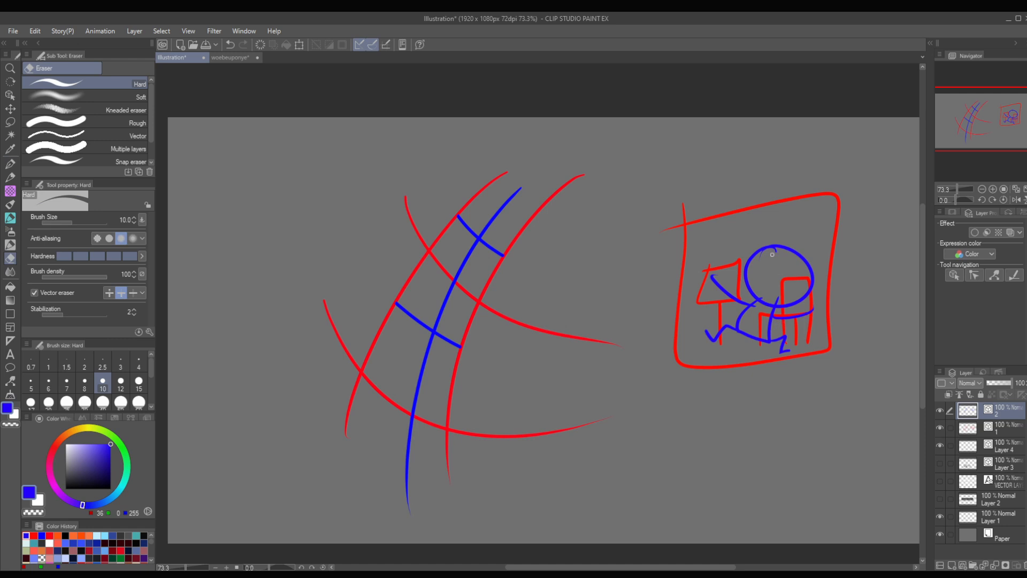
left_click_drag(724, 290, 751, 316)
left_click(939, 515)
scroll(745, 225, "up", 5)
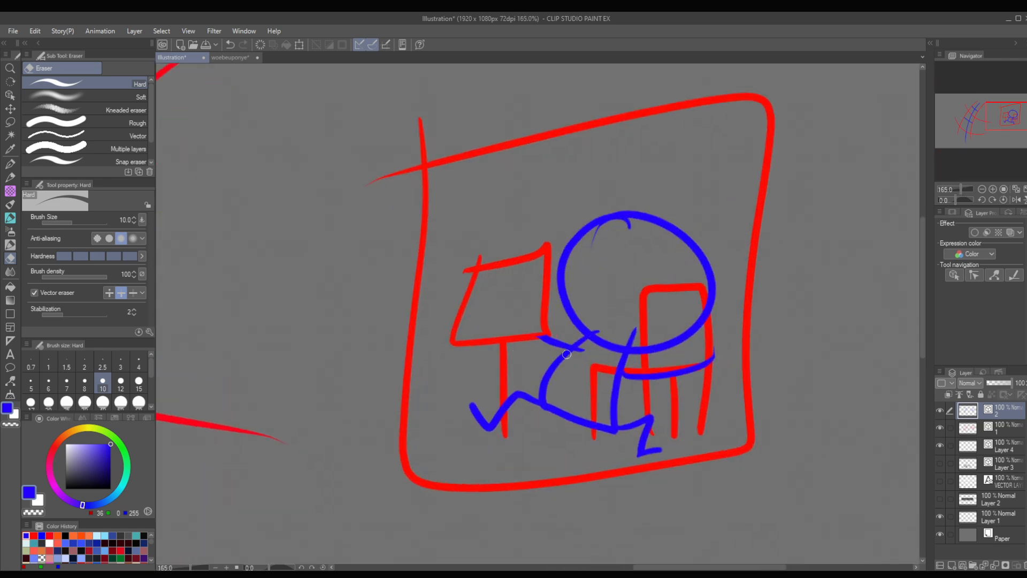
- Duplicate vector layer 1 and hide the original
left_click(999, 432)
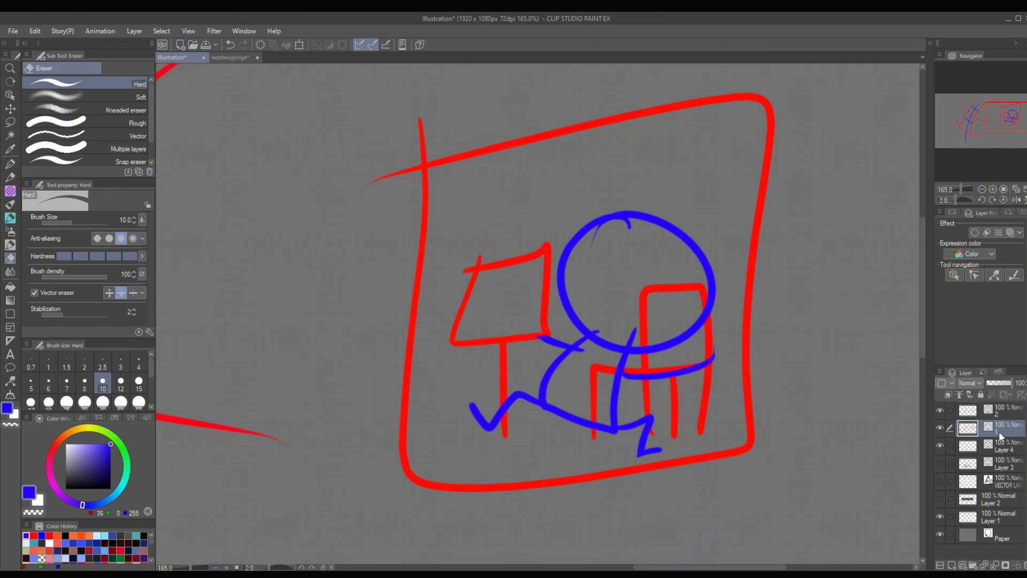
key("ctrl+v")
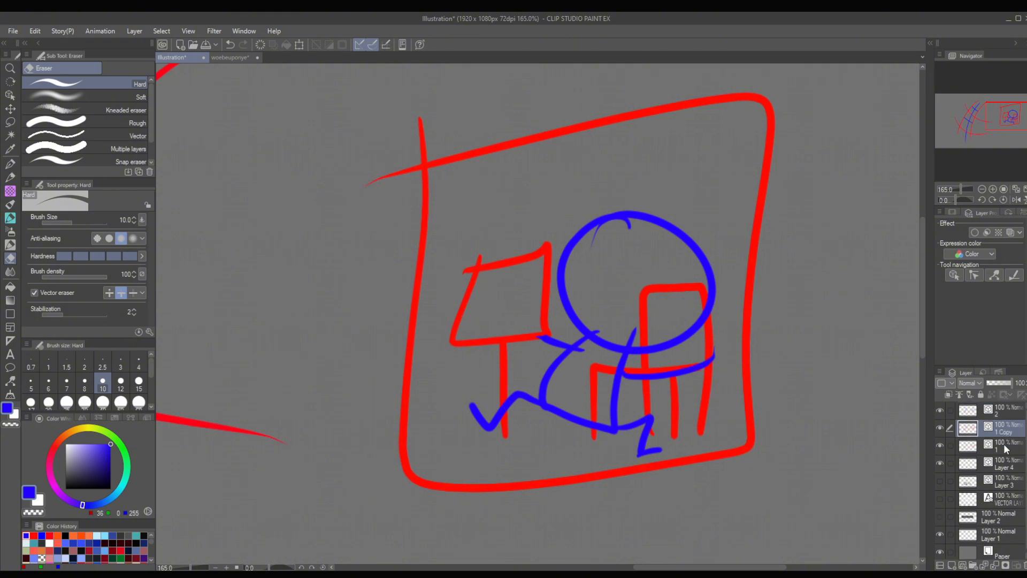
left_click(1003, 444)
left_click(939, 445)
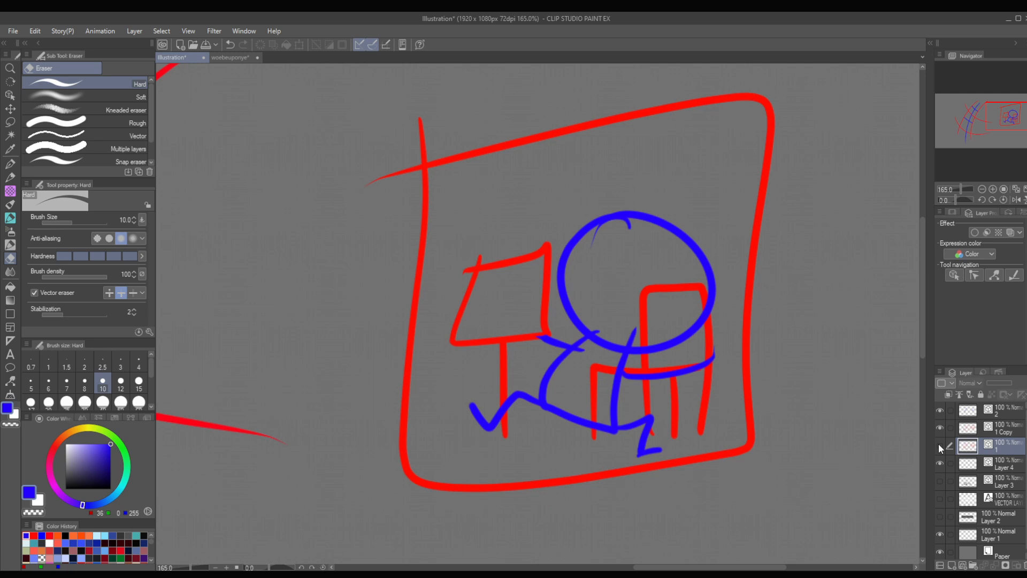
- Rasterize the layer 1 Copy and lower its opacity to 23%
left_click(1002, 433)
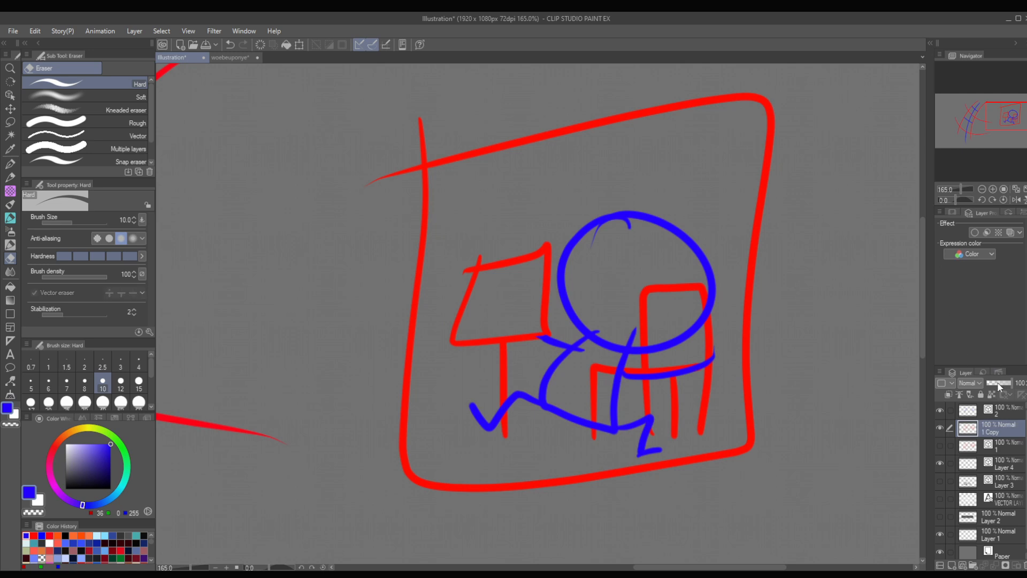
left_click(996, 383)
left_click_drag(996, 381, 994, 382)
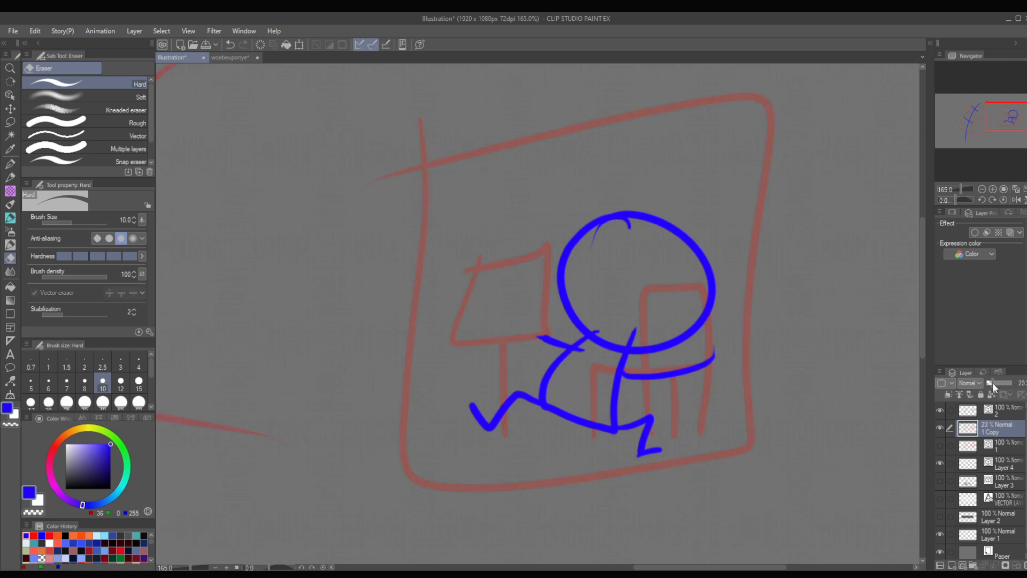
- Erase the figure's torso line running from the head down to the leg on layer 2 with the vector eraser
left_click(1004, 412)
scroll(607, 418, "up", 3)
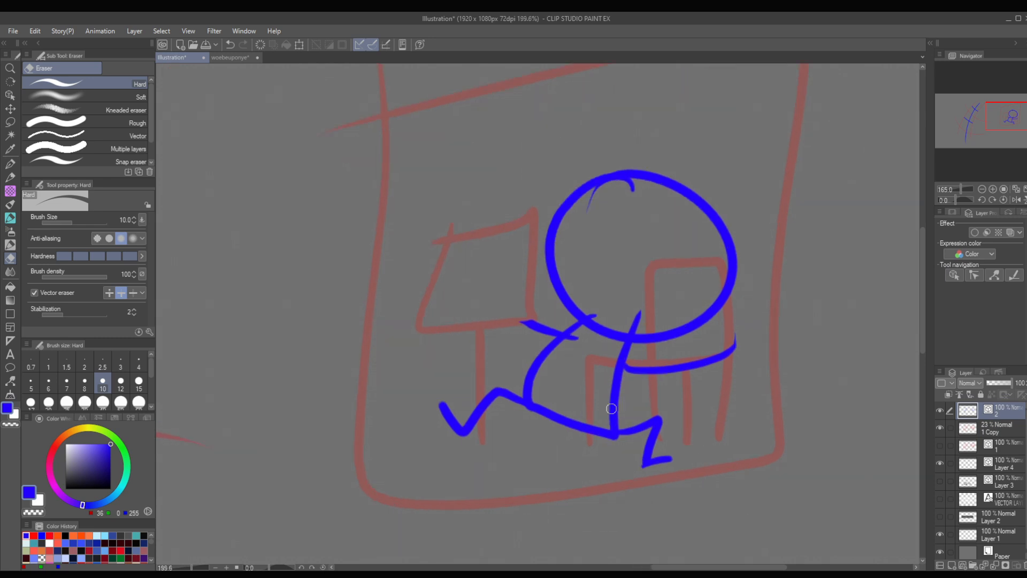
left_click(620, 402)
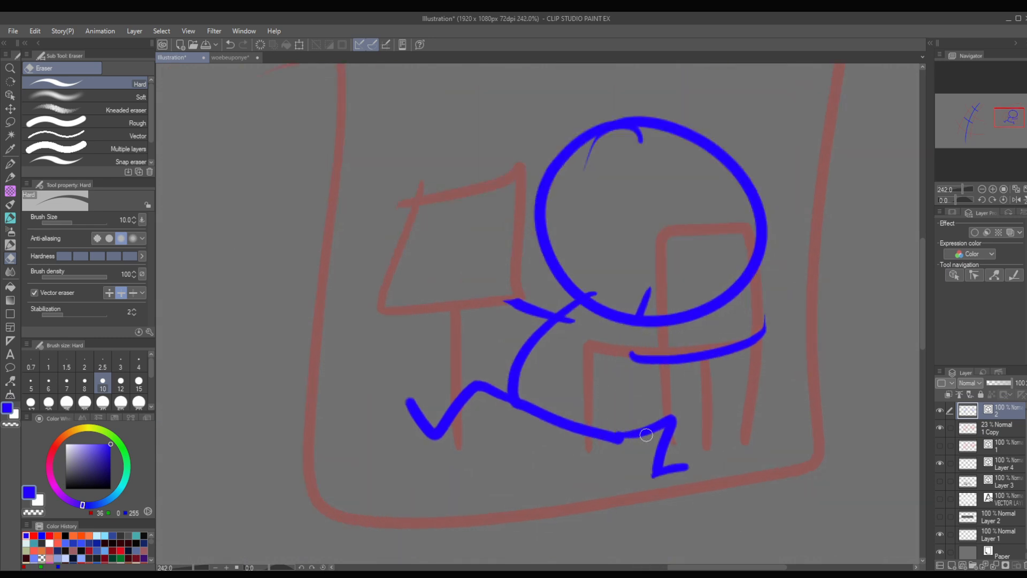
scroll(705, 334, "down", 9)
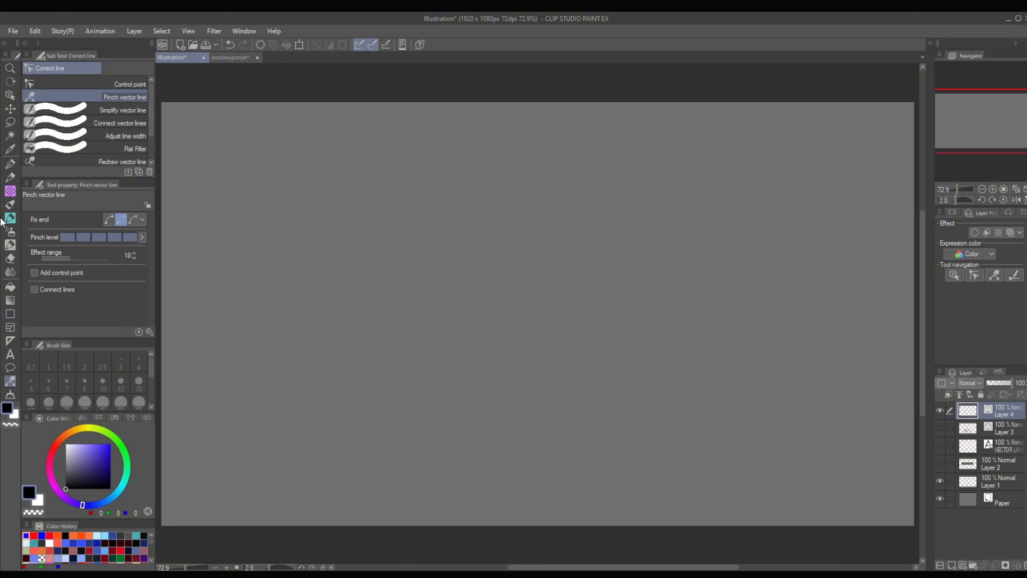
- Draw two large black S-curves side by side on vector Layer 4 with the G-pen at size 10
left_click(10, 165)
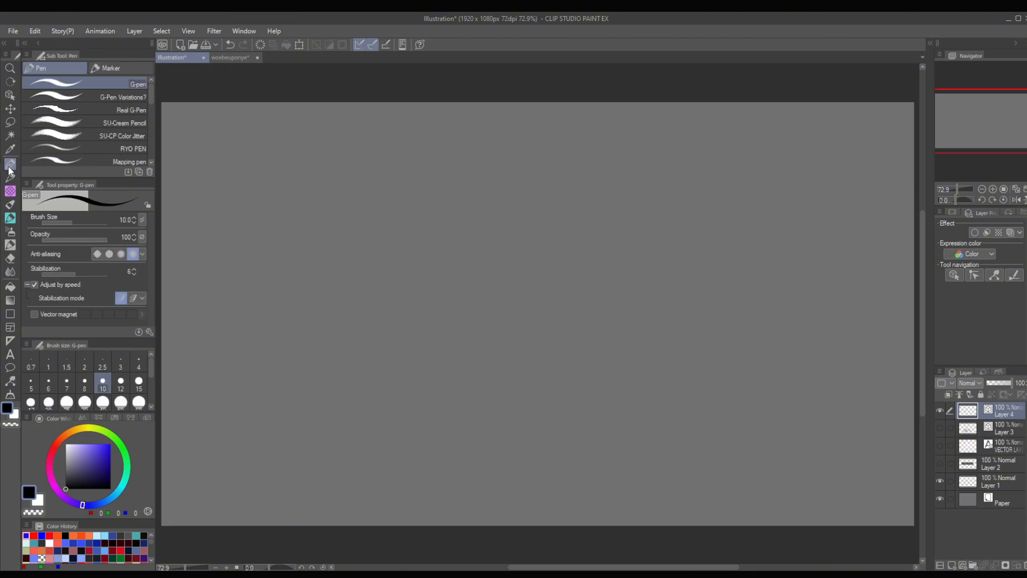
mouse_move(432, 162)
left_mouse_down()
mouse_move(463, 271)
mouse_move(275, 329)
left_mouse_up()
mouse_move(675, 153)
left_mouse_down()
mouse_move(769, 353)
mouse_move(527, 348)
left_mouse_up()
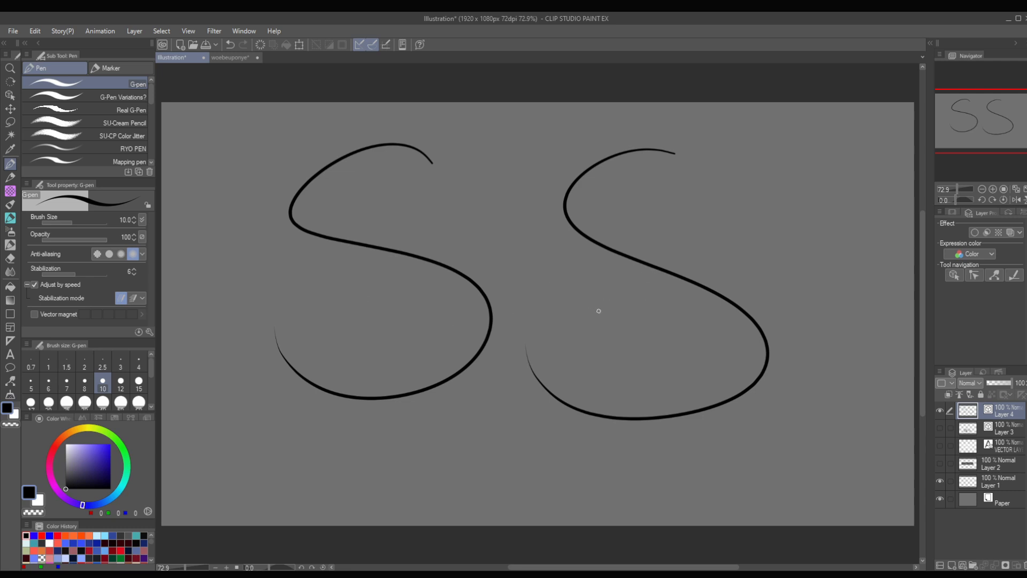
- Select each S-curve in turn with the Object tool to examine its control points, and deselect
key("o")
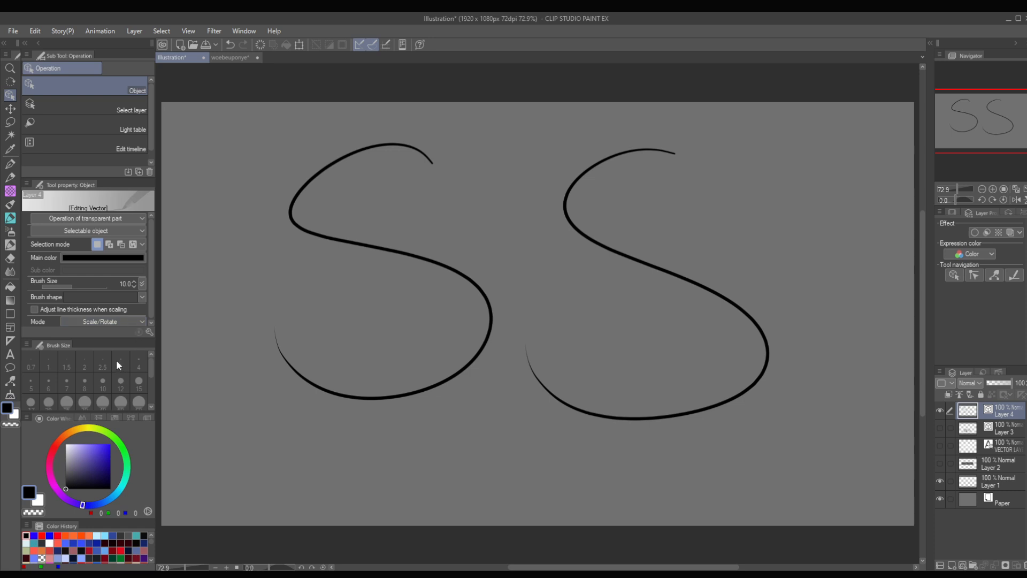
left_click(403, 255)
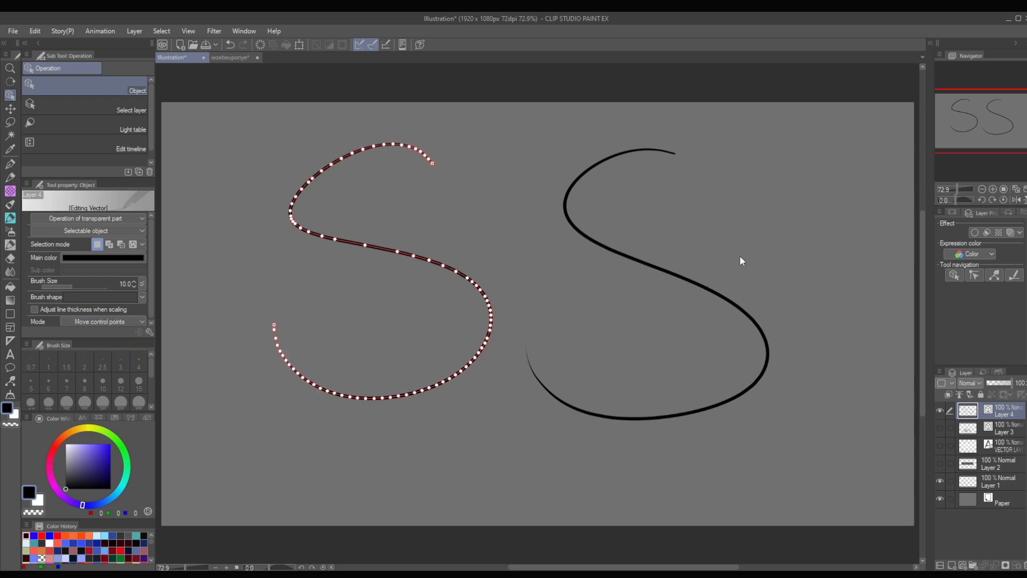
left_click(721, 297)
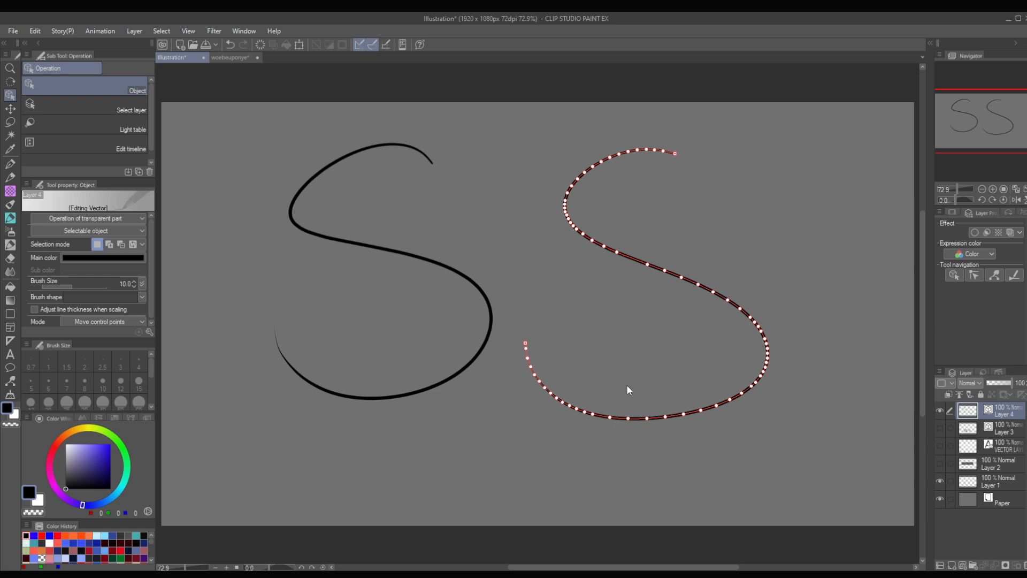
left_click(450, 292)
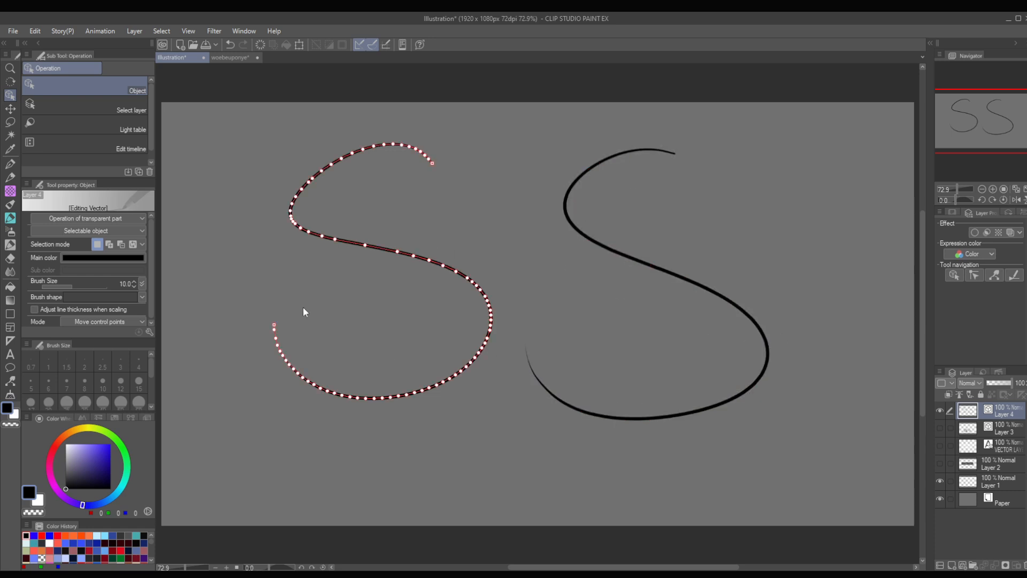
left_click(223, 216)
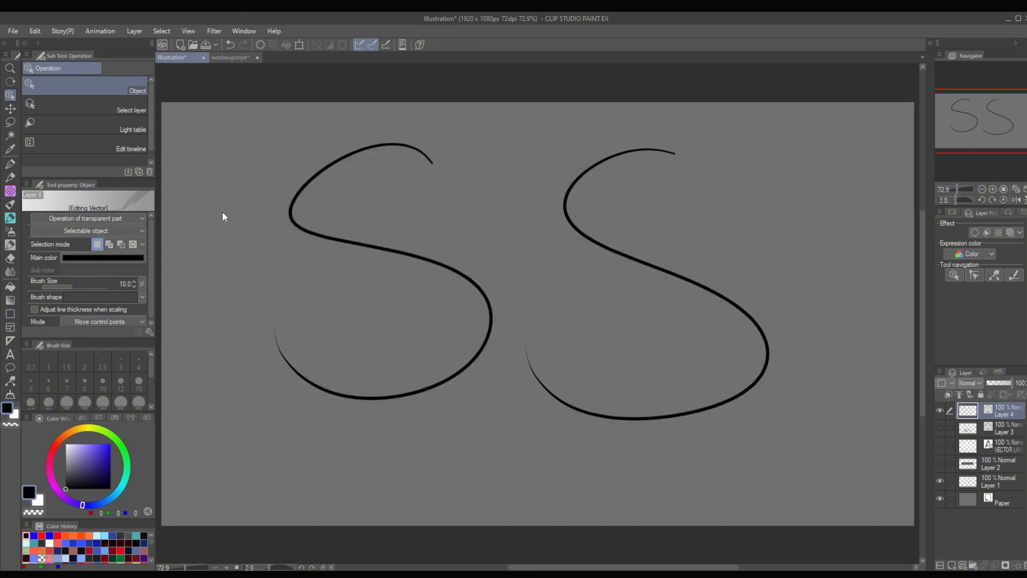
- Simplify the left S-curve along its whole length with the Simplify vector line tool
left_click(11, 381)
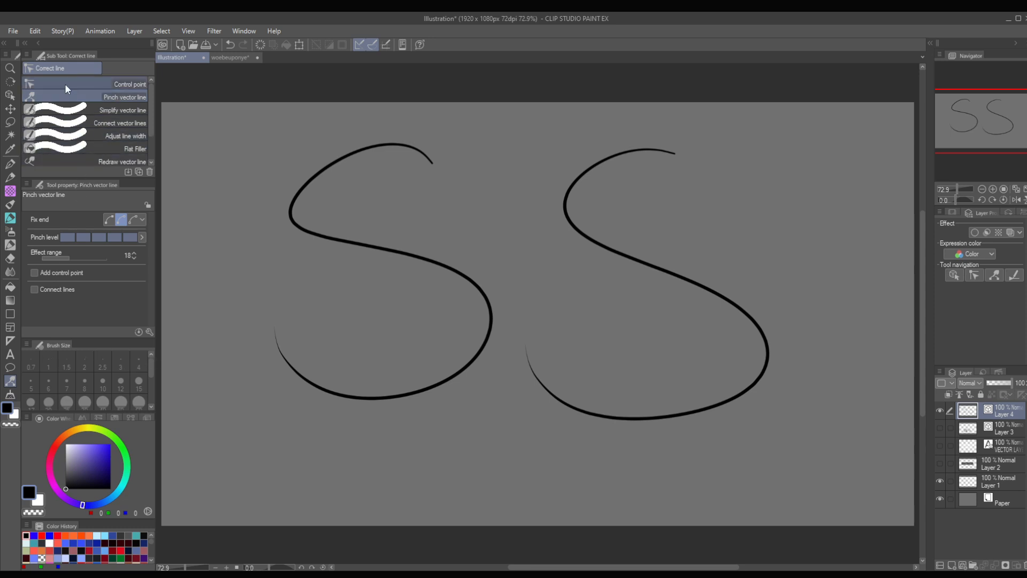
left_click(116, 110)
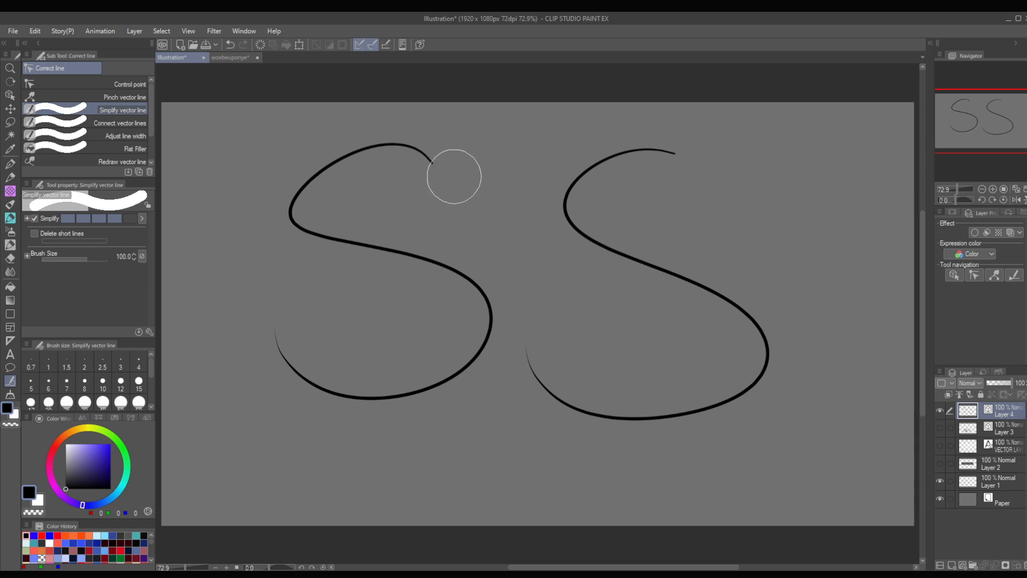
mouse_move(454, 177)
left_mouse_down()
mouse_move(437, 157)
mouse_move(337, 152)
mouse_move(320, 228)
mouse_move(443, 245)
mouse_move(495, 317)
mouse_move(450, 385)
mouse_move(298, 384)
mouse_move(279, 293)
left_mouse_up()
- Compare the control points of the simplified left S-curve with those of the right one using the Object tool
key("o")
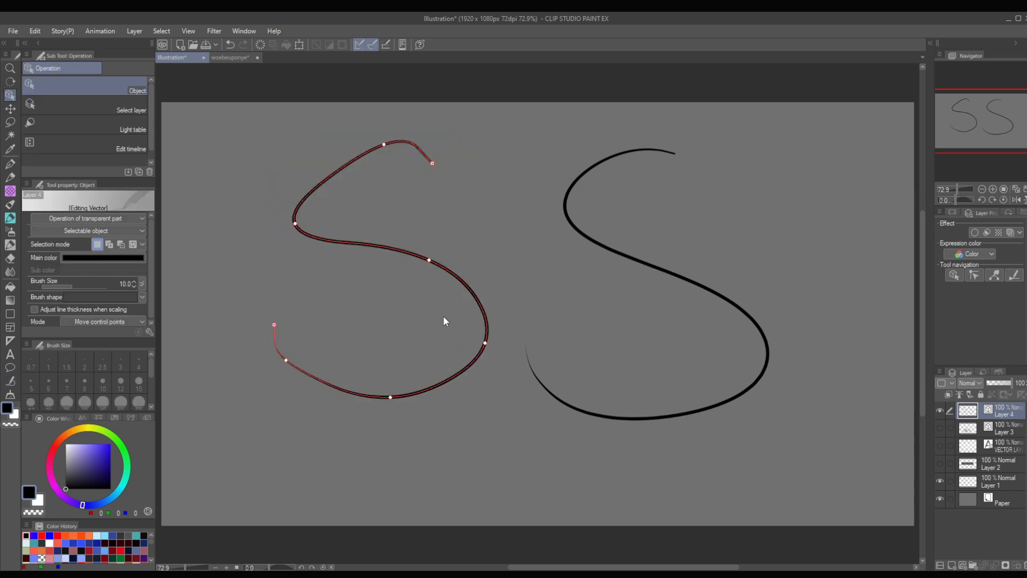
left_click(579, 285)
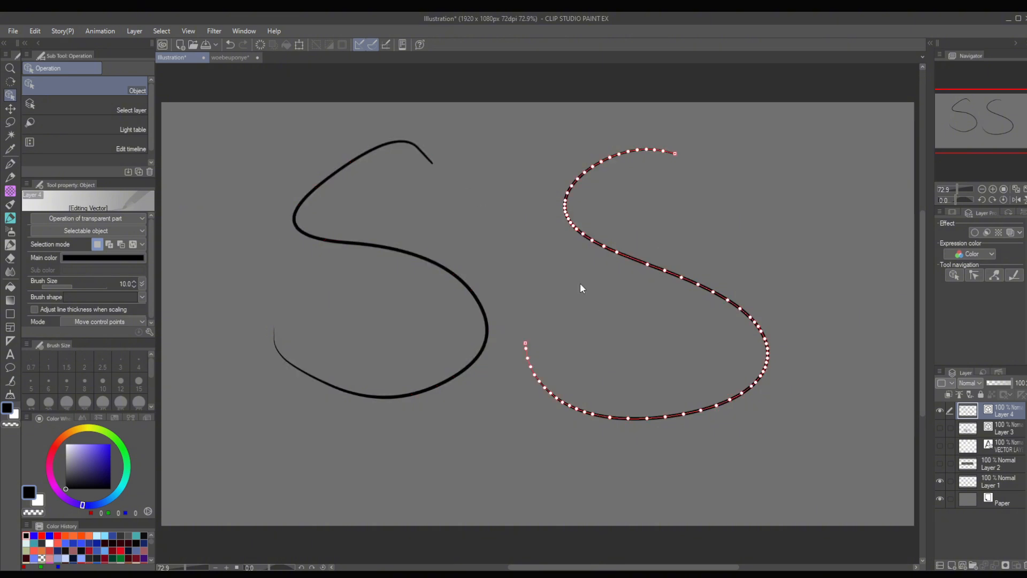
left_click(404, 325)
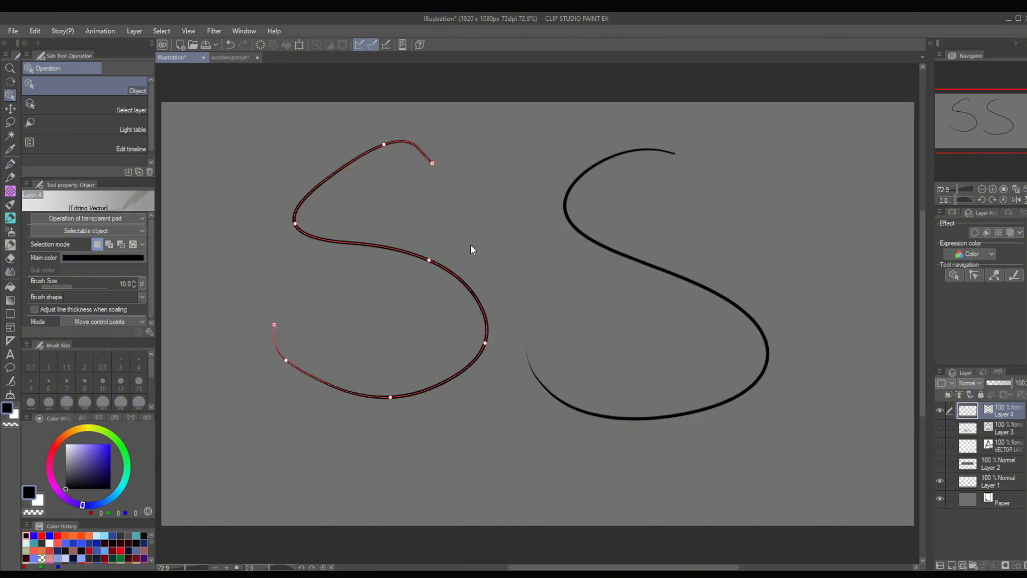
- Select the simplified left S-curve with the Object tool to recheck its control points
key("y")
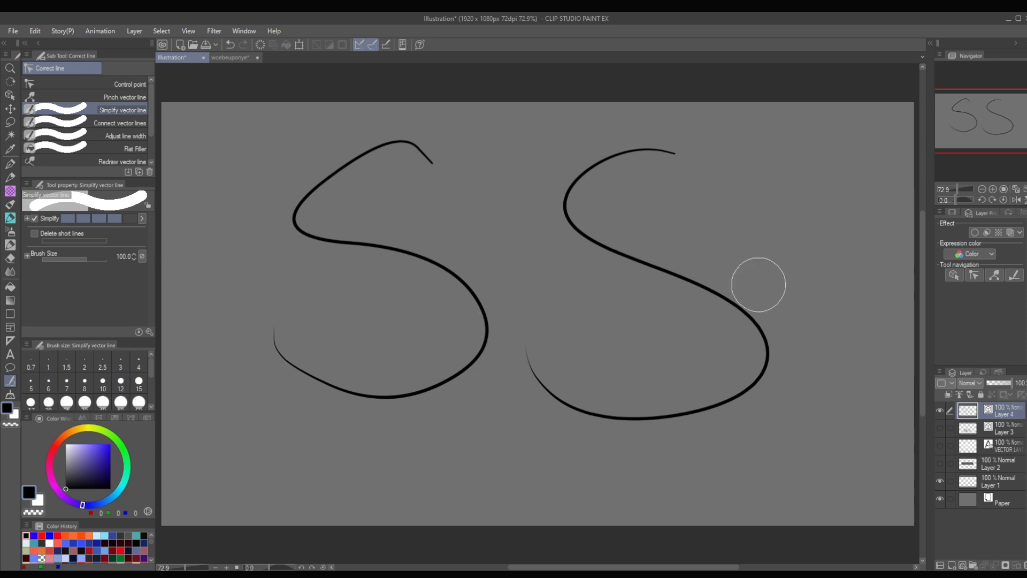
key("o")
left_click(388, 231)
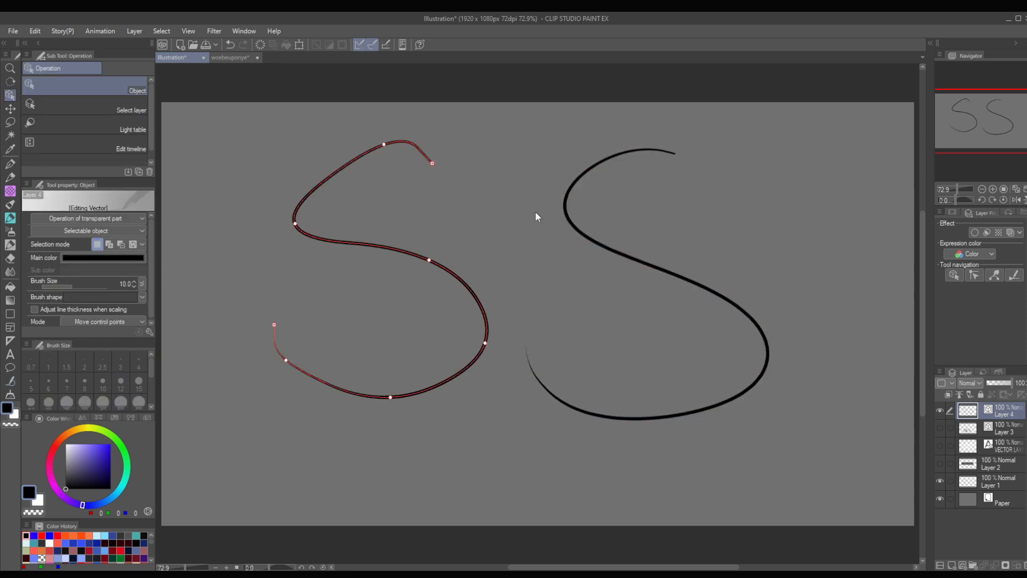
- Reshape both S-curves with the Pinch vector line tool, using its first Fix end option
key("y")
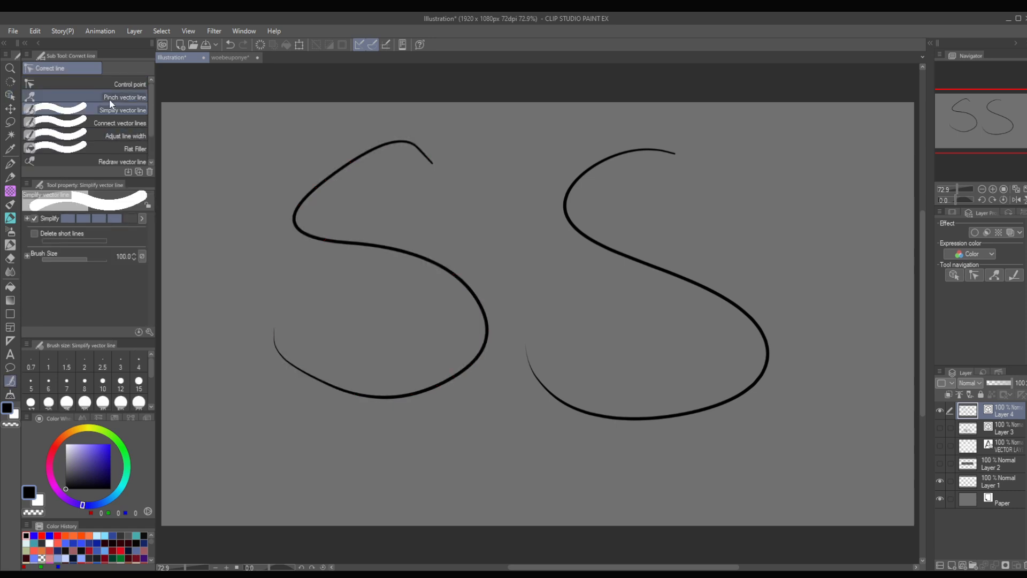
left_click(111, 98)
left_click(109, 220)
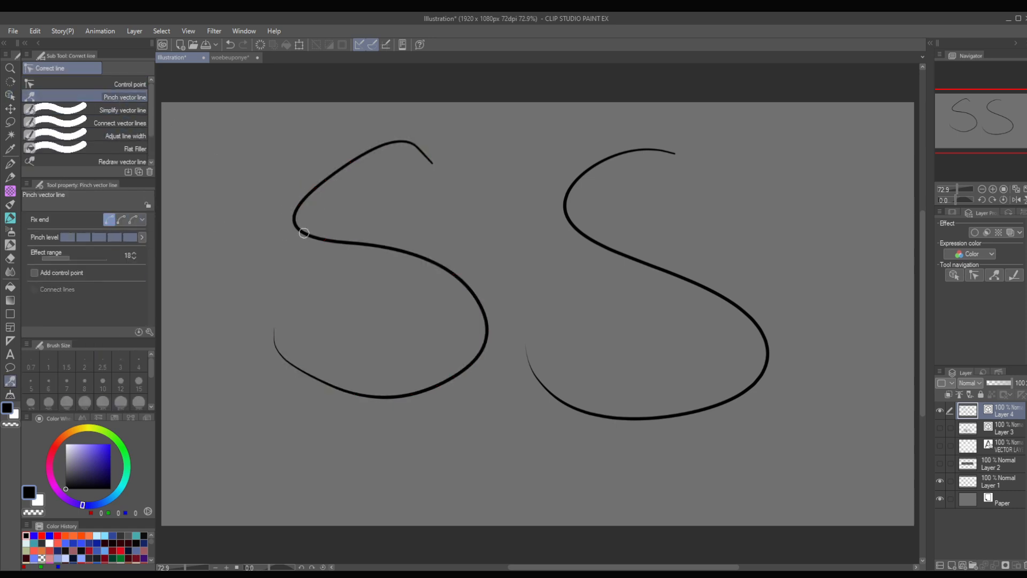
left_click_drag(303, 200, 335, 208)
mouse_move(590, 227)
left_mouse_down()
mouse_move(572, 222)
mouse_move(540, 321)
mouse_move(553, 163)
mouse_move(649, 270)
mouse_move(516, 275)
mouse_move(557, 183)
mouse_move(623, 241)
mouse_move(523, 229)
mouse_move(629, 236)
mouse_move(554, 271)
mouse_move(559, 231)
mouse_move(592, 238)
mouse_move(577, 350)
mouse_move(575, 161)
mouse_move(562, 230)
mouse_move(582, 175)
mouse_move(588, 228)
mouse_move(640, 300)
mouse_move(633, 243)
mouse_move(579, 210)
mouse_move(588, 202)
mouse_move(669, 401)
left_mouse_up()
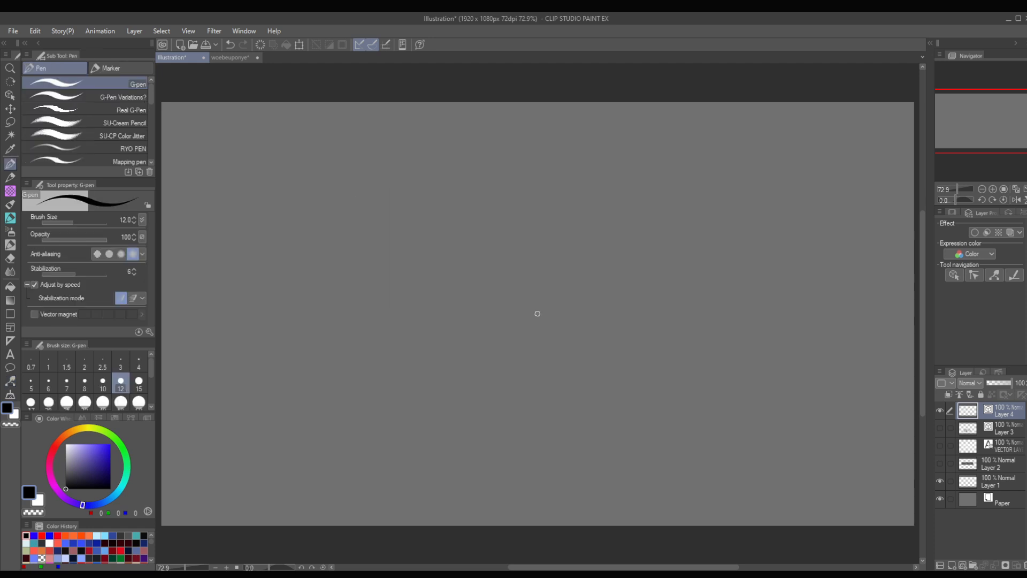
mouse_move(384, 151)
left_mouse_down()
mouse_move(310, 270)
mouse_move(400, 361)
left_mouse_up()
left_click_drag(762, 176, 544, 225)
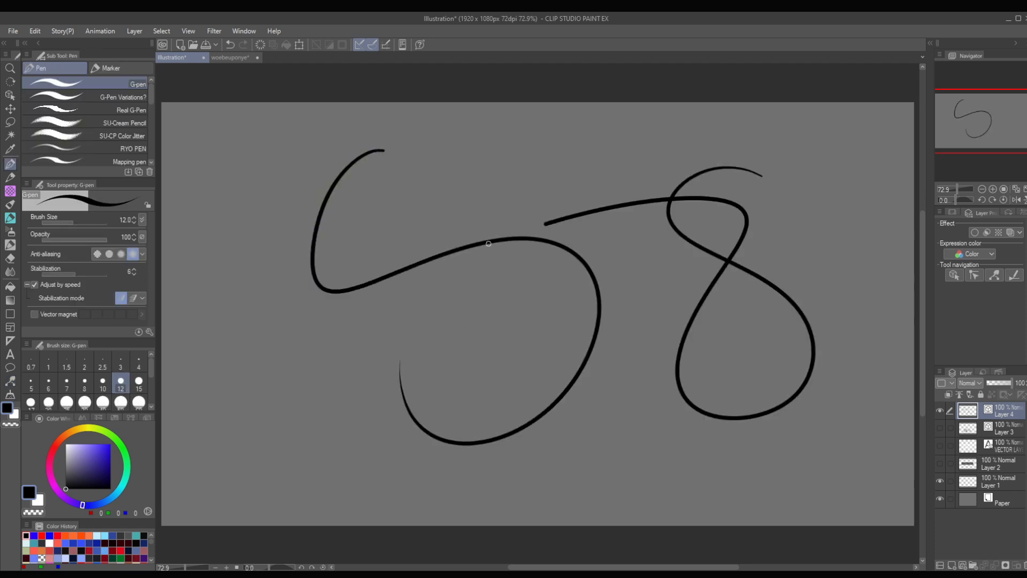
mouse_move(489, 244)
left_mouse_down()
mouse_move(804, 367)
mouse_move(454, 154)
mouse_move(251, 410)
left_mouse_up()
key("ctrl+z")
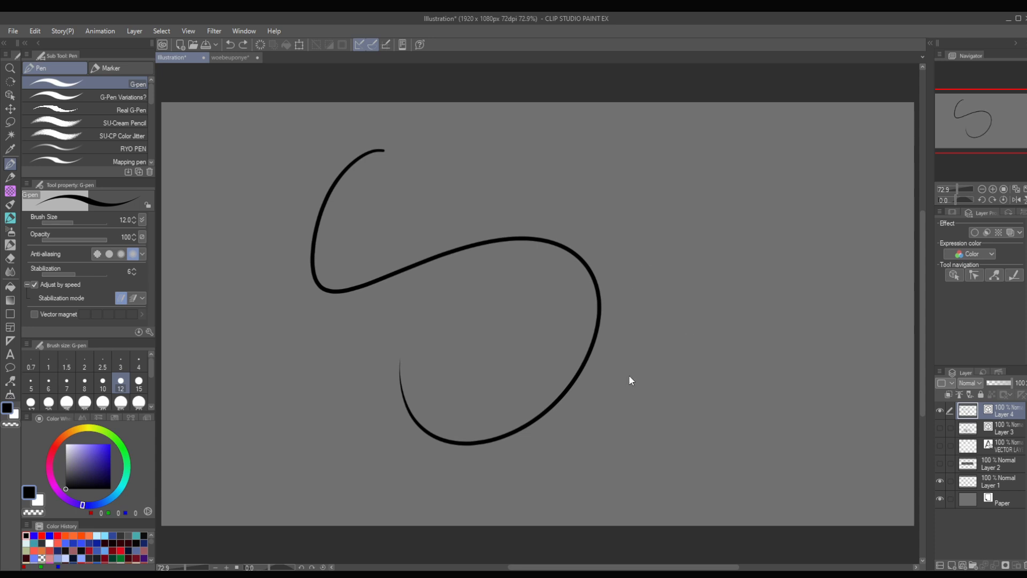
key("ctrl+z")
mouse_move(323, 185)
left_mouse_down()
mouse_move(449, 300)
mouse_move(839, 353)
left_mouse_up()
key("ctrl+z")
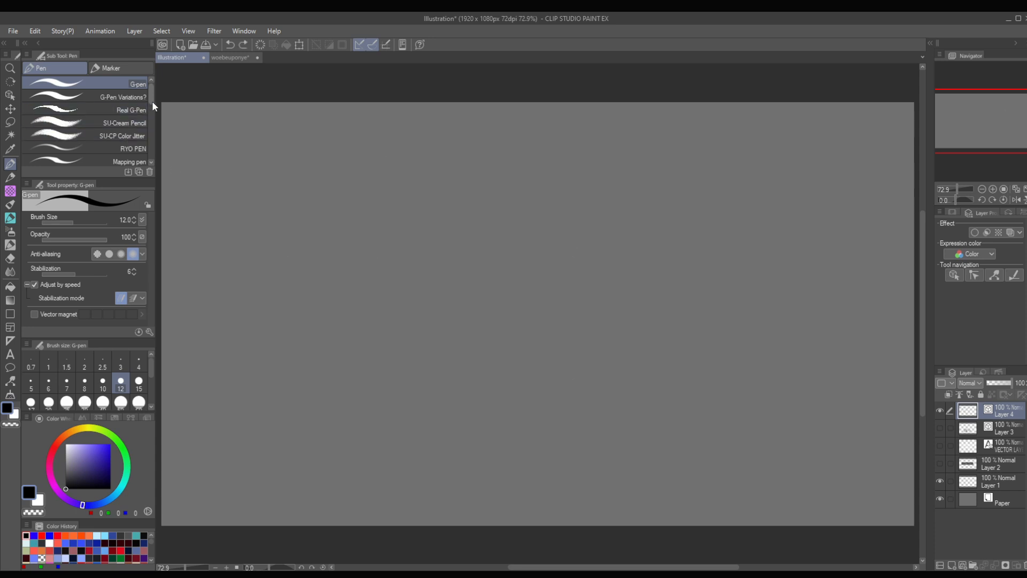
- Draw a long looping line with the ふわベース pen at size 50, and cross it with a second curved stroke
left_click_drag(152, 101, 152, 116)
left_click(104, 144)
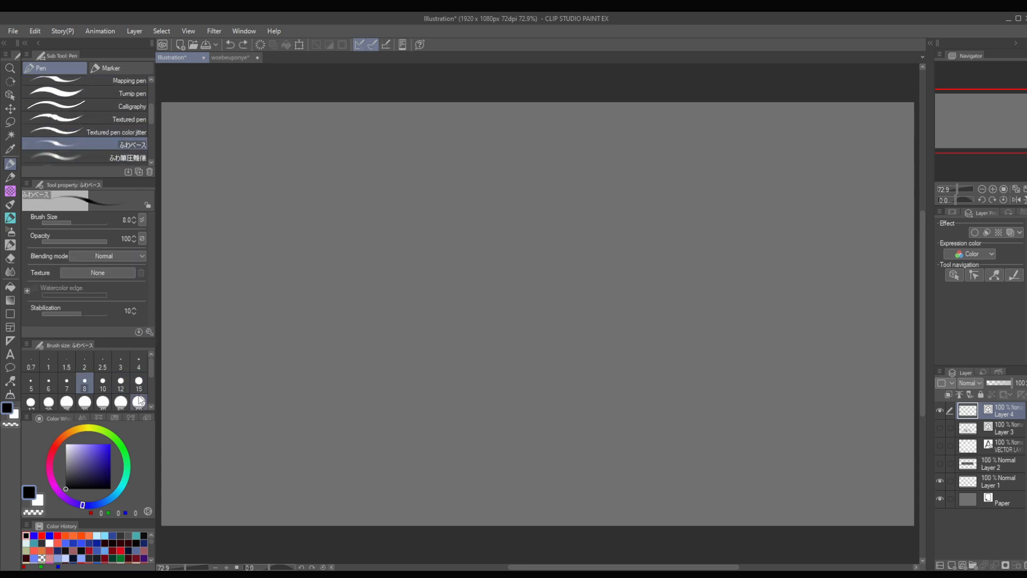
left_click(121, 402)
mouse_move(393, 163)
left_mouse_down()
mouse_move(529, 454)
mouse_move(759, 297)
left_mouse_up()
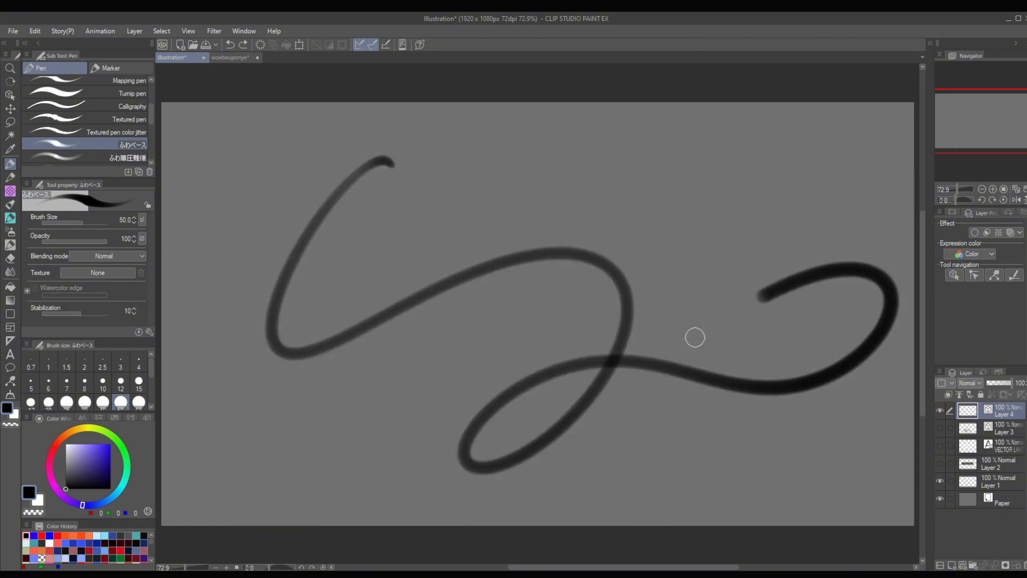
left_click_drag(695, 338, 538, 291)
- Trim the crossing soft lines up to their intersections with the Hard vector eraser, and undo the erasures and strokes
key("e")
left_click_drag(745, 355, 756, 525)
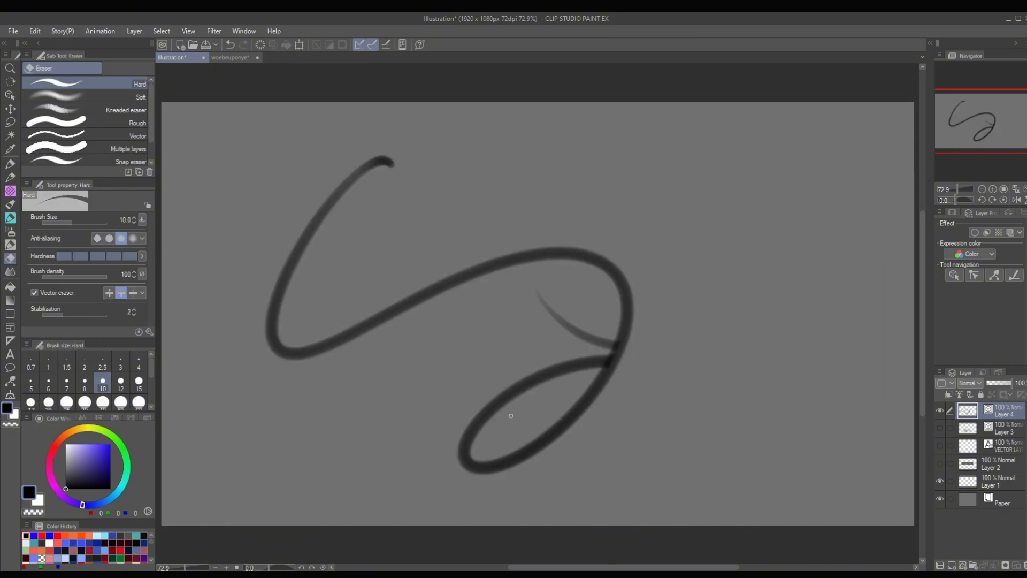
left_click_drag(410, 267, 406, 470)
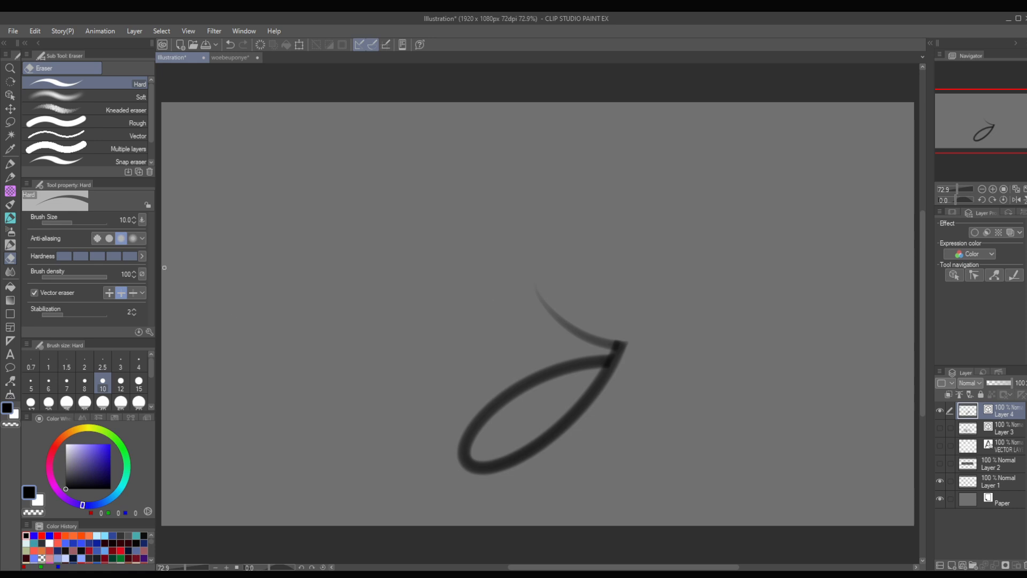
key("p")
key("ctrl+z")
key("ctrl+z")
key("ctrl+z")
key("ctrl+z")
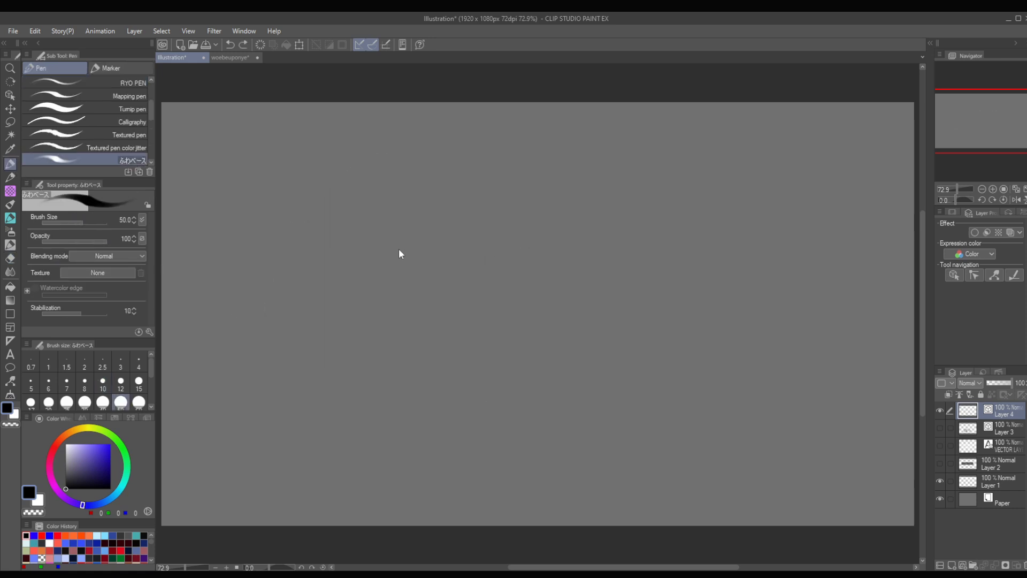
- Draw a wavy line with the ふわベース pen at size 50, plus a long and a short stroke crossing it diagonally
mouse_move(381, 216)
left_mouse_down()
mouse_move(346, 291)
mouse_move(667, 339)
mouse_move(690, 315)
left_mouse_up()
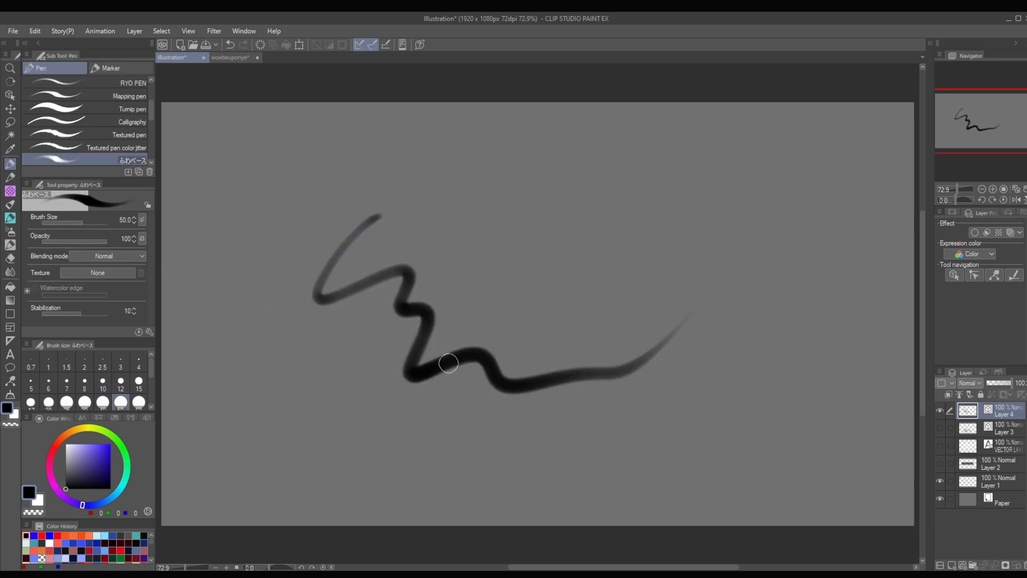
left_click_drag(358, 478, 597, 227)
mouse_move(469, 220)
left_mouse_down()
mouse_move(578, 355)
mouse_move(583, 296)
left_mouse_up()
- Trim the wavy line and the short stroke back to the long diagonal with the Hard vector eraser
key("e")
left_click_drag(519, 227, 468, 275)
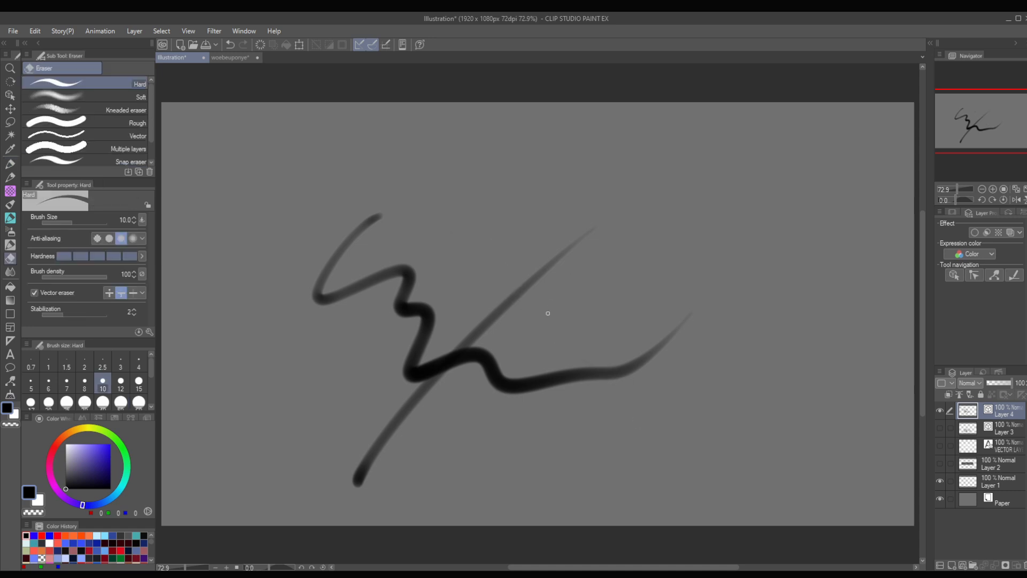
key("ctrl+z")
mouse_move(478, 344)
left_mouse_down()
mouse_move(425, 355)
mouse_move(462, 266)
left_mouse_up()
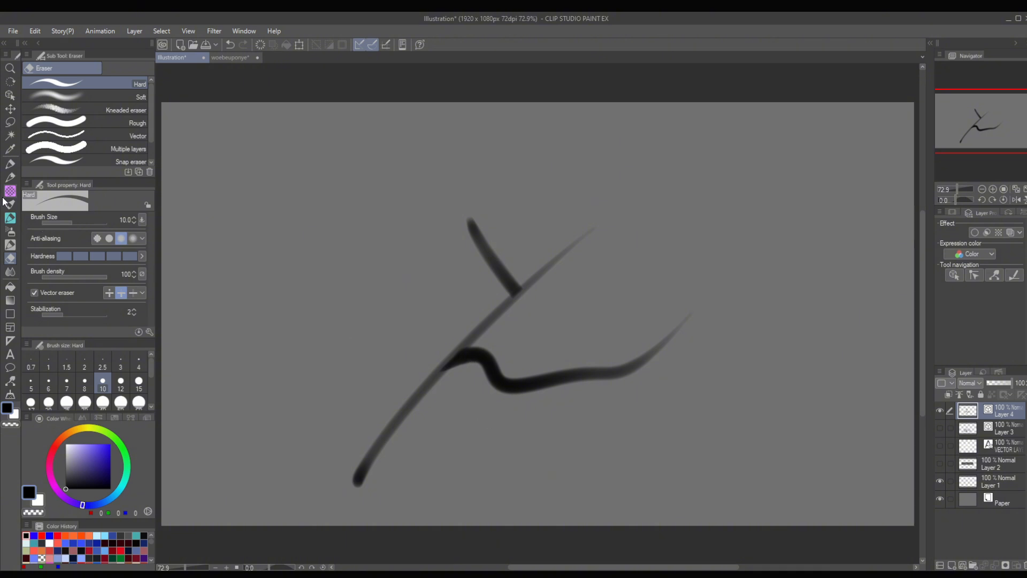
- Clear Layer 4 and paint one large wave across the canvas with the Glitter decoration brush at size 100
left_click(10, 165)
key("Delete")
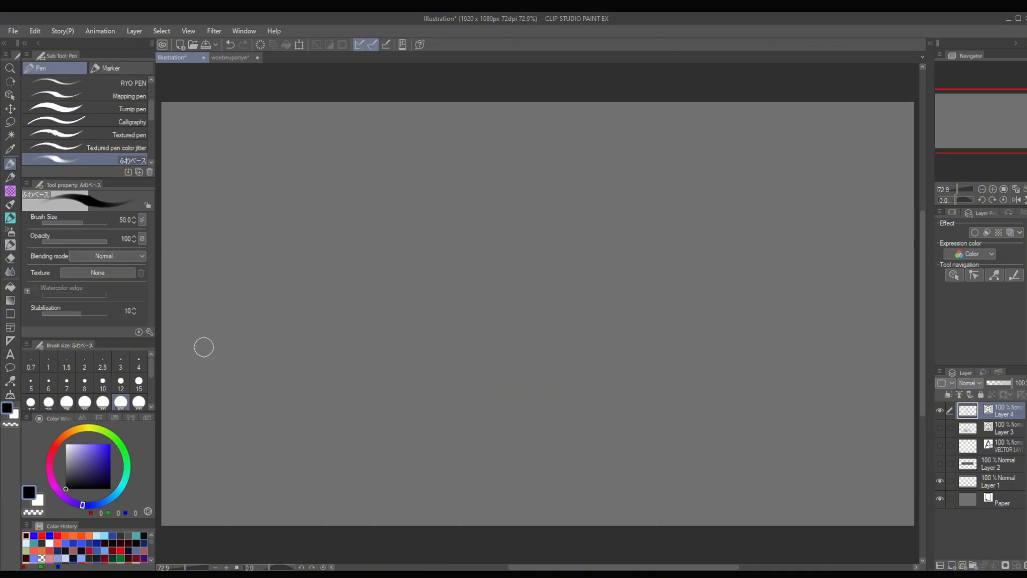
left_click(10, 244)
left_click(125, 132)
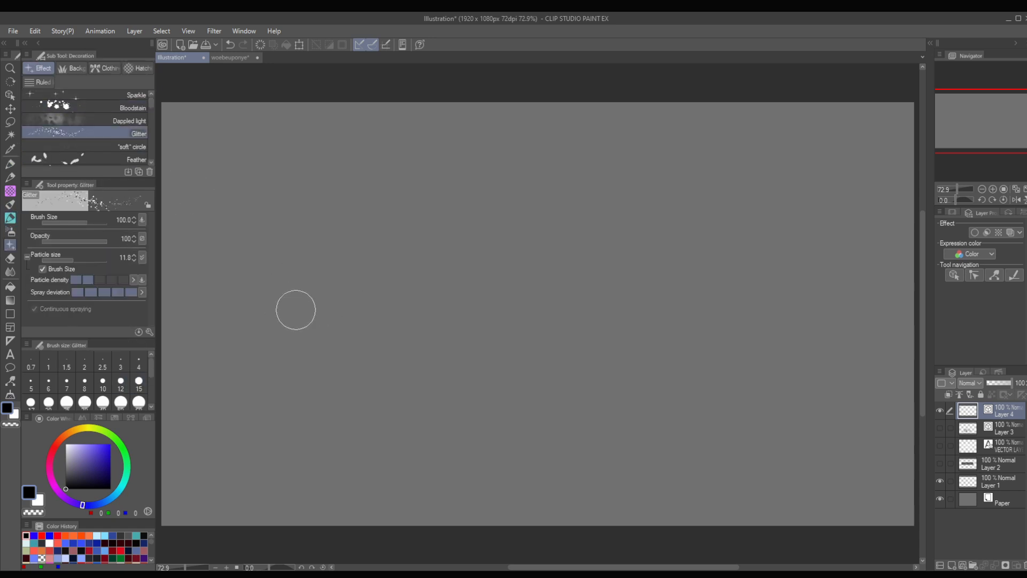
mouse_move(252, 349)
left_mouse_down()
mouse_move(365, 251)
mouse_move(588, 330)
mouse_move(735, 185)
left_mouse_up()
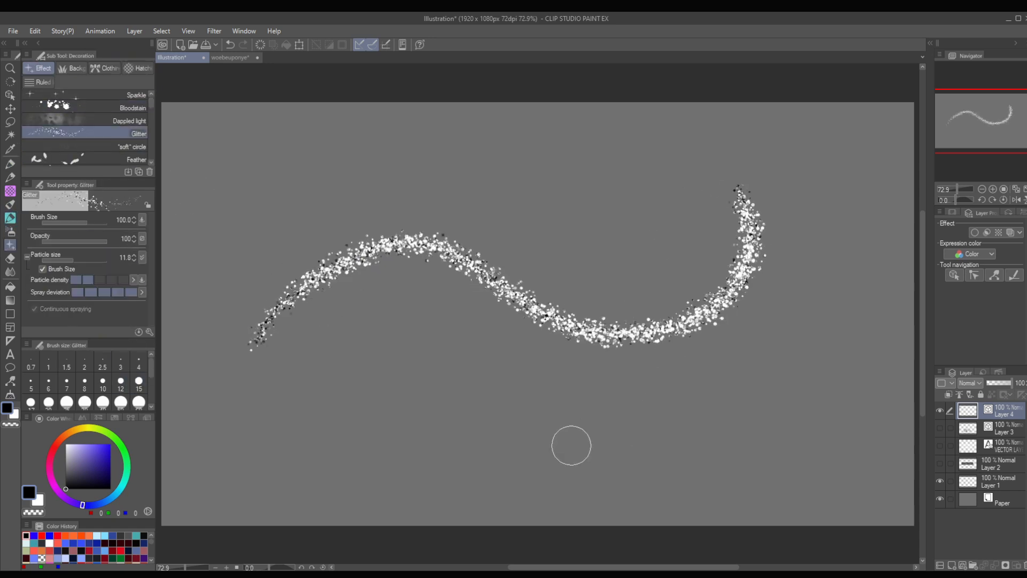
- Select the glitter stroke with the Object tool, set its mode to Scale/Rotate, and reposition it on the canvas
key("o")
left_click_drag(557, 329, 553, 320)
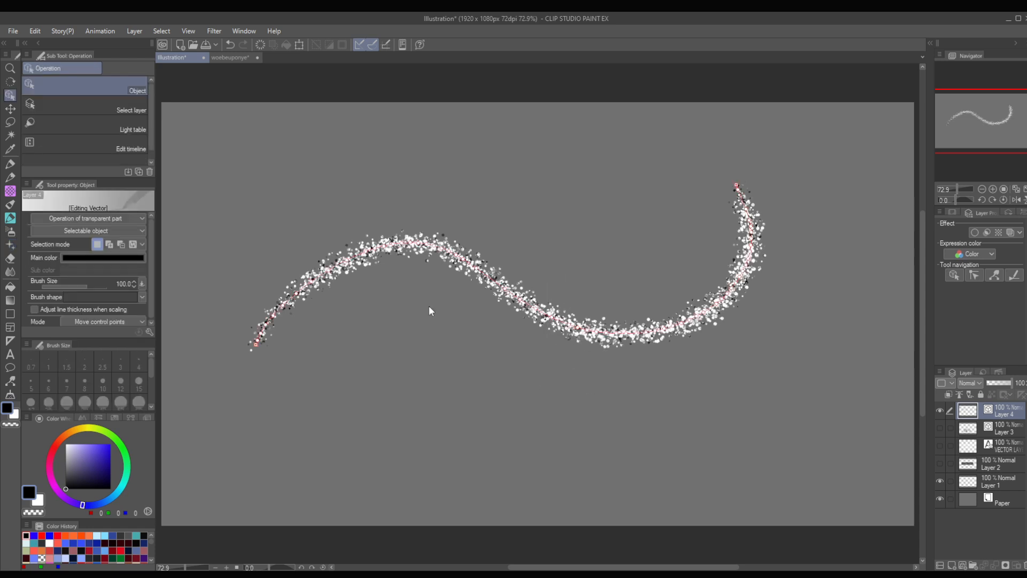
left_click(109, 313)
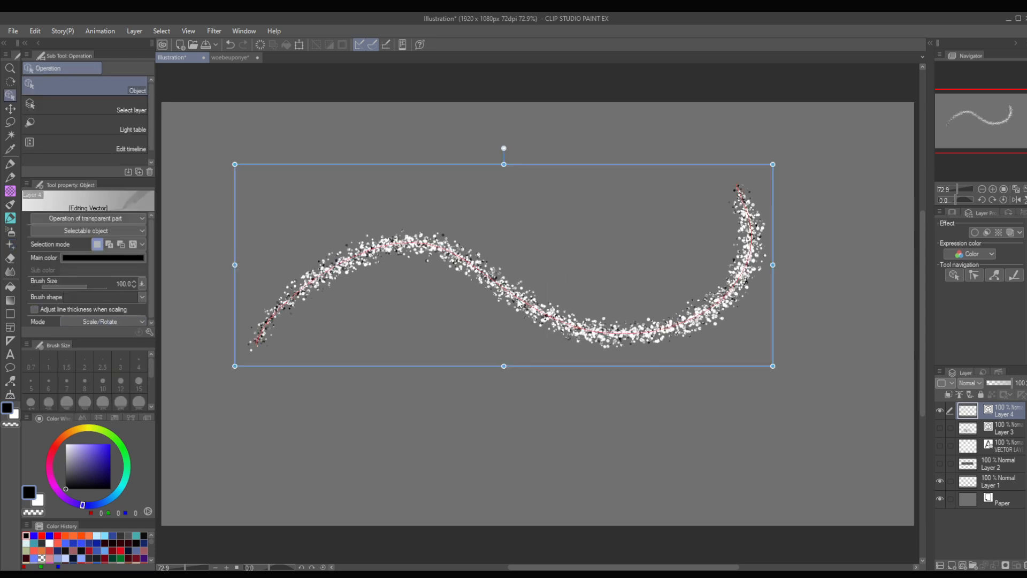
mouse_move(518, 302)
left_mouse_down()
mouse_move(555, 408)
mouse_move(483, 270)
left_mouse_up()
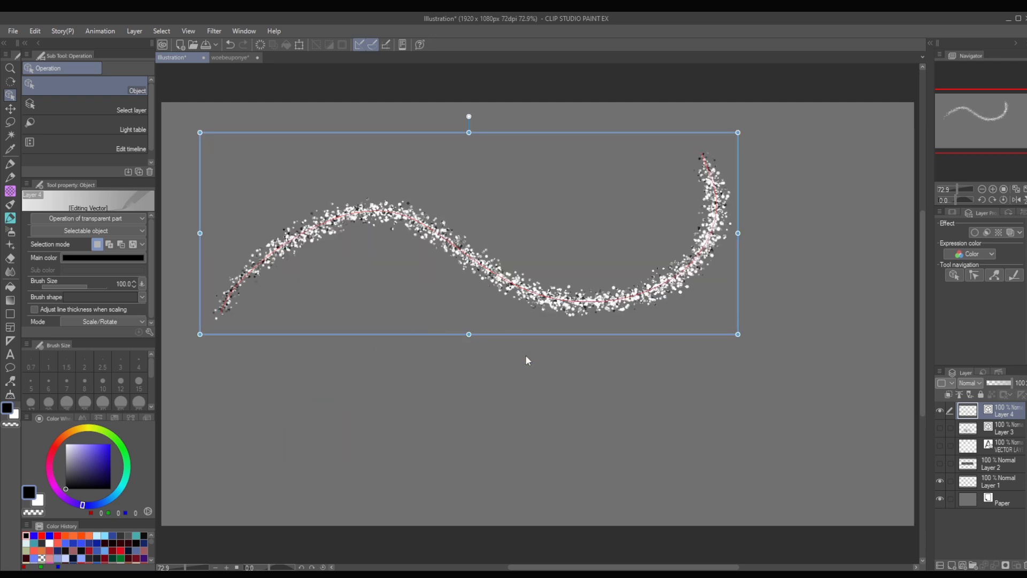
left_click_drag(690, 289, 707, 330)
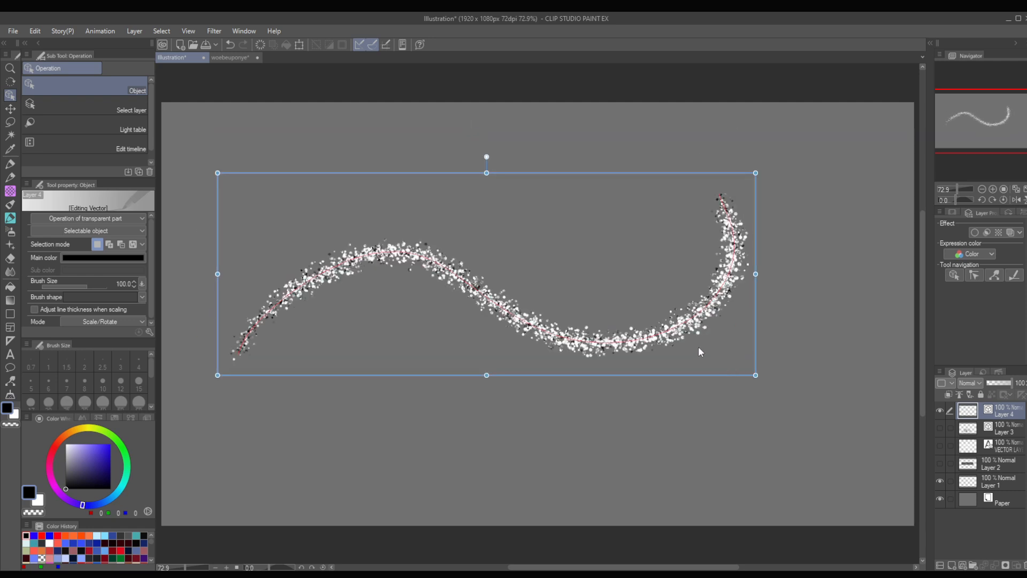
- Enlarge and shrink the glitter stroke proportionally, and reshape it with the Pinch vector line tool
left_click_drag(506, 384, 553, 507)
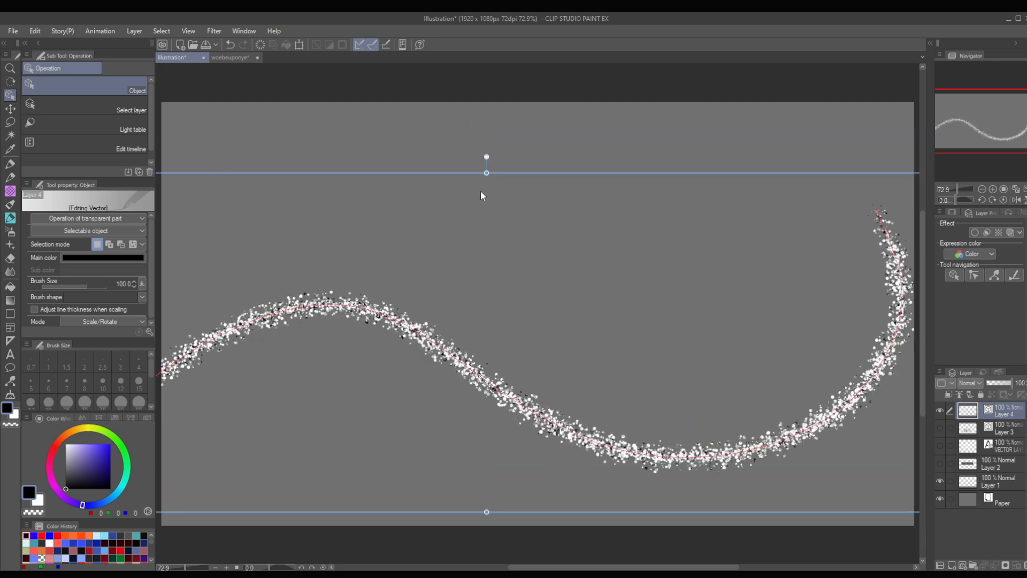
left_click_drag(486, 172, 487, 93)
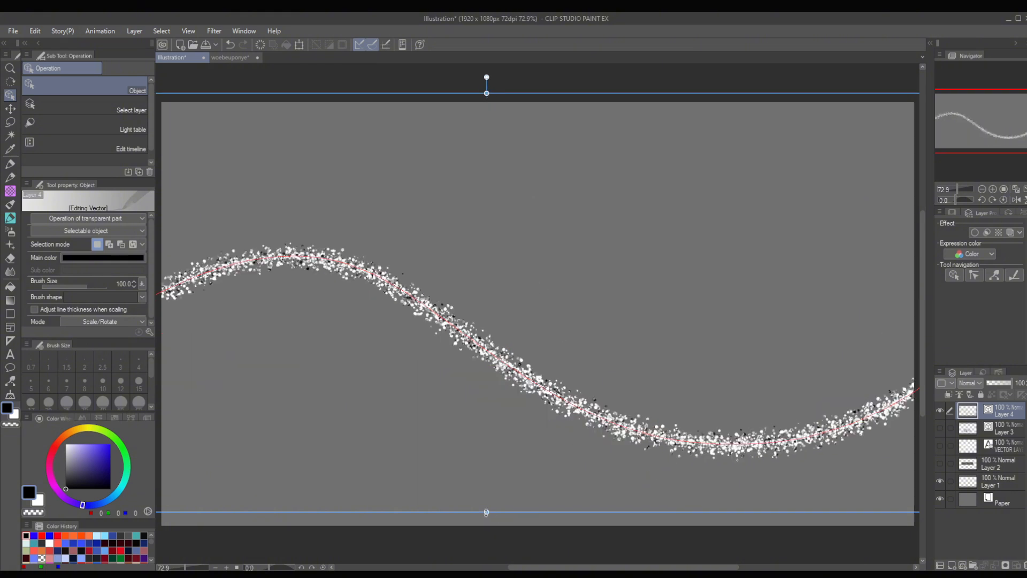
left_click_drag(486, 512, 486, 293)
left_click_drag(486, 94, 487, 220)
left_click_drag(527, 279, 543, 339)
left_click(579, 464)
key("y")
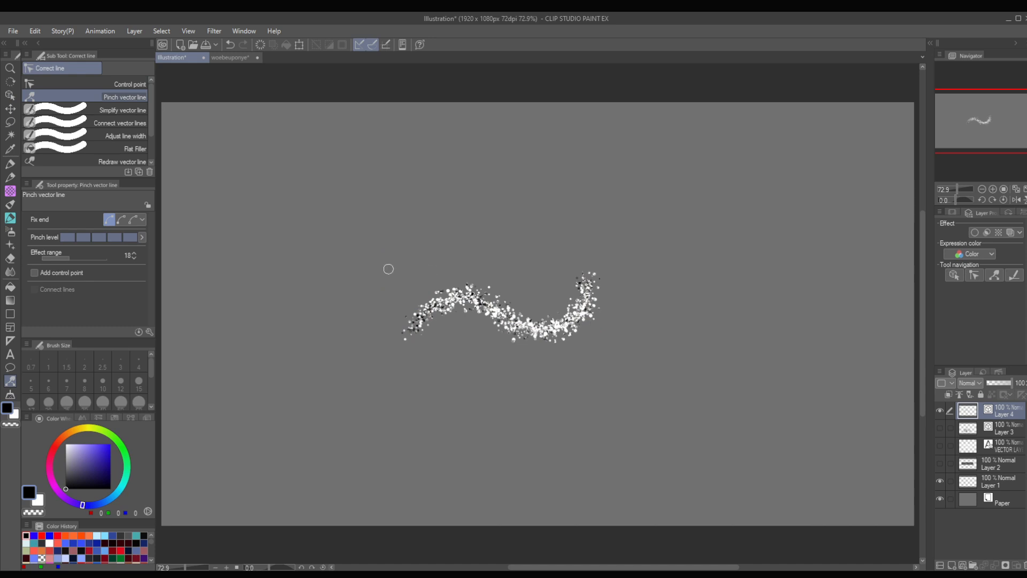
mouse_move(599, 305)
left_mouse_down()
mouse_move(842, 214)
mouse_move(831, 158)
mouse_move(494, 334)
mouse_move(631, 161)
mouse_move(665, 390)
mouse_move(470, 230)
mouse_move(321, 256)
mouse_move(355, 214)
mouse_move(286, 229)
mouse_move(263, 286)
mouse_move(451, 405)
mouse_move(814, 275)
mouse_move(756, 218)
left_mouse_up()
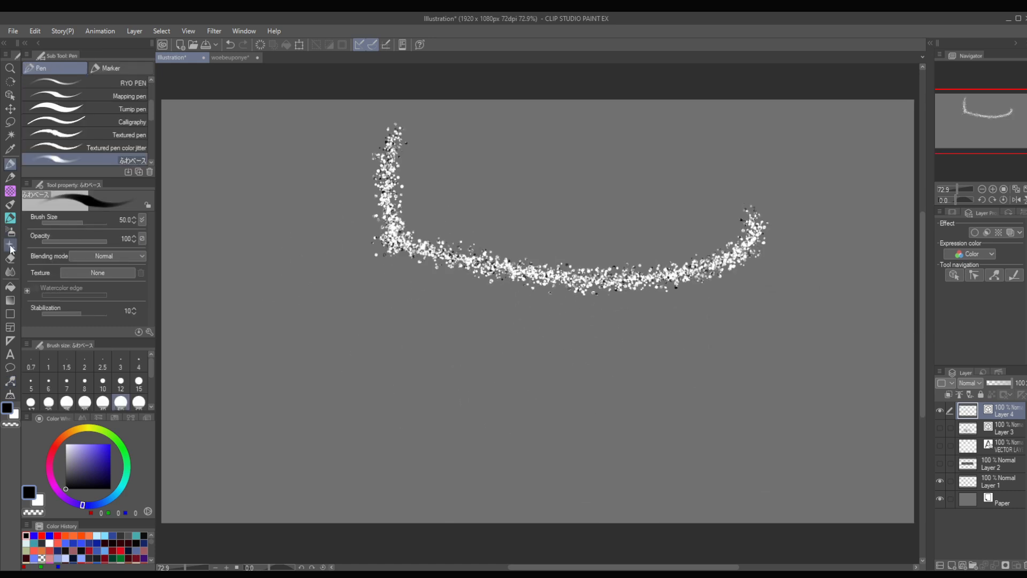
- Replace the glitter stroke with a box-like outline and two crossing strokes painted with the Petal brush at size 200
left_click(145, 135)
scroll(149, 104, "down", 2)
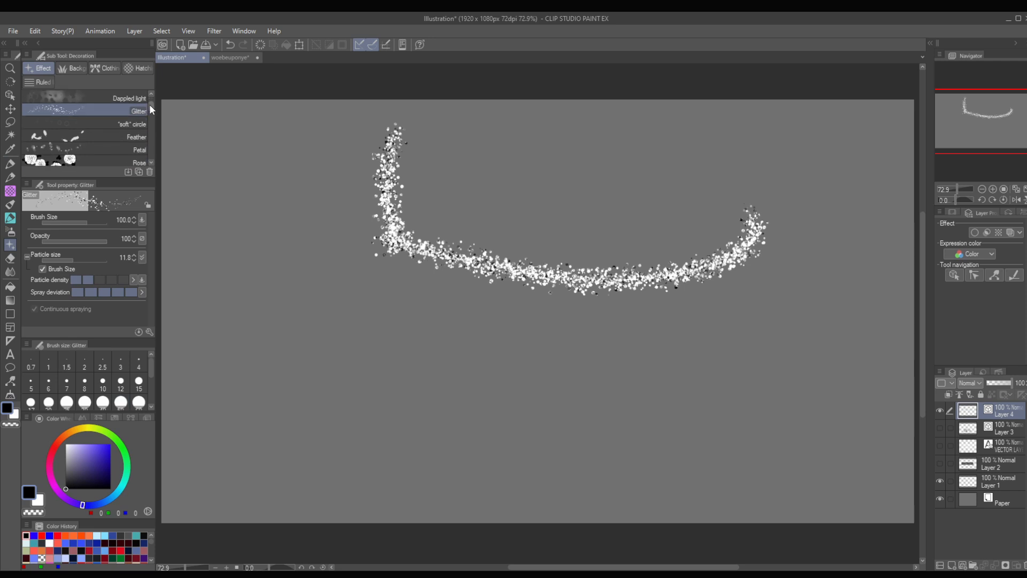
left_click(137, 155)
mouse_move(348, 360)
left_mouse_down()
mouse_move(753, 390)
mouse_move(822, 359)
left_mouse_up()
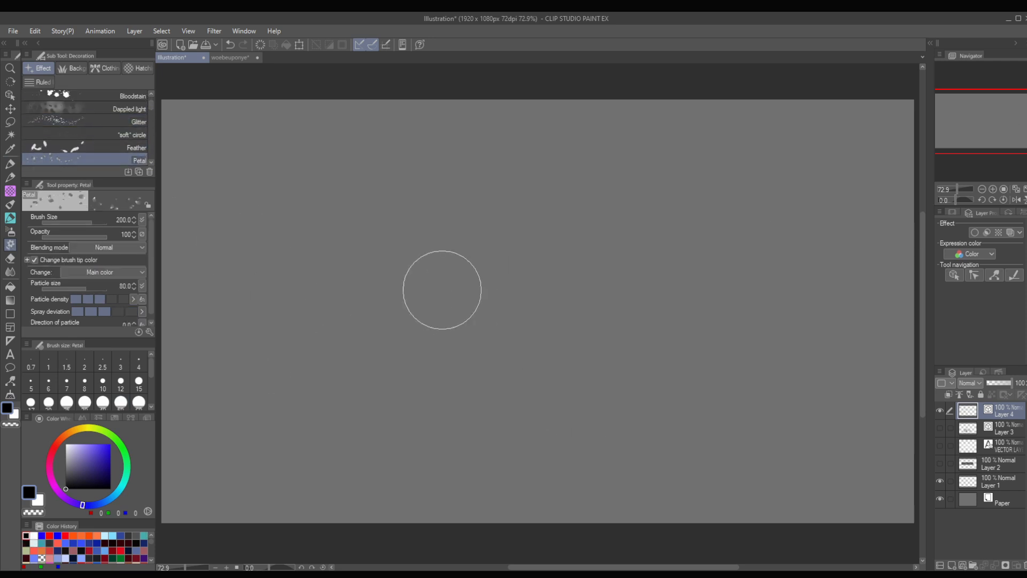
mouse_move(382, 186)
left_mouse_down()
mouse_move(413, 443)
mouse_move(711, 362)
mouse_move(454, 200)
mouse_move(337, 214)
left_mouse_up()
mouse_move(306, 347)
left_mouse_down()
mouse_move(534, 321)
mouse_move(819, 315)
left_mouse_up()
left_click_drag(554, 115, 578, 497)
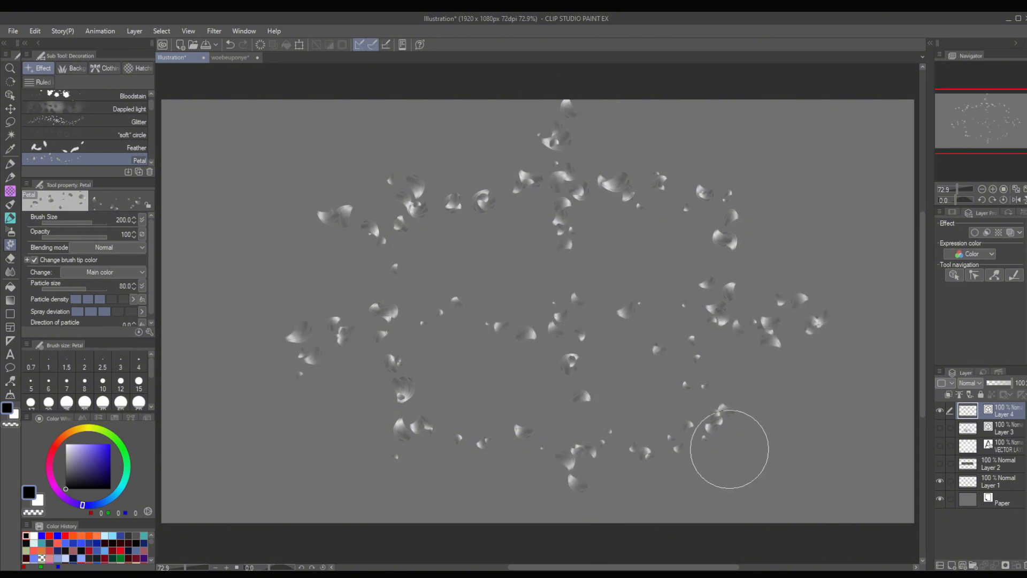
- Check the petal strokes' vector paths with the Object tool, and erase segments up to their crossings with the Hard vector eraser
key("o")
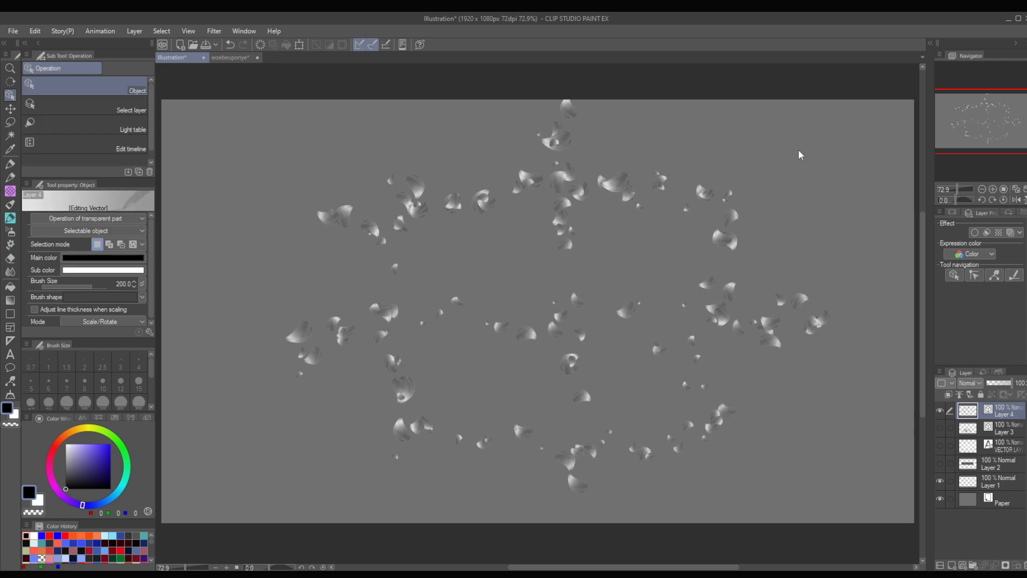
left_click_drag(848, 122, 464, 405)
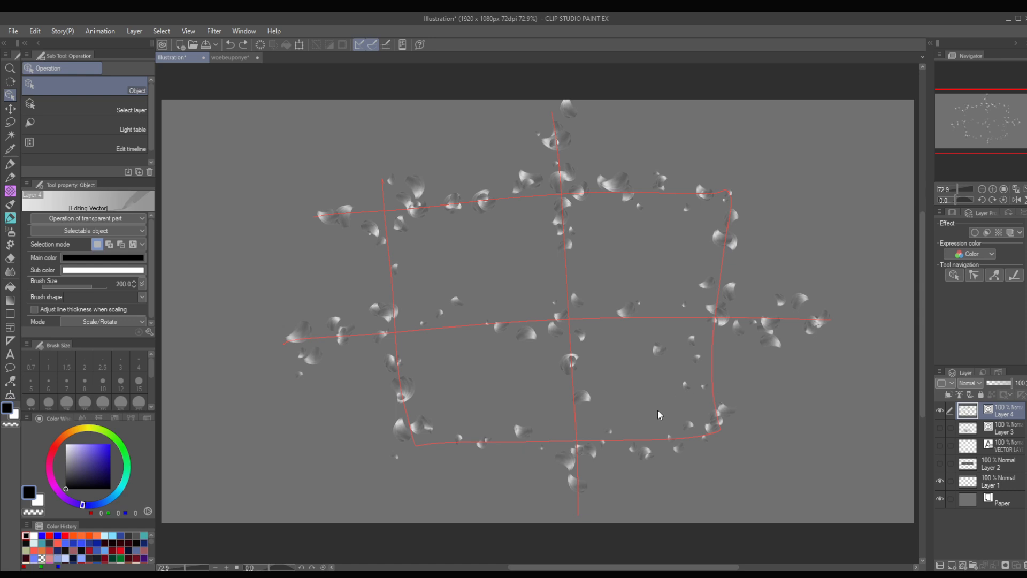
key("e")
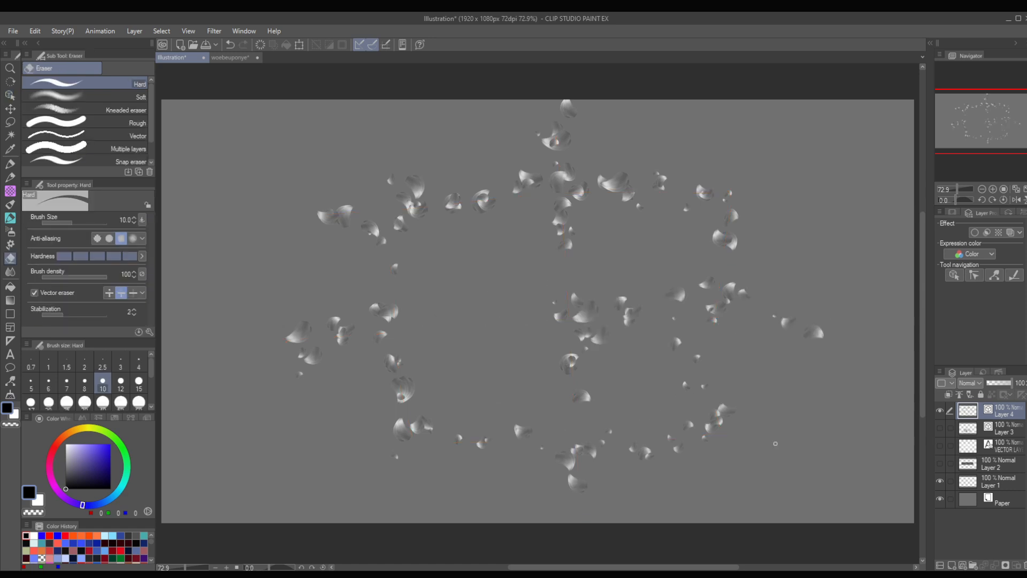
left_click_drag(586, 182, 555, 163)
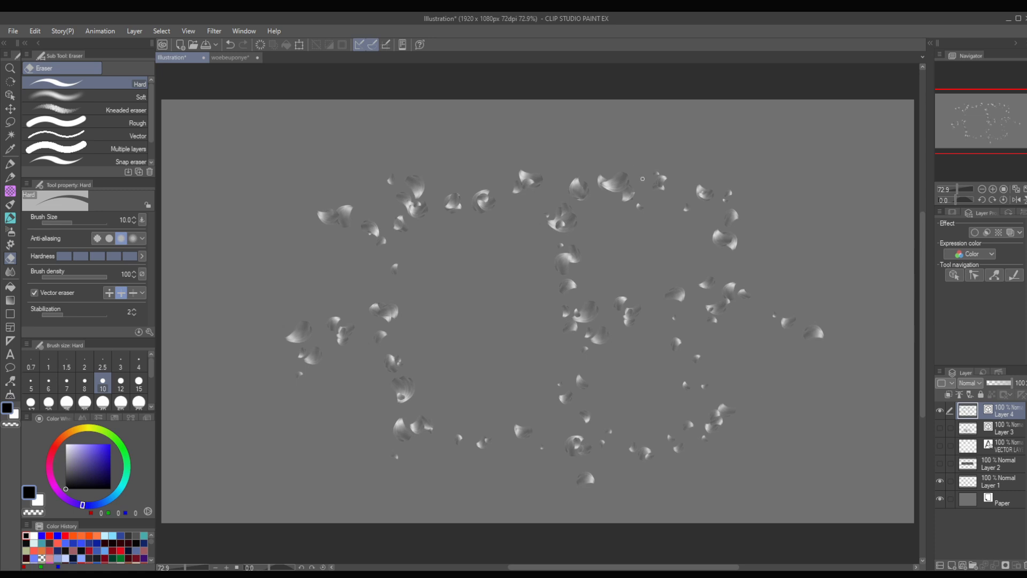
mouse_move(643, 179)
left_mouse_down()
mouse_move(855, 247)
mouse_move(830, 300)
left_mouse_up()
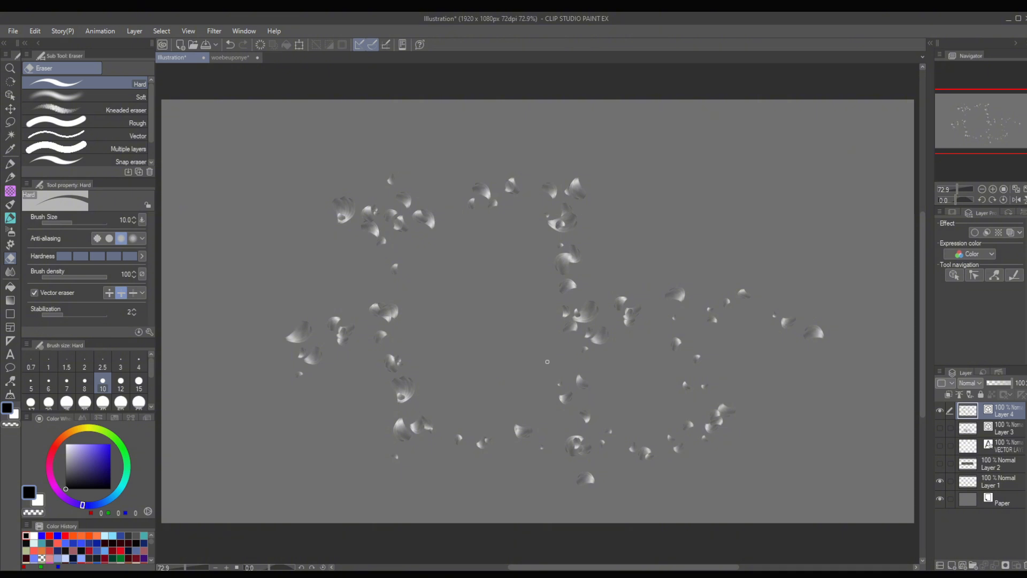
- Erase the overhanging ends of the crossing petal strokes with the Hard vector eraser
left_click_drag(547, 384, 645, 390)
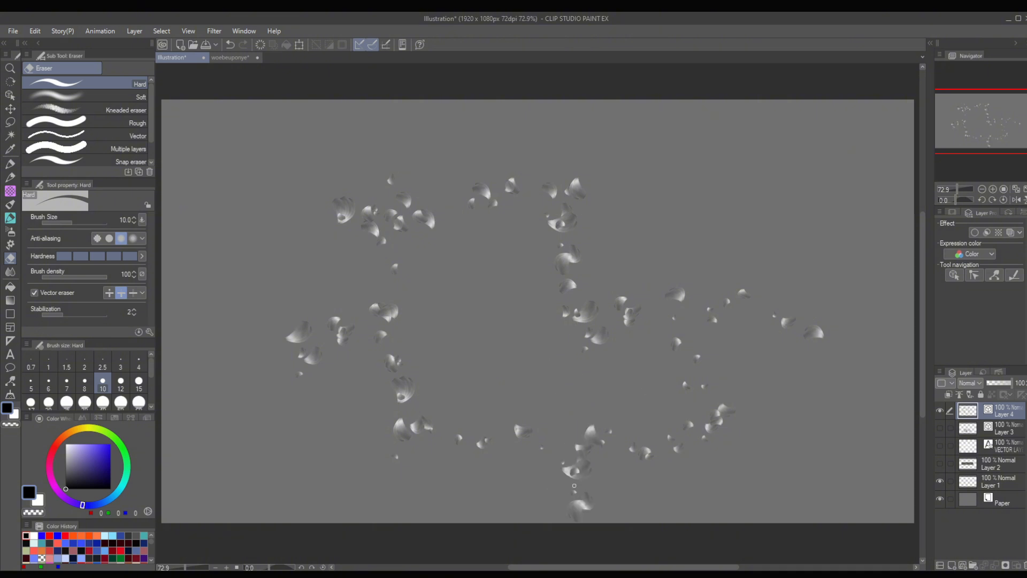
left_click_drag(573, 485, 644, 497)
left_click_drag(323, 321, 354, 438)
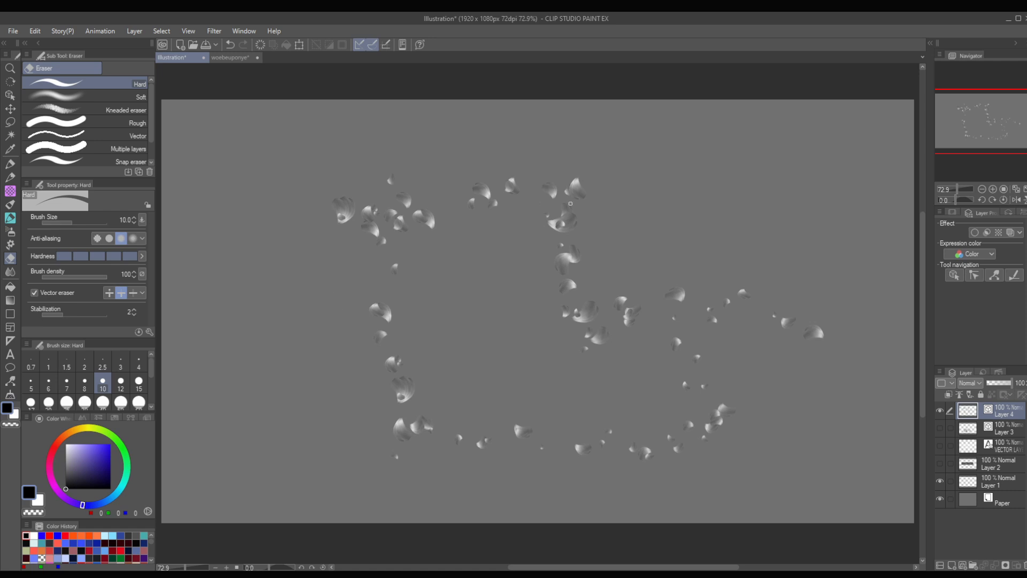
left_click_drag(816, 332, 742, 293)
key("p")
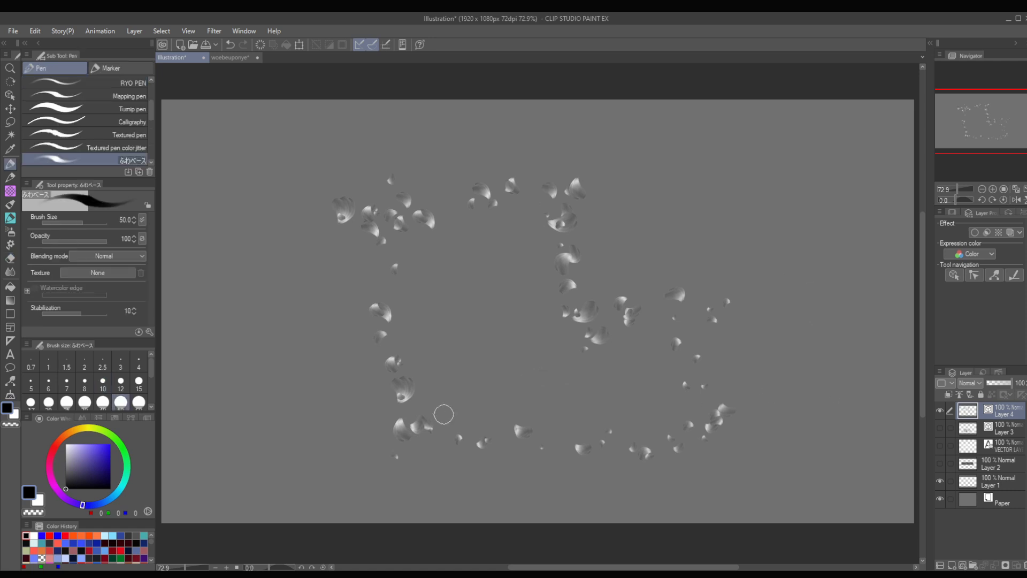
left_click_drag(350, 470, 712, 221)
key("ctrl+z")
- Paint a diagonal stroke across the petal outline with the Petal brush, and add a raster layer beneath the petal layer
left_click(10, 245)
left_click_drag(389, 425, 732, 205)
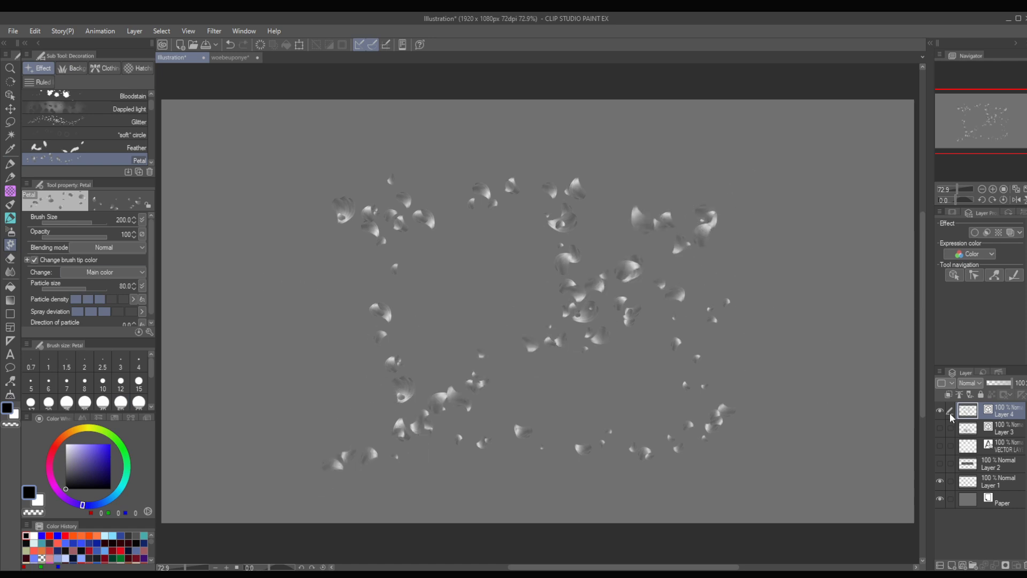
left_click(1002, 432)
left_click(953, 565)
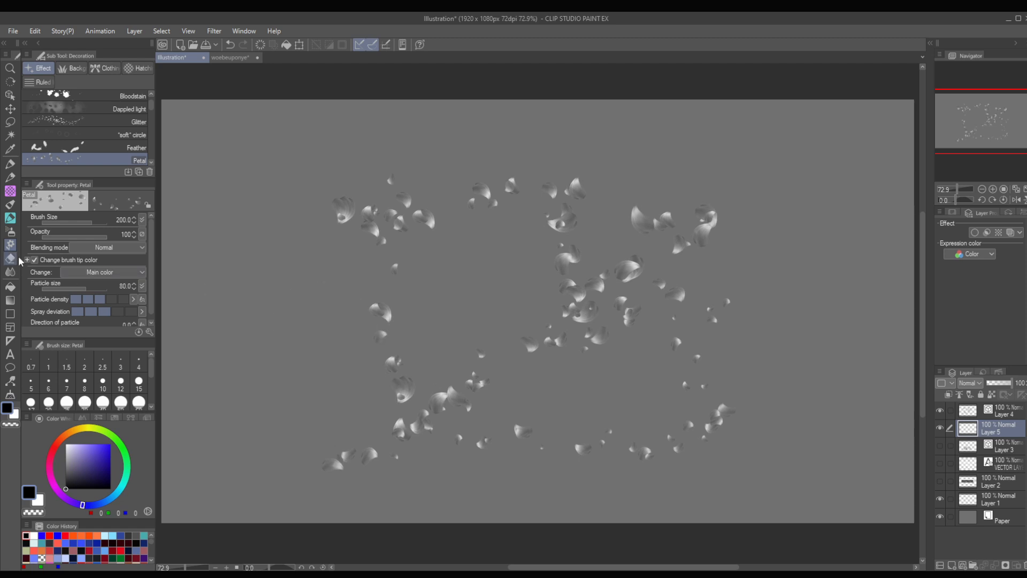
- Fill the petal outline's upper section with blue and its lower section with green, using the Refer other layers fill
left_click(8, 166)
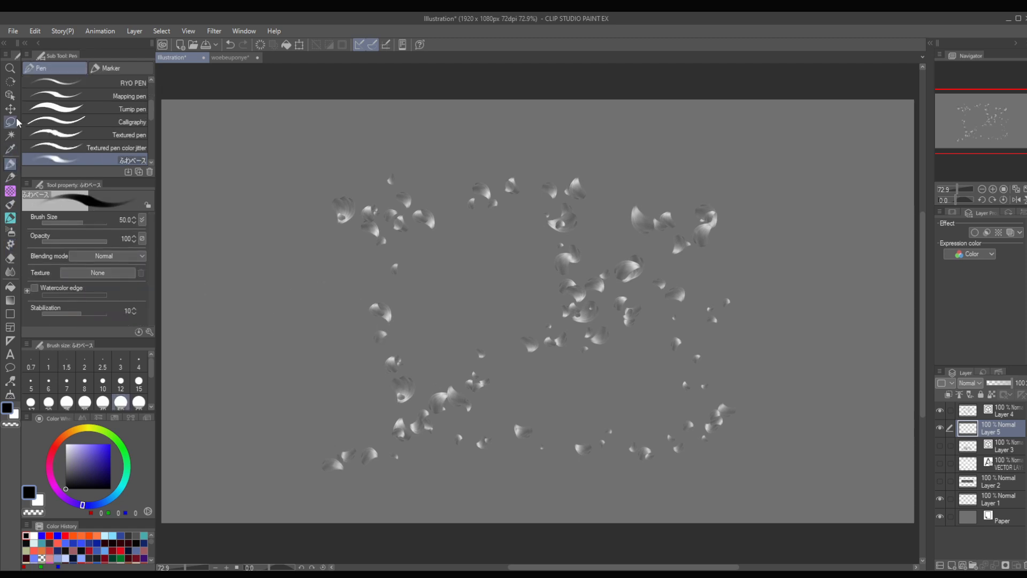
left_click(10, 289)
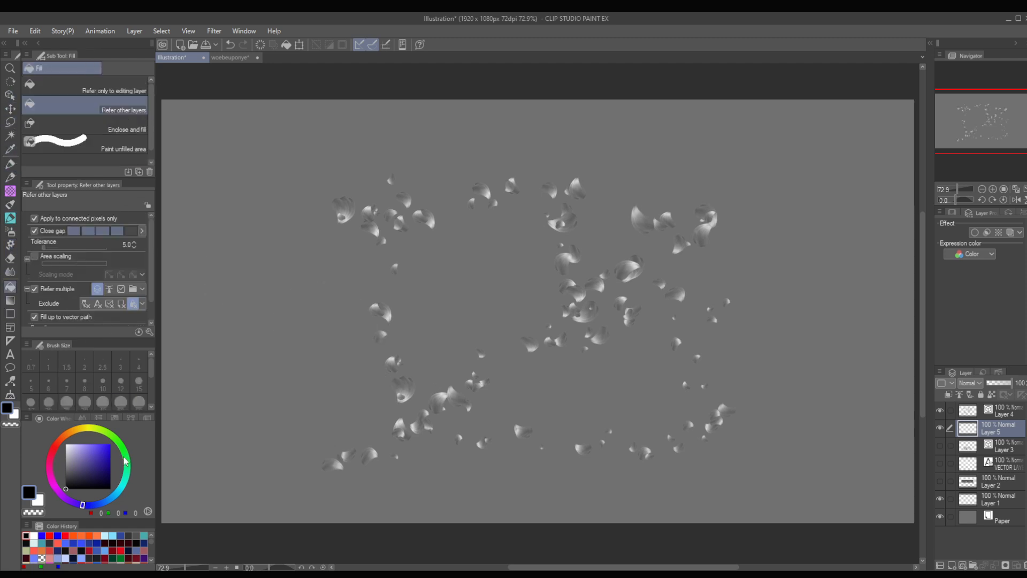
left_click(110, 444)
left_click(468, 283)
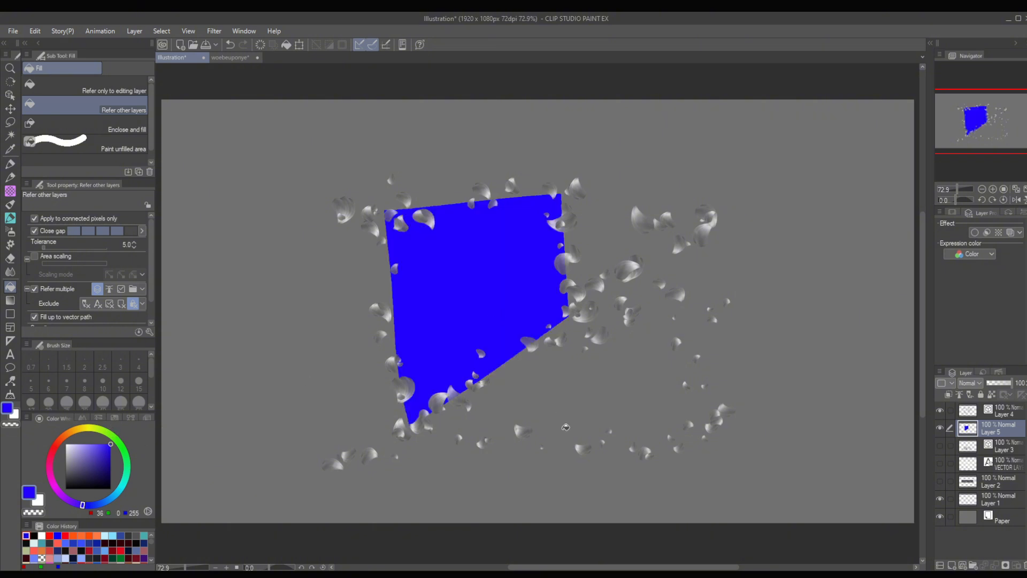
left_click(600, 405)
key("ctrl+z")
left_click(126, 459)
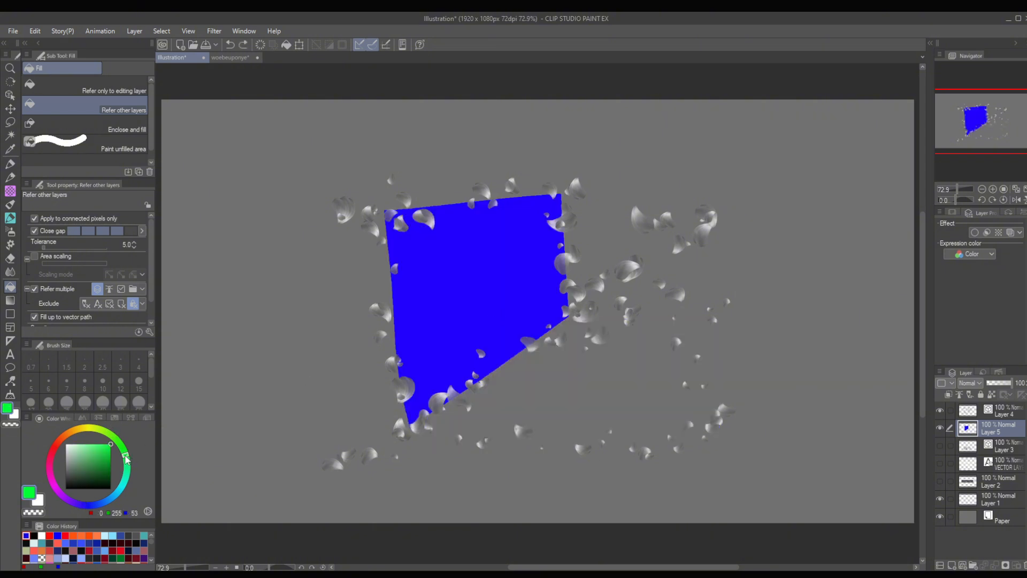
left_click(111, 449)
left_click(589, 385)
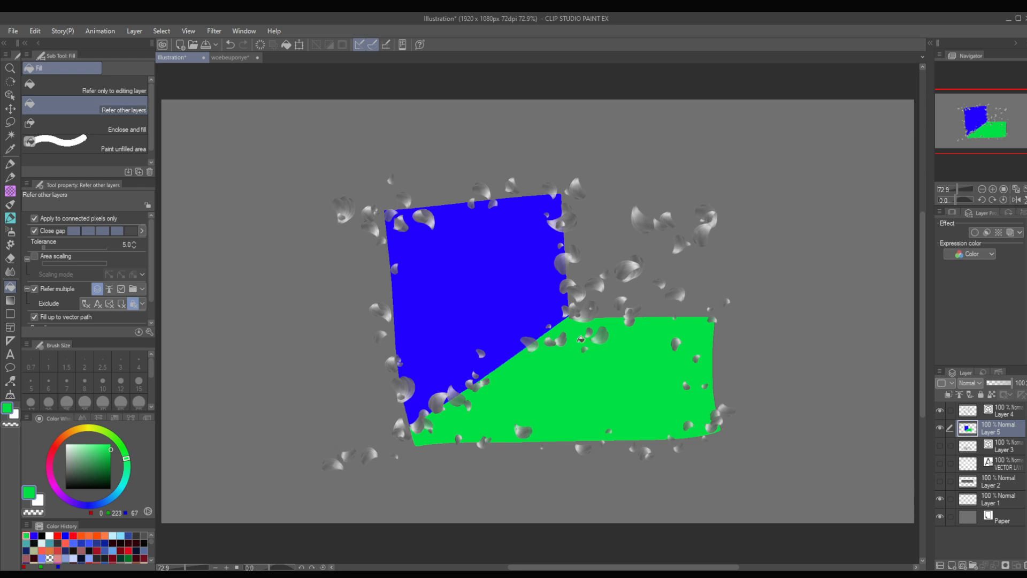
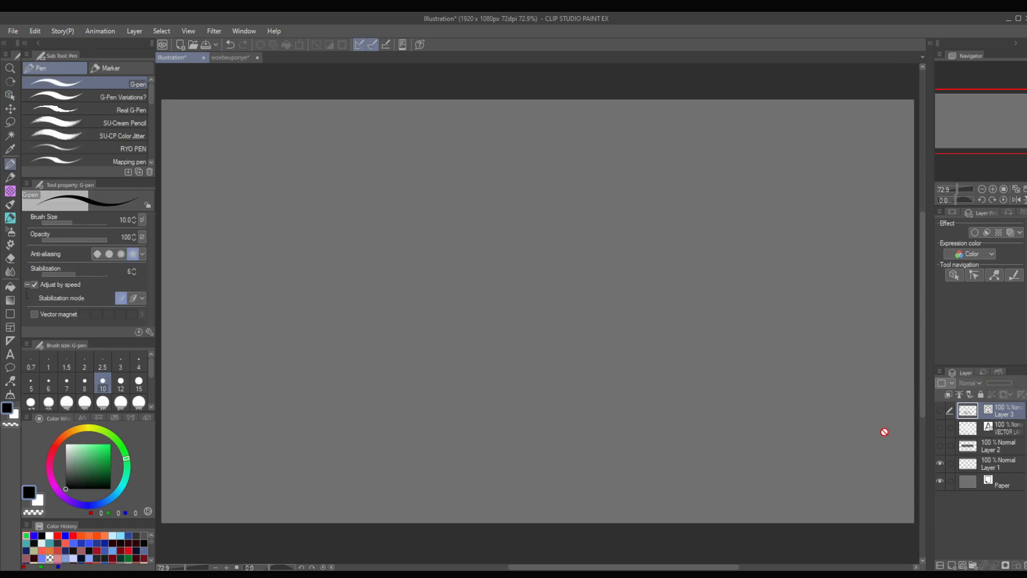
- Add a new vector layer and draw a figure's smiling head, tapered torso and two curved arms with the G-pen
left_click(962, 565)
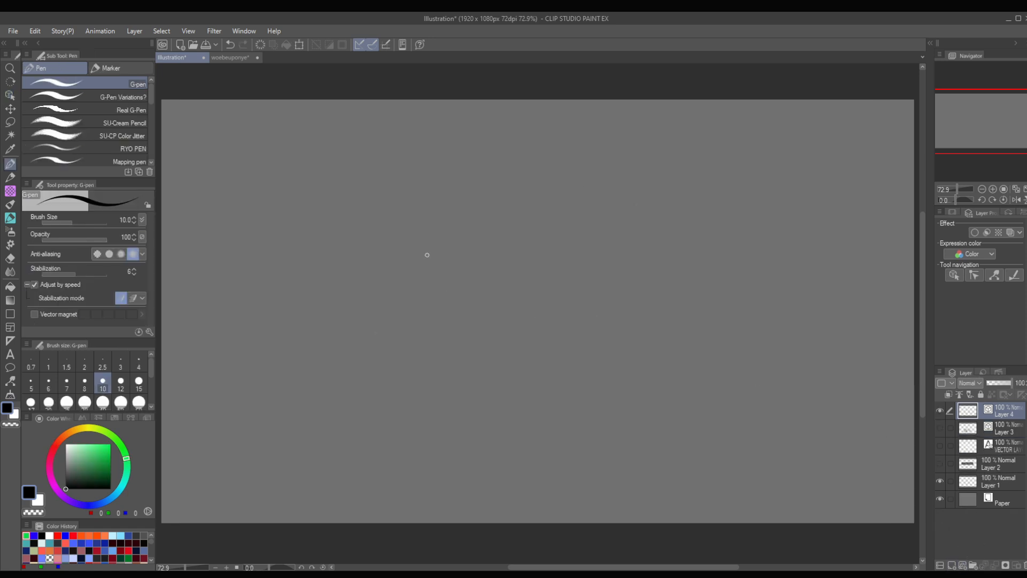
left_click_drag(521, 212, 527, 217)
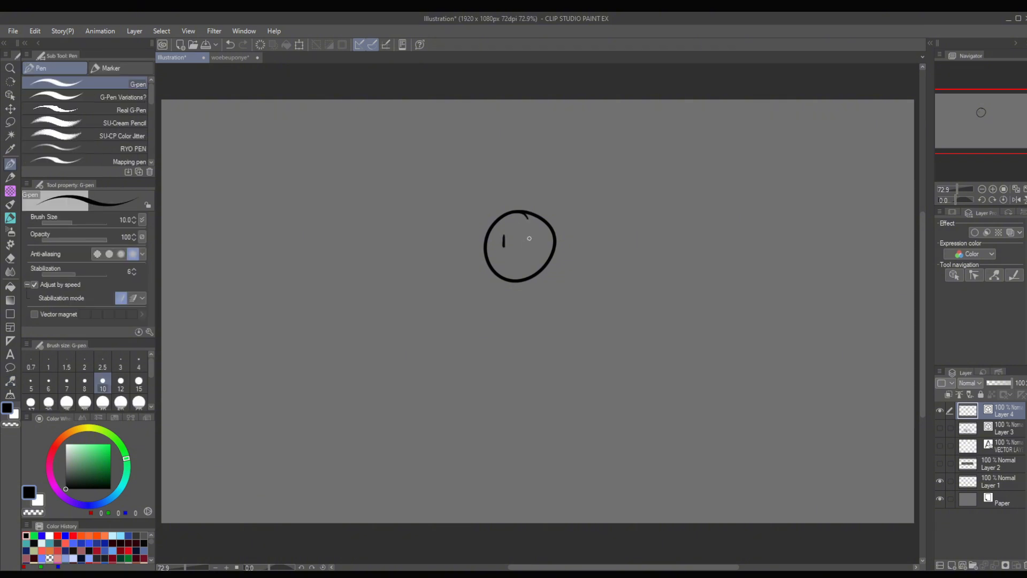
mouse_move(503, 256)
left_mouse_down()
mouse_move(528, 259)
mouse_move(498, 345)
mouse_move(551, 332)
left_mouse_up()
left_click_drag(532, 277, 546, 354)
left_click_drag(500, 303, 469, 286)
left_click_drag(536, 300, 576, 285)
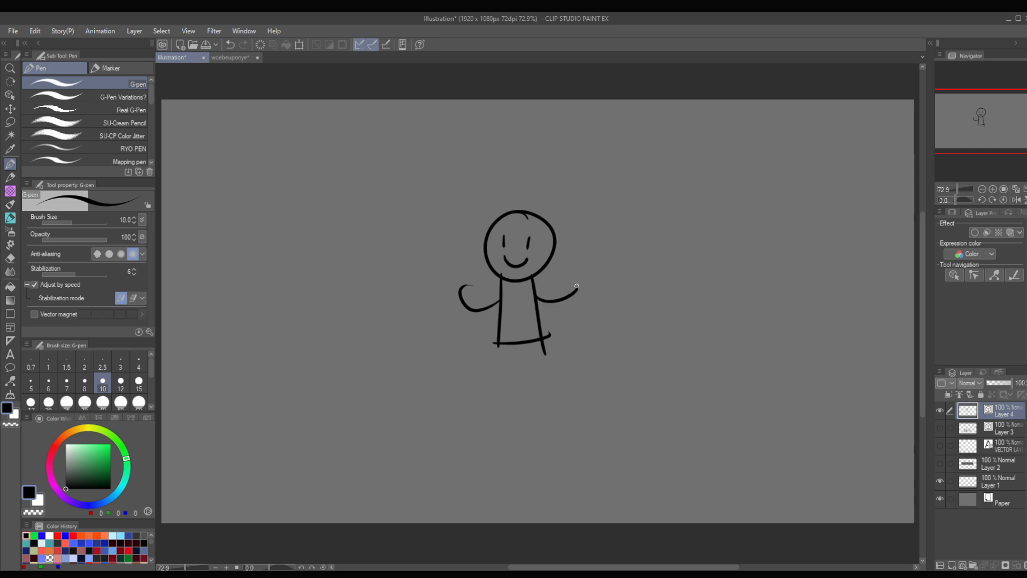
- Draw two legs with short feet below the figure's torso with the G-pen
left_click_drag(508, 342, 503, 408)
left_click_drag(526, 343, 534, 399)
left_click_drag(480, 398, 510, 405)
left_click_drag(521, 400, 557, 386)
- Erase the torso line ends inside the head and the stray tip atop the head circle with the vector eraser
double_click(992, 189)
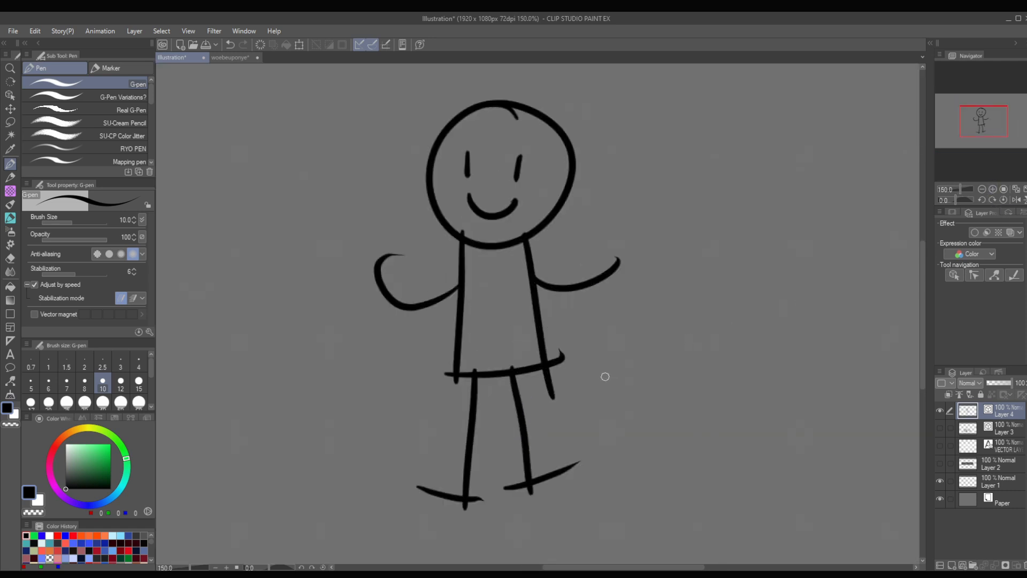
key("e")
left_click_drag(466, 227, 527, 232)
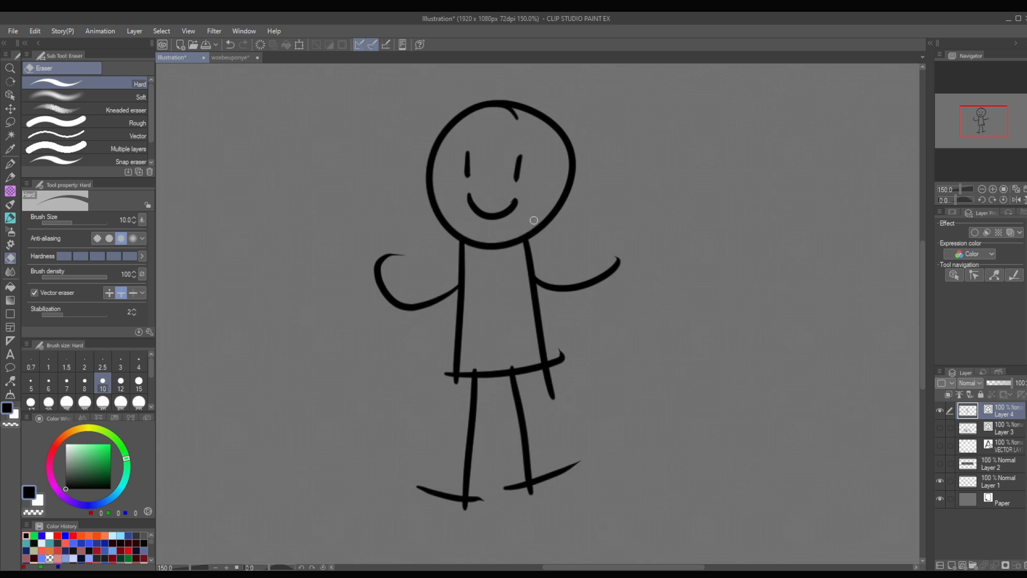
left_click(512, 113)
- Trim the overshooting line ends at the torso's hem, the tops of the legs and the feet with the vector eraser
left_click(448, 373)
left_click(474, 369)
left_click(511, 367)
left_click(550, 388)
left_click(563, 357)
left_click(529, 492)
left_click(513, 488)
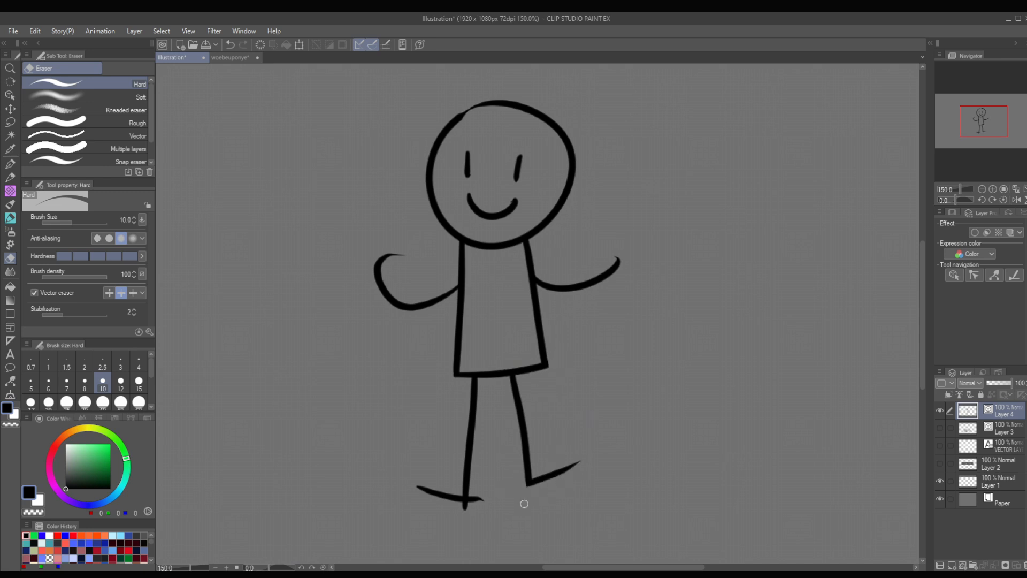
left_click(478, 498)
left_click(468, 510)
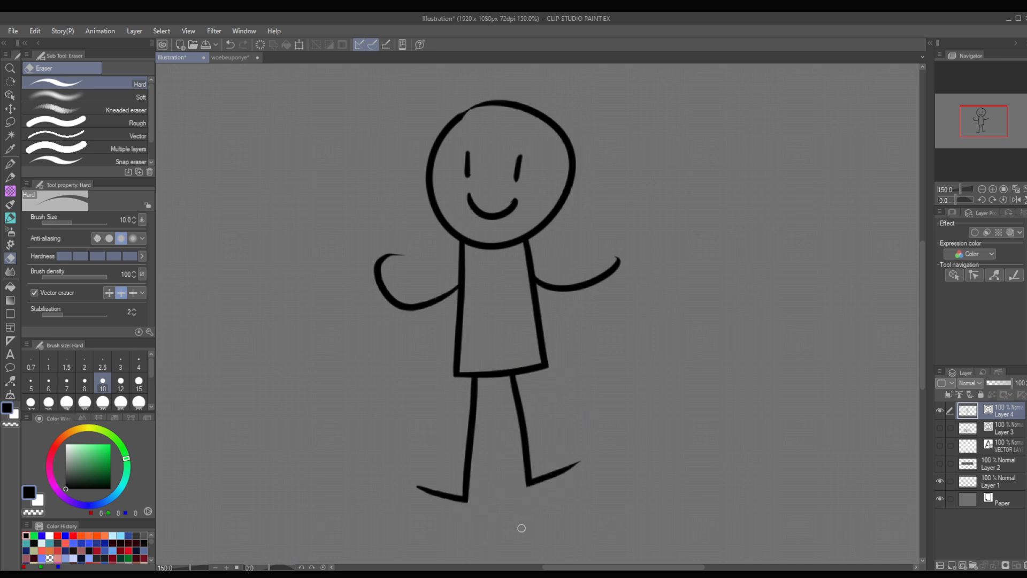
- Add a raster layer below the line art and fill the torso with bright green
left_click(10, 164)
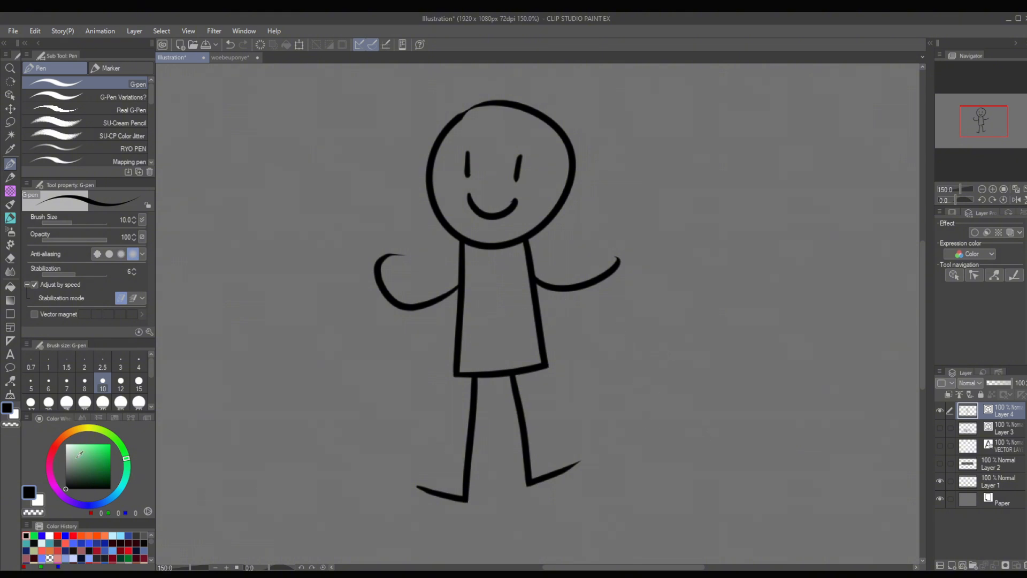
left_click(110, 443)
left_click(1006, 429)
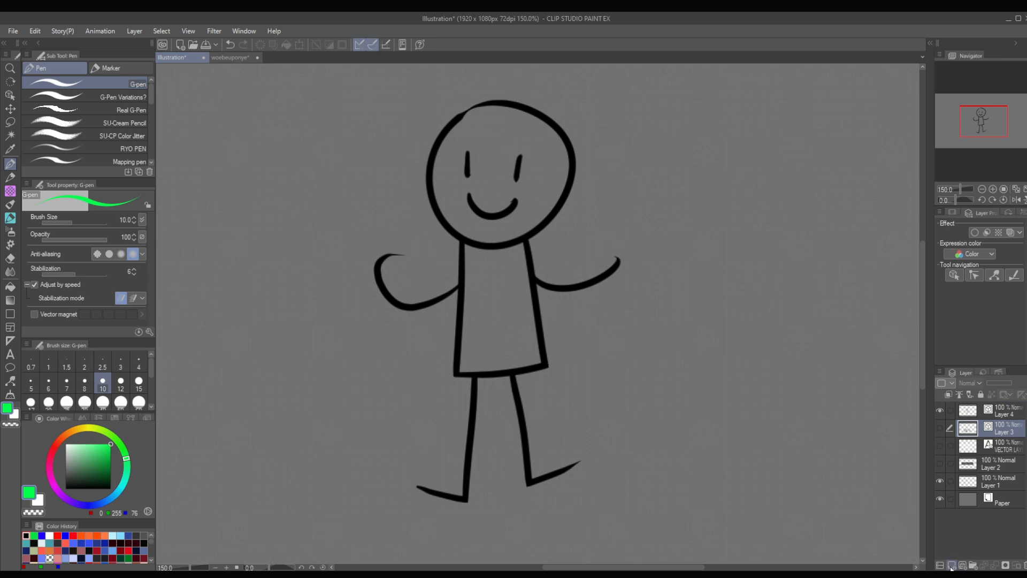
left_click(951, 565)
key("g")
left_click(501, 307)
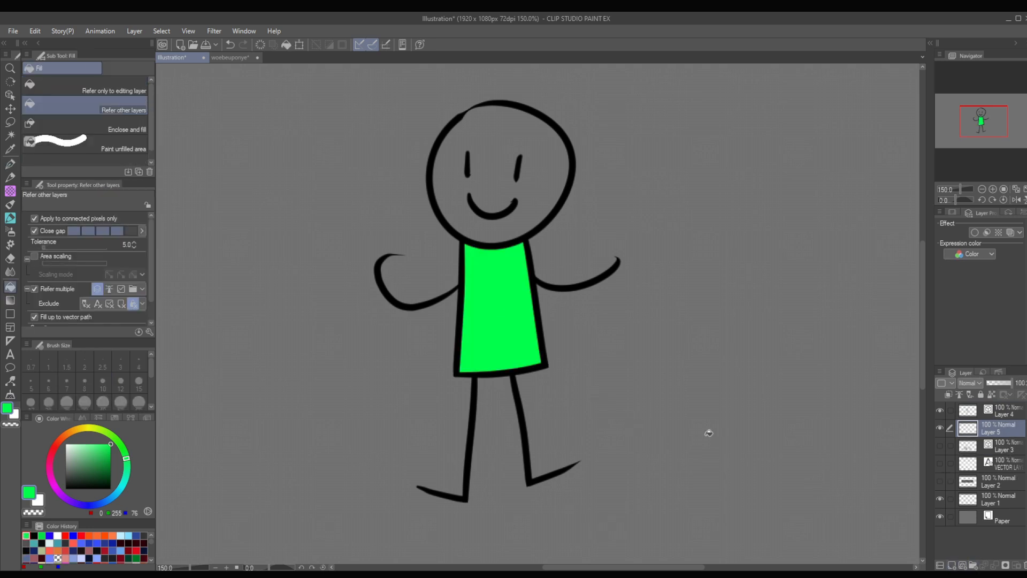
- Select the torso's side and hem lines on the vector layer with the Object tool and recolor them dark green
left_click(1006, 418)
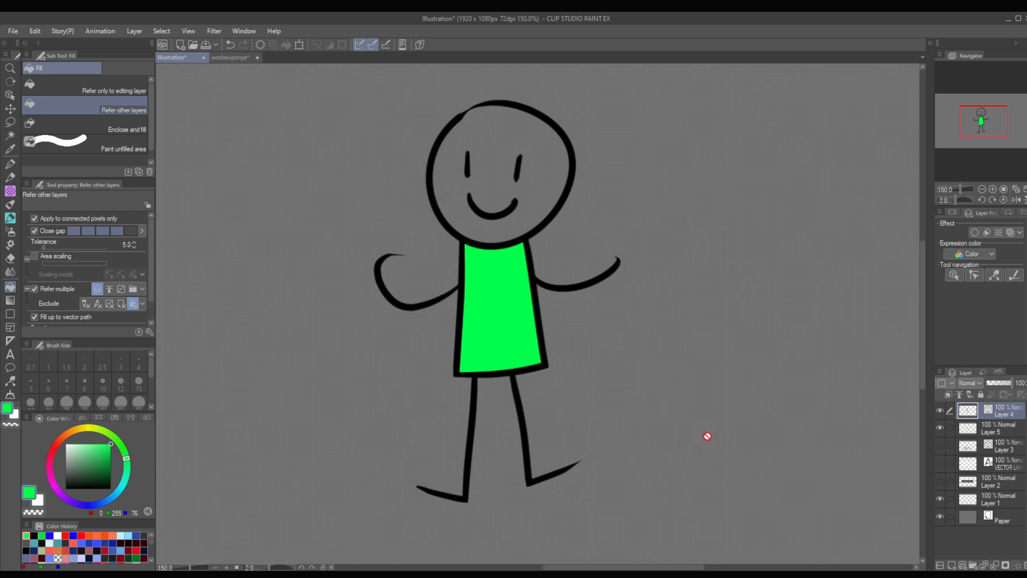
key("o")
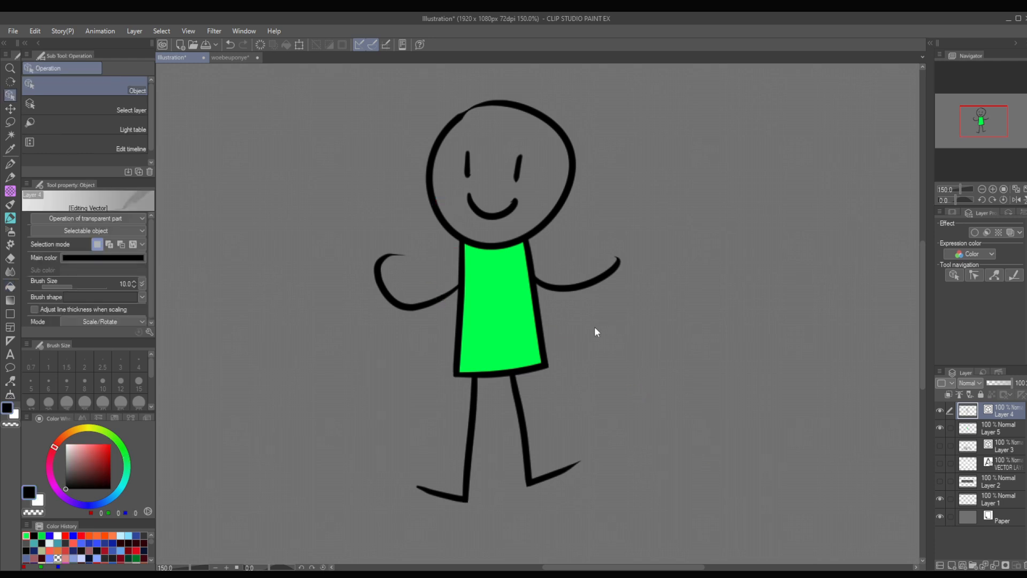
left_click_drag(597, 316, 445, 355)
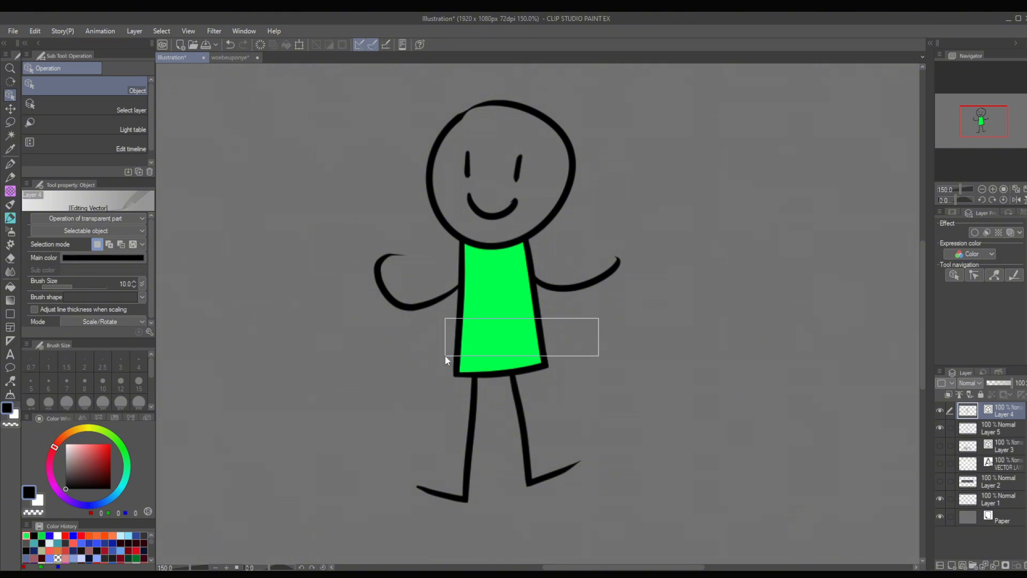
left_click(530, 372, "shift")
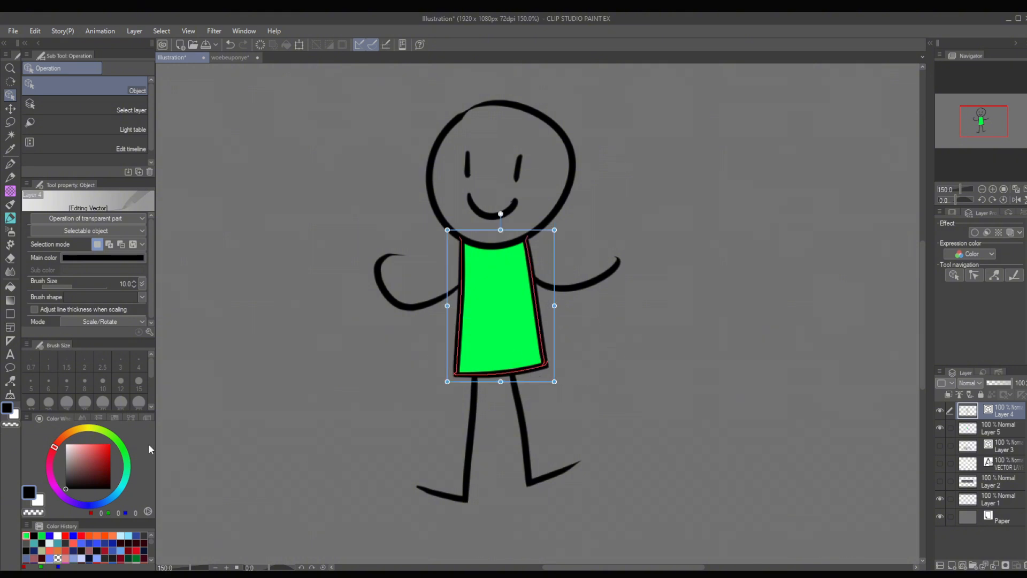
left_click(124, 455)
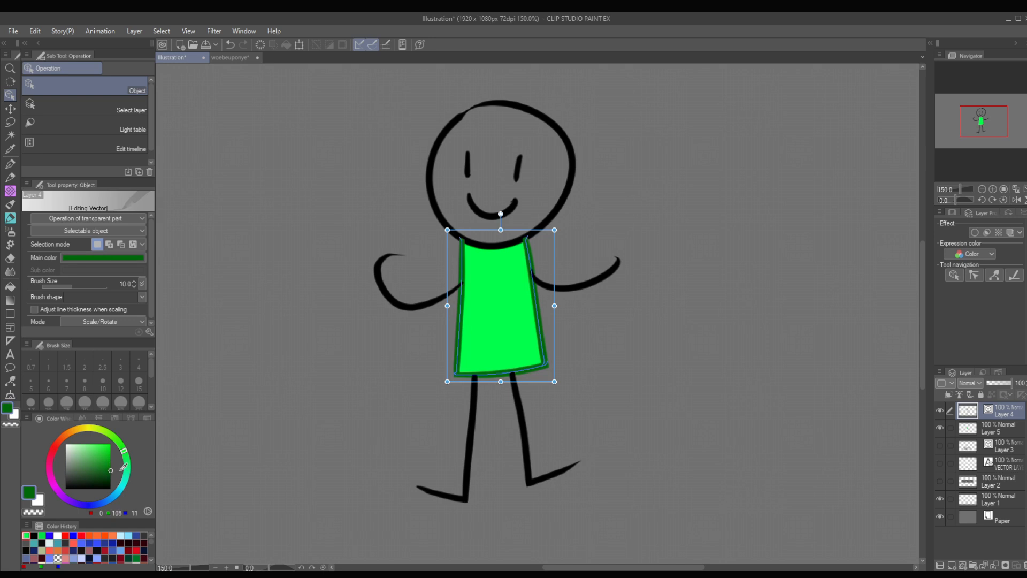
left_click_drag(124, 471, 134, 468)
left_click(621, 349)
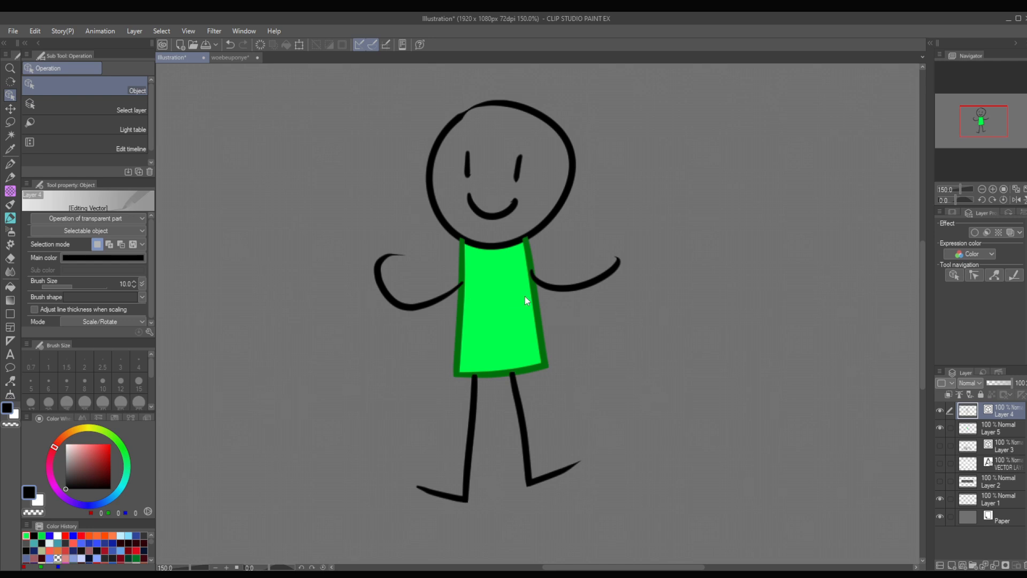
- Examine at 400% zoom how the arm and head lines overlap the torso's dark green outline
left_click(992, 189)
left_click(992, 189)
left_click(992, 188)
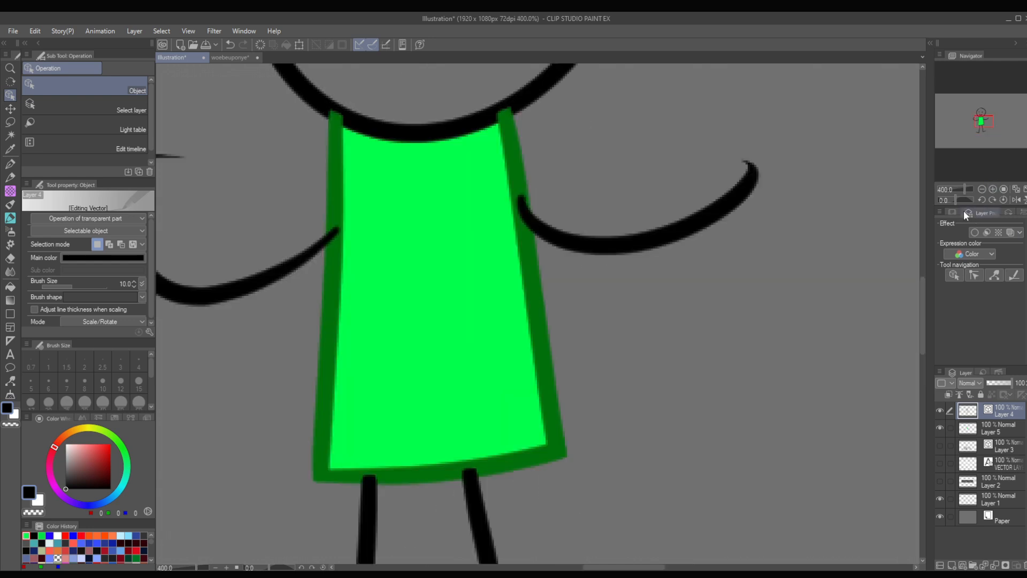
left_click_drag(666, 300, 707, 430)
left_click_drag(660, 344, 767, 157)
left_click_drag(721, 343, 598, 454)
left_click_drag(259, 386, 386, 369)
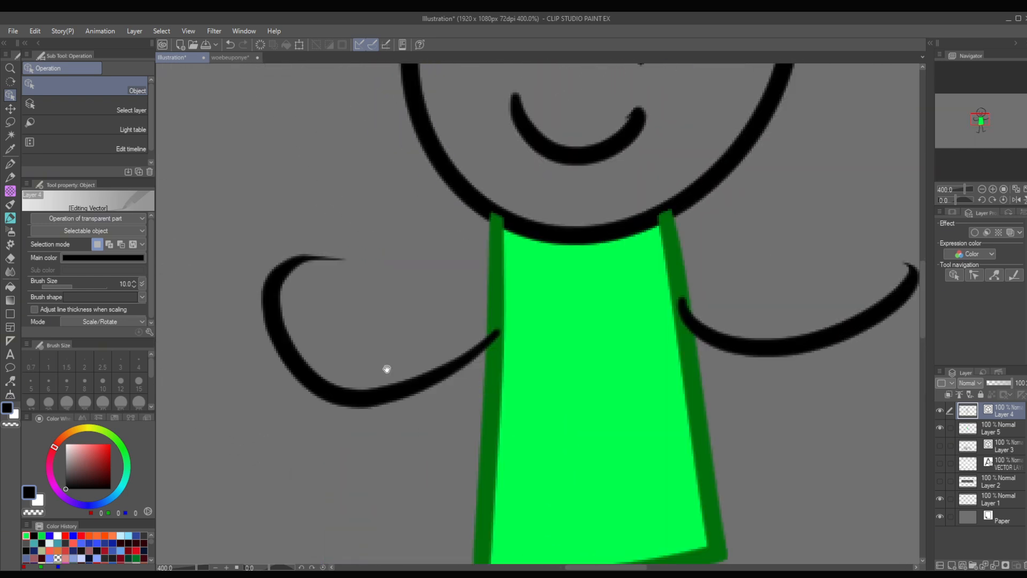
left_click_drag(707, 423, 646, 428)
- Try shifting the left arm's vector line toward the torso, and undo the move
mouse_move(385, 382)
left_mouse_down()
mouse_move(378, 374)
mouse_move(332, 394)
mouse_move(412, 378)
mouse_move(347, 401)
mouse_move(396, 390)
left_mouse_up()
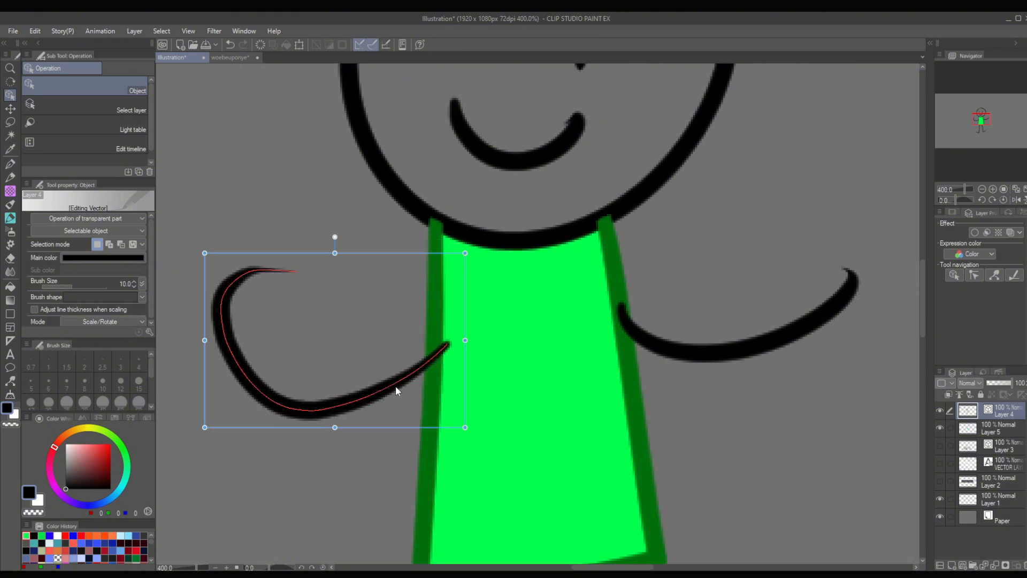
key("ctrl+z")
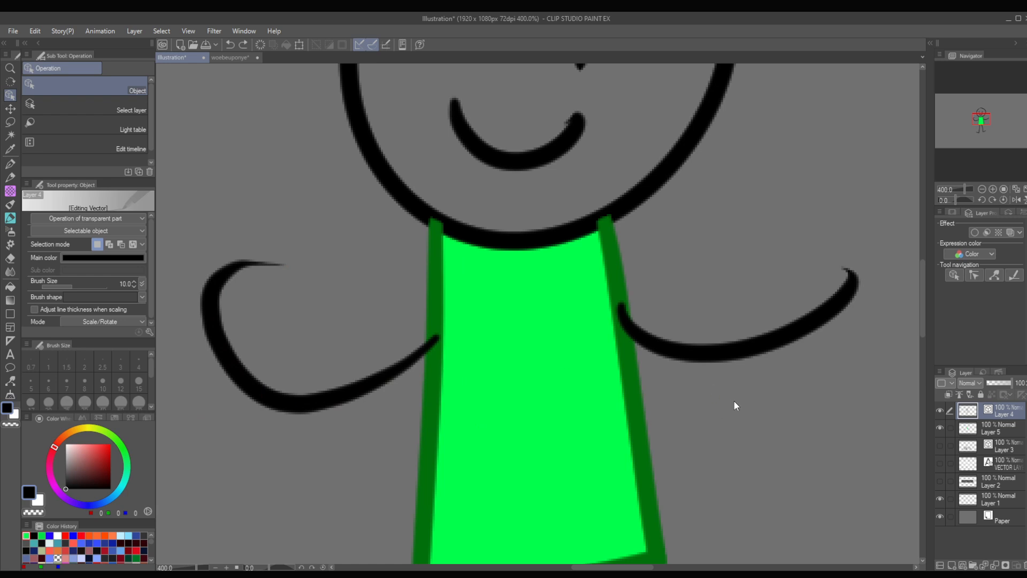
- Cut the head circle's vector line and paste it back in front of the torso's dark green outline
mouse_move(734, 401)
left_mouse_down()
mouse_move(720, 277)
mouse_move(672, 338)
mouse_move(665, 469)
left_mouse_up()
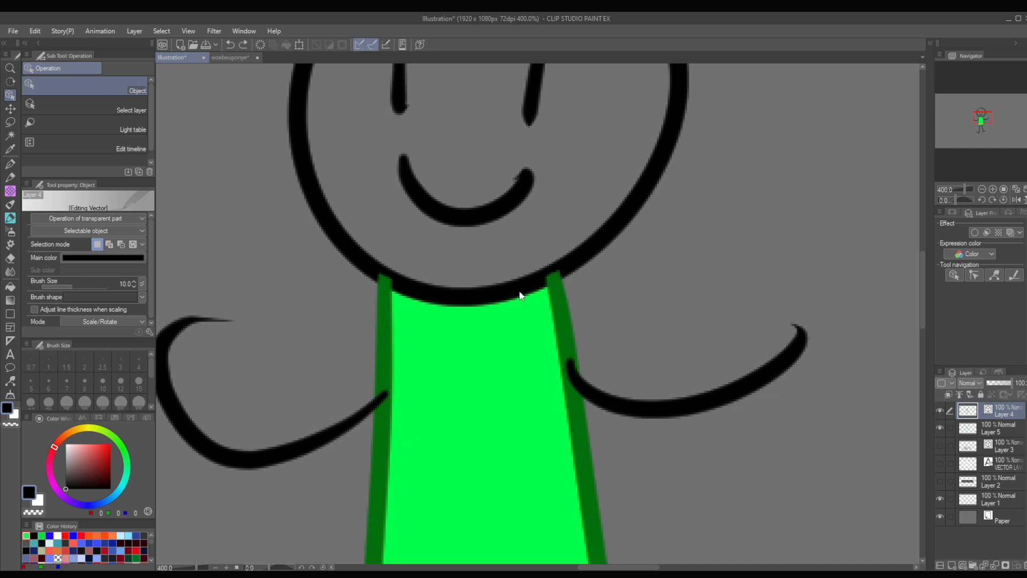
left_click_drag(533, 295, 553, 394)
left_click(621, 342)
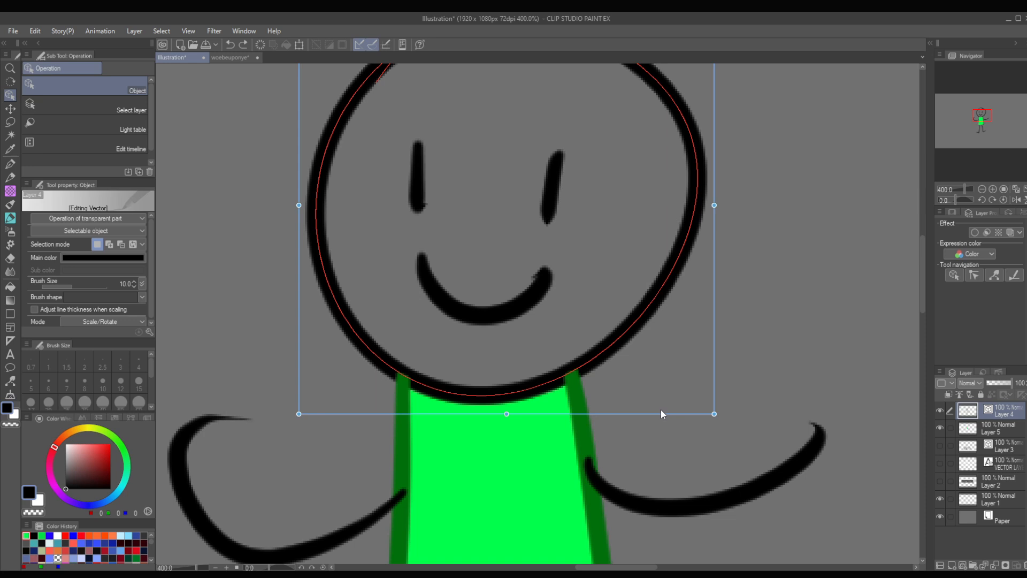
key("Delete")
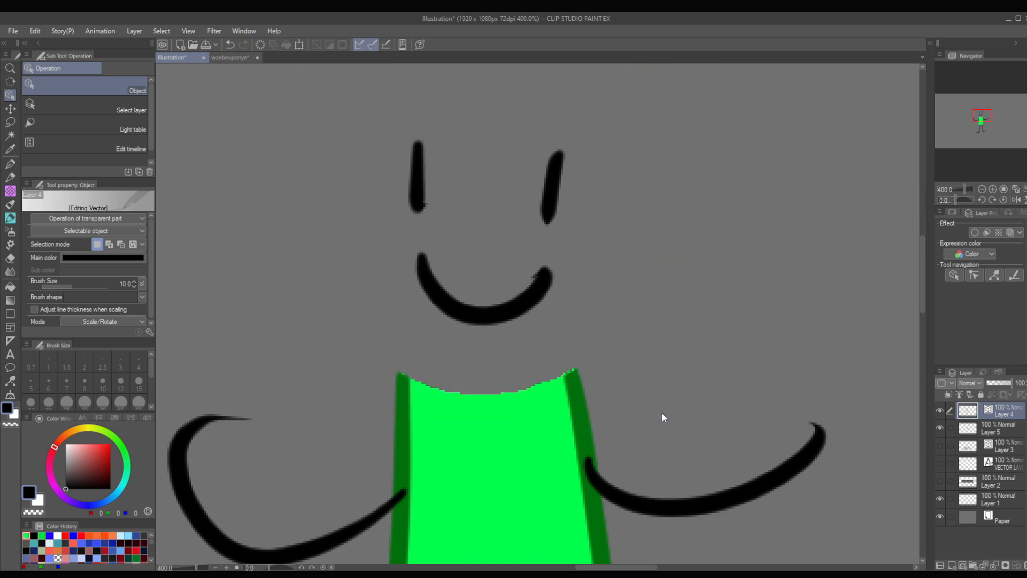
key("ctrl+z")
left_click(814, 341)
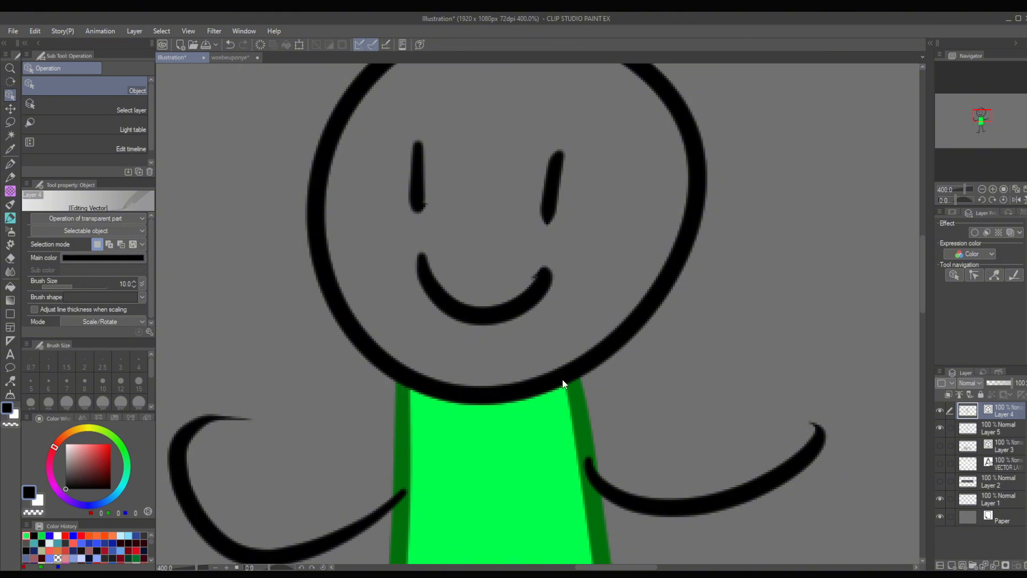
- Try moving the torso's dark green outline beside the right arm away from the body, and undo the move
left_click_drag(567, 426, 710, 281)
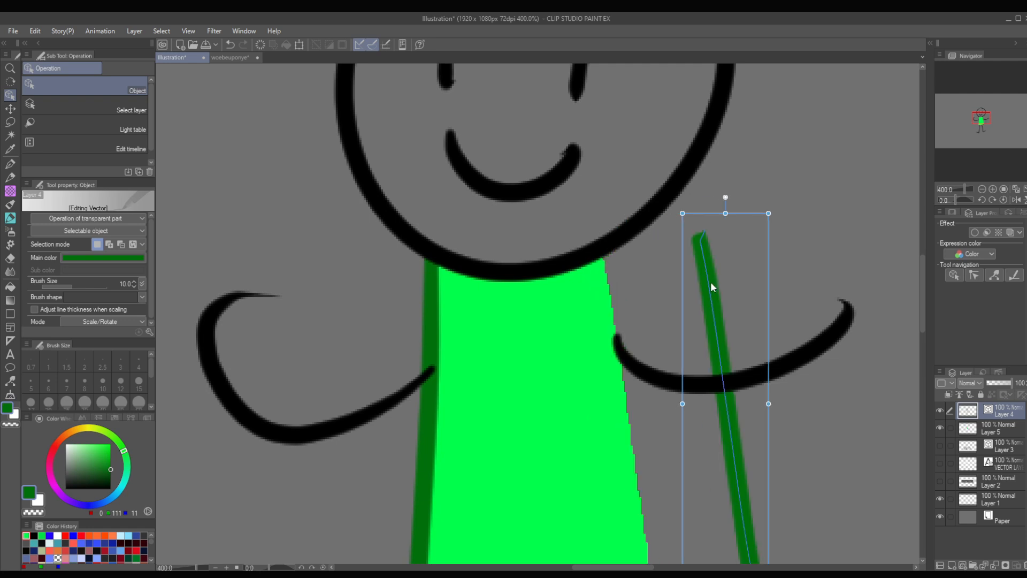
key("ctrl+z")
- Add a raster layer above vector Layer 4 and clip it to the layer below
left_click(982, 189)
left_click(981, 189)
left_click(981, 189)
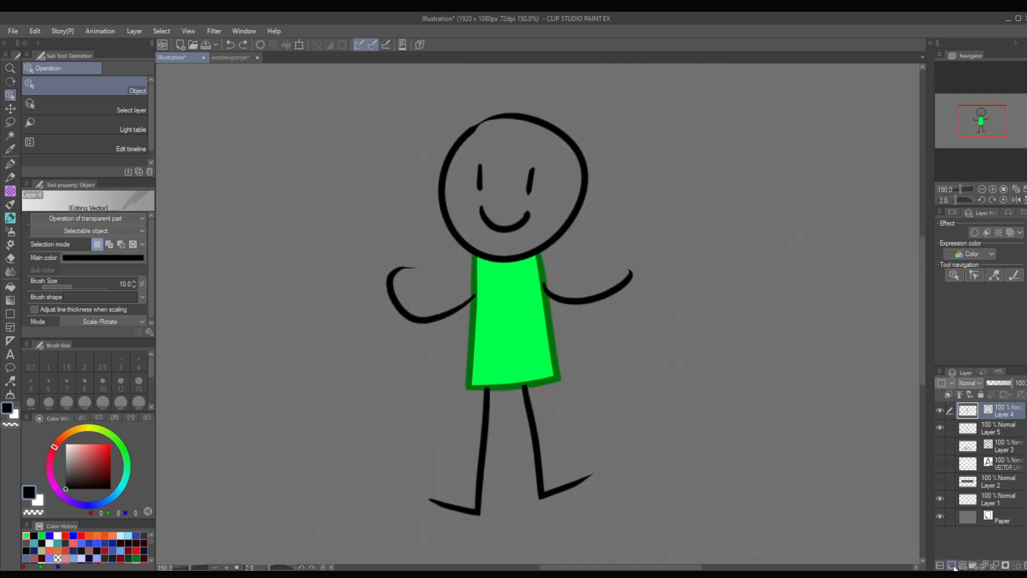
left_click(972, 566)
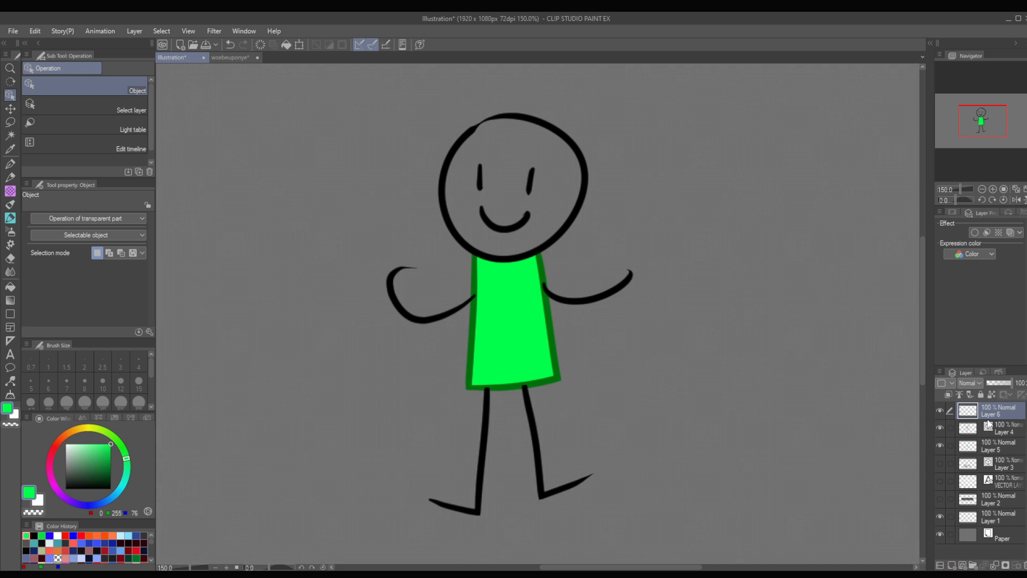
left_click(948, 395)
- Paint over the left arm in red and the right arm in blue with the G-pen at size 60
left_click(9, 163)
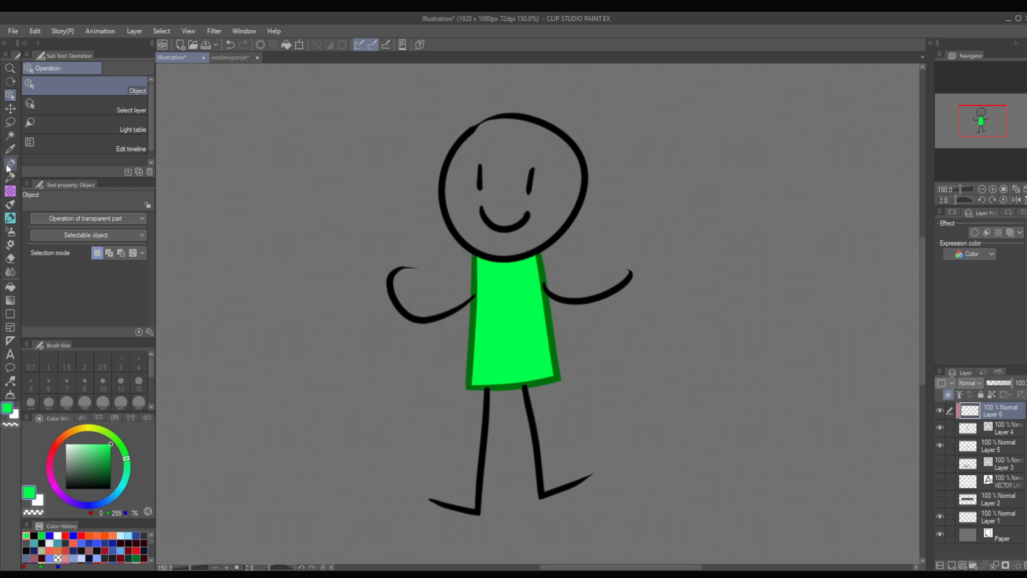
left_click(57, 444)
left_click(138, 402)
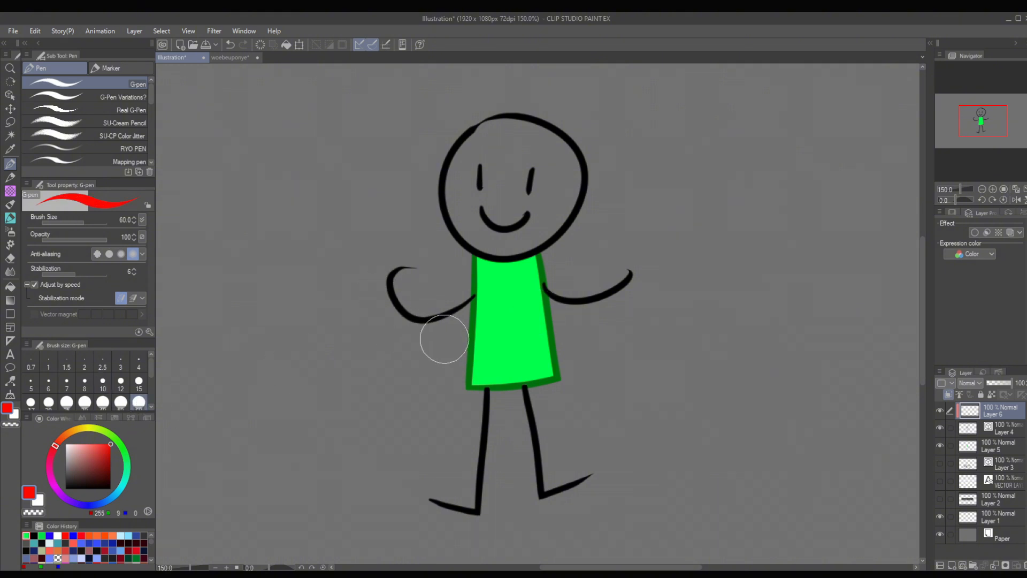
mouse_move(412, 268)
left_mouse_down()
mouse_move(387, 337)
mouse_move(415, 337)
mouse_move(419, 298)
mouse_move(465, 300)
left_mouse_up()
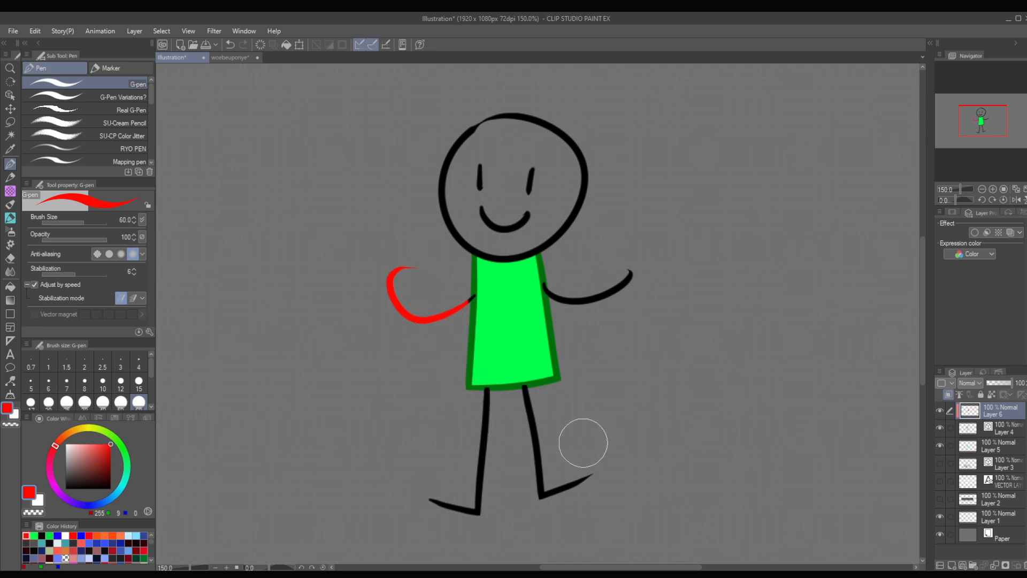
left_click(81, 535)
mouse_move(631, 273)
left_mouse_down()
mouse_move(591, 306)
mouse_move(581, 293)
mouse_move(548, 295)
left_mouse_up()
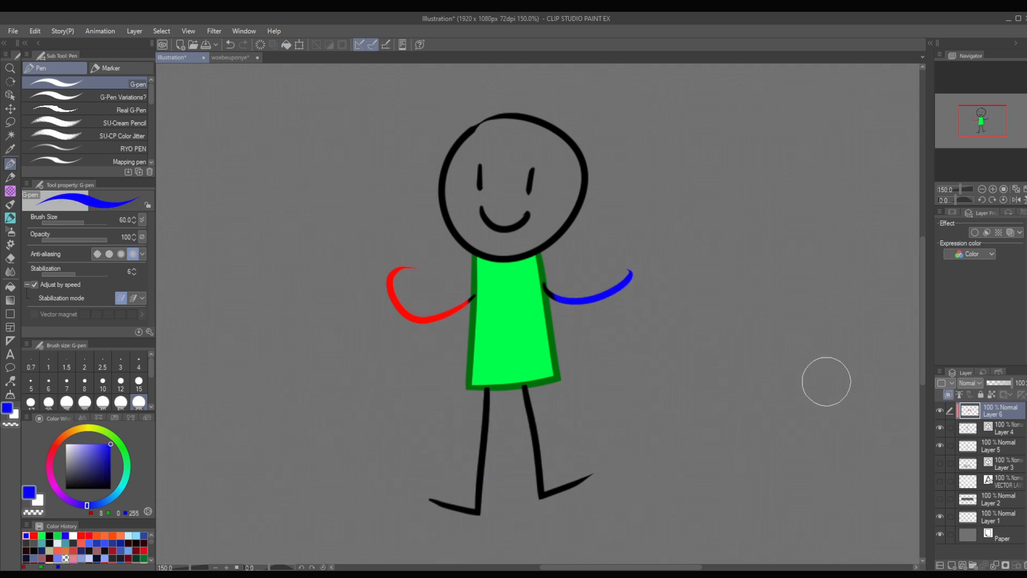
- Switch the layer's clipping off and back on, and paint all the figure's lines blue
left_click(949, 395)
left_click(949, 395)
mouse_move(490, 213)
left_mouse_down()
mouse_move(534, 80)
mouse_move(586, 145)
mouse_move(482, 375)
mouse_move(508, 486)
mouse_move(575, 479)
left_mouse_up()
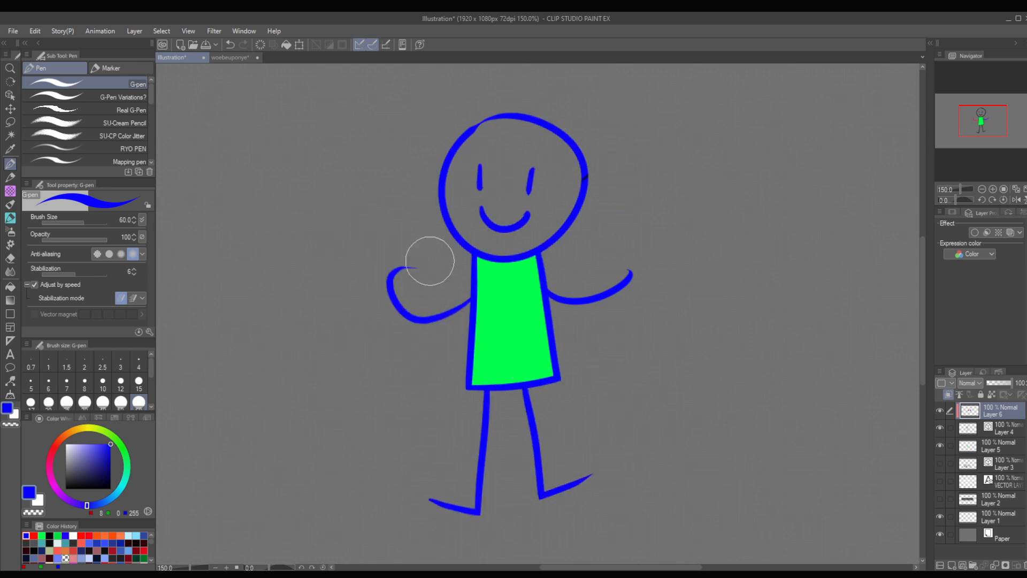
- Repaint the torso's side and hem outlines dark green with the G-pen at size 15
scroll(536, 310, "up", 8)
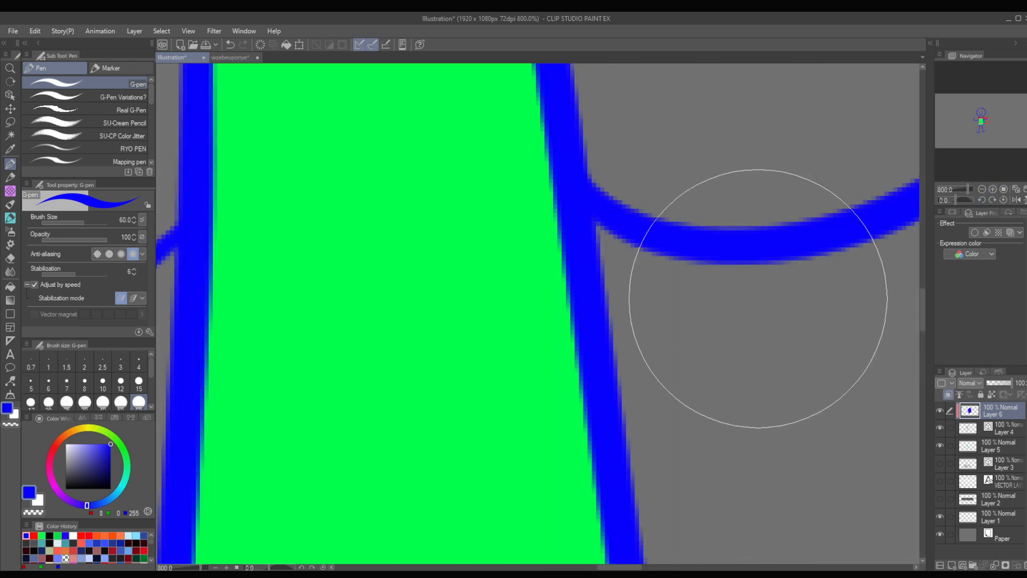
left_click_drag(498, 280, 536, 397)
left_click(124, 452)
left_click(108, 468)
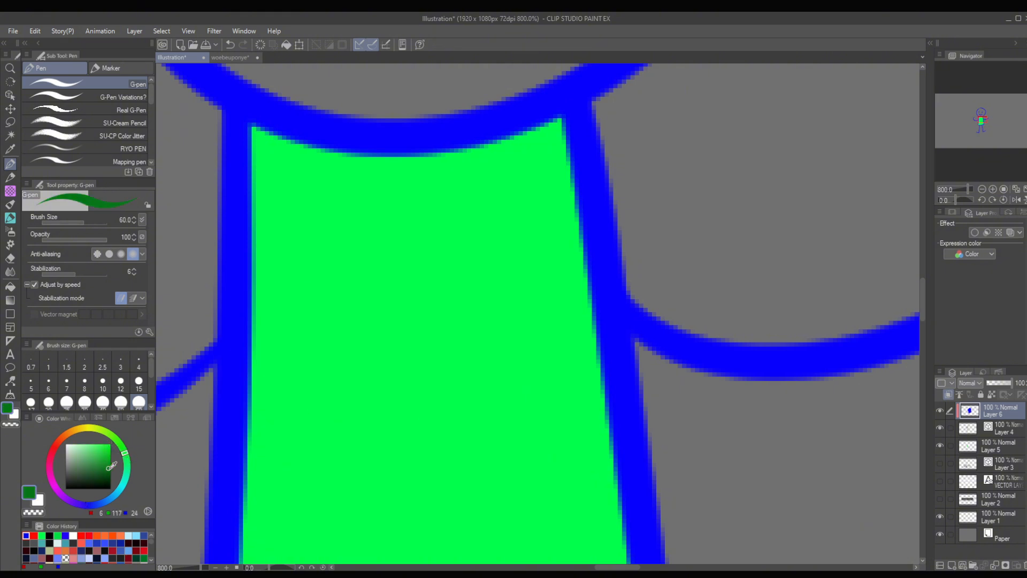
left_click(111, 471)
left_click(139, 381)
mouse_move(590, 168)
left_mouse_down()
mouse_move(595, 160)
mouse_move(564, 147)
mouse_move(601, 138)
mouse_move(605, 222)
mouse_move(588, 264)
mouse_move(606, 313)
mouse_move(611, 355)
mouse_move(598, 332)
mouse_move(623, 440)
left_mouse_up()
left_click_drag(644, 493, 613, 336)
left_click_drag(598, 284, 611, 440)
left_click(981, 190)
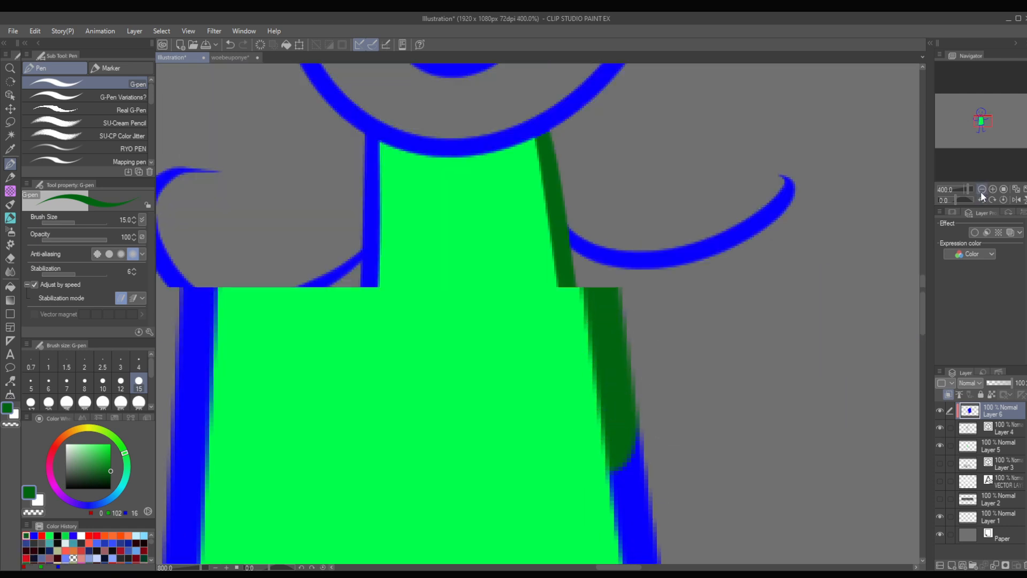
left_click(982, 190)
mouse_move(580, 355)
left_mouse_down()
mouse_move(571, 395)
mouse_move(561, 384)
mouse_move(424, 408)
mouse_move(489, 398)
mouse_move(444, 405)
mouse_move(452, 224)
left_mouse_up()
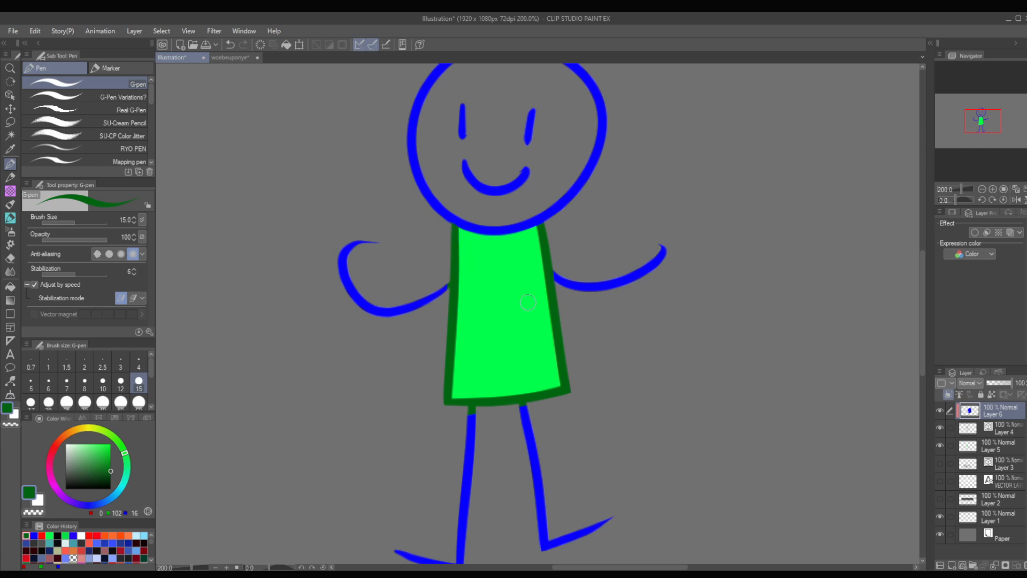
- Cover all the figure's lines in light cyan using the Soft airbrush at size 800
left_click(10, 231)
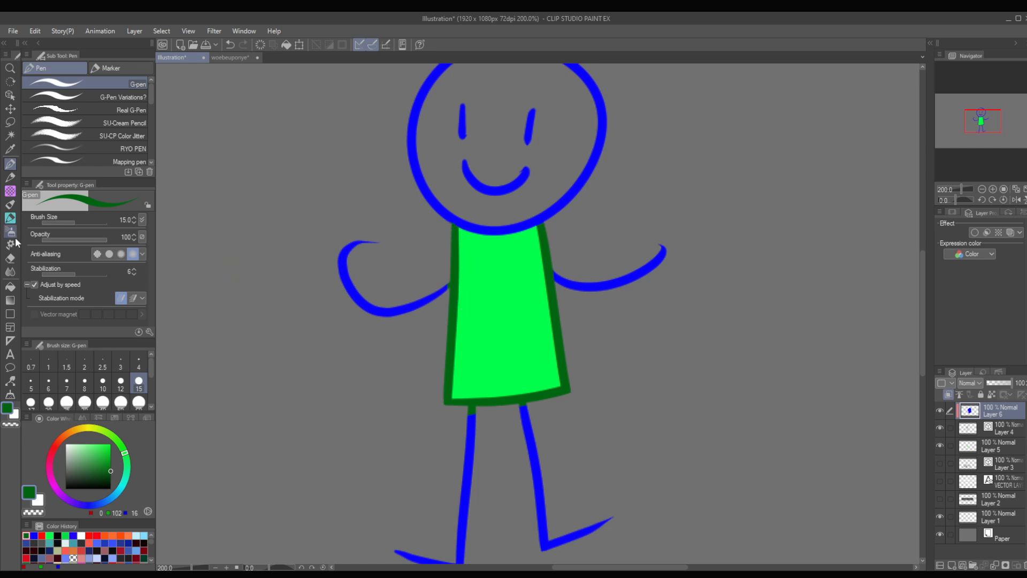
left_click(150, 406)
left_click_drag(178, 486, 209, 433)
left_click(105, 502)
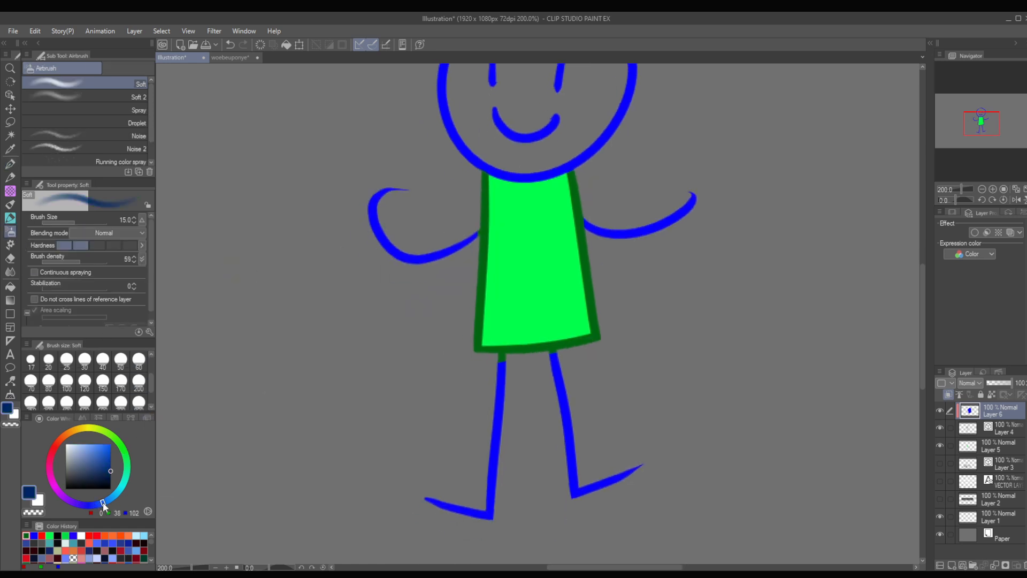
left_click_drag(100, 457, 139, 438)
left_click(142, 404)
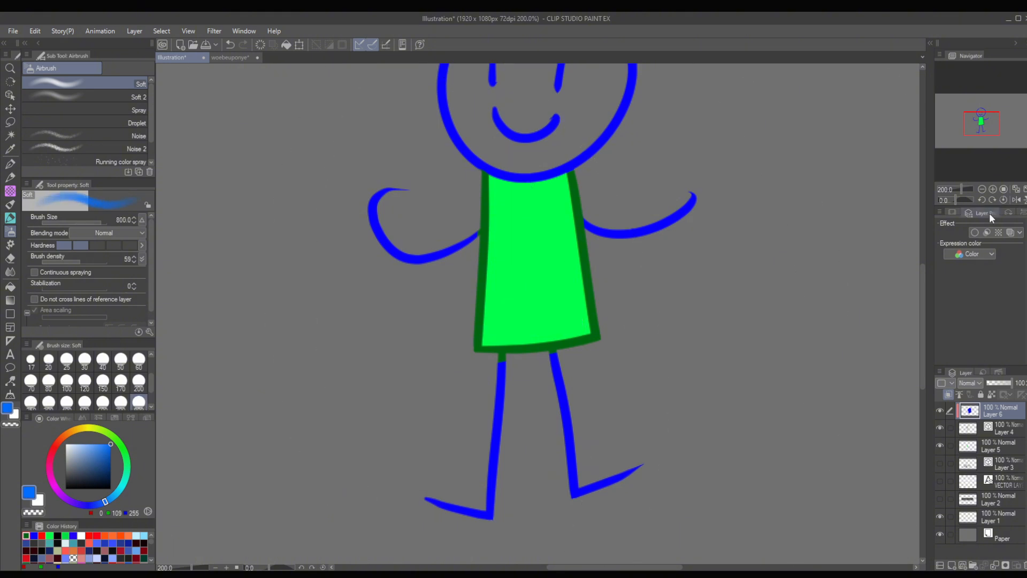
left_click(982, 189)
left_click(120, 489)
left_click(93, 444)
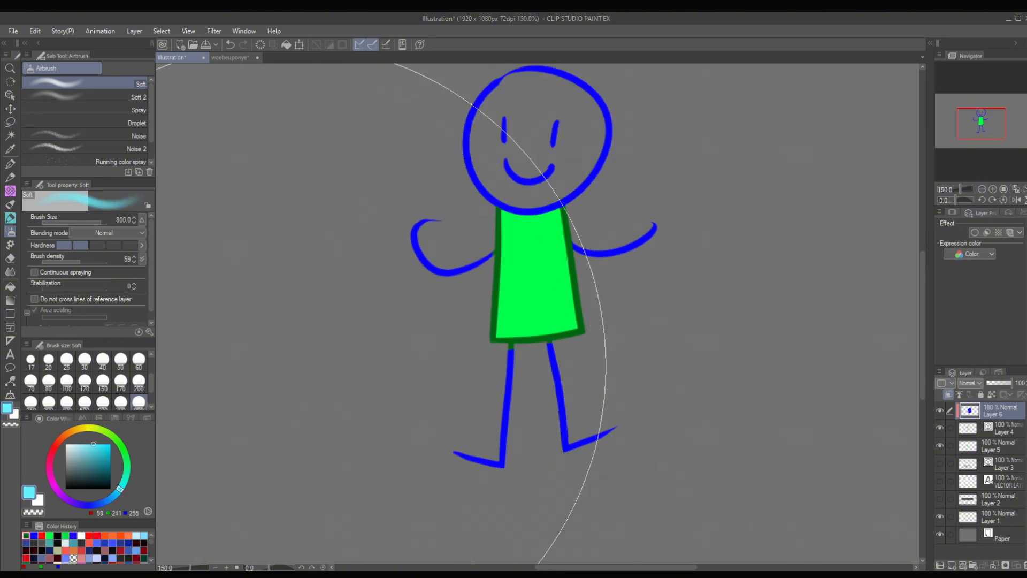
left_click_drag(289, 361, 266, 393)
mouse_move(479, 171)
left_mouse_down()
mouse_move(466, 179)
mouse_move(439, 289)
mouse_move(491, 267)
left_mouse_up()
- Airbrush dark purple over the legs and lower body at size 800 so the lines fade from cyan to purple
left_click(66, 500)
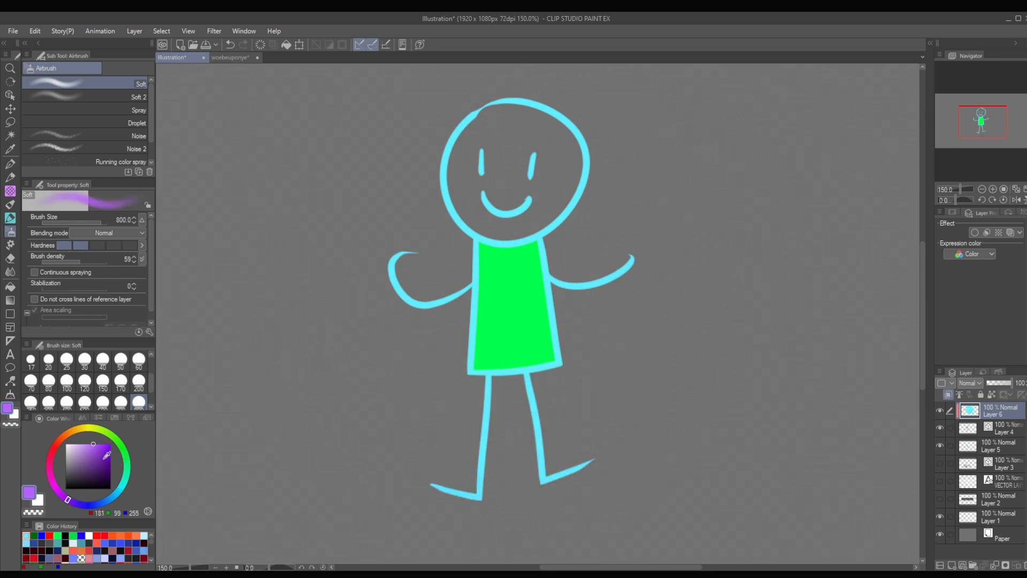
left_click(111, 454)
left_click(139, 381)
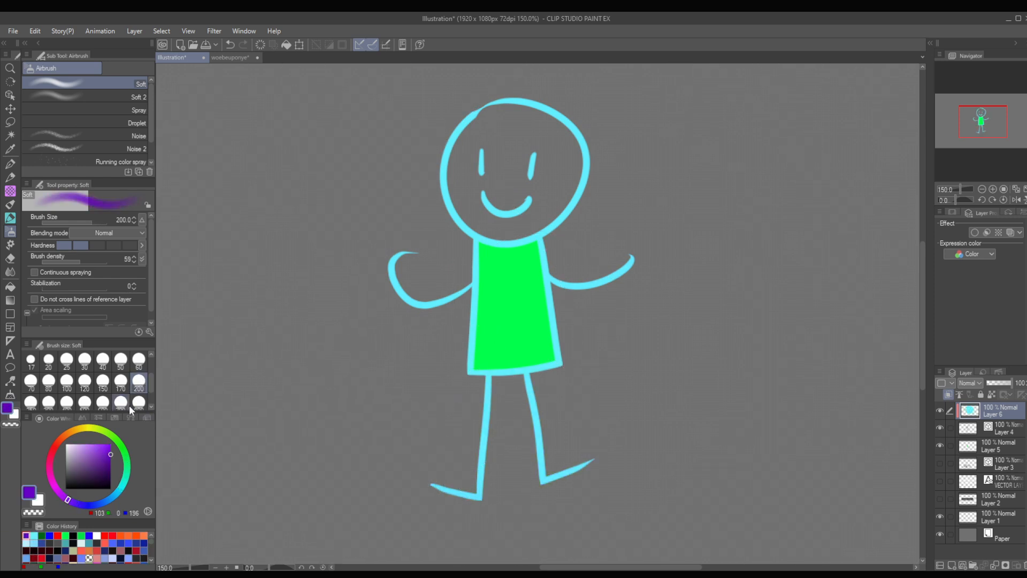
left_click(139, 403)
left_click_drag(524, 442, 527, 326)
mouse_move(466, 445)
left_mouse_down()
mouse_move(502, 476)
mouse_move(536, 485)
left_mouse_up()
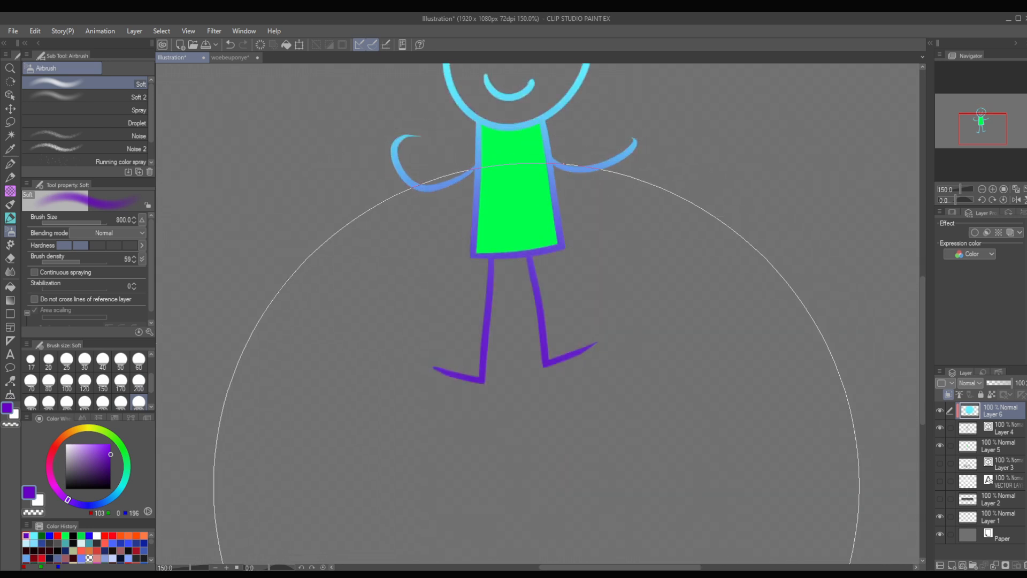
left_click_drag(667, 297, 640, 486)
left_click(982, 189)
left_click_drag(755, 410, 747, 385)
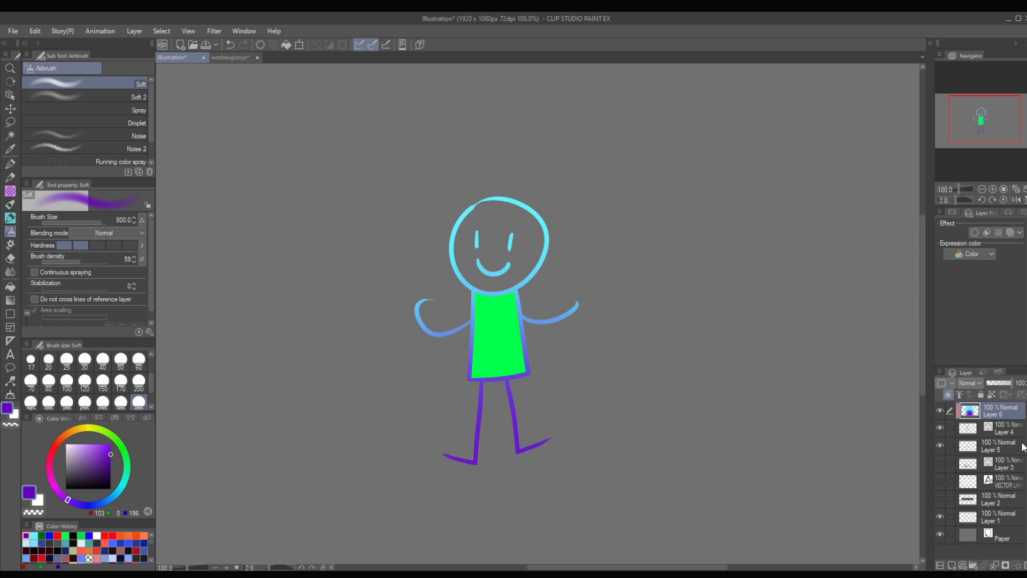
- Try blending modes such as Linear burn, Overlay, Color dodge and Multiply on the gradient layer, and set it back to Normal
scroll(971, 383, "down", 9)
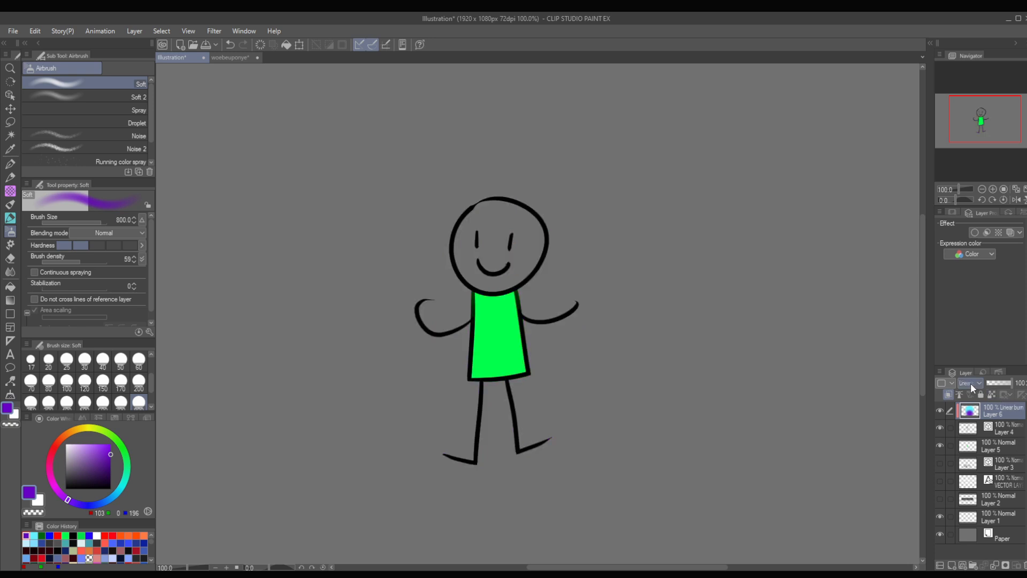
scroll(971, 383, "down", 3)
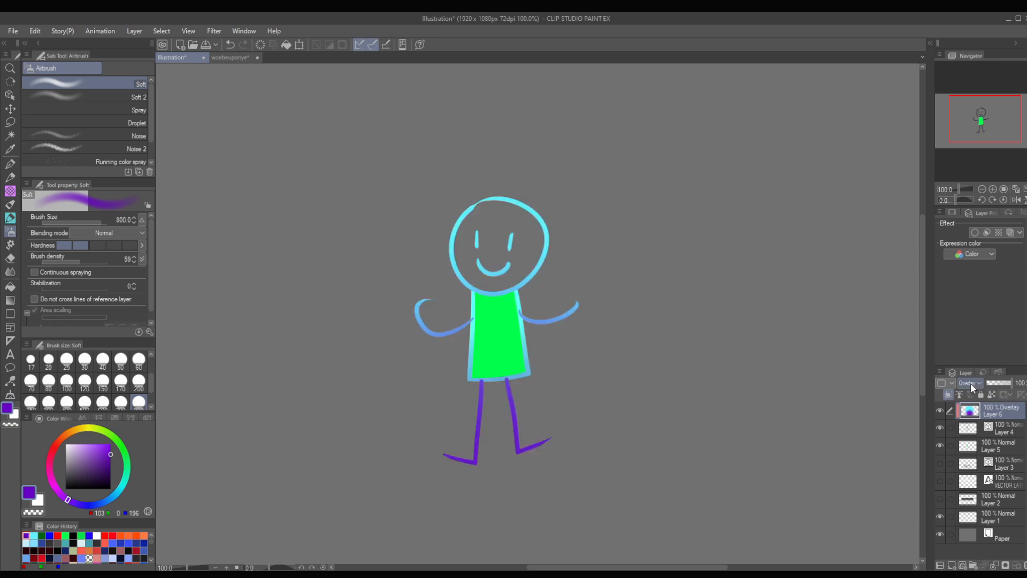
scroll(970, 383, "down", 2)
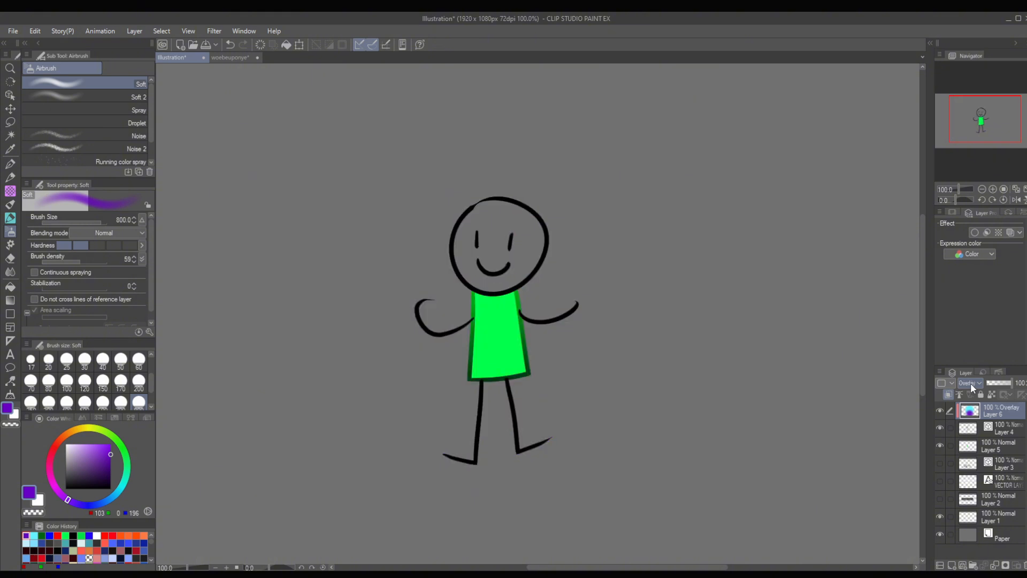
scroll(970, 383, "up", 9)
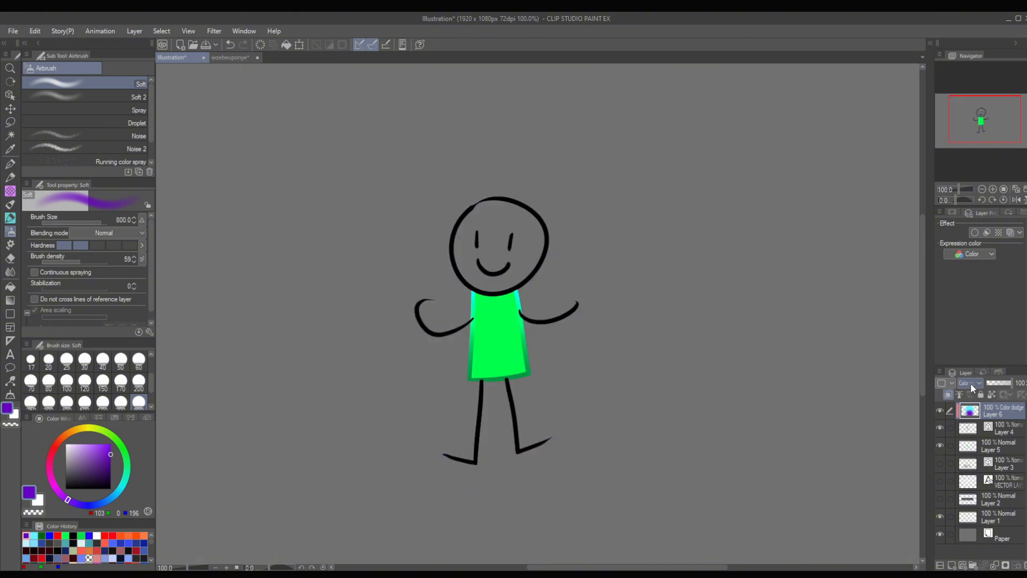
scroll(970, 383, "up", 2)
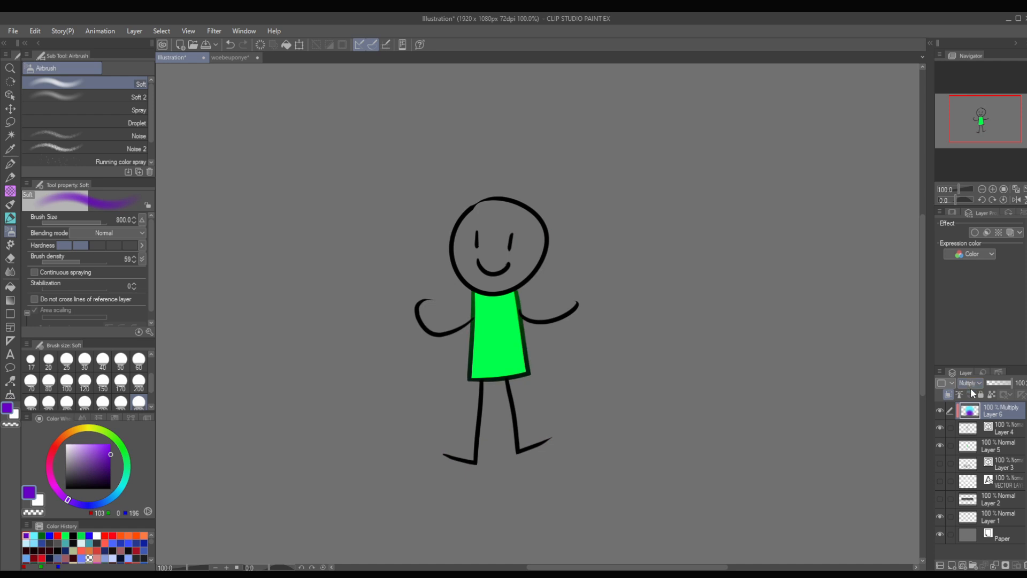
scroll(479, 306, "up", 2)
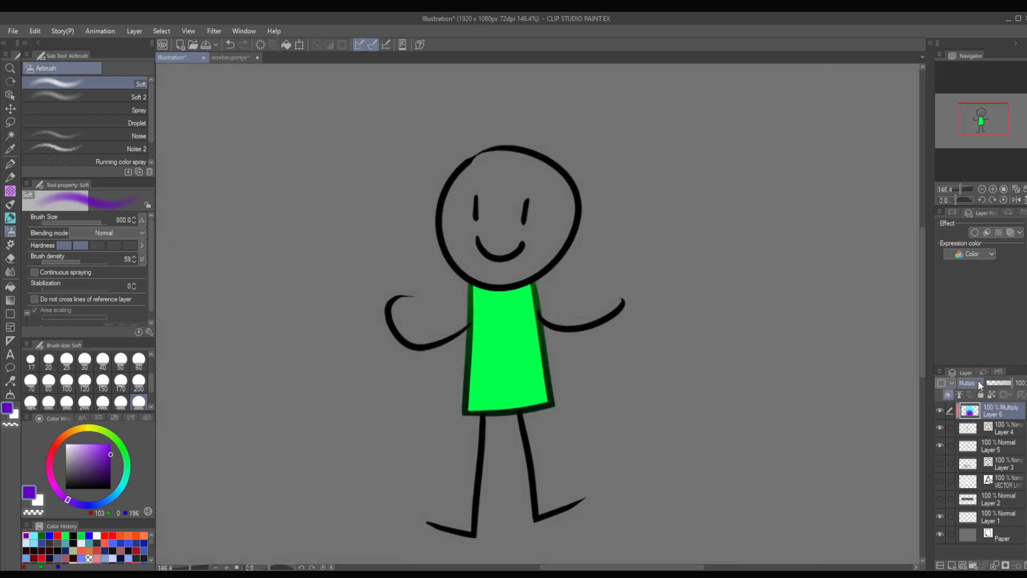
scroll(970, 383, "up", 2)
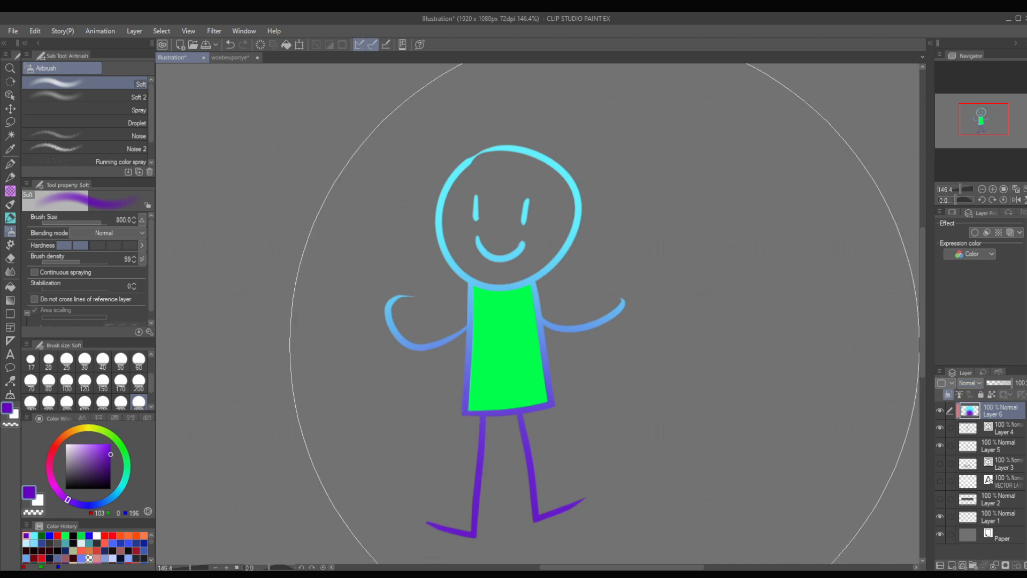
scroll(514, 328, "down", 2)
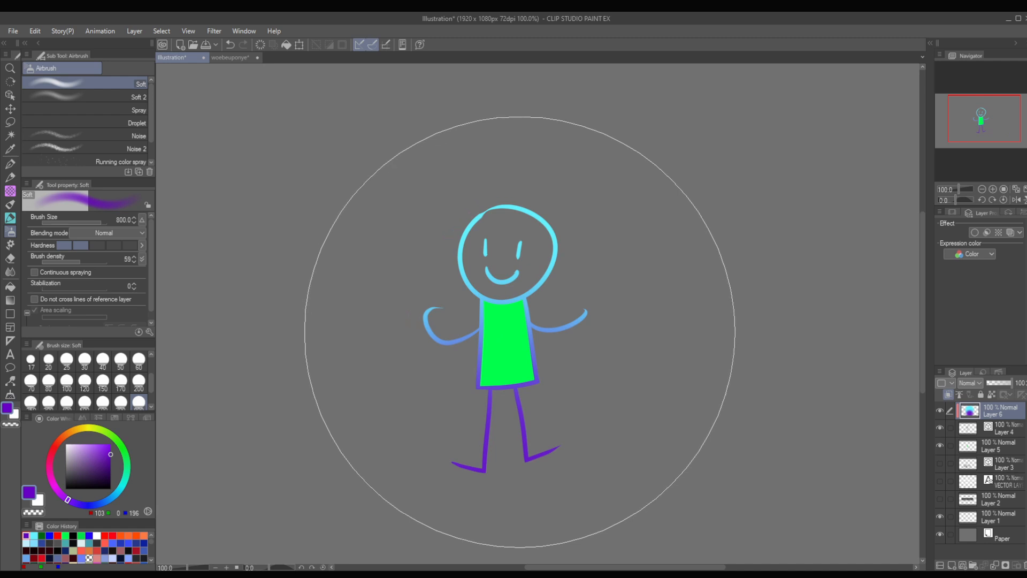
left_click(9, 163)
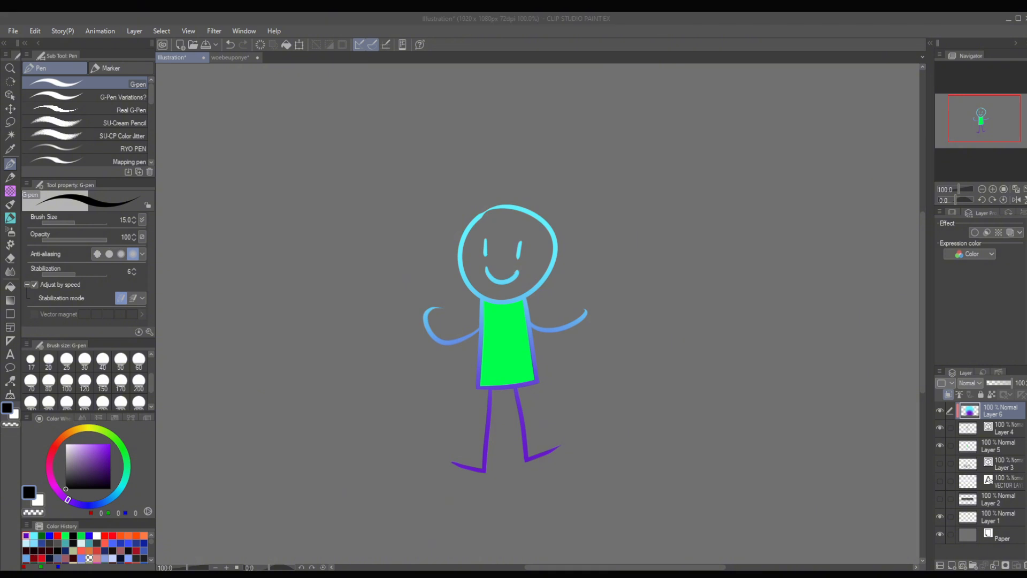
left_click(664, 147)
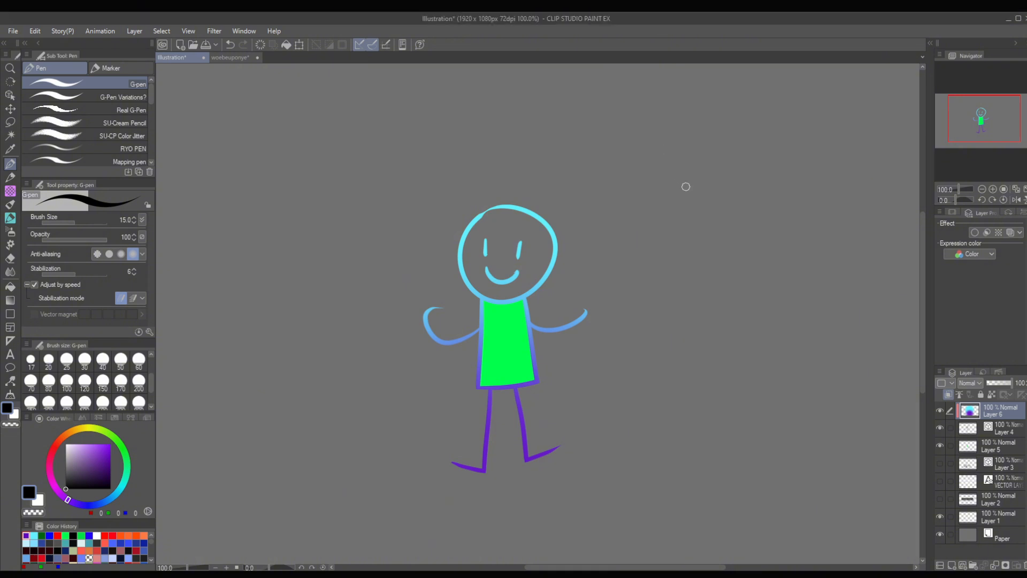
left_click(994, 431)
key("o")
left_click_drag(678, 179, 395, 391)
left_click(1006, 413)
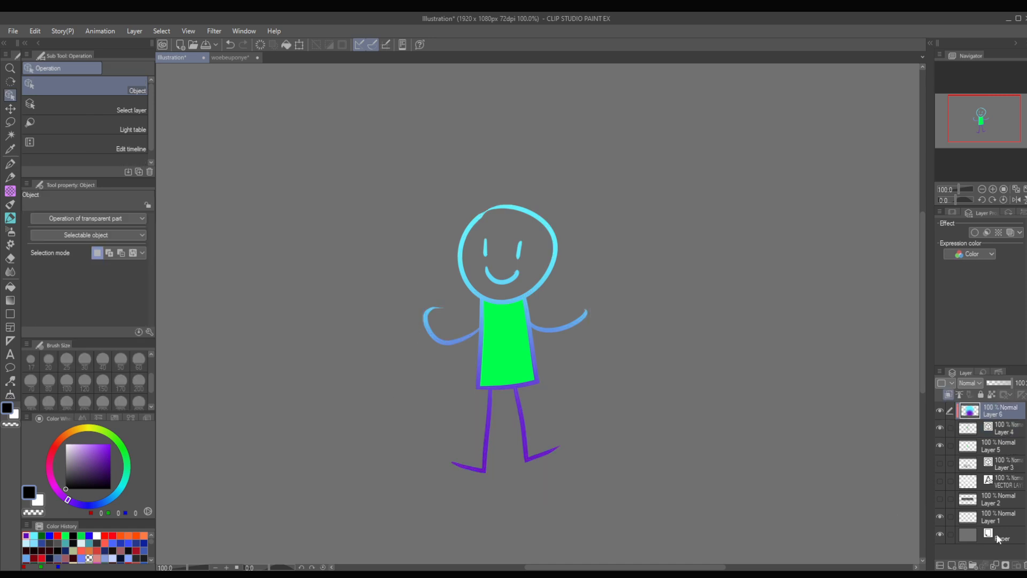
- Create a layer folder and move Layer 6, Layer 4 and Layer 5 into it
left_click(973, 565)
left_click(999, 428)
left_click(994, 461, "shift")
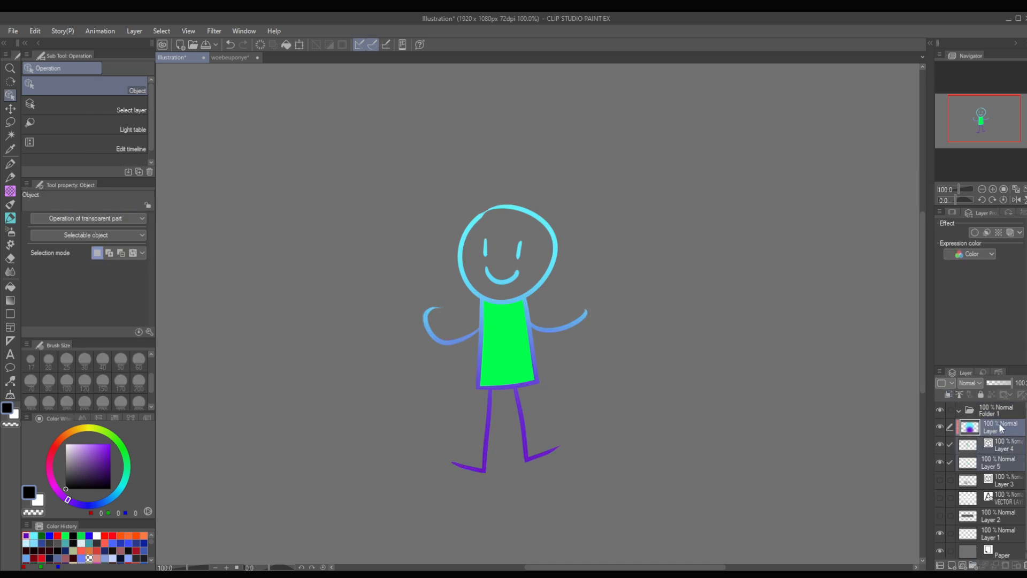
left_click_drag(999, 424, 999, 408)
- Transform the folder's contents, rotating the whole figure about 86 degrees clockwise
left_click(998, 407)
key("ctrl+t")
scroll(619, 247, "down", 2)
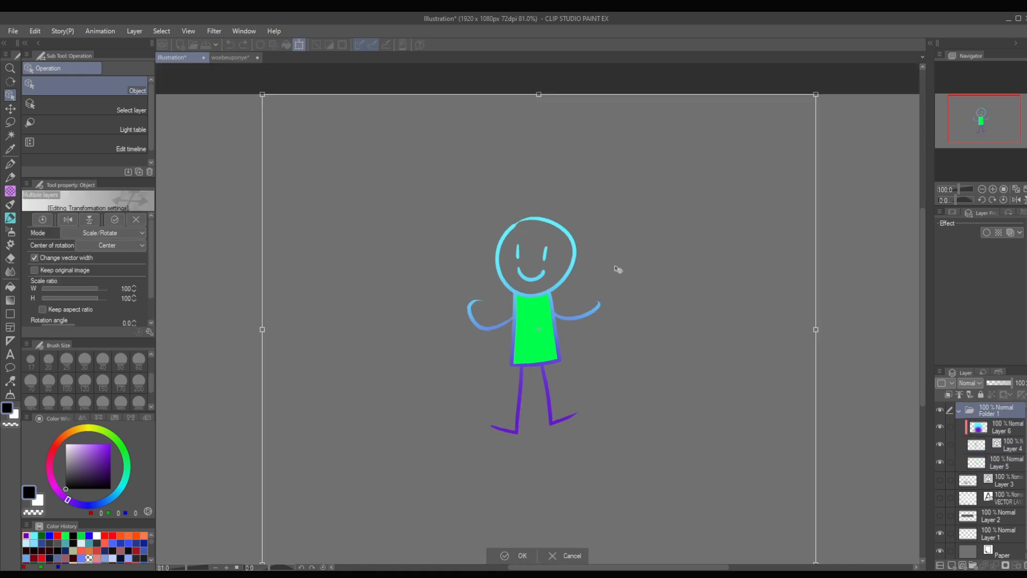
left_click_drag(763, 158, 734, 484)
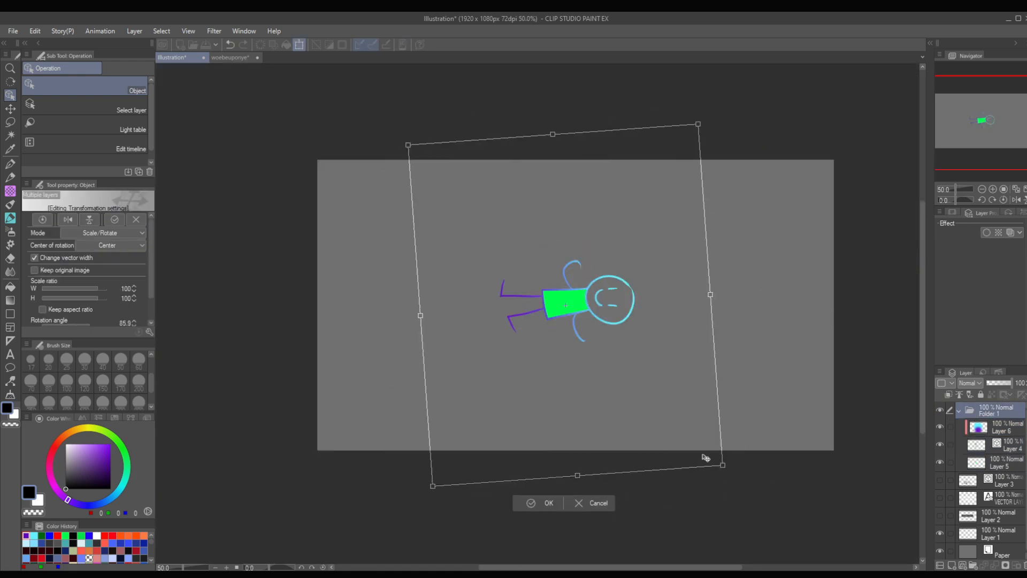
key("Return")
scroll(590, 294, "up", 4)
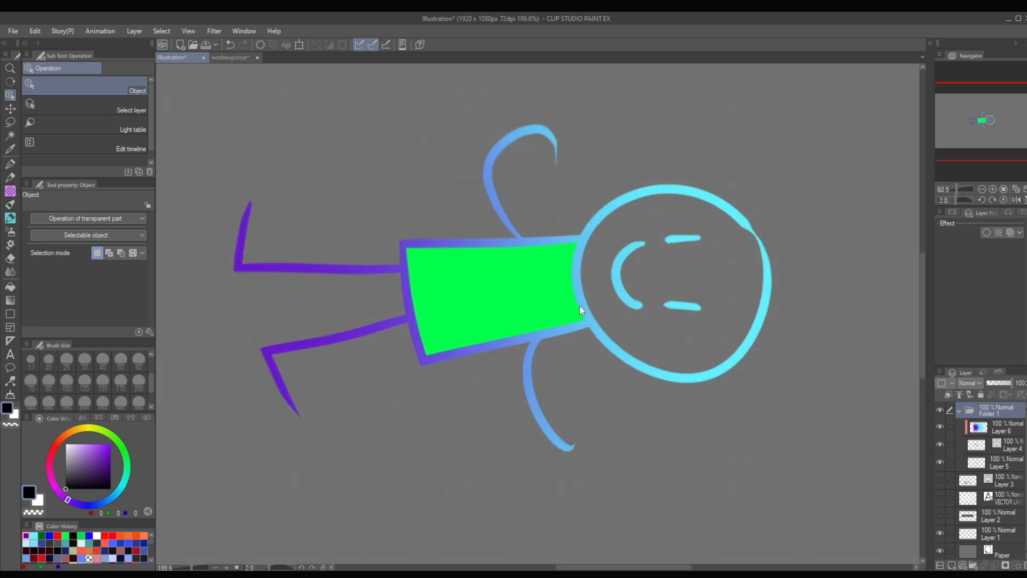
- Transform the folder's contents, rotating the whole figure upright by -86.7 degrees and scaling it down to 32%
left_click(11, 109)
scroll(202, 220, "down", 2)
left_click_drag(455, 326, 584, 354)
scroll(502, 299, "up", 5)
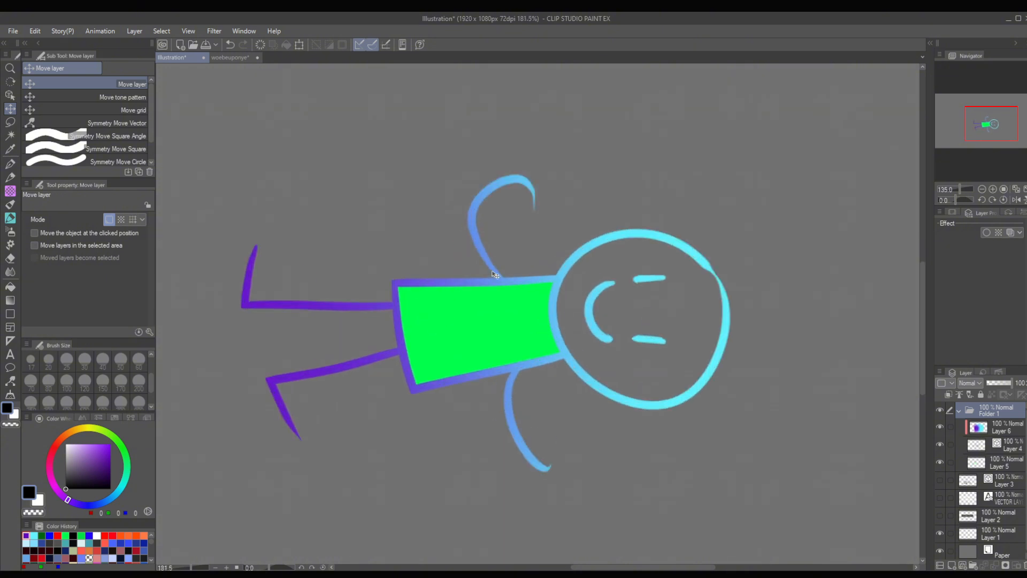
scroll(537, 294, "down", 8)
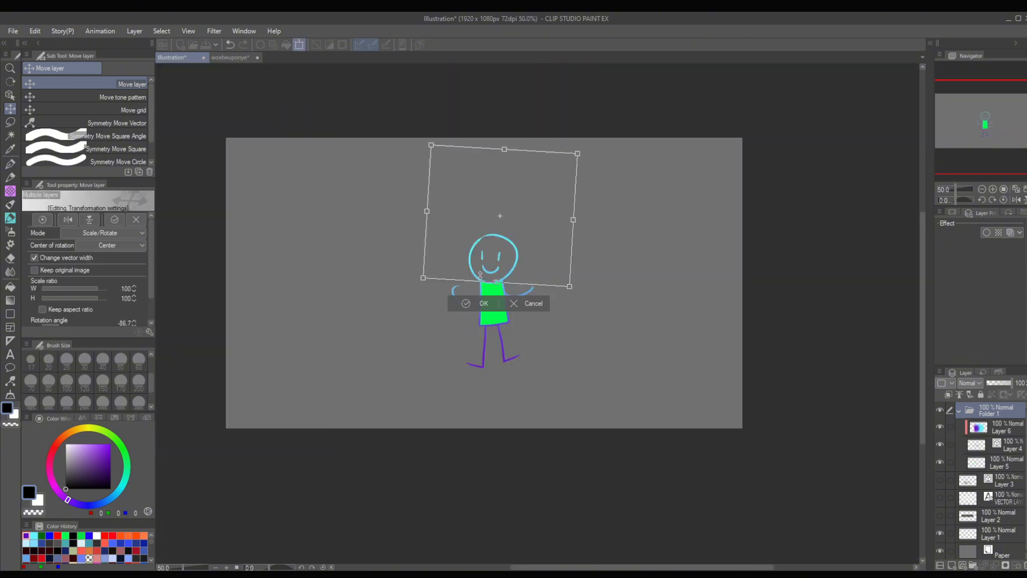
left_click_drag(498, 284, 483, 251)
left_click_drag(507, 209, 498, 276)
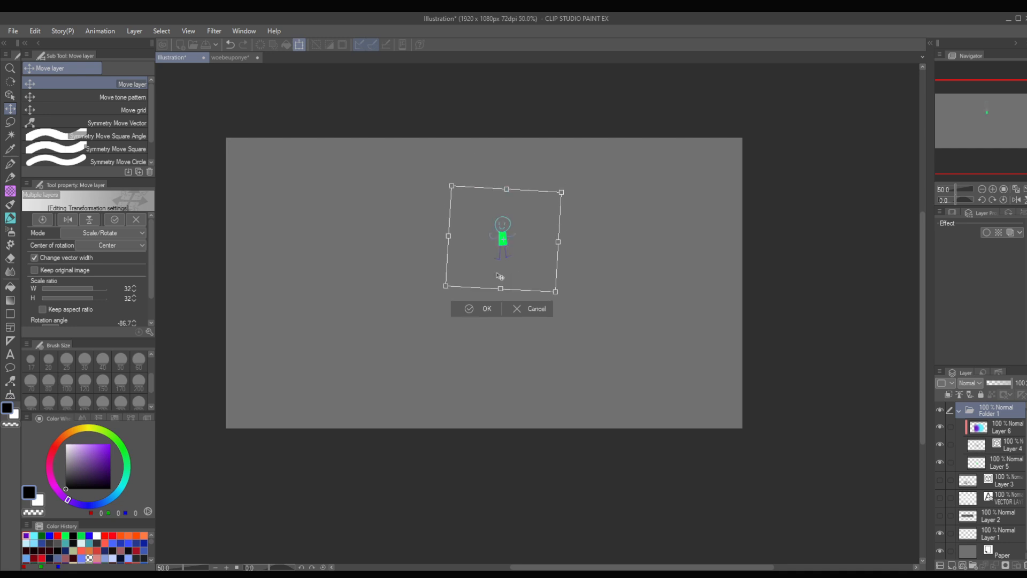
left_click(477, 308)
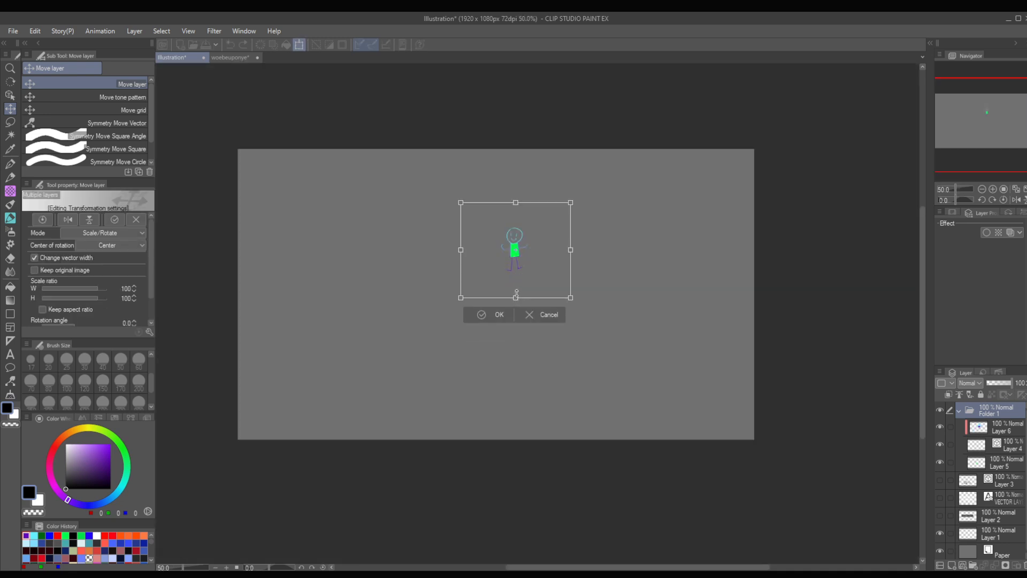
- Enlarge the folder's contents to 508% width and 474% height and centre the figure on the canvas
left_click_drag(518, 210, 541, 238)
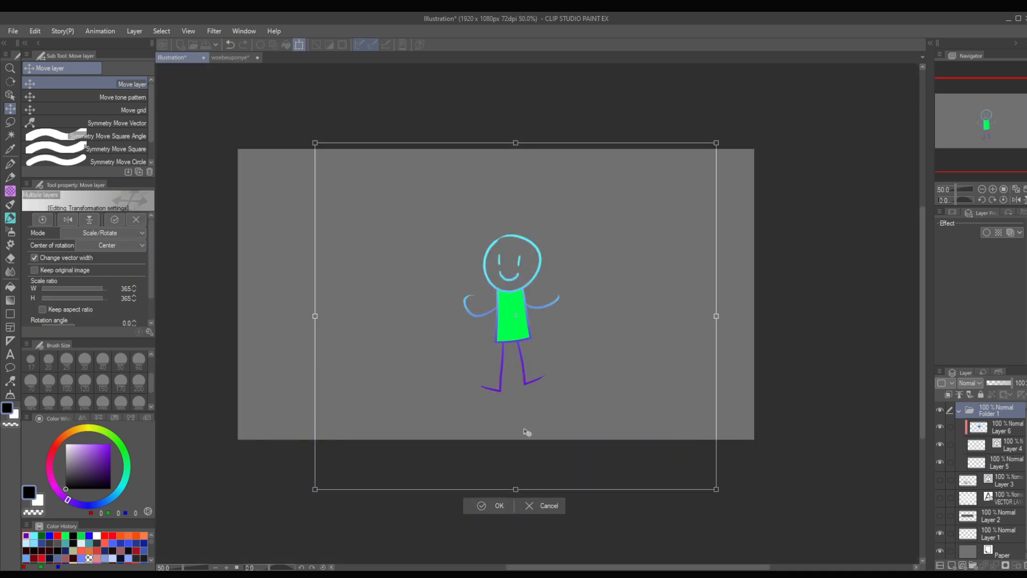
left_click_drag(713, 489, 871, 577)
left_click_drag(650, 391, 561, 330)
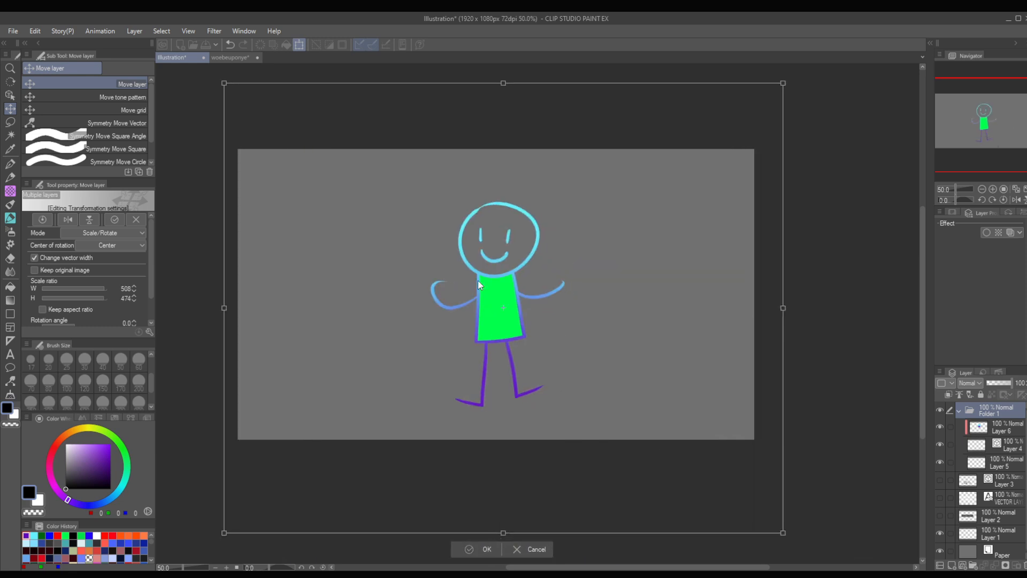
key("Return")
scroll(478, 284, "up", 3)
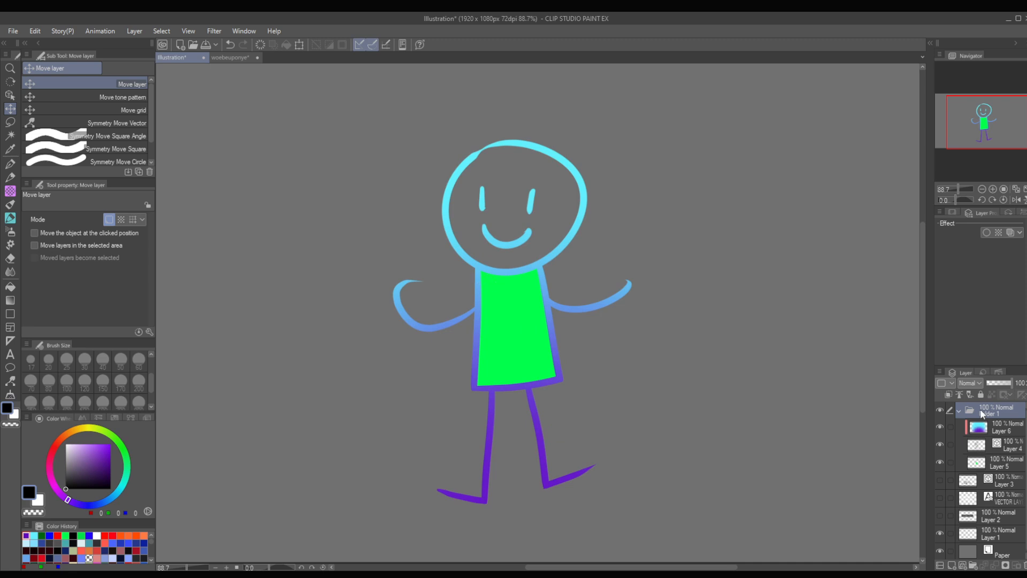
- Hide gradient Layer 6 and toggle Layer 4 and Layer 5 to compare the raster fill's edges with the vector lines
left_click(939, 425)
left_click(940, 438)
left_click(940, 439)
left_click(939, 459)
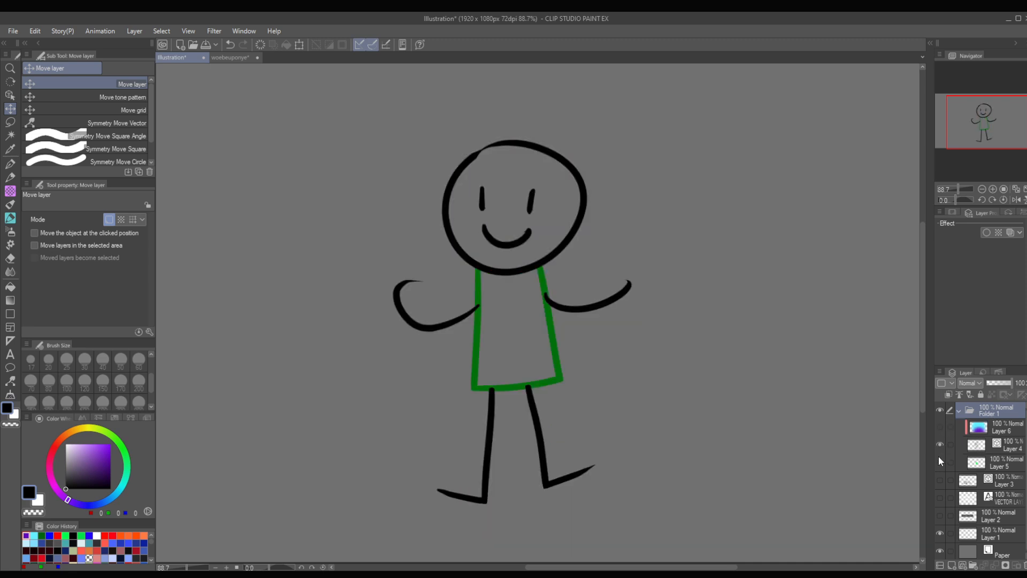
left_click(938, 456)
left_click(940, 444)
scroll(572, 363, "up", 3)
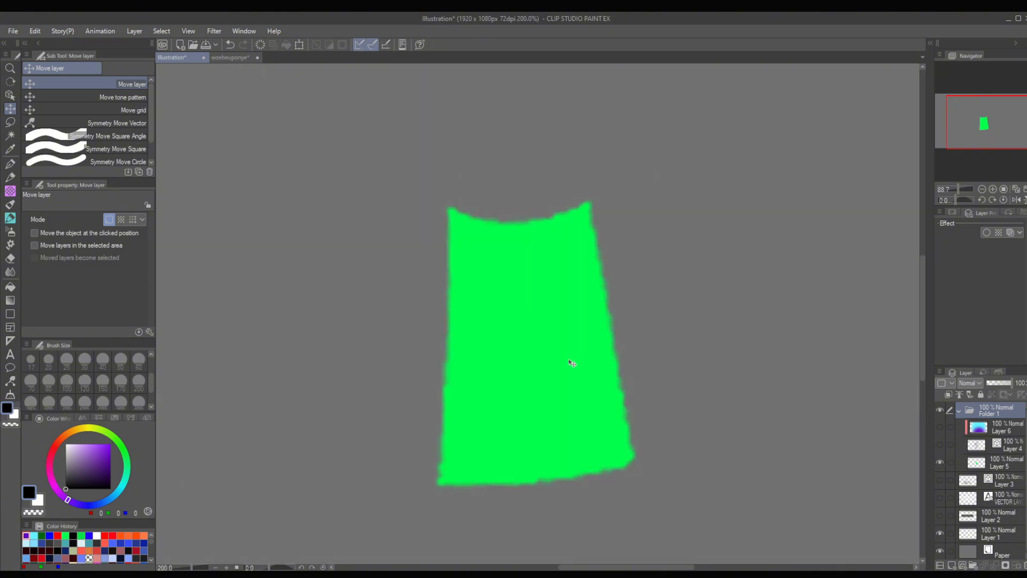
left_click(941, 444)
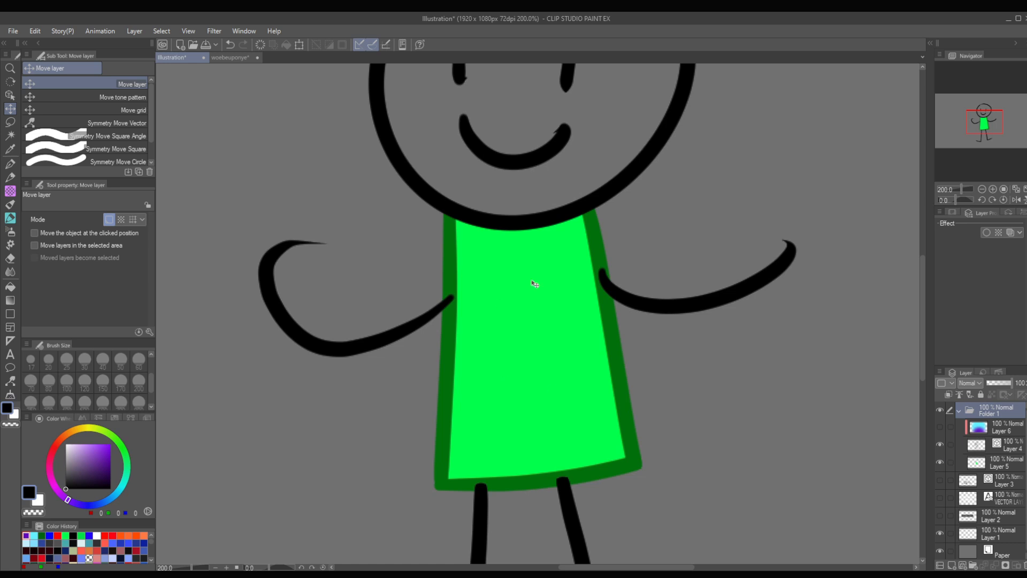
scroll(545, 360, "down", 3)
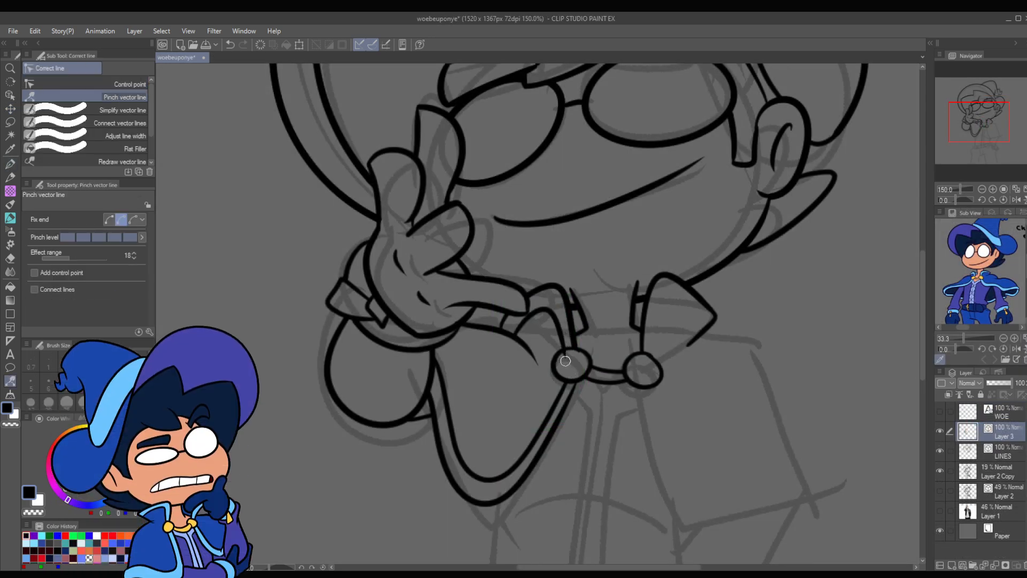
- Ink both sides of the torso with the G-pen from under the cape to the waist, including the shirt's bulges above the belt
key("p")
left_click_drag(690, 503, 572, 341)
left_click_drag(372, 300, 352, 491)
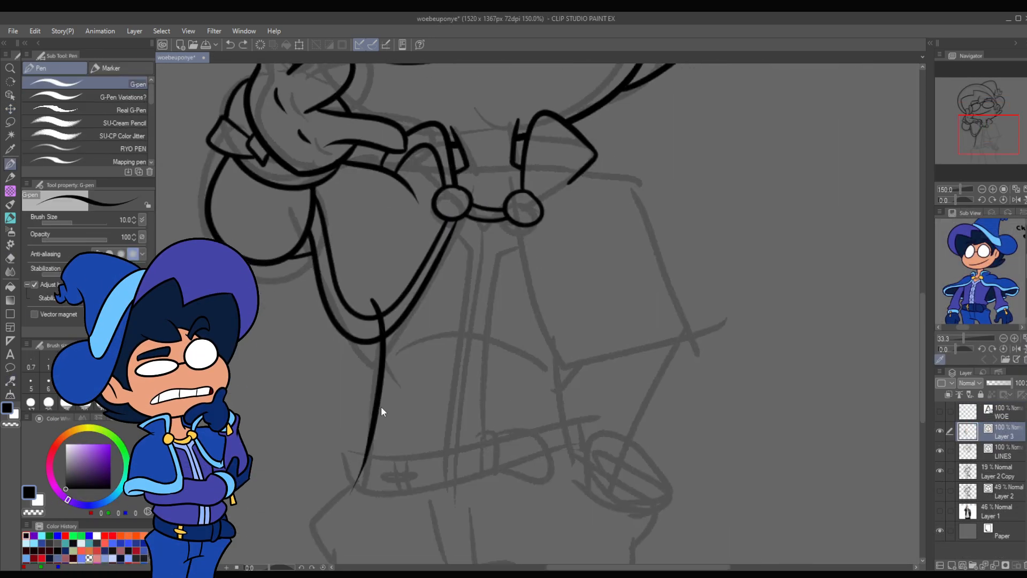
left_click_drag(385, 408, 376, 470)
left_click_drag(556, 390, 565, 434)
left_click_drag(608, 246, 563, 411)
key("ctrl+z")
left_click_drag(577, 290, 559, 390)
key("e")
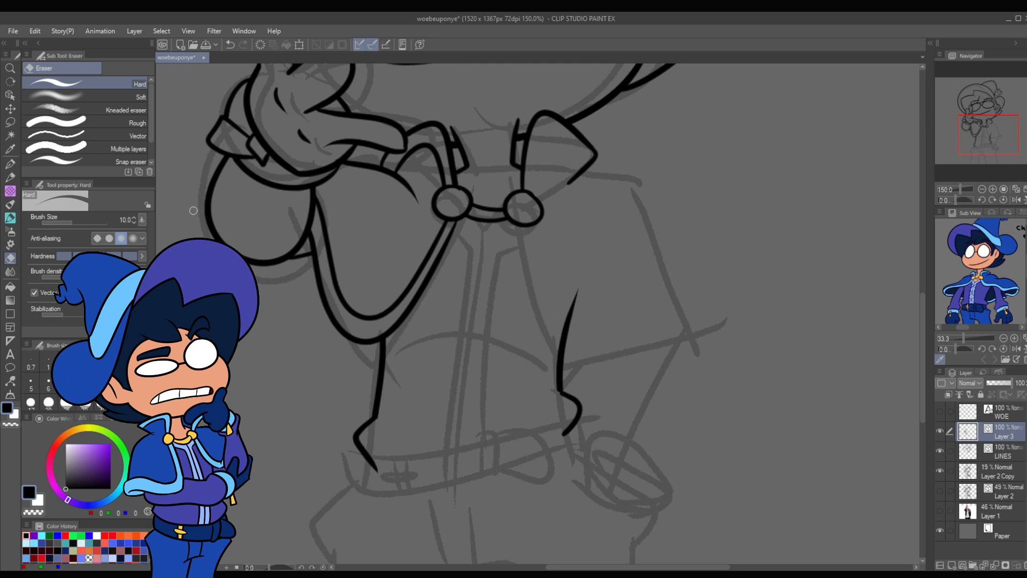
- Ink the cape's outline over the lowered arm, erase the overshooting ends and pinch the front edge into shape
key("p")
mouse_move(516, 216)
left_mouse_down()
mouse_move(584, 390)
mouse_move(724, 335)
left_mouse_up()
mouse_move(558, 184)
left_mouse_down()
mouse_move(661, 274)
mouse_move(696, 351)
left_mouse_up()
key("e")
left_click_drag(712, 333, 715, 350)
key("y")
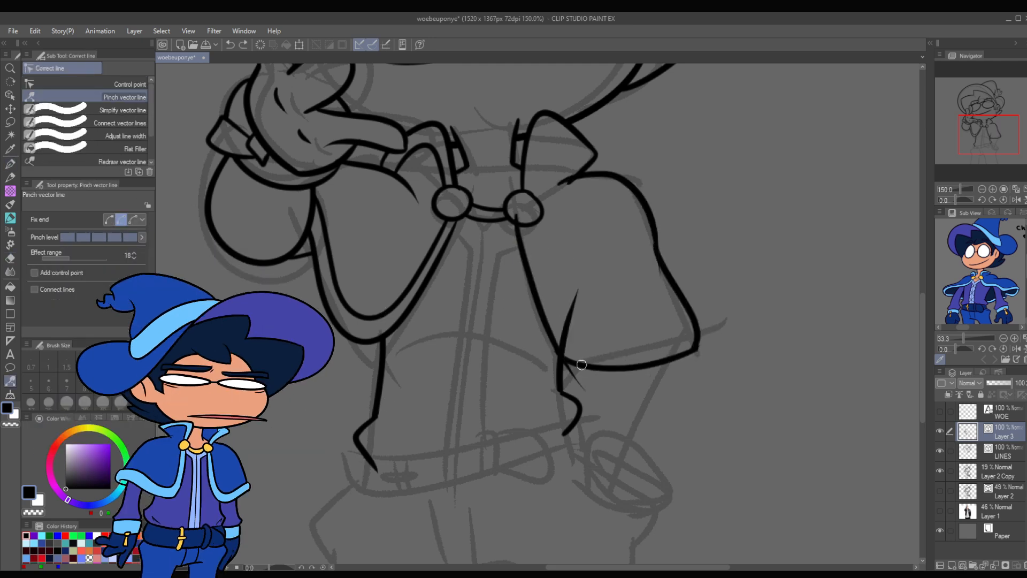
left_click_drag(582, 365, 575, 385)
key("e")
key("y")
left_click_drag(527, 268, 533, 269)
- Ink the inner fold of the collar above the clasp and merge Layer 3 into the LINES layer
key("p")
mouse_move(532, 191)
left_mouse_down()
mouse_move(592, 162)
mouse_move(589, 187)
left_mouse_up()
key("y")
key("e")
key("ctrl+z")
left_click(995, 565)
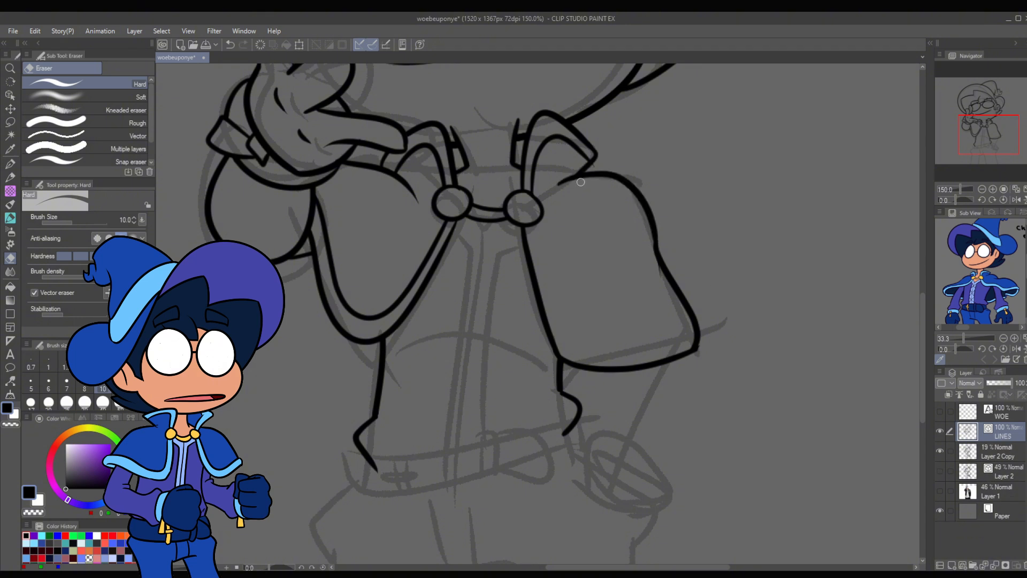
- Ink the belt's upper and lower edges and both ends, and erase the overshooting line ends
key("p")
mouse_move(374, 463)
left_mouse_down()
mouse_move(431, 464)
mouse_move(601, 429)
left_mouse_up()
mouse_move(368, 461)
left_mouse_down()
mouse_move(356, 473)
mouse_move(365, 508)
left_mouse_up()
left_click_drag(362, 507, 610, 462)
key("y")
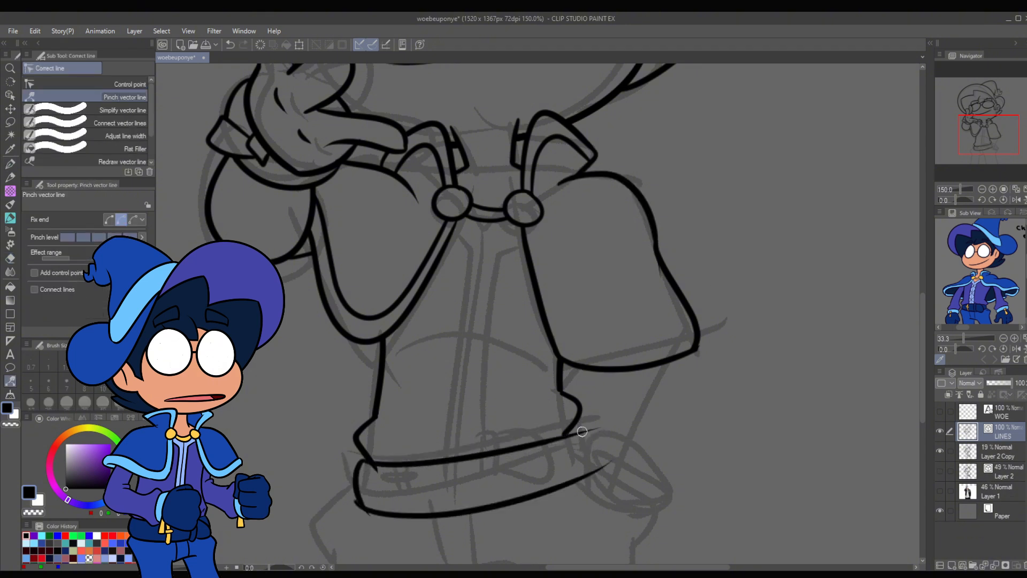
key("e")
left_click_drag(375, 474, 382, 470)
key("p")
left_click_drag(571, 432, 574, 482)
key("e")
left_click_drag(593, 464, 595, 478)
- Ink the belt's wide loop, rounded strap end and small buckle, trimming the overlapping lines
key("o")
key("p")
mouse_move(479, 456)
left_mouse_down()
mouse_move(502, 333)
mouse_move(536, 383)
left_mouse_up()
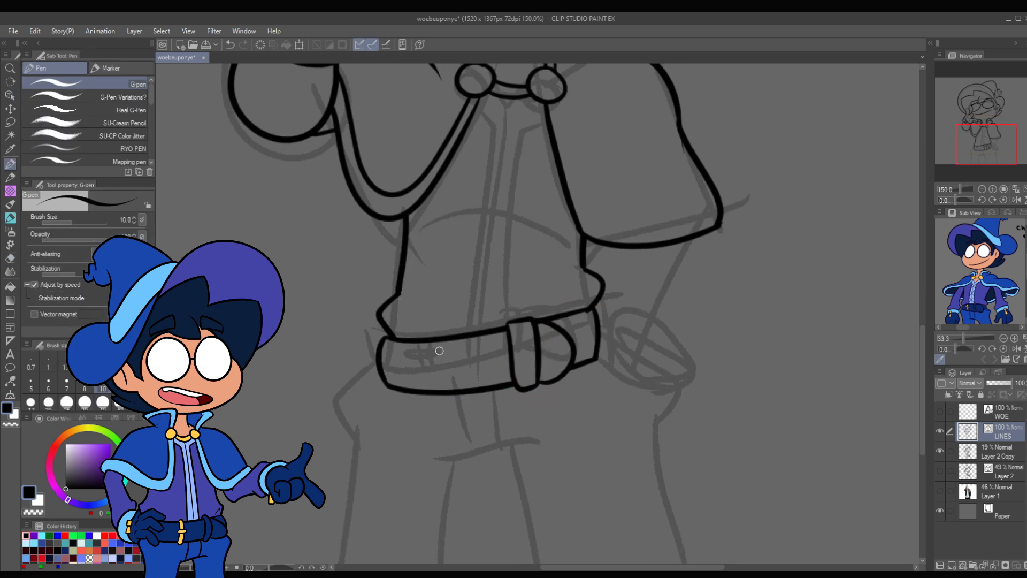
key("e")
mouse_move(434, 339)
left_mouse_down()
mouse_move(449, 364)
mouse_move(486, 302)
left_mouse_up()
key("p")
key("e")
- Ink the outer and inner lines of the trouser leg below the raised hand, plus the crotch line
key("p")
mouse_move(405, 319)
left_mouse_down()
mouse_move(370, 378)
mouse_move(345, 508)
left_mouse_up()
left_click_drag(453, 396, 567, 394)
key("e")
mouse_move(491, 372)
left_mouse_down()
mouse_move(445, 508)
mouse_move(489, 379)
left_mouse_up()
key("y")
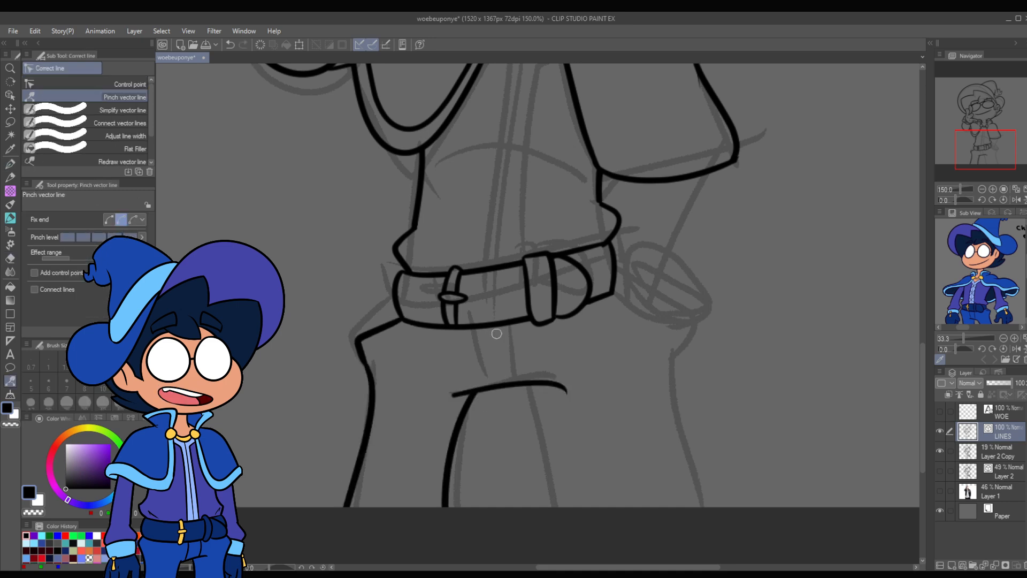
- Ink the trousers' fly lines below the belt and the inner line of the other leg
key("p")
left_click_drag(471, 314, 505, 417)
key("e")
mouse_move(514, 325)
left_mouse_down()
mouse_move(517, 382)
mouse_move(560, 507)
left_mouse_up()
- Ink the other leg's outer line from hip to canvas edge, shift its lower part onto the sketch and erase the overshoots
key("p")
mouse_move(616, 285)
left_mouse_down()
mouse_move(721, 332)
mouse_move(665, 397)
left_mouse_up()
left_click_drag(680, 371, 721, 507)
left_click(940, 491)
left_click(940, 491)
left_click_drag(615, 306, 675, 331)
key("p")
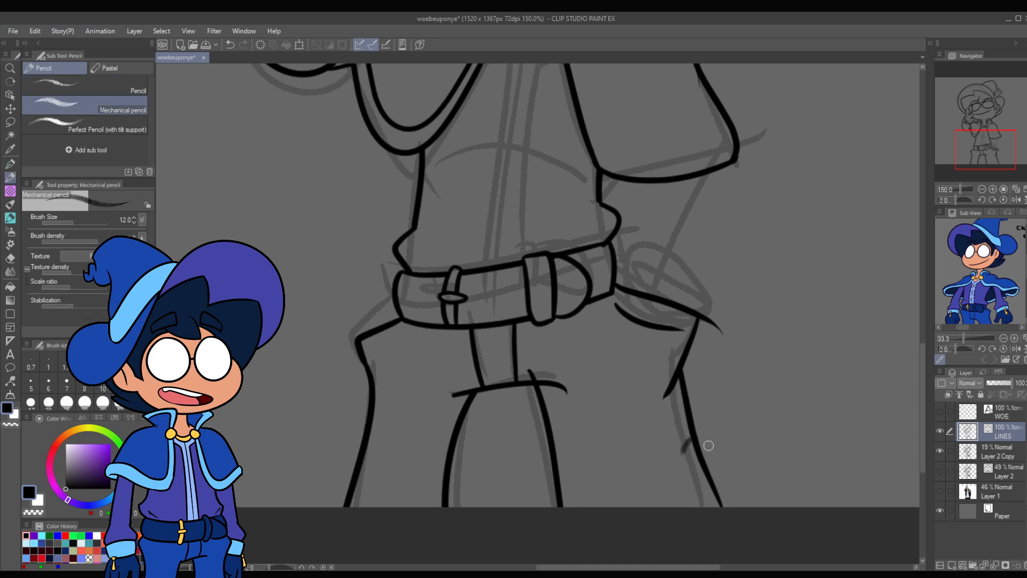
key("o")
left_click_drag(699, 453, 680, 455)
key("e")
key("p")
- Ink the lowered hand's glove cuff with its tassel at the hip, erasing the overlapping lines
left_click_drag(617, 291, 642, 283)
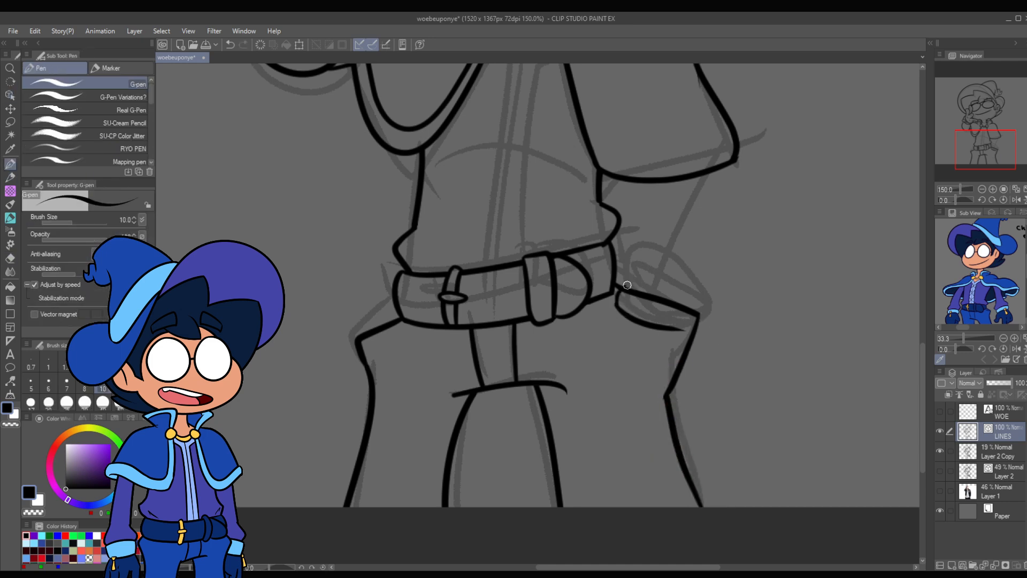
left_click_drag(694, 318, 636, 266)
key("e")
mouse_move(668, 300)
left_mouse_down()
mouse_move(687, 319)
mouse_move(628, 357)
mouse_move(646, 358)
mouse_move(613, 366)
left_mouse_up()
key("p")
key("y")
key("o")
key("p")
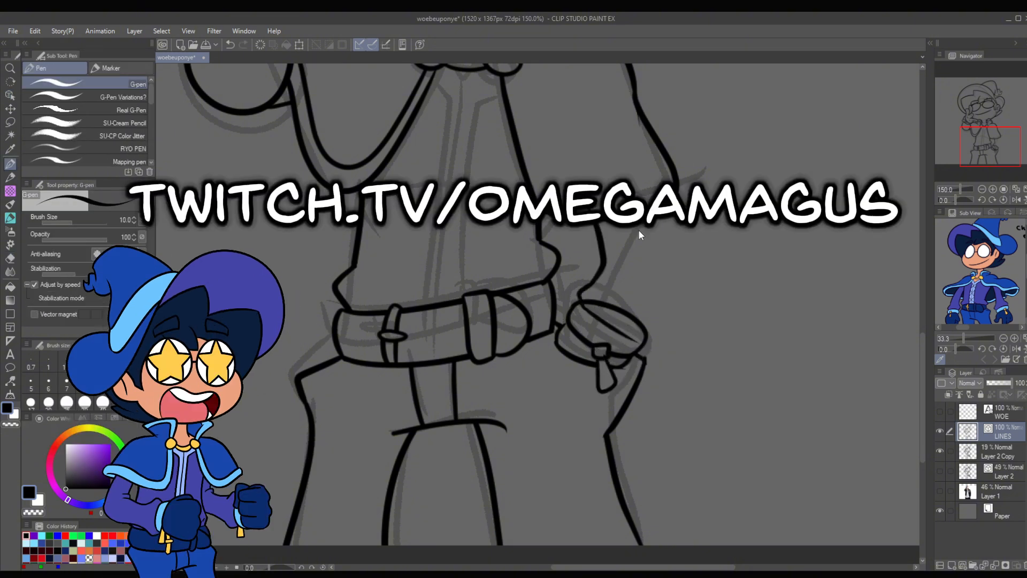
- Ink the lowered arm's sleeve from the cape's hem to the glove cuff and erase the excess line ends
left_click_drag(641, 235, 622, 400)
left_click_drag(624, 330, 613, 498)
left_click_drag(642, 355, 610, 499)
left_click_drag(603, 334, 571, 447)
key("e")
left_click_drag(601, 359, 631, 359)
left_click_drag(583, 417, 617, 502)
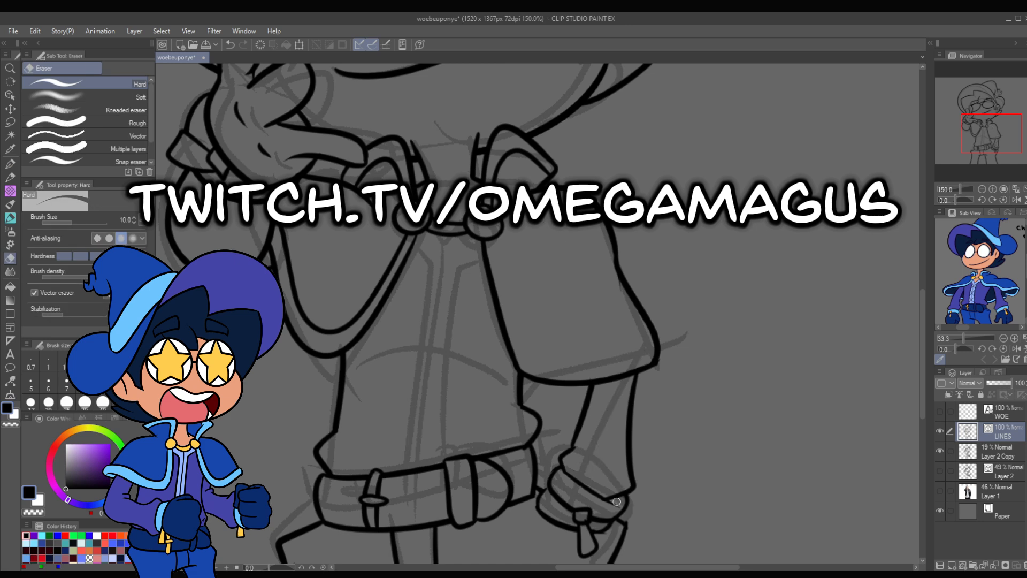
- Ink the shirt's front opening as vertical lines from the cape clasps to the belt with an angled collar line, undoing misplaced strokes
key("y")
key("p")
left_click_drag(410, 248, 401, 527)
left_click_drag(470, 242, 428, 467)
key("ctrl+z")
mouse_move(451, 259)
left_mouse_down()
mouse_move(427, 374)
mouse_move(440, 515)
left_mouse_up()
left_click_drag(439, 270, 527, 235)
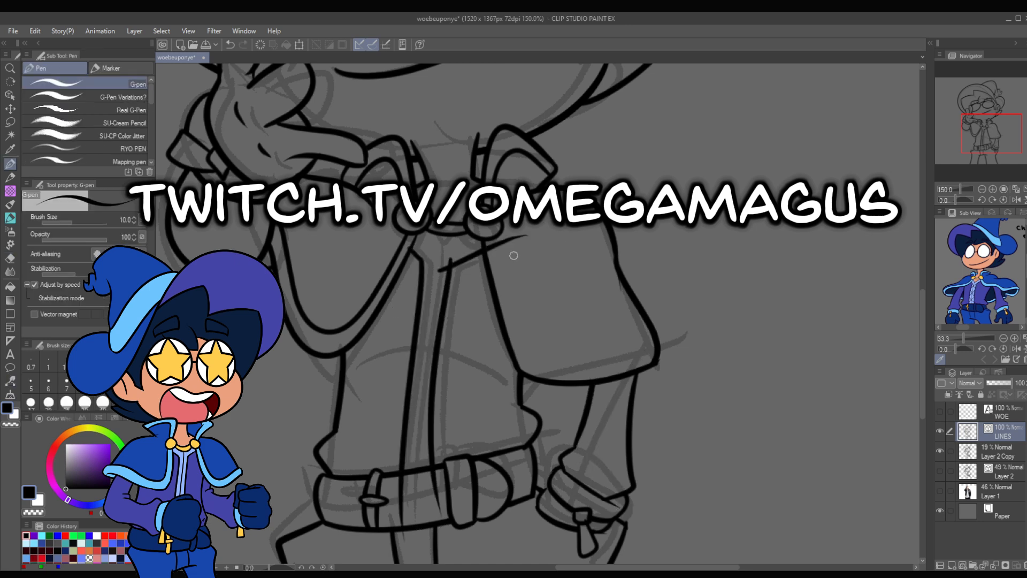
key("e")
key("ctrl+z")
key("p")
mouse_move(437, 248)
left_mouse_down()
mouse_move(412, 466)
mouse_move(420, 466)
left_mouse_up()
key("ctrl+z")
key("y")
key("e")
- Ink the raised arm's sleeve lines below the cape
mouse_move(428, 299)
left_mouse_down()
mouse_move(492, 362)
mouse_move(572, 381)
left_mouse_up()
key("p")
left_click_drag(395, 356, 461, 418)
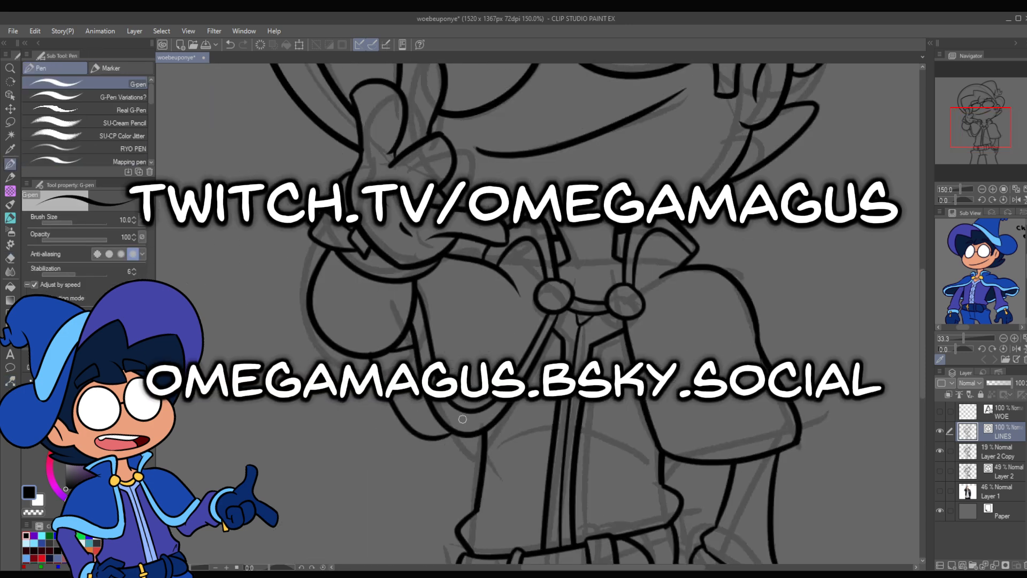
key("e")
mouse_move(602, 401)
left_mouse_down()
mouse_move(488, 341)
mouse_move(478, 347)
left_mouse_up()
key("p")
key("ctrl+z")
- Ink the cape's inner trim line beside the lowered arm, and pinch it and the raised arm's sleeve lines into shape
left_click_drag(518, 269, 675, 381)
key("y")
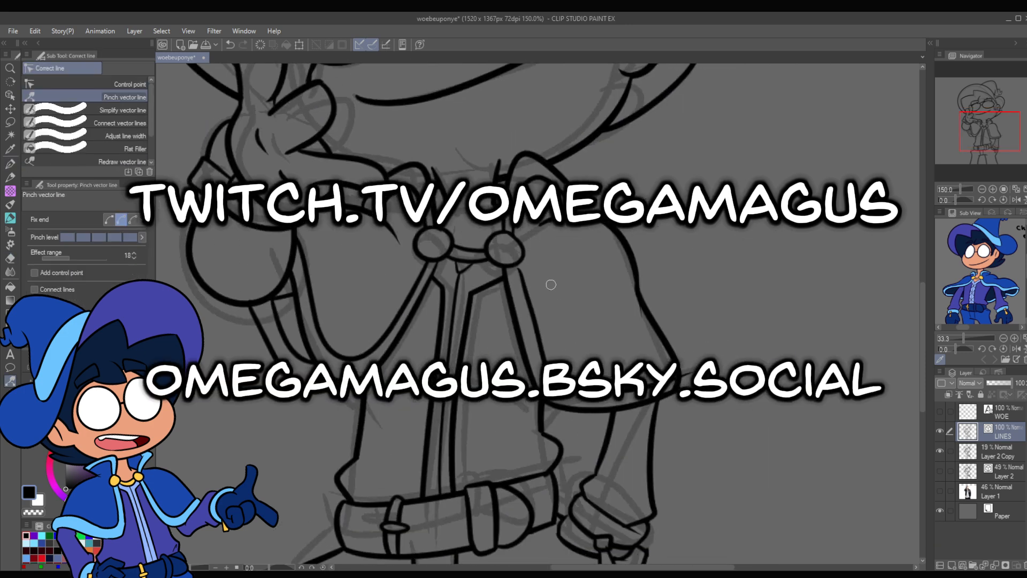
left_click_drag(535, 313, 530, 315)
left_click(121, 219)
key("e")
key("y")
left_click_drag(260, 321, 287, 330)
left_click(109, 220)
- Select both glasses lens outlines as vector objects and slightly nudge the lower end of the lens line
left_click_drag(465, 297, 524, 466)
left_click_drag(579, 358, 554, 474)
key("o")
left_click_drag(441, 337, 493, 262)
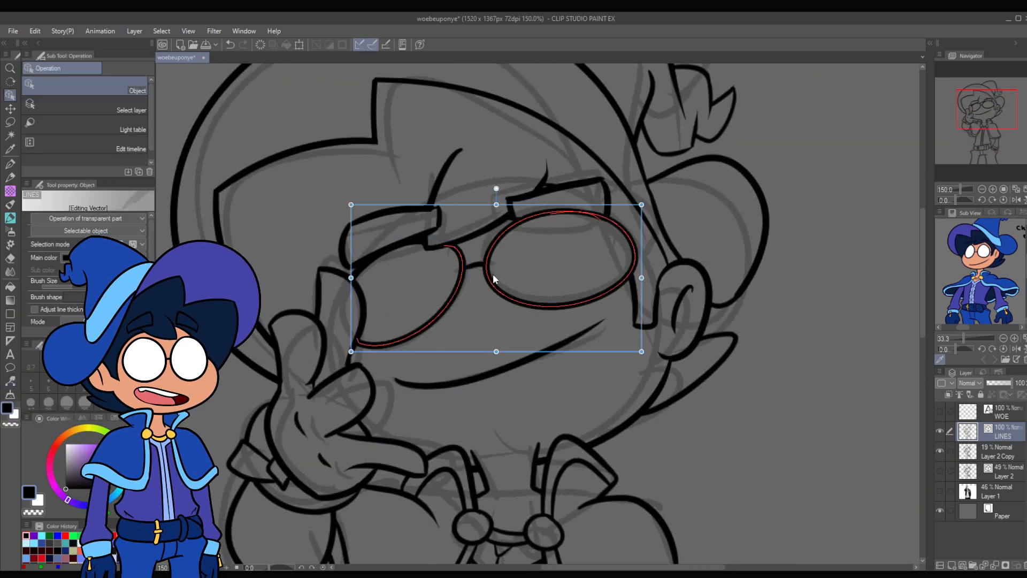
left_click_drag(357, 344, 351, 342)
- Adjust the vector lines of the lowered arm's sleeve and glove cuff with the Object tool
left_click_drag(746, 529, 732, 364)
left_click_drag(672, 352, 674, 353)
left_click(596, 381)
left_click_drag(593, 393, 590, 395)
left_click(627, 433)
key("e")
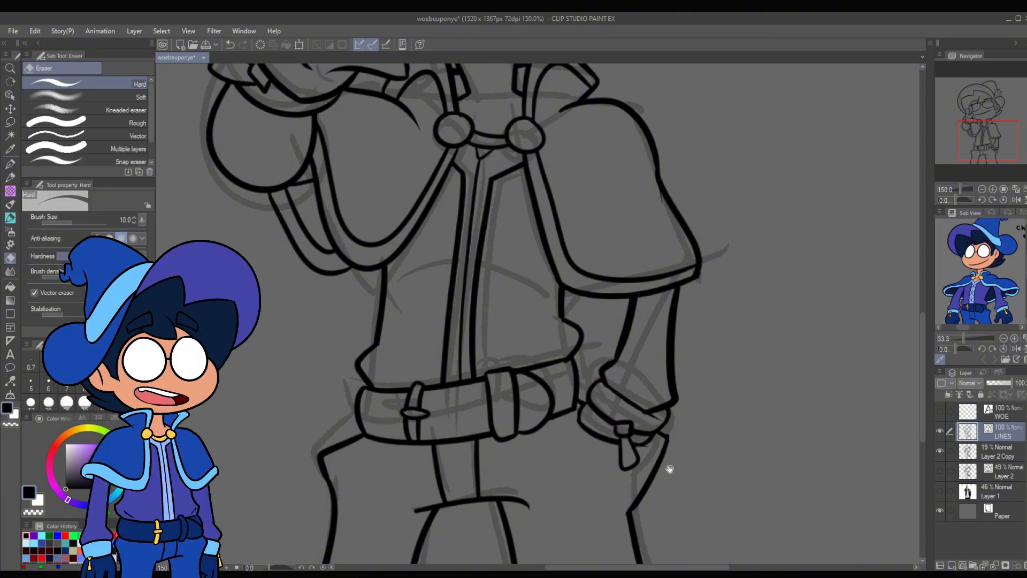